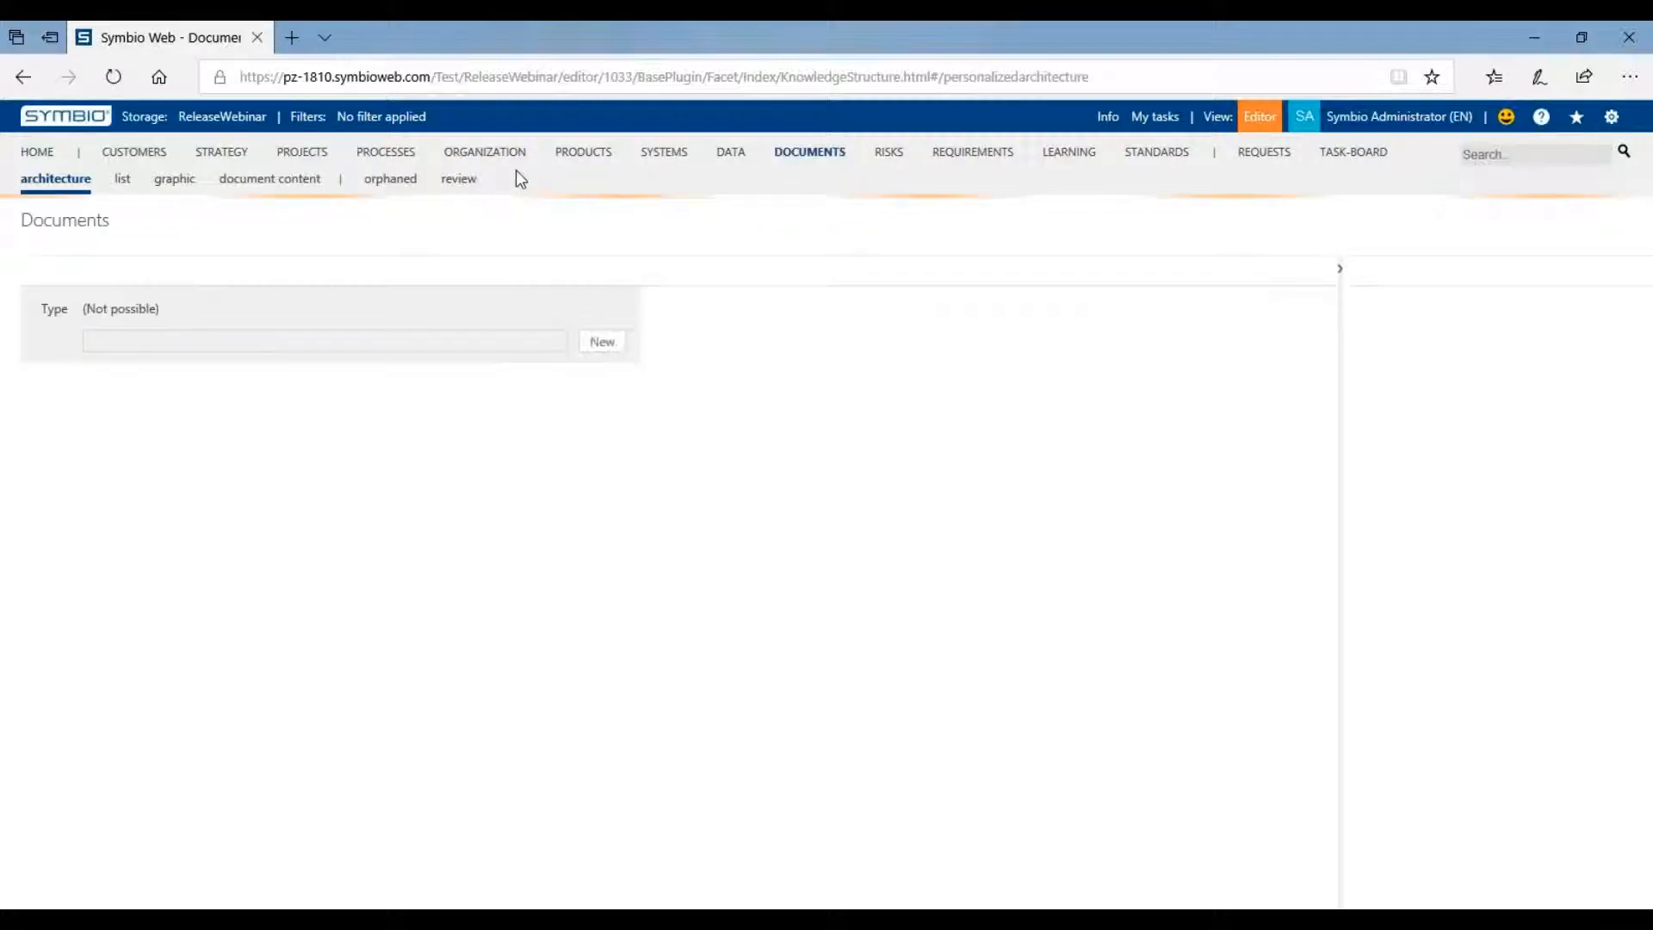
Open the document content view and look over its Cover page and first Kapitel section
click(251, 187)
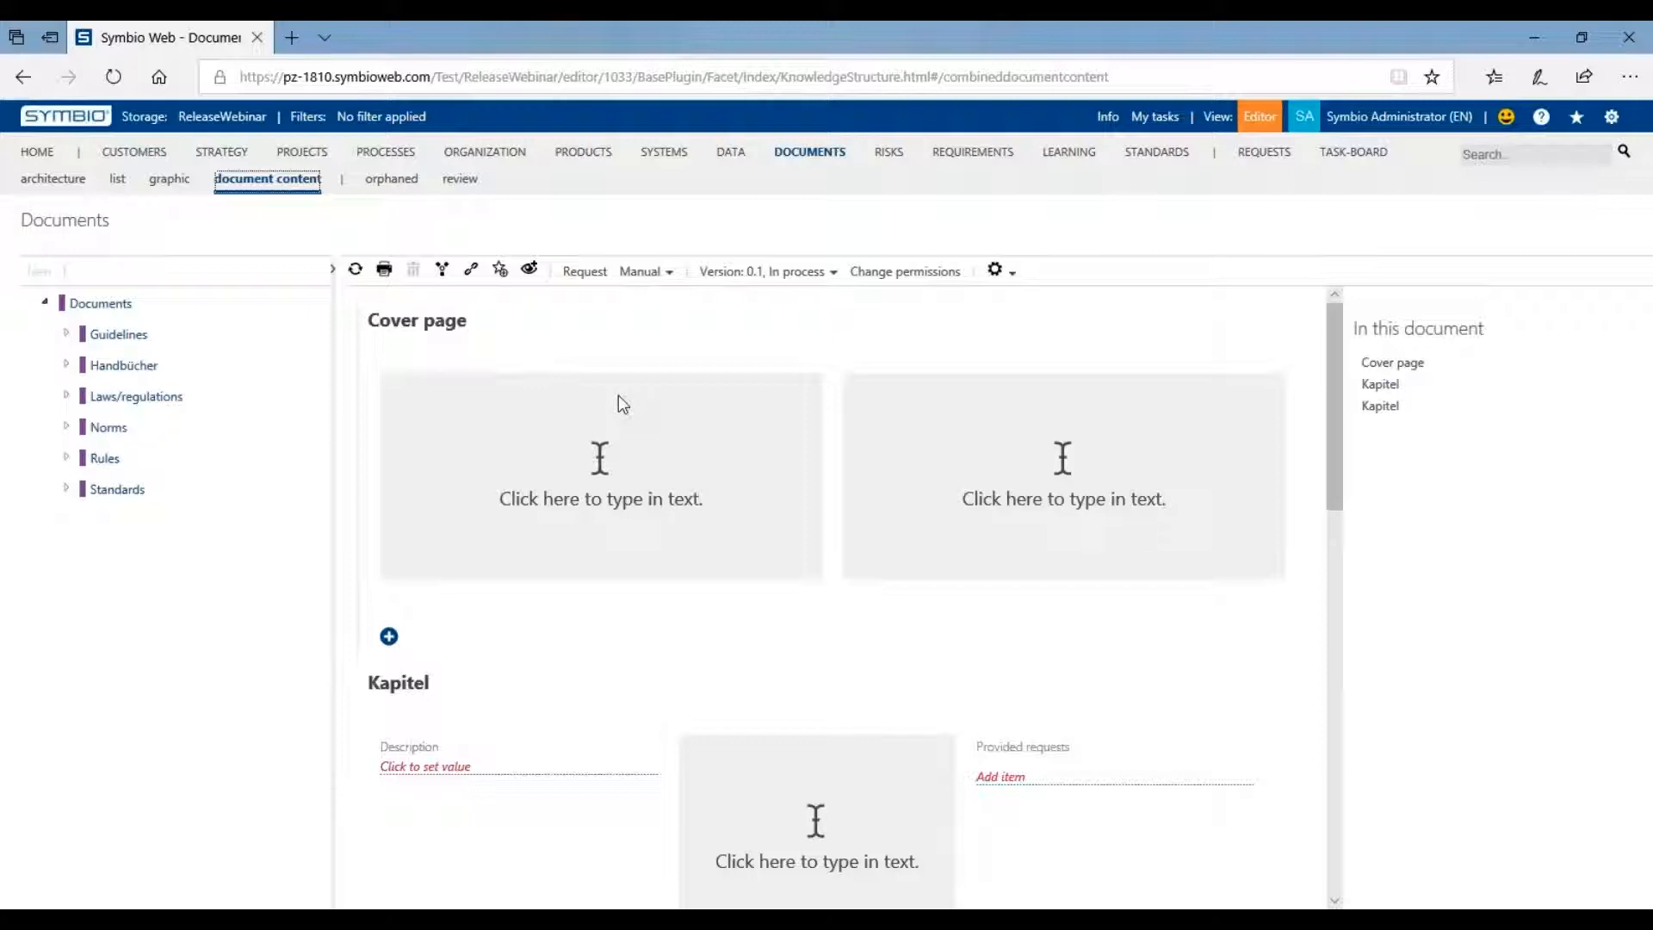
scroll(824, 508, down, 1)
scroll(775, 499, up, 1)
scroll(500, 362, down, 4)
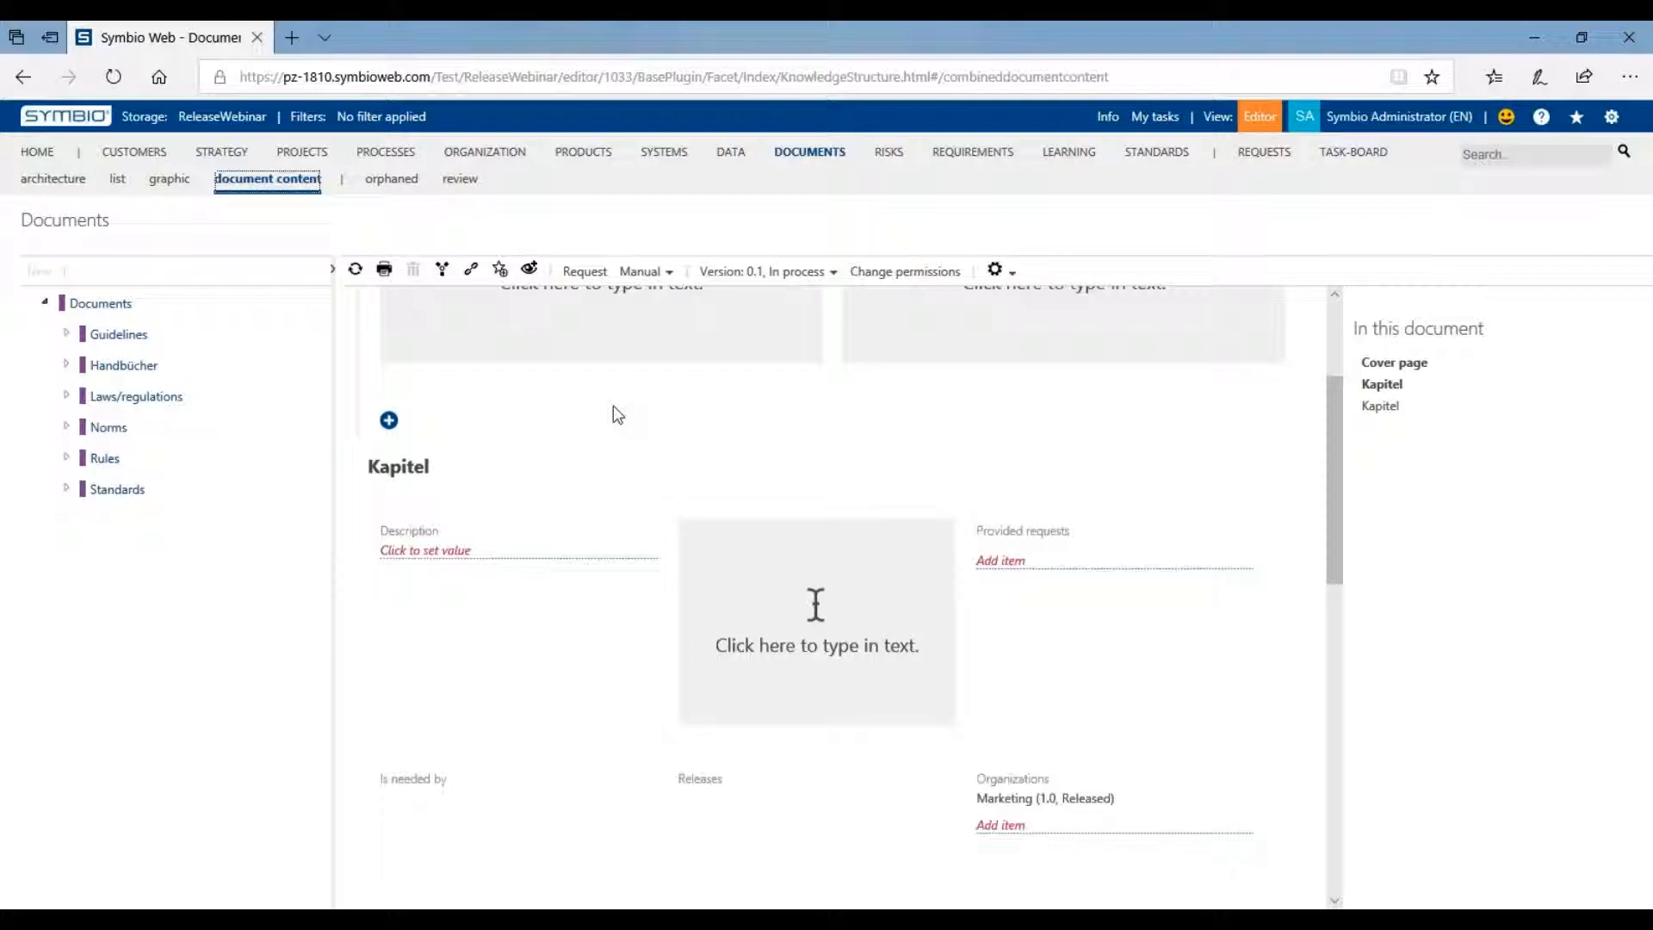
scroll(625, 387, up, 3)
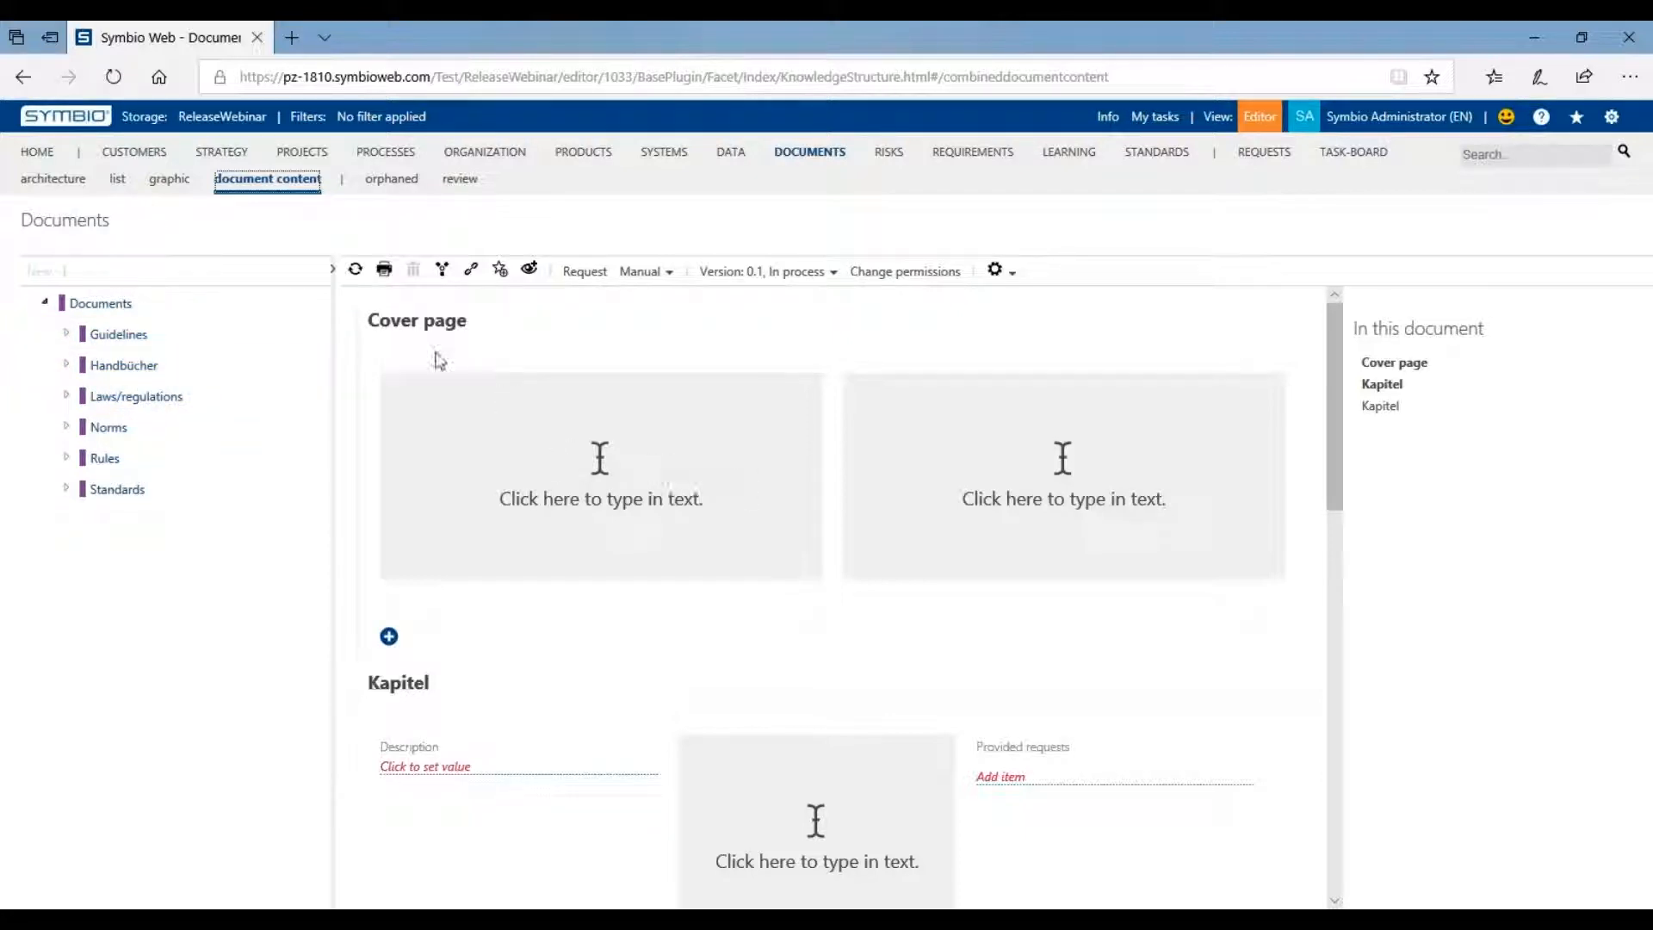
Open both text areas of the Cover page section for editing
click(716, 484)
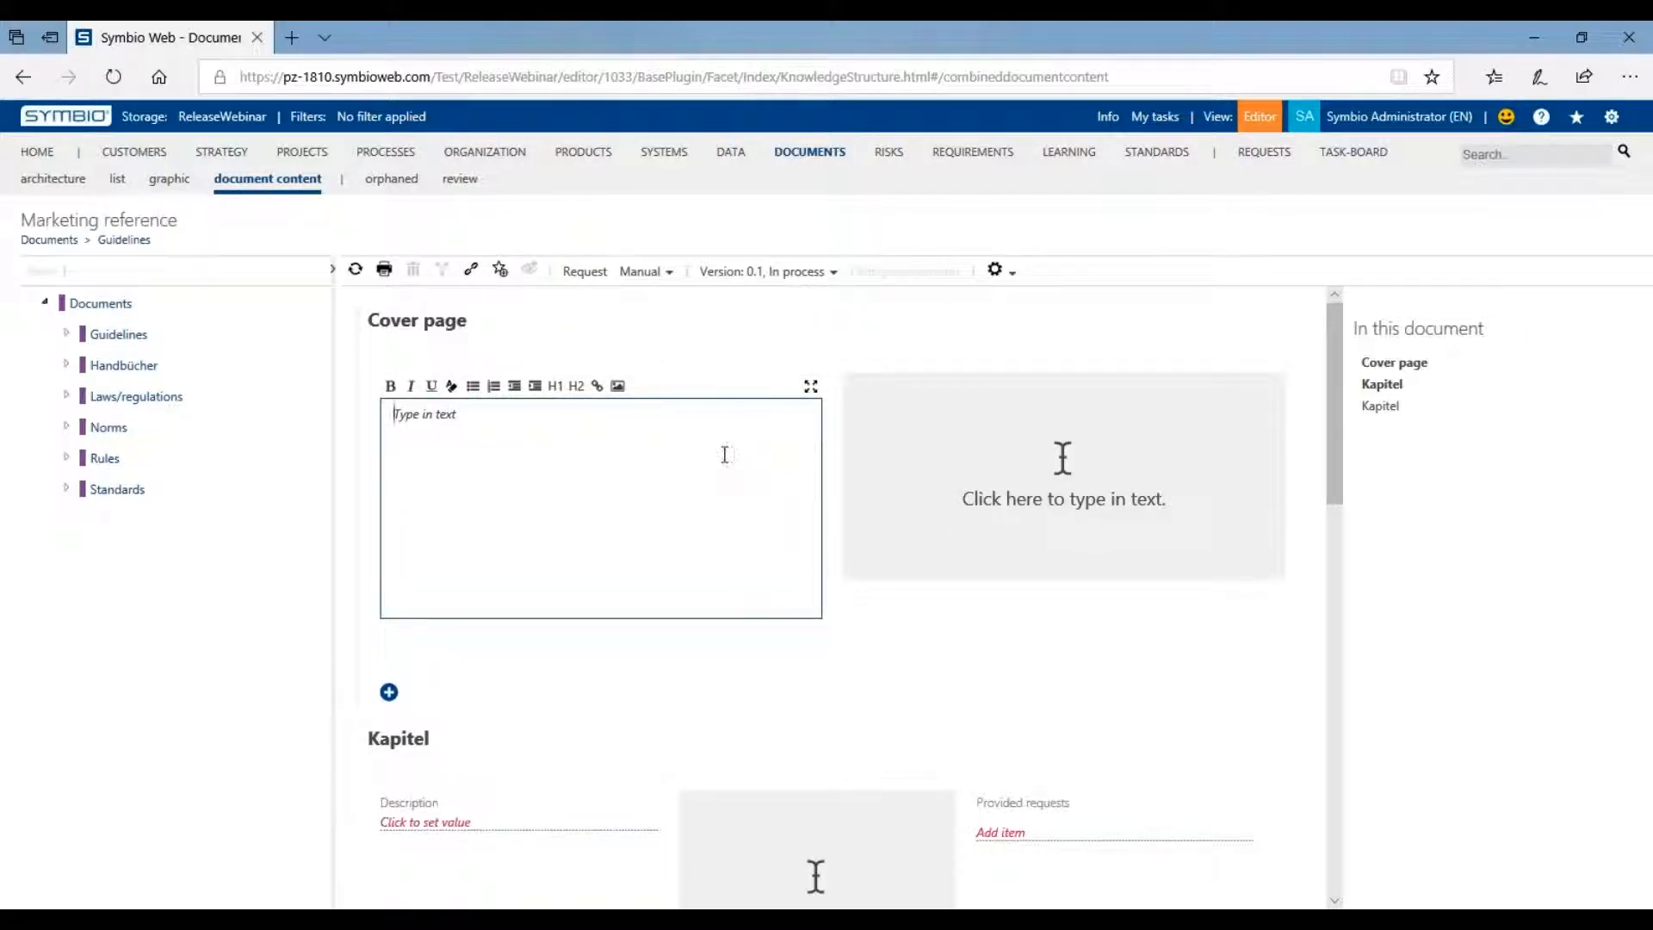
scroll(576, 472, down, 1)
scroll(992, 443, up, 1)
click(1009, 500)
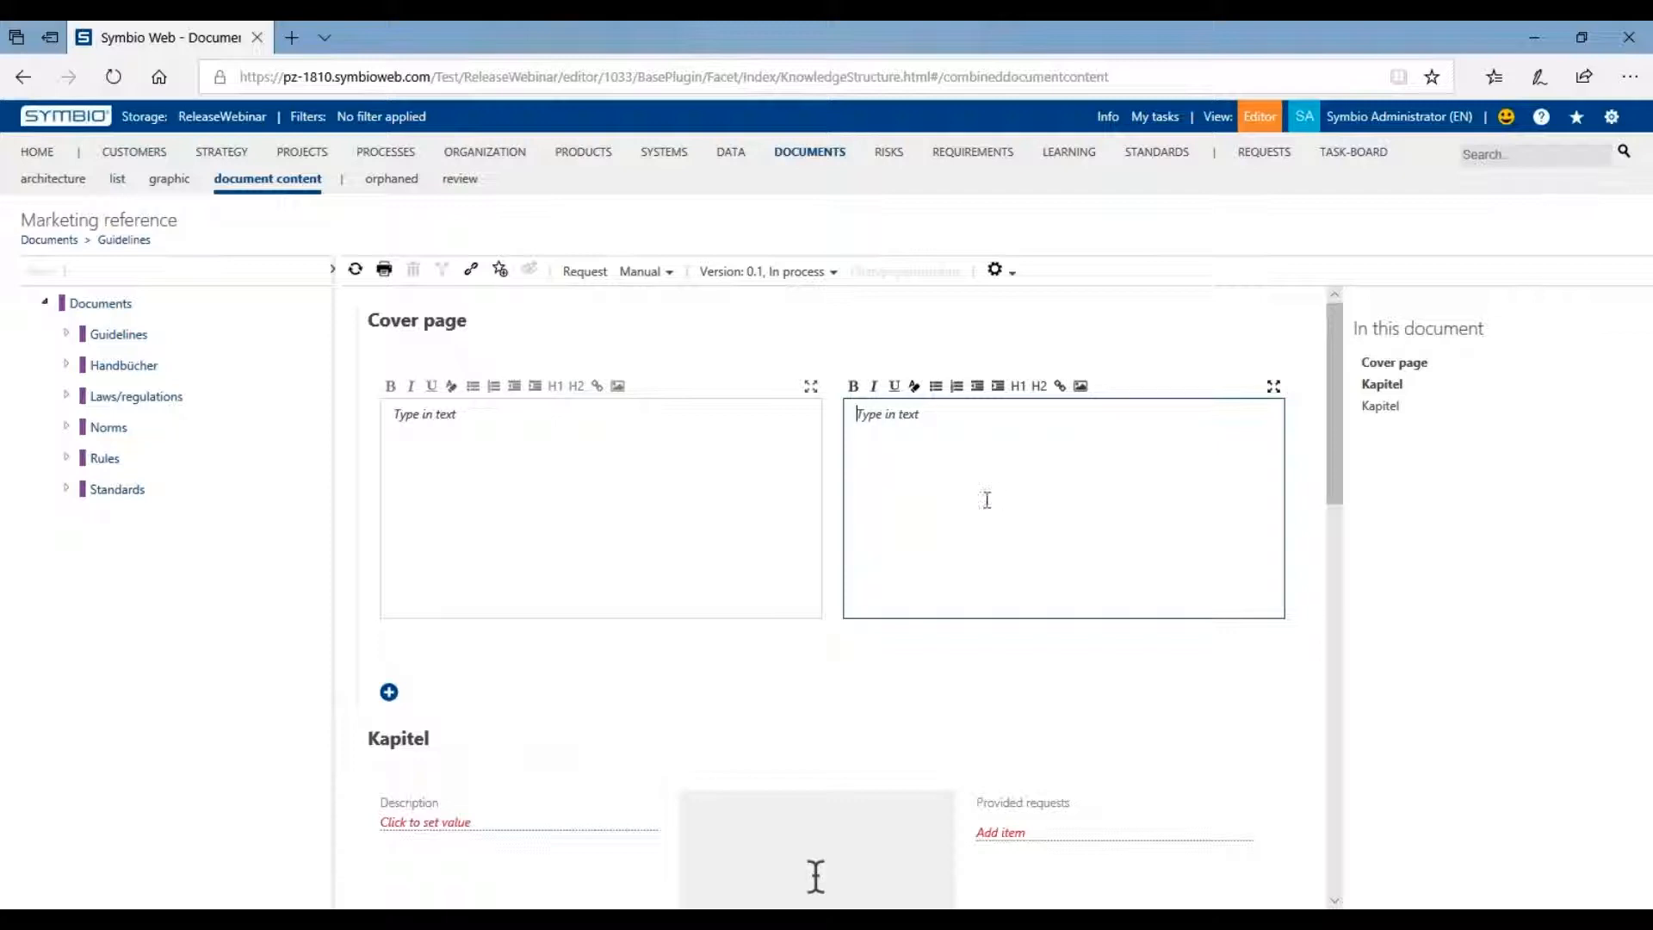
Try to add Marketing as an item under Organizations in the first Kapitel section
scroll(1005, 502, down, 1)
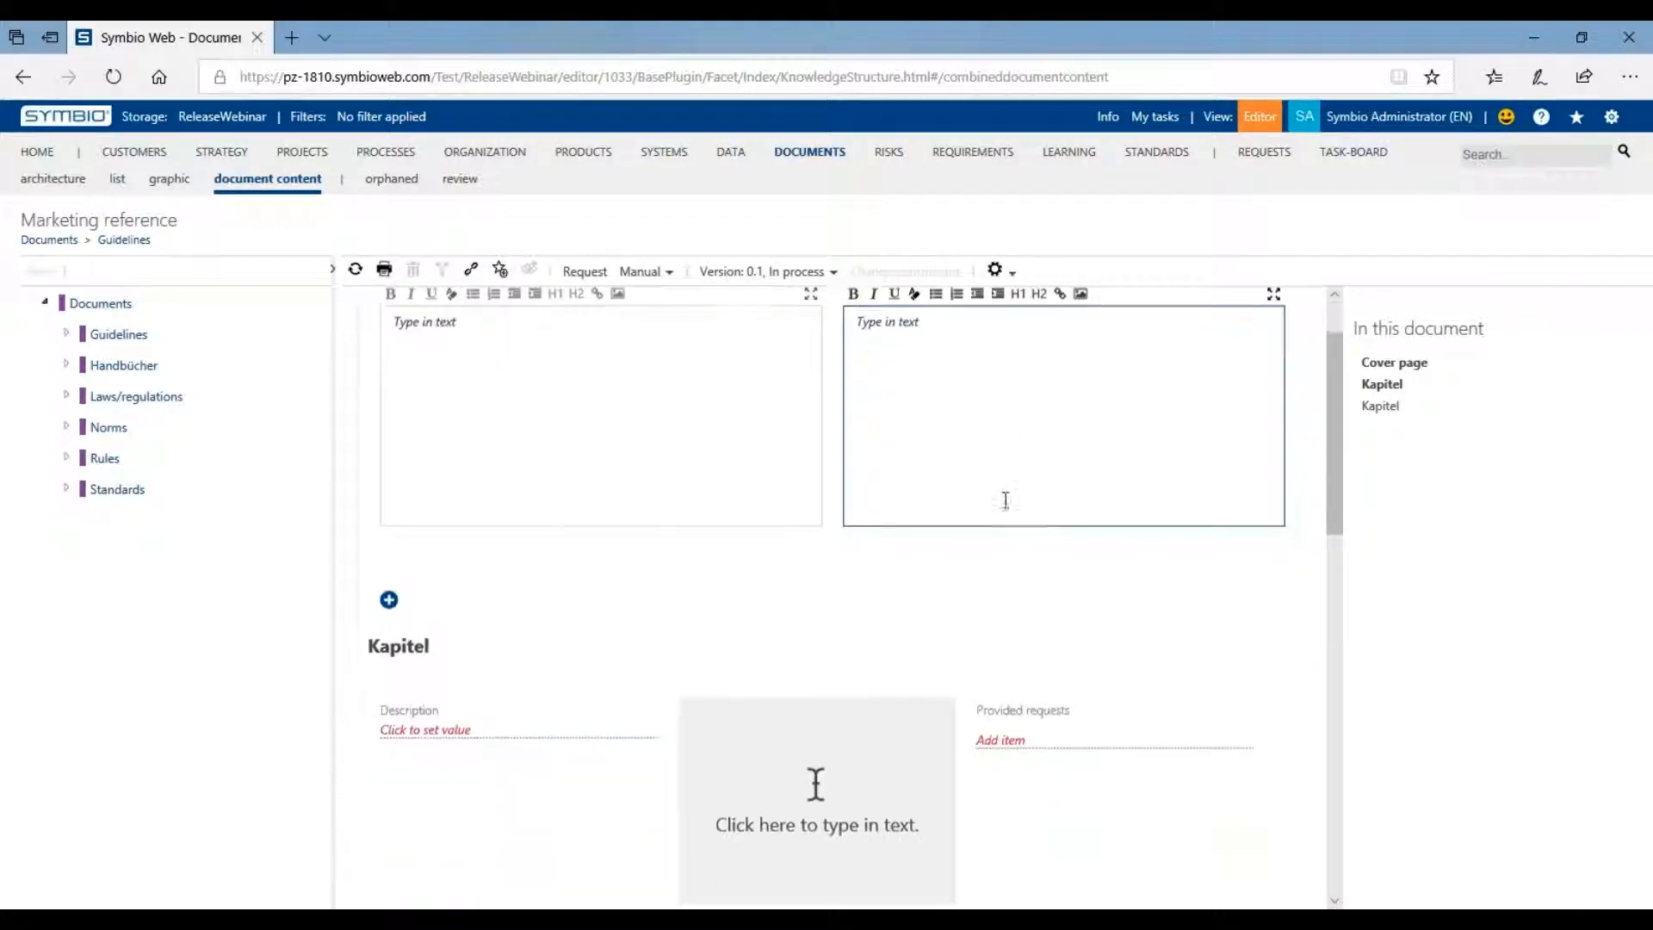
scroll(948, 521, down, 1)
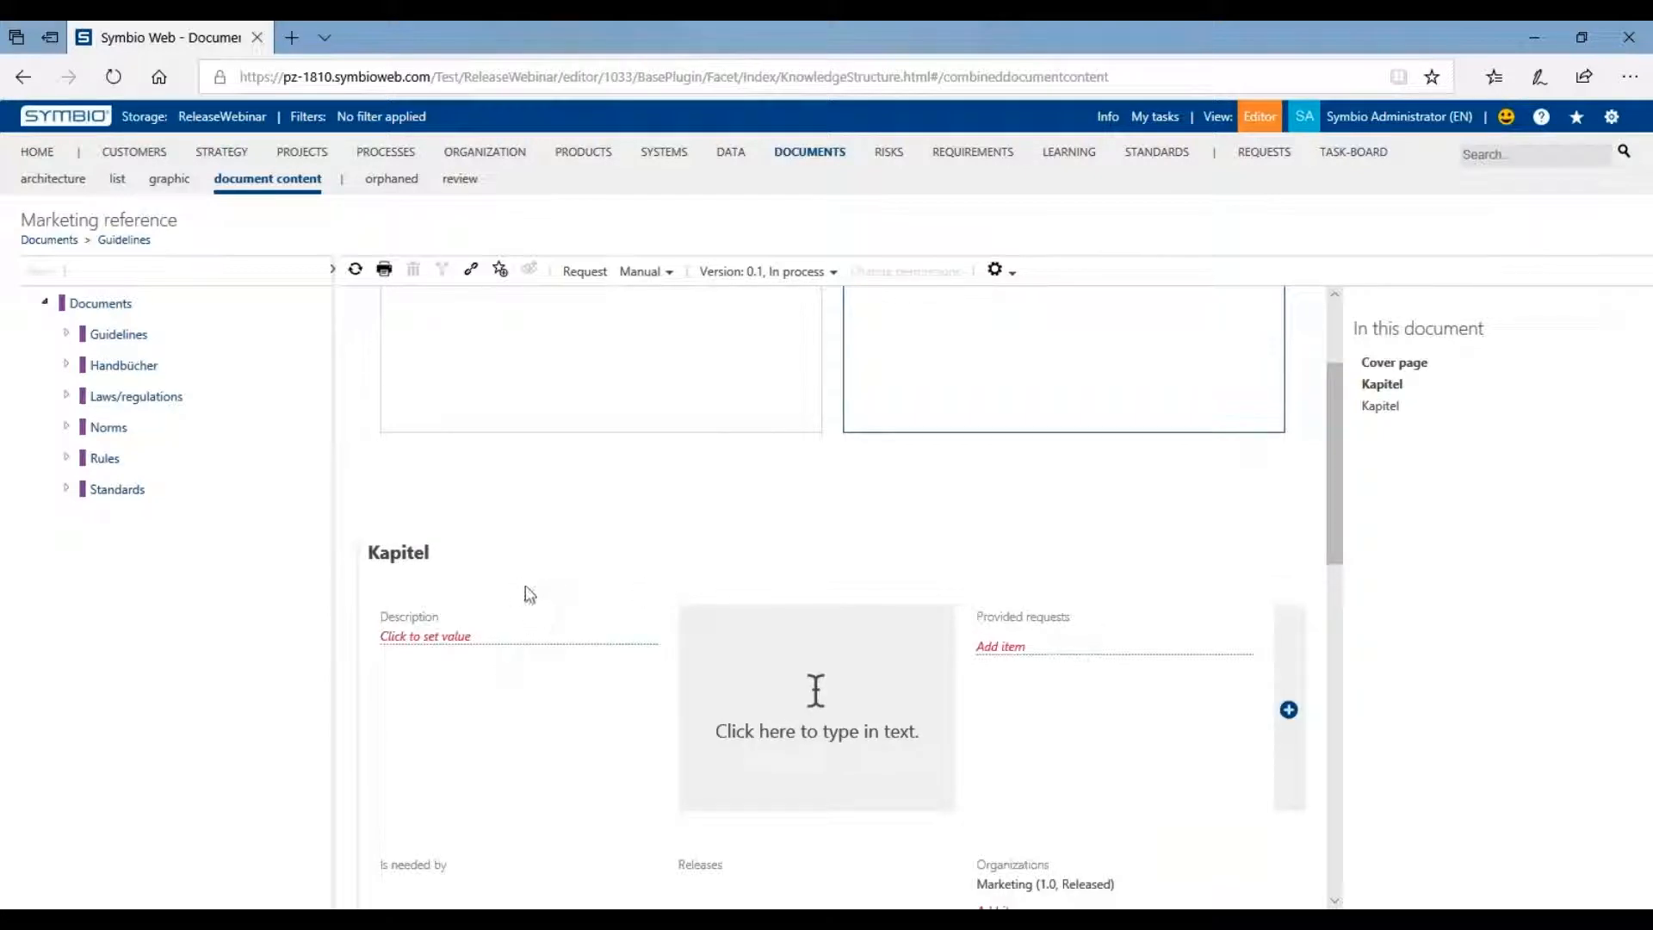
scroll(534, 585, down, 1)
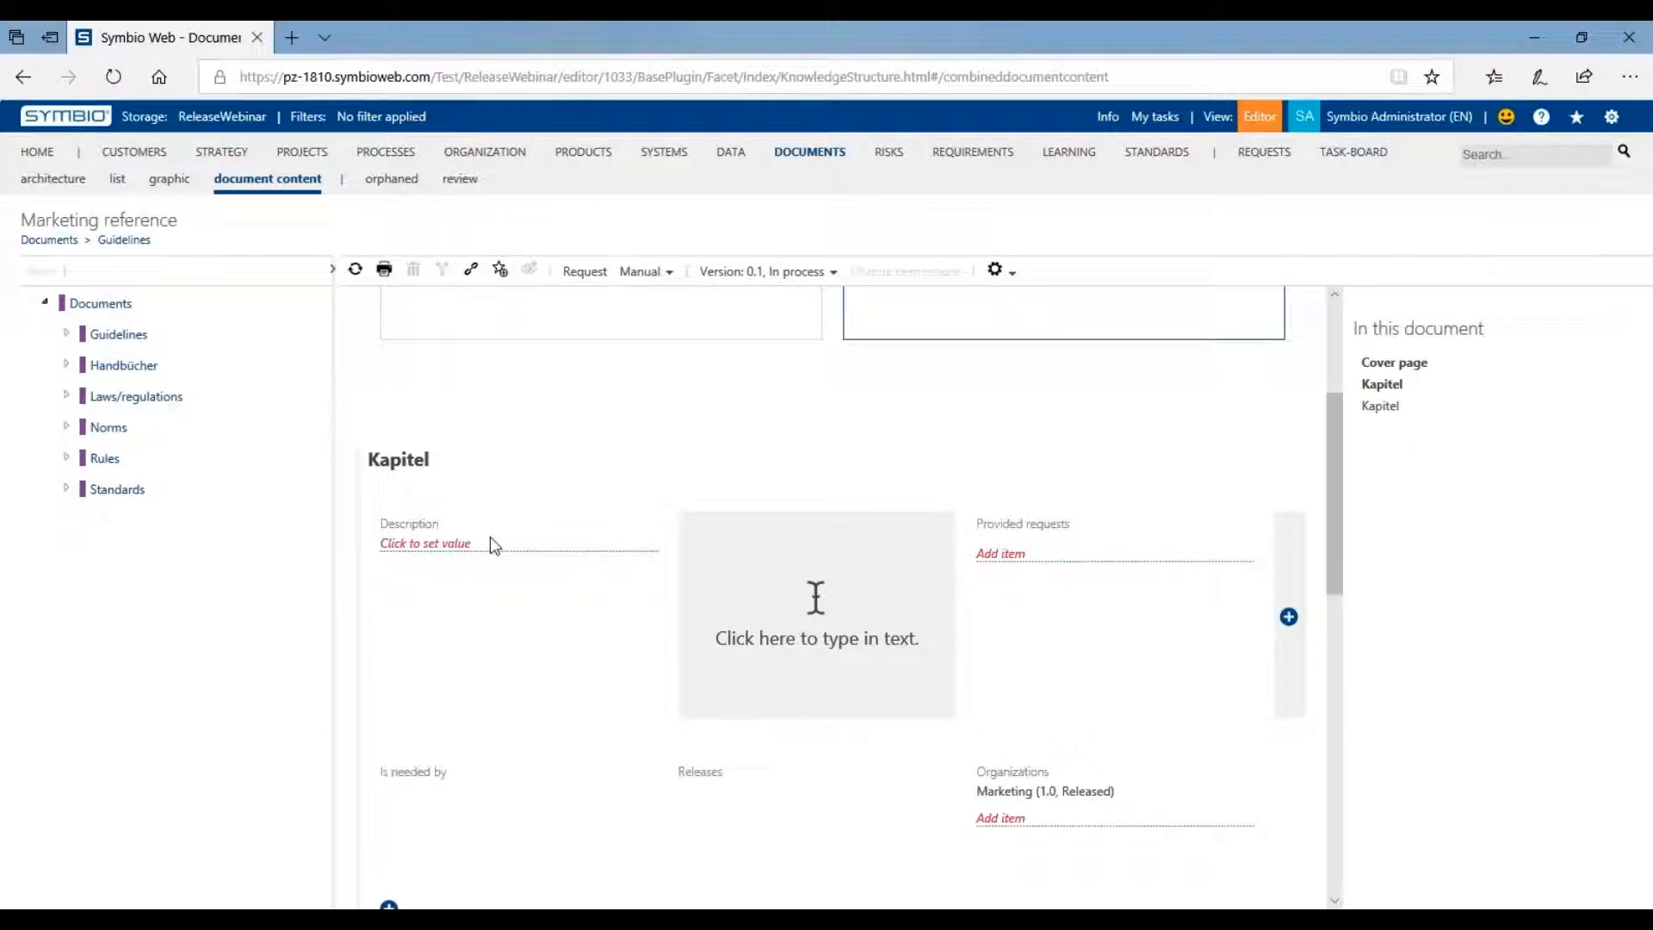
scroll(1000, 571, down, 3)
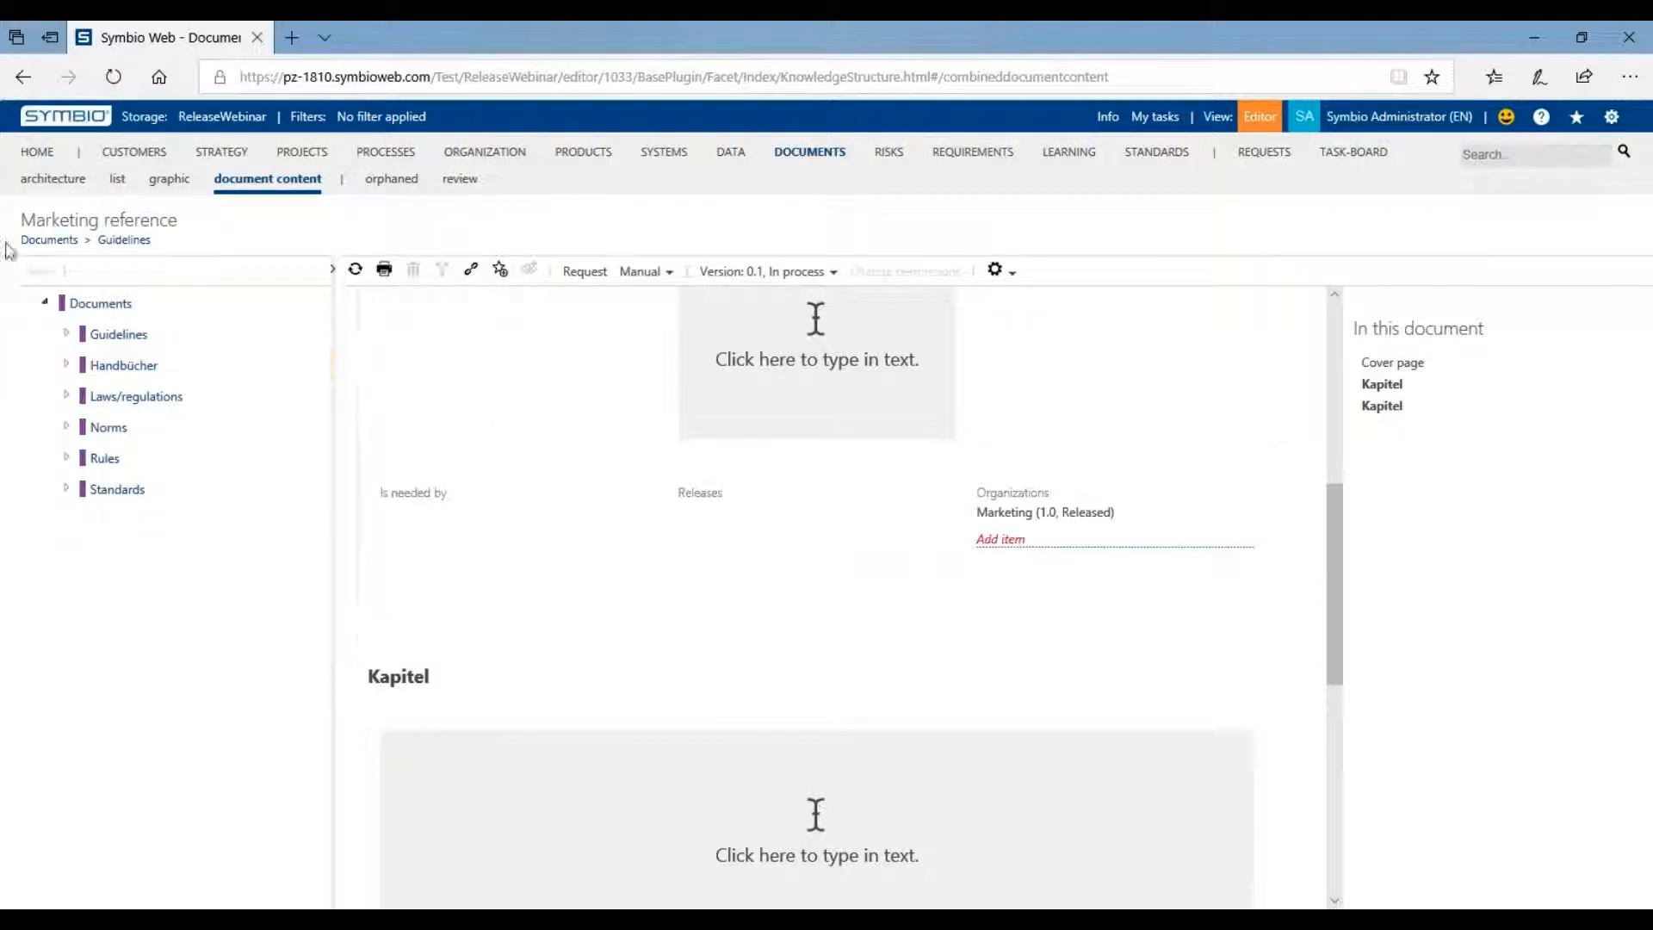
click(1028, 541)
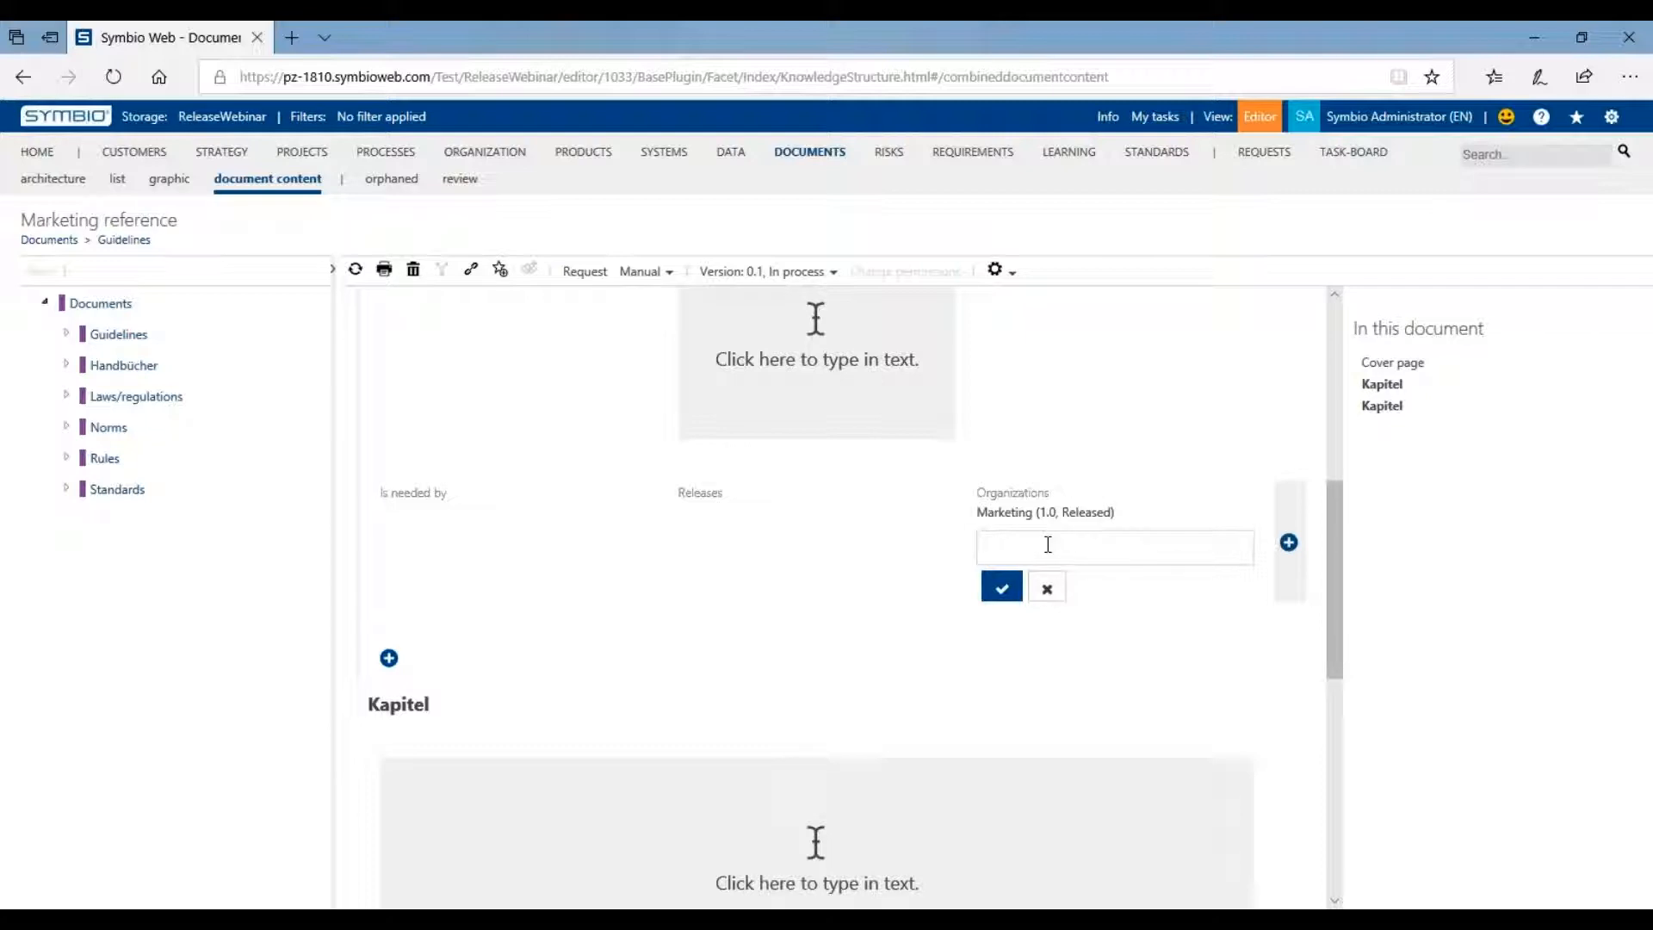
text(Mar)
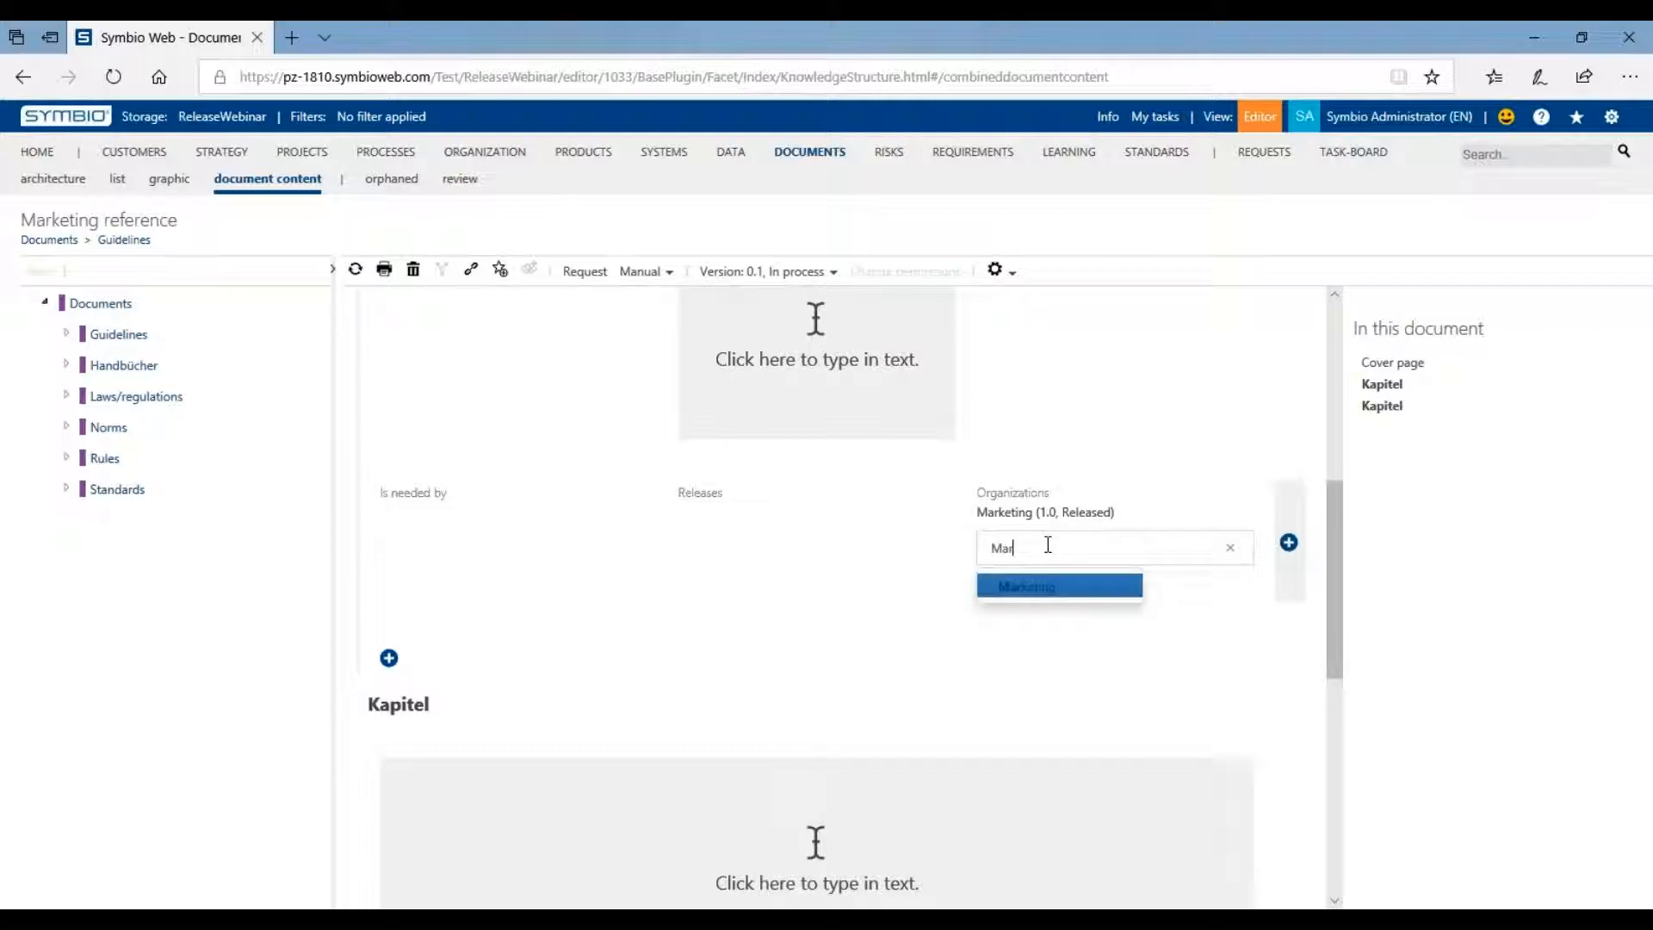
click(1047, 596)
text(k)
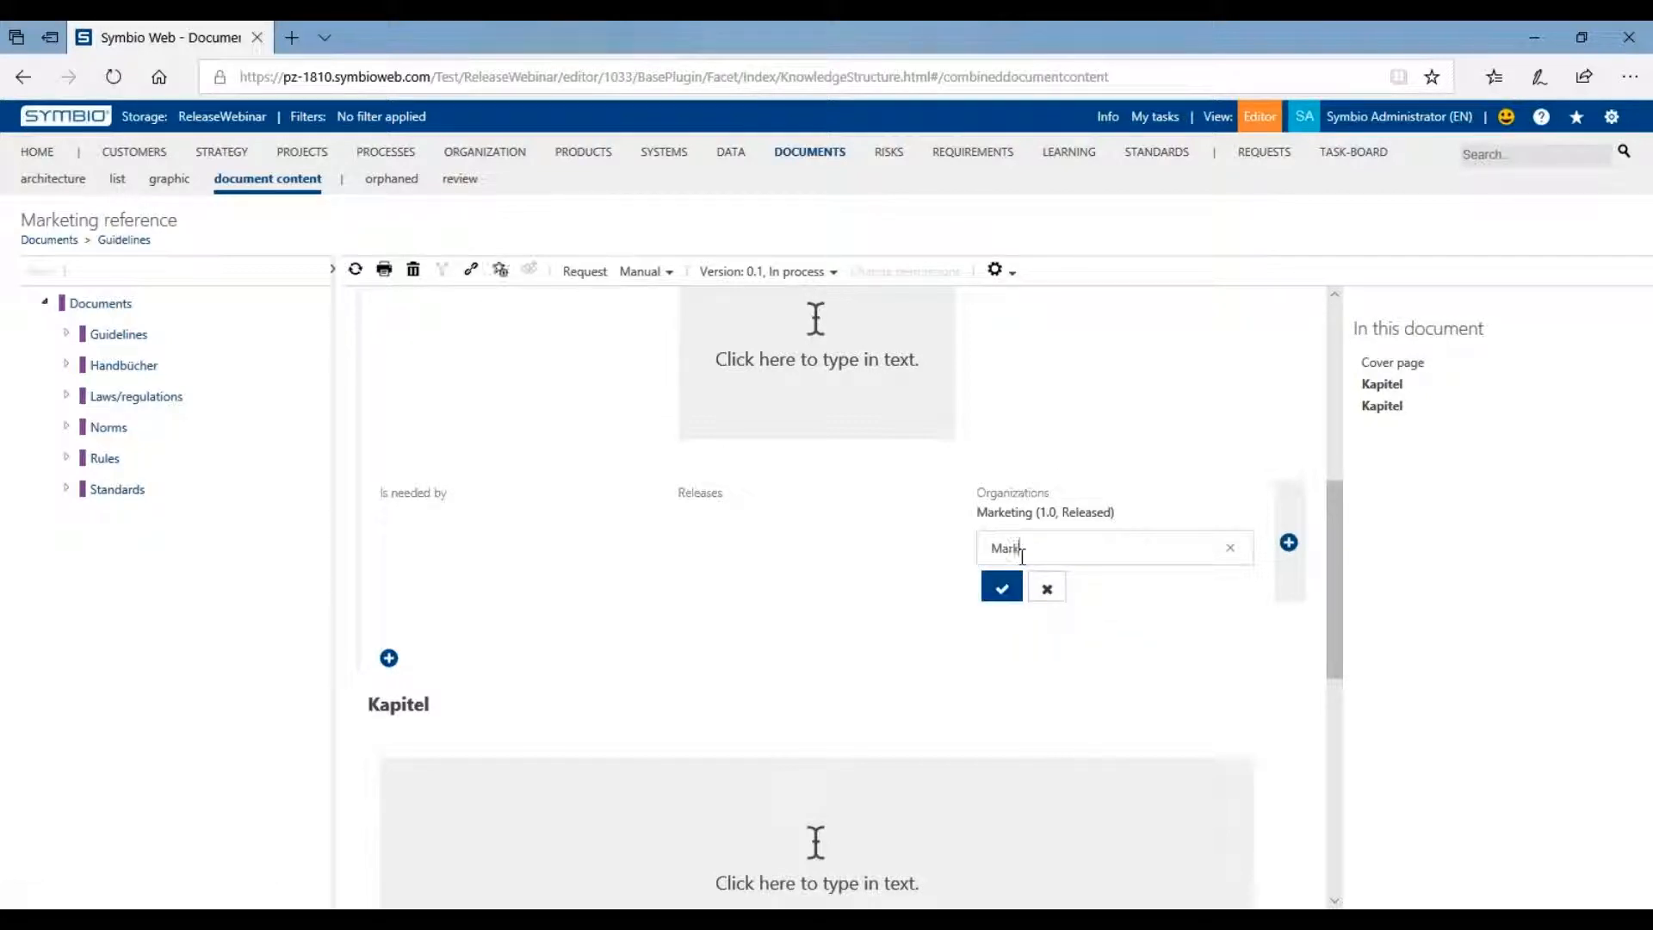
click(1022, 592)
click(1004, 587)
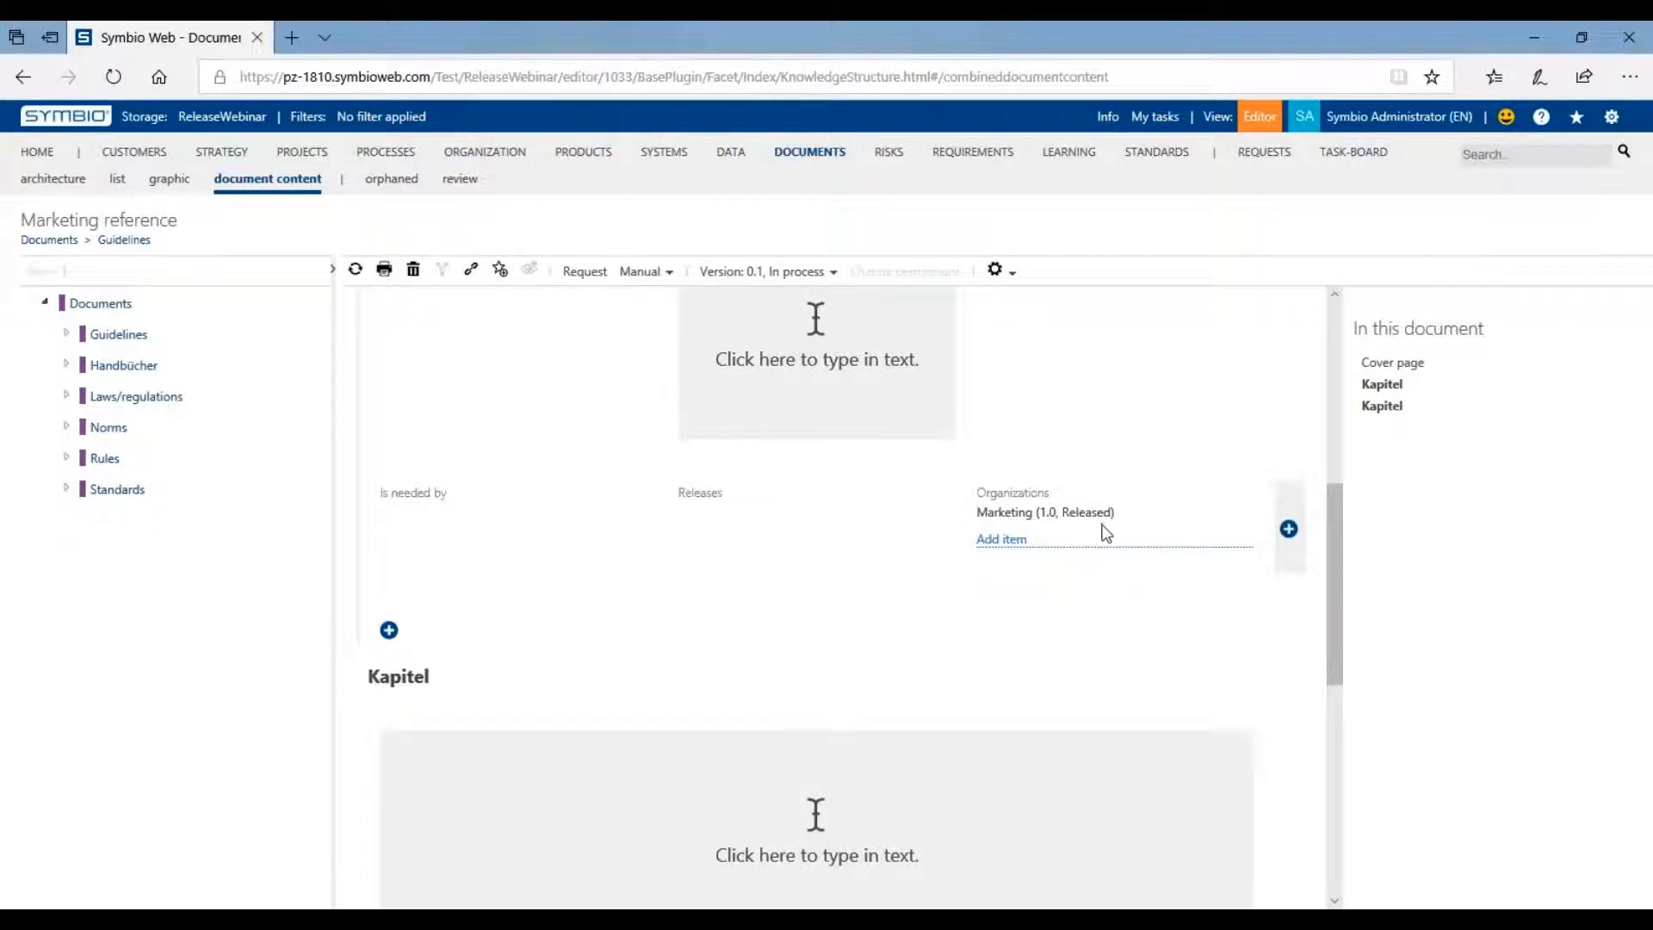
Insert a property element into the empty row of the last Kapitel section and assign it the Requirements (NonLocalRequirements) property
scroll(1041, 528, down, 5)
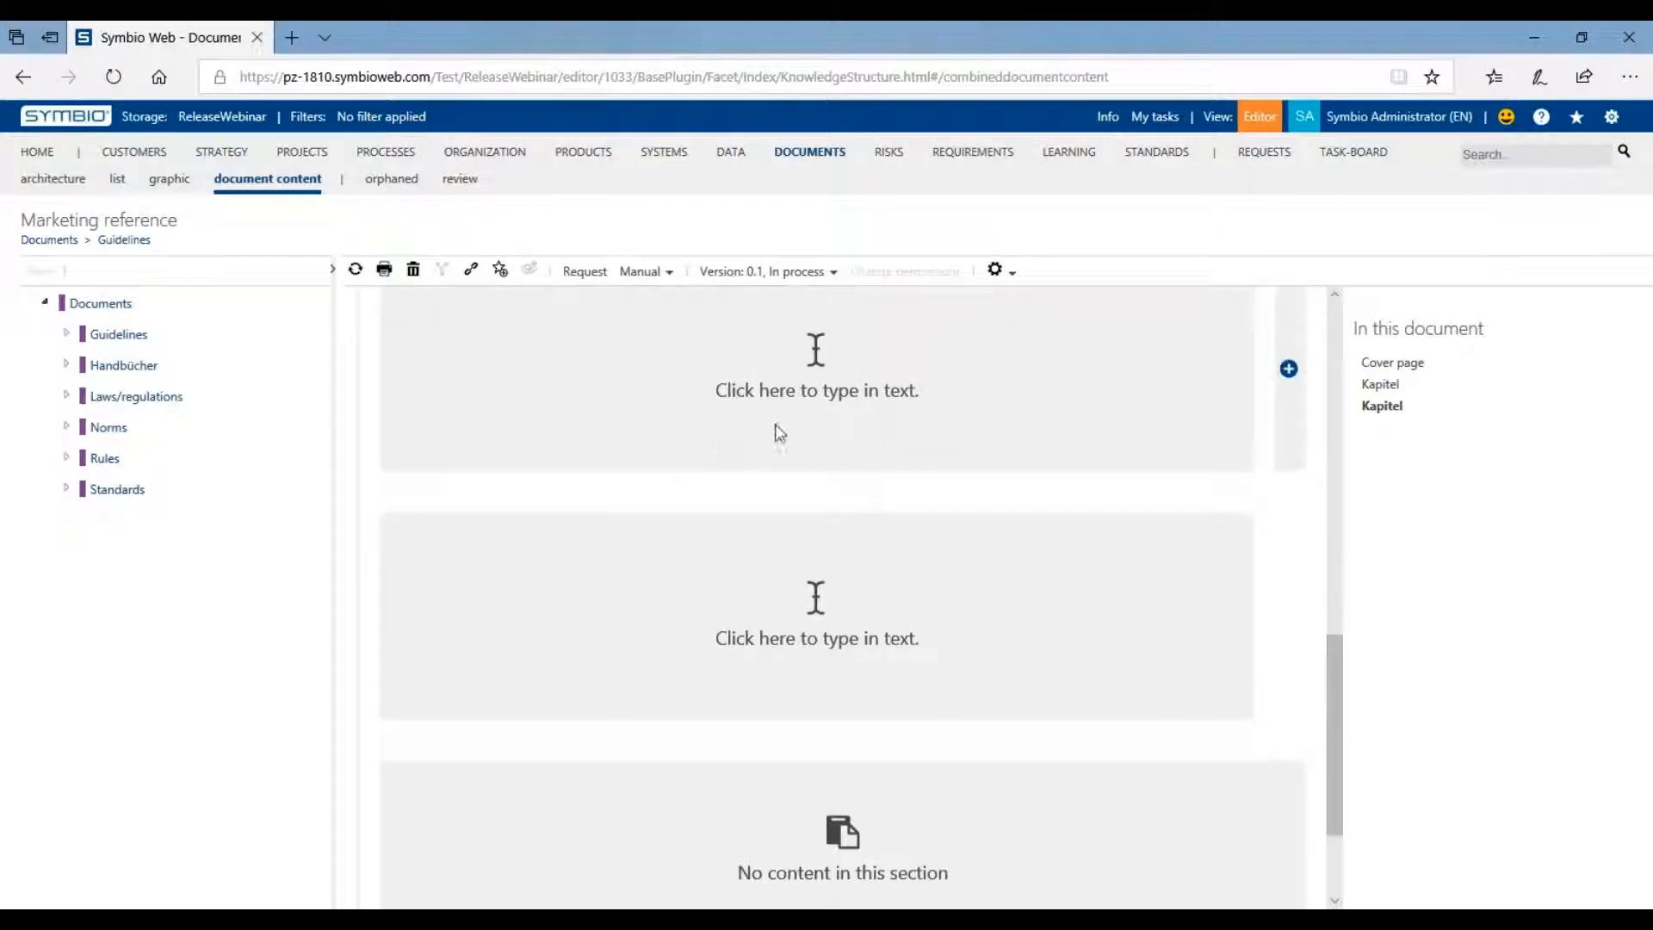
scroll(779, 433, down, 2)
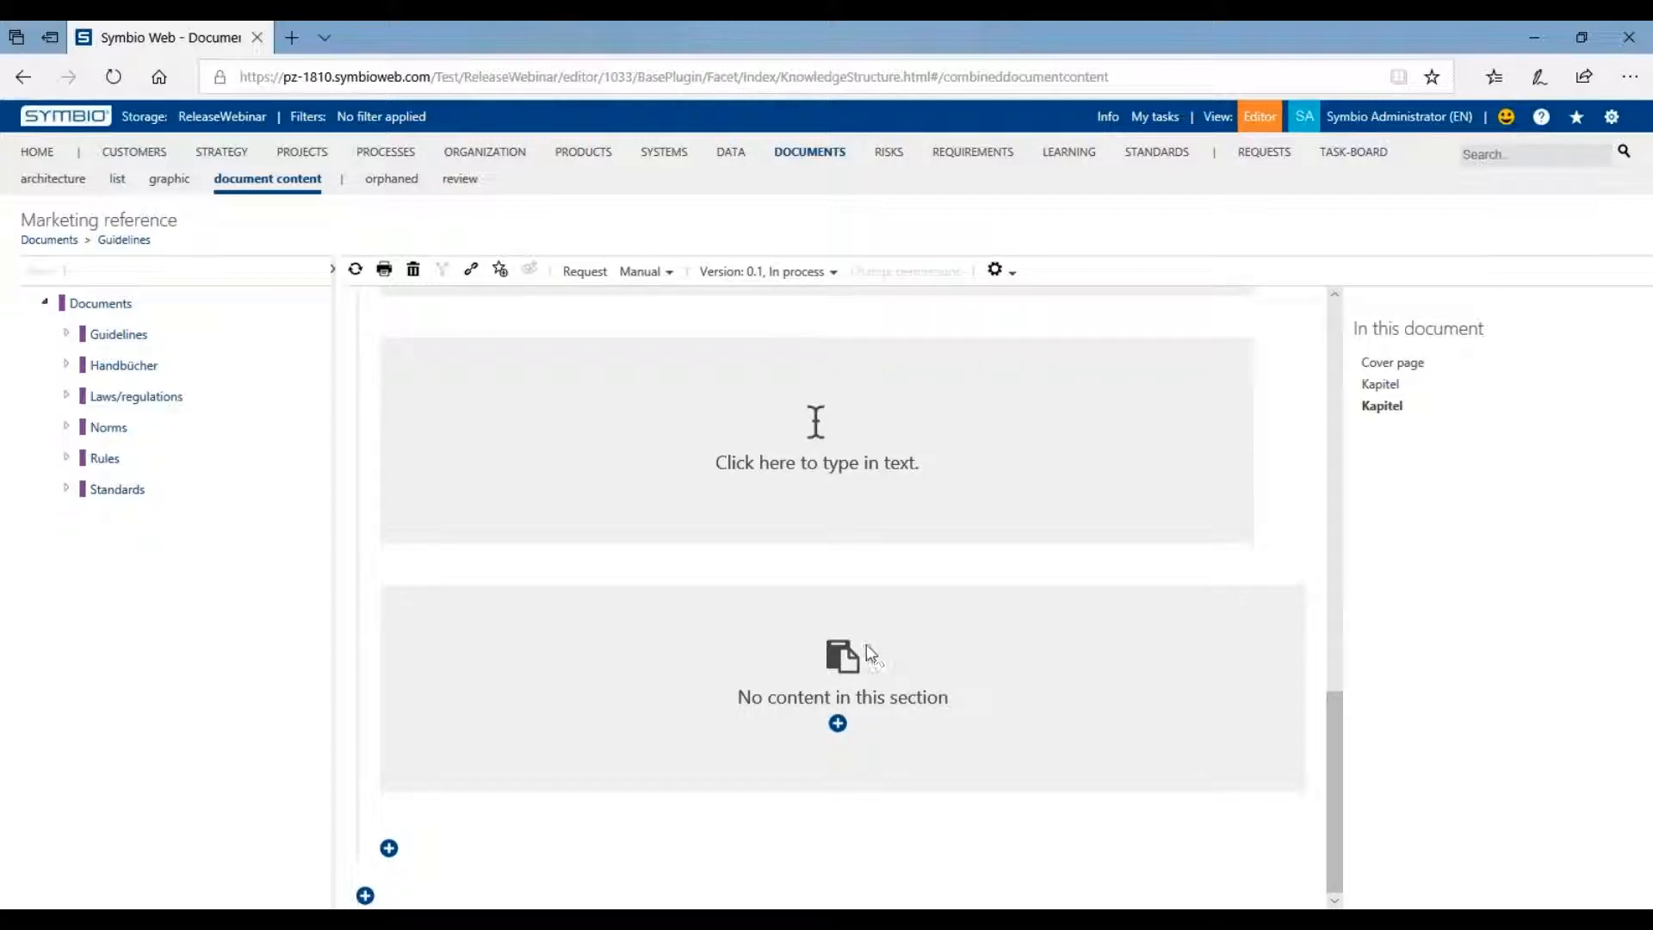
click(838, 723)
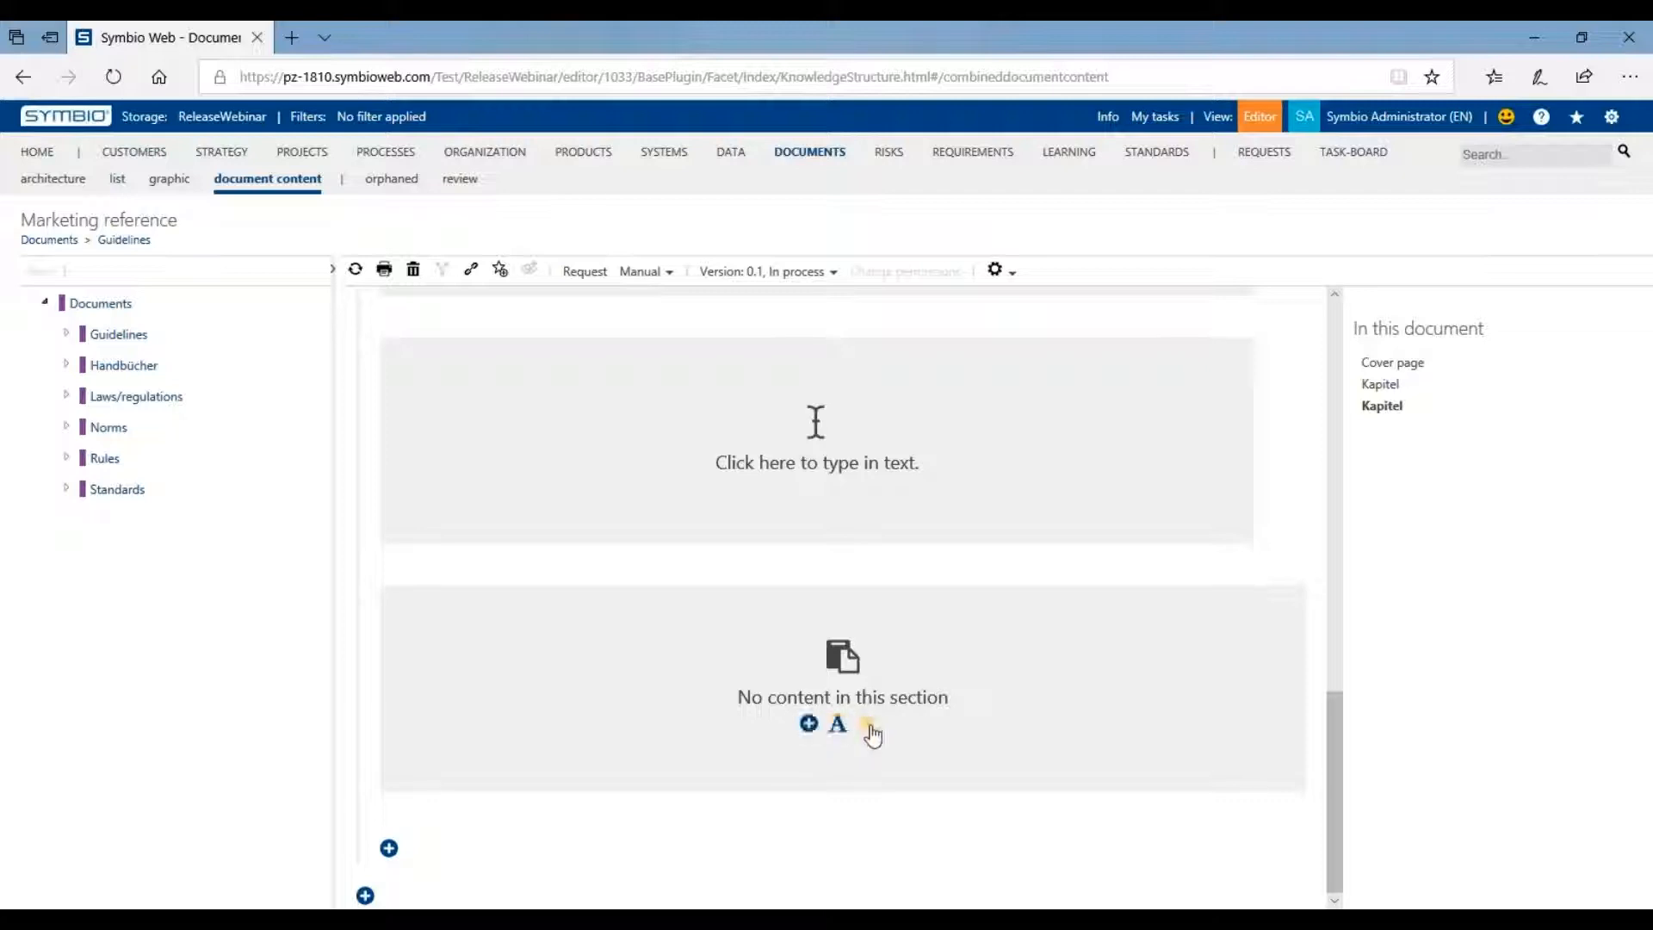
click(871, 727)
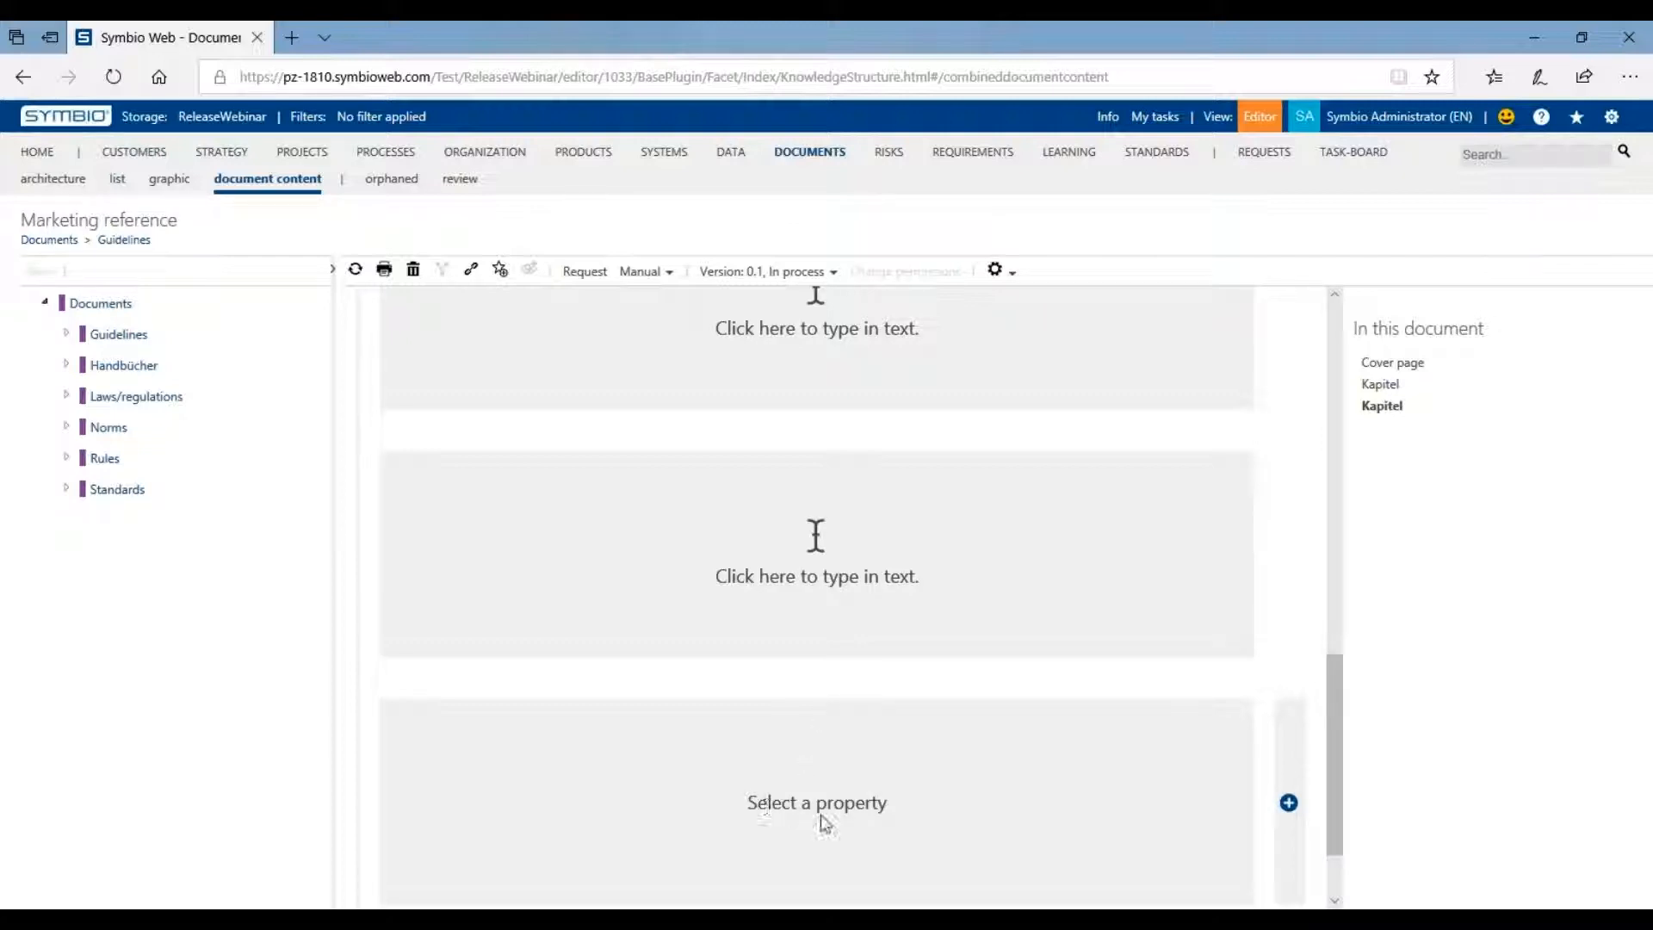
click(782, 708)
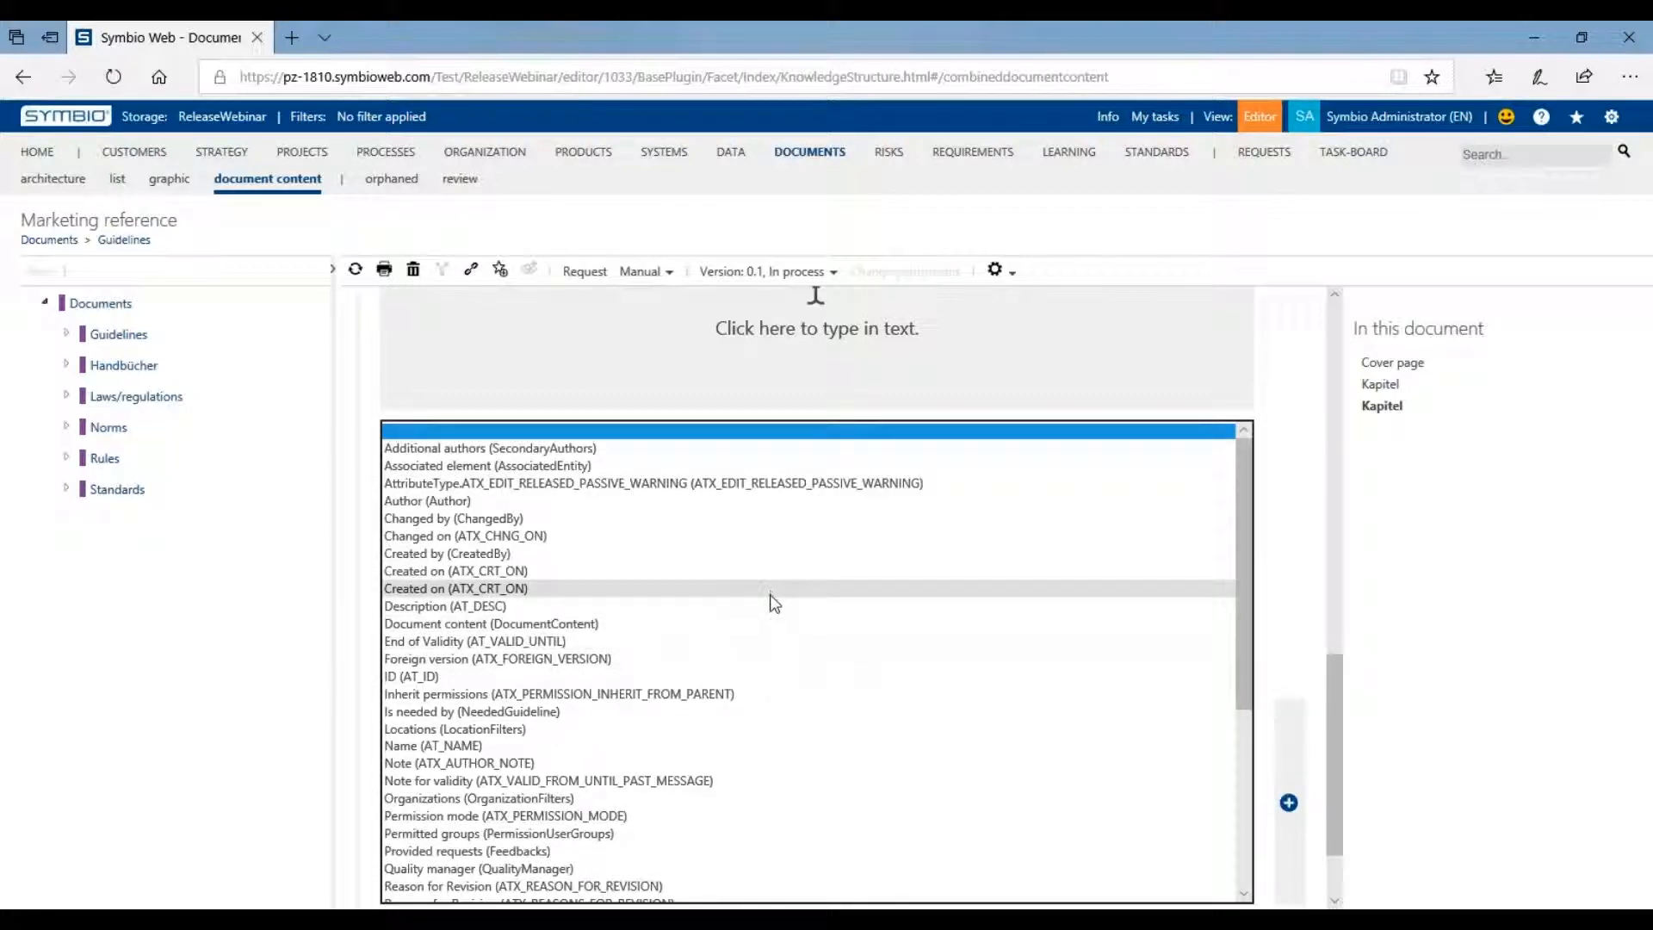
scroll(771, 604, down, 2)
scroll(755, 641, down, 1)
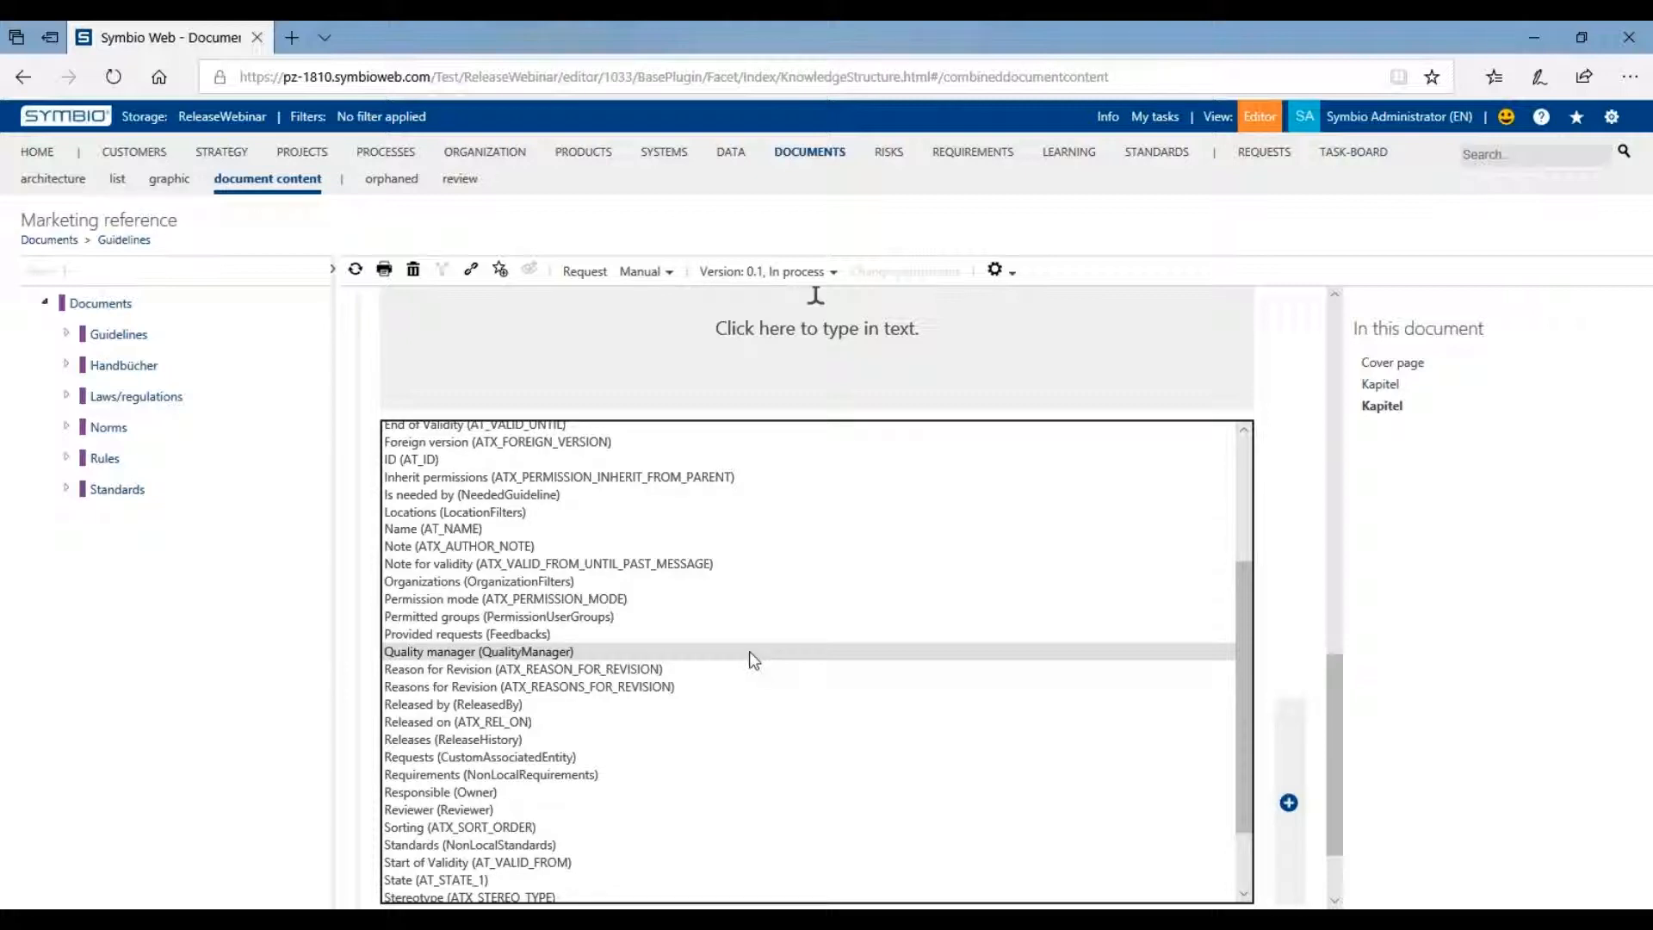
scroll(676, 713, down, 1)
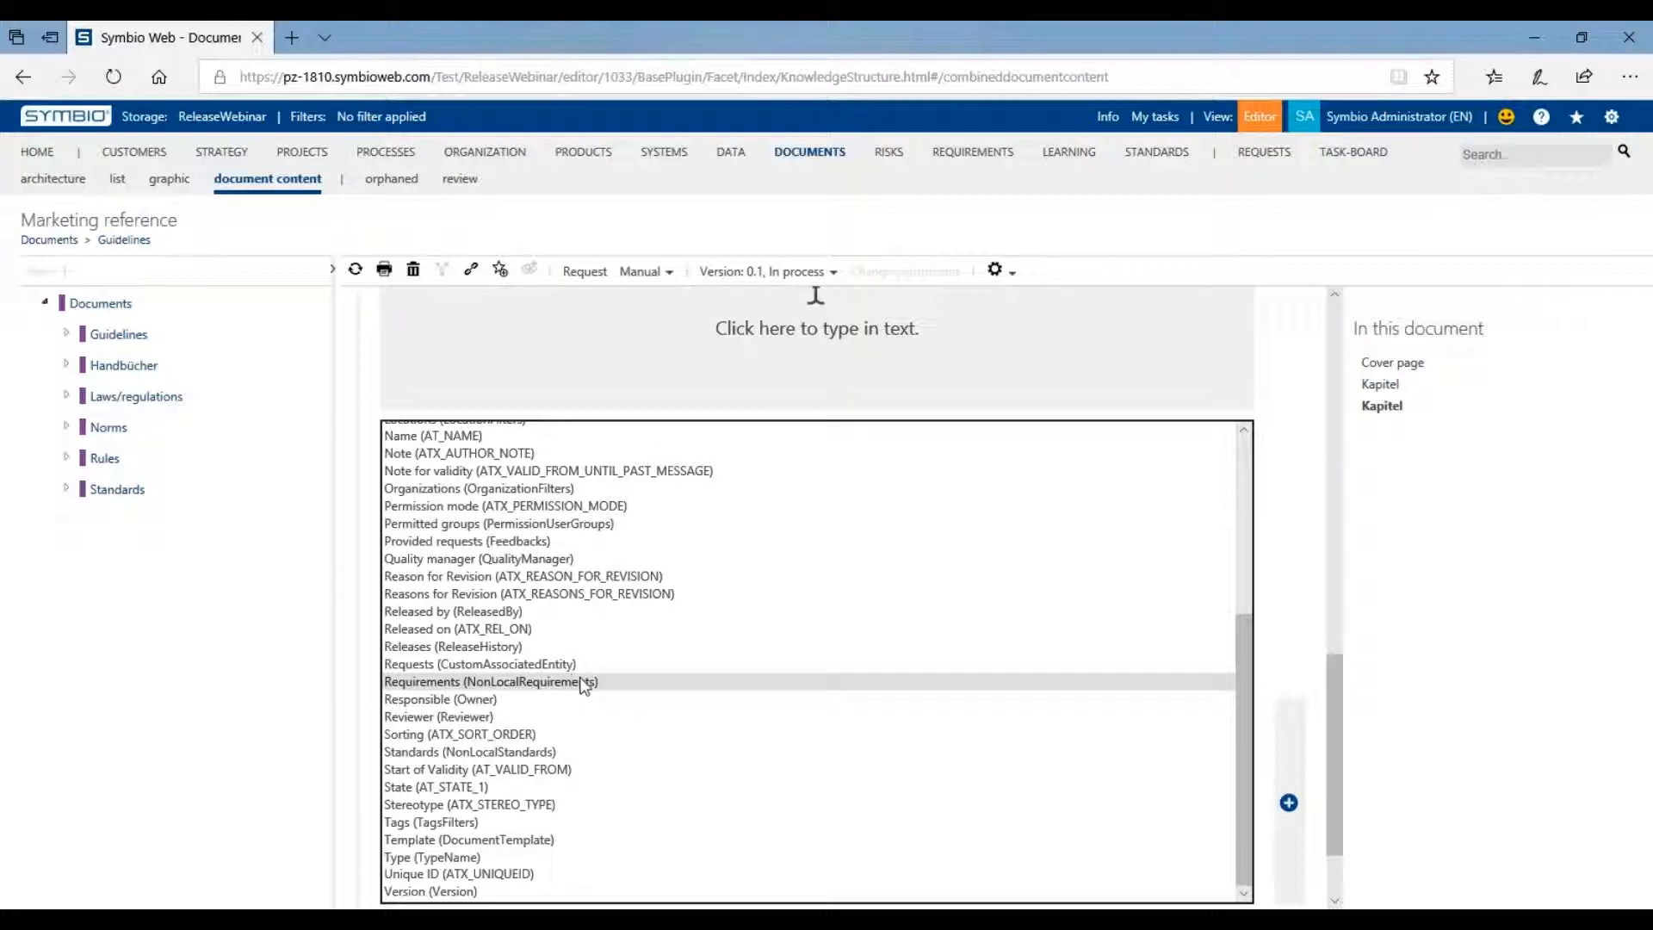
click(546, 683)
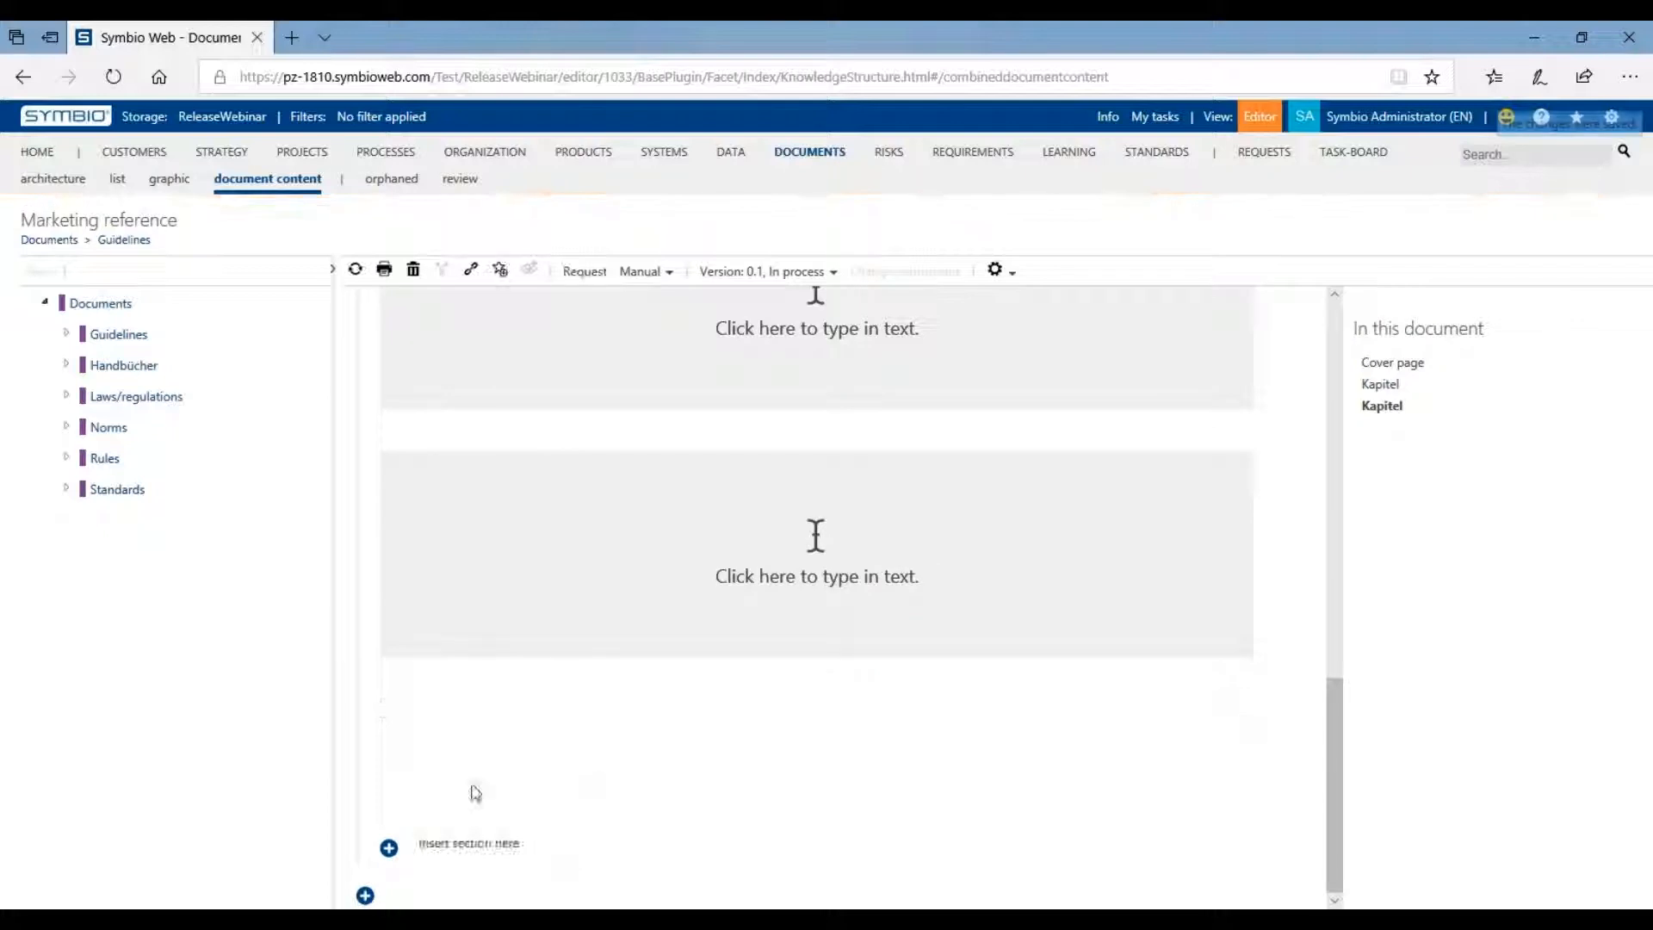
Add a new requirement named "Interview of the project manager" to the Requirements property of the last Kapitel section
click(453, 735)
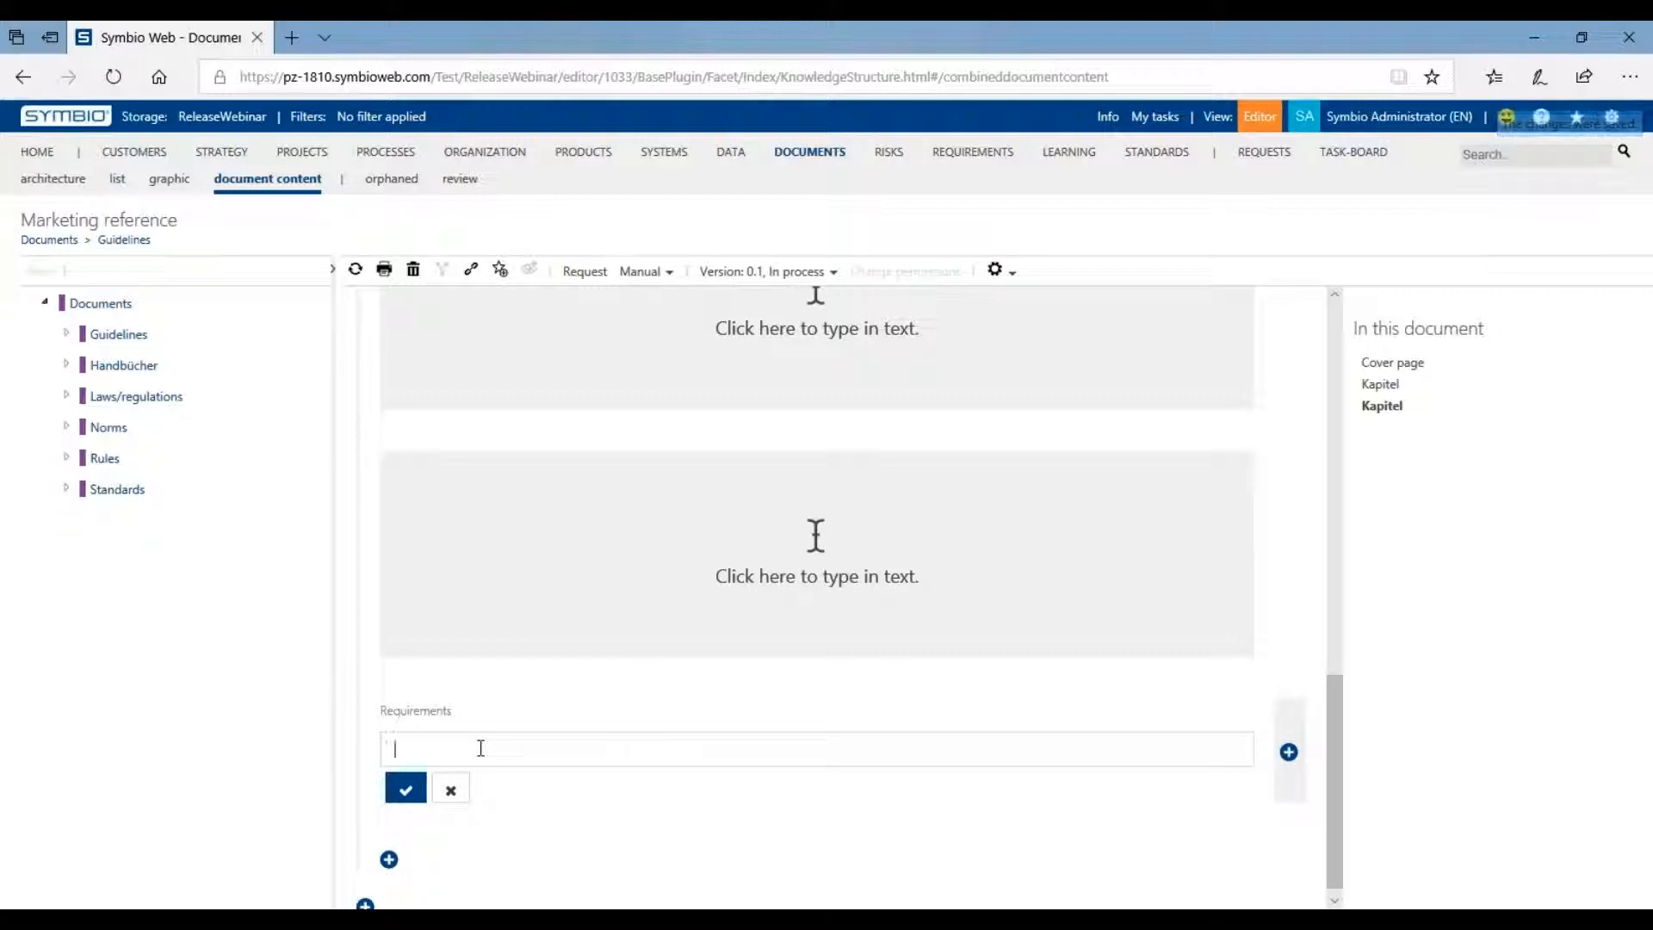
text(Interview)
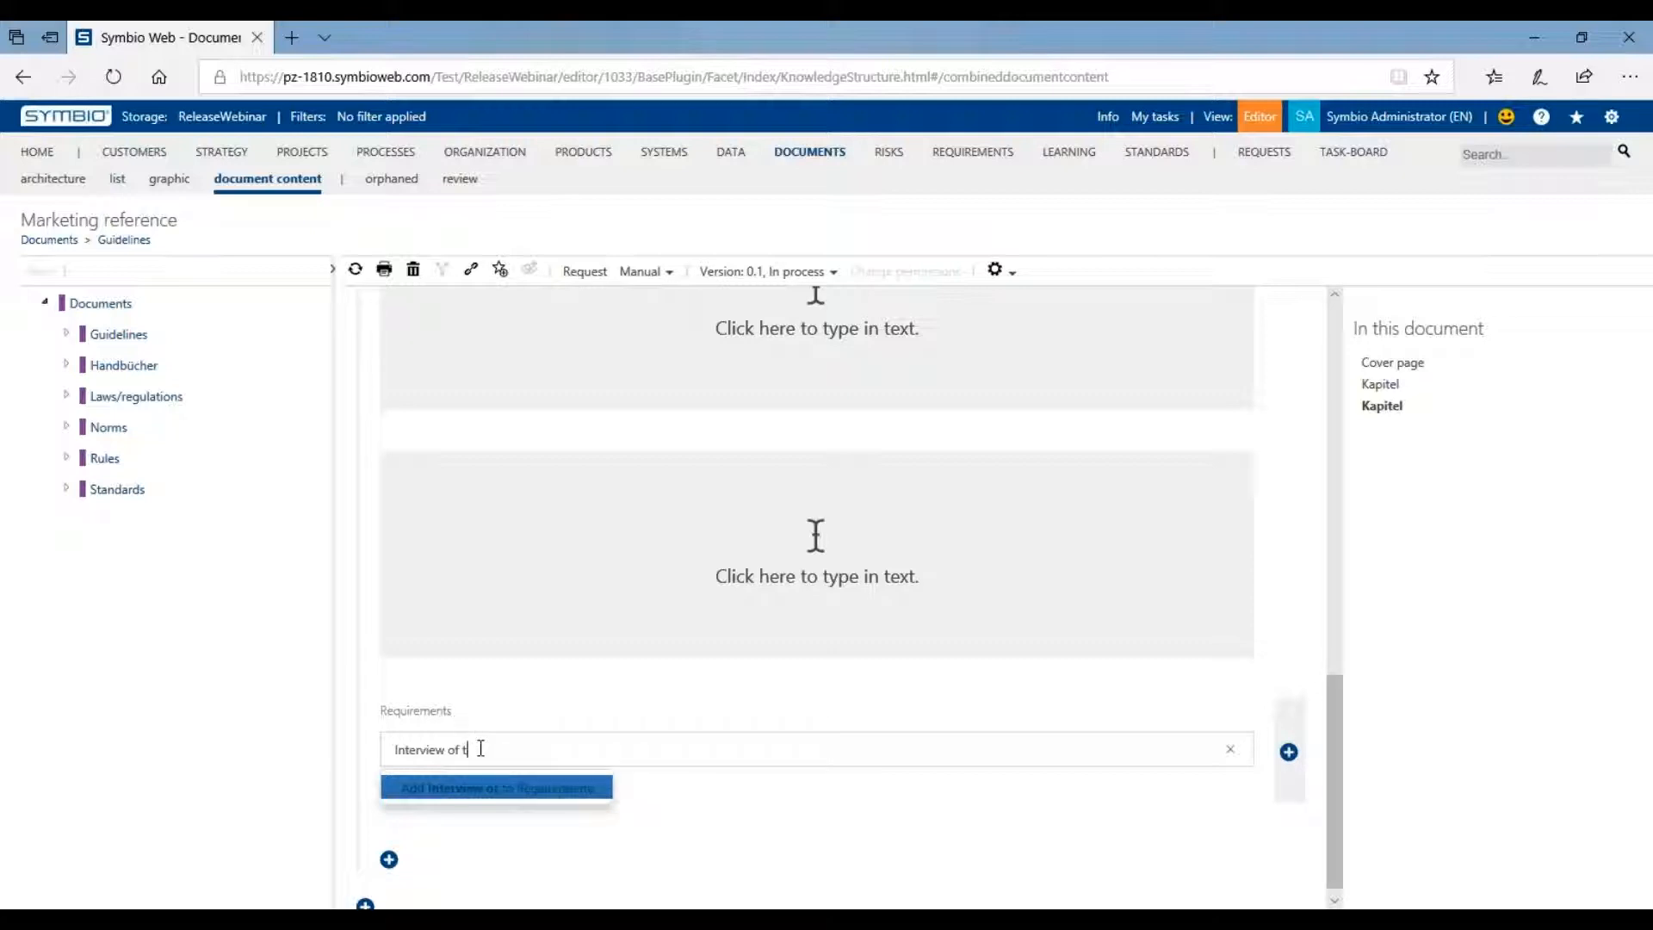
text(of the pro)
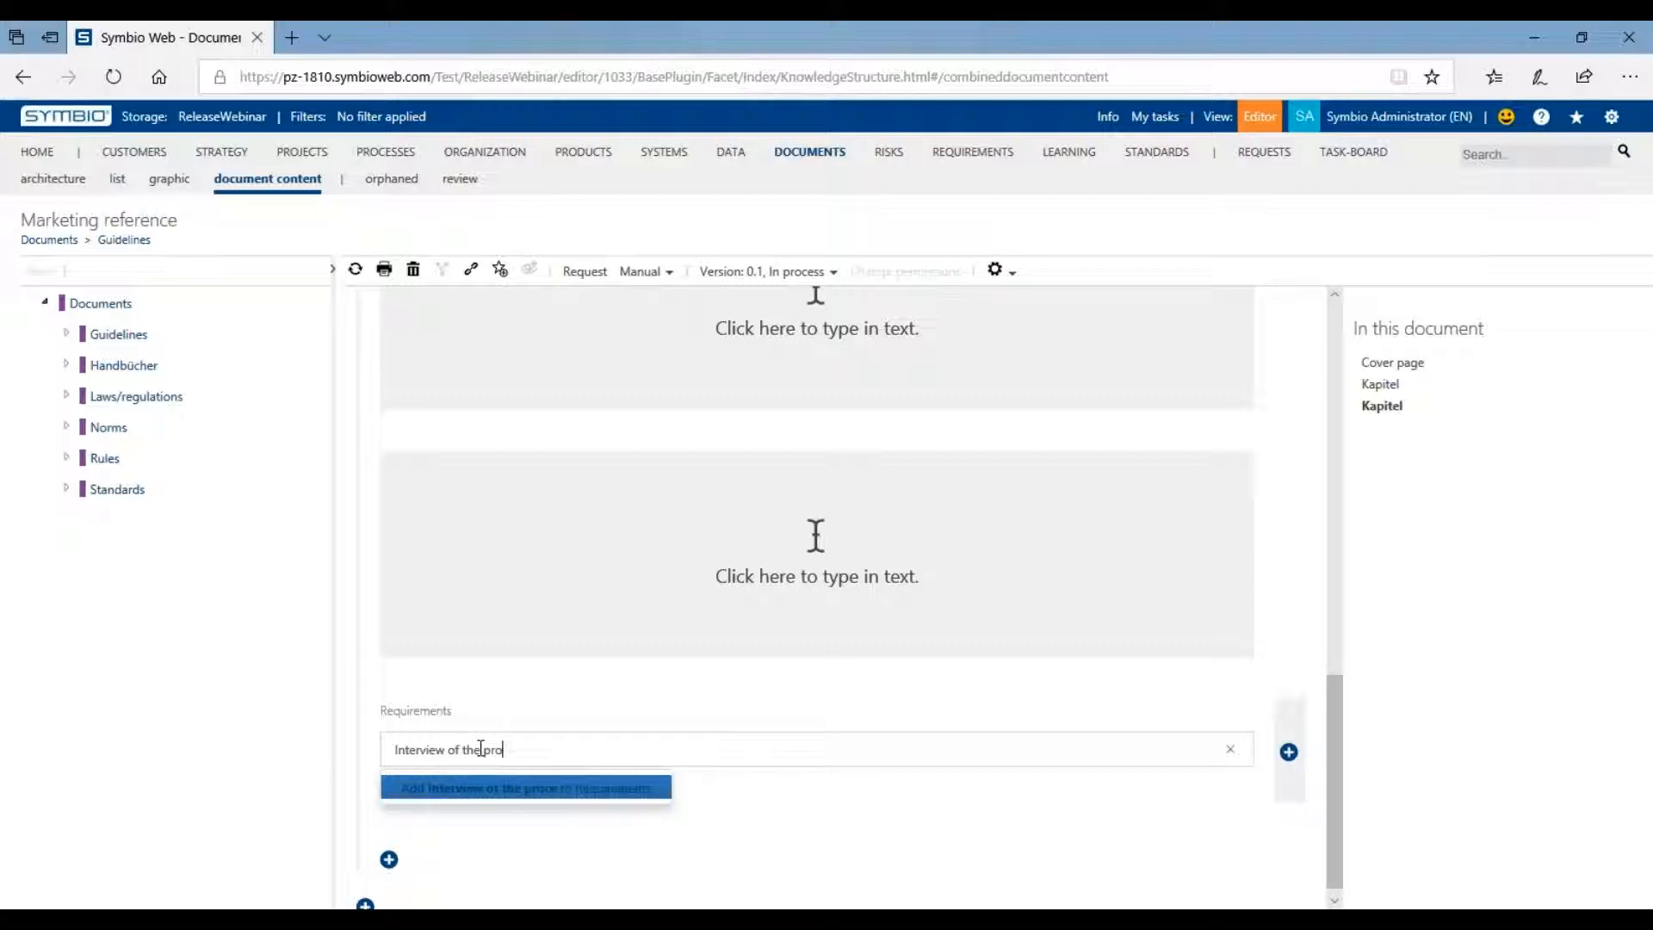
text(jheanager)
key(Return)
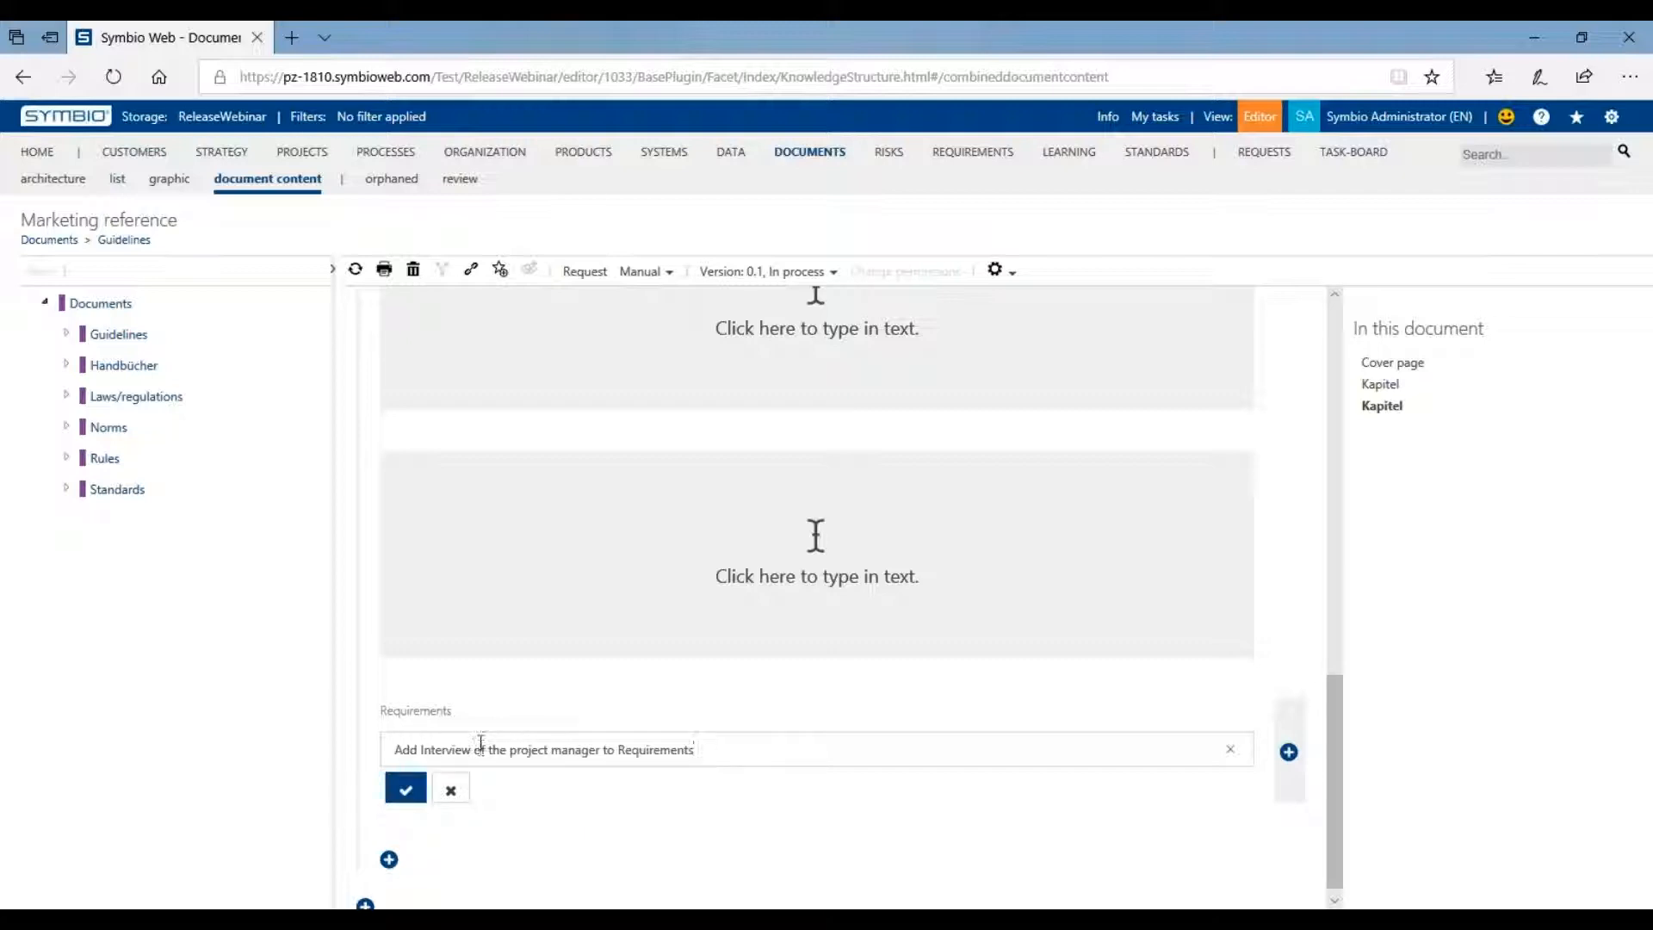
click(406, 789)
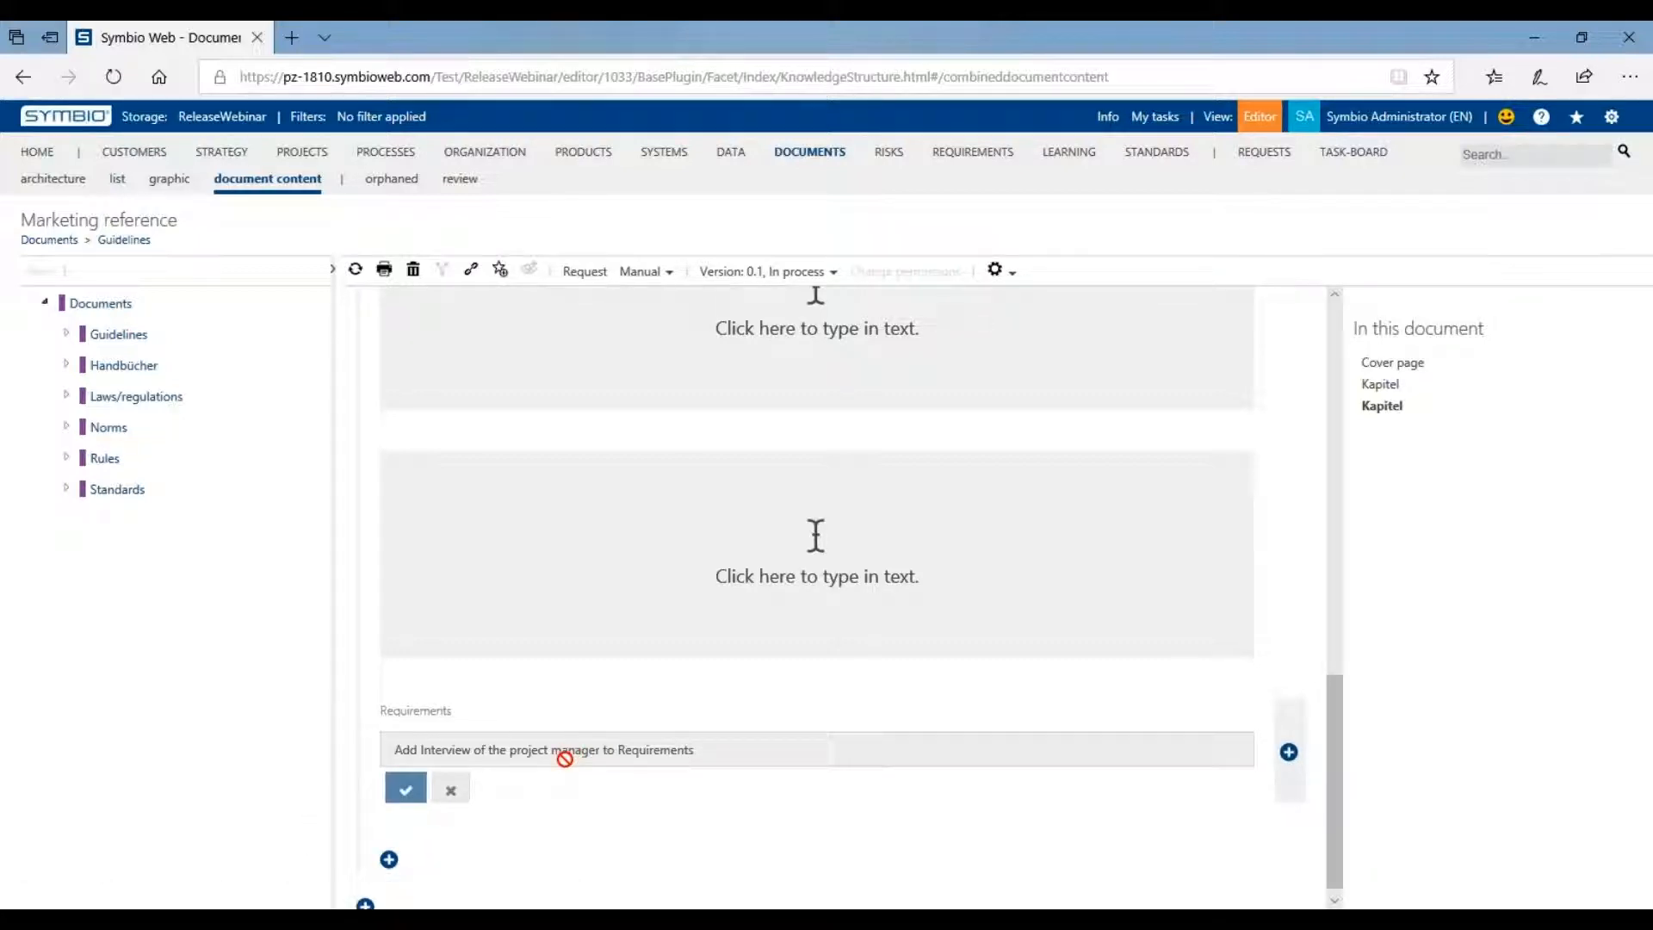
Open the Document Templates configuration in the administration area
scroll(826, 620, up, 10)
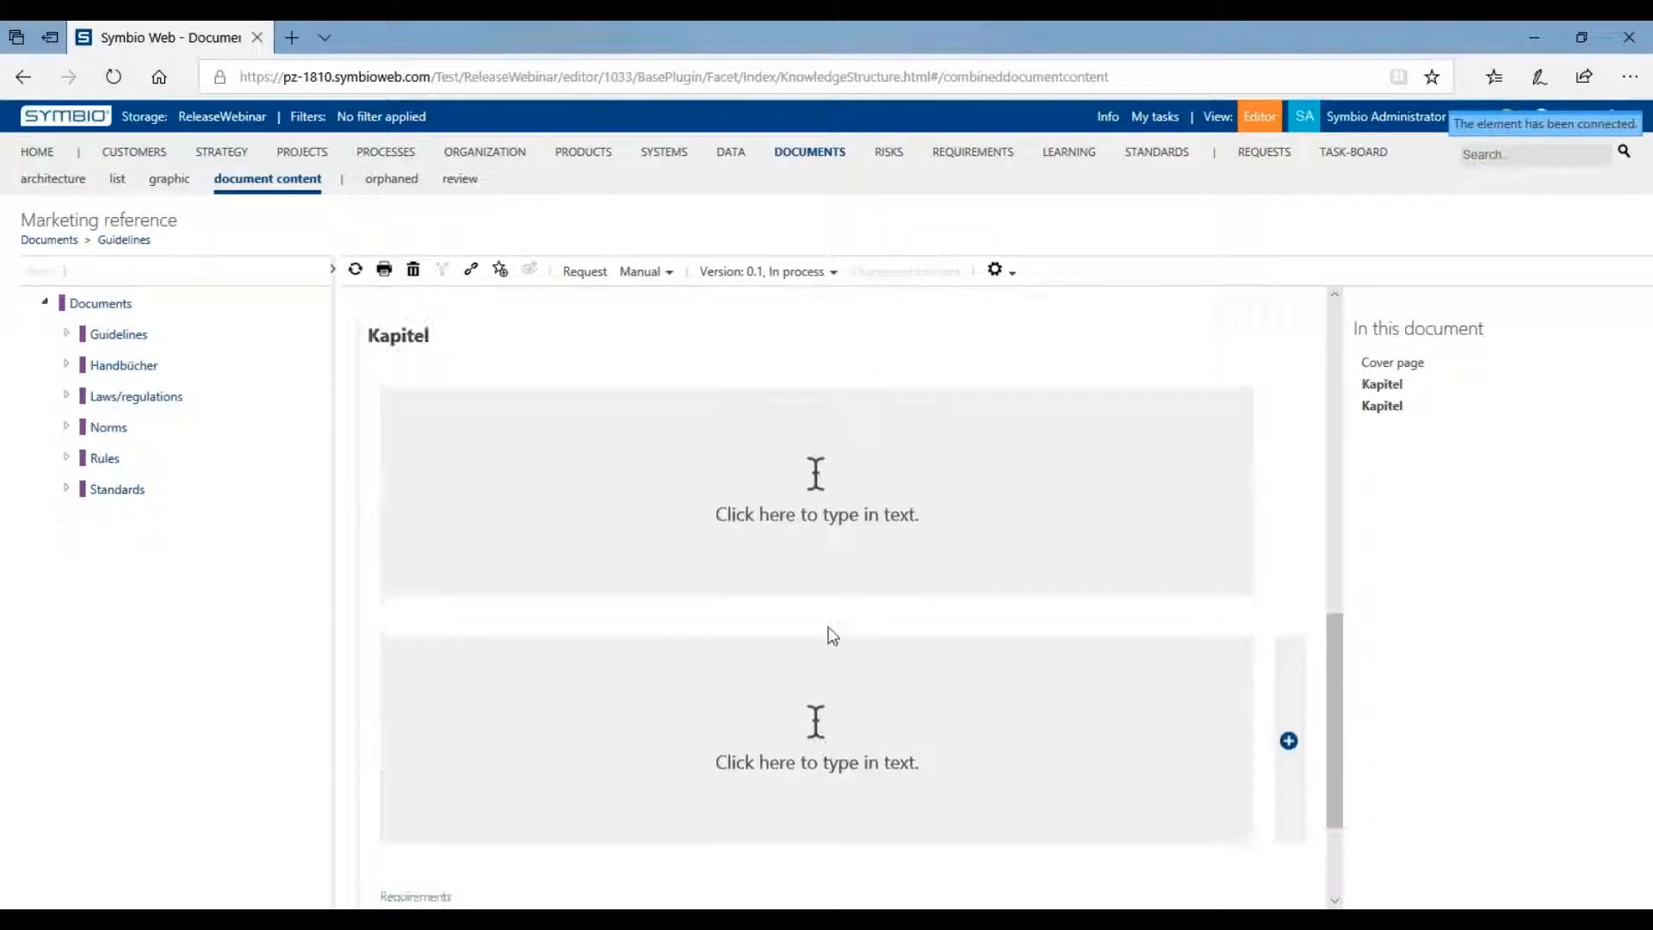
click(1625, 119)
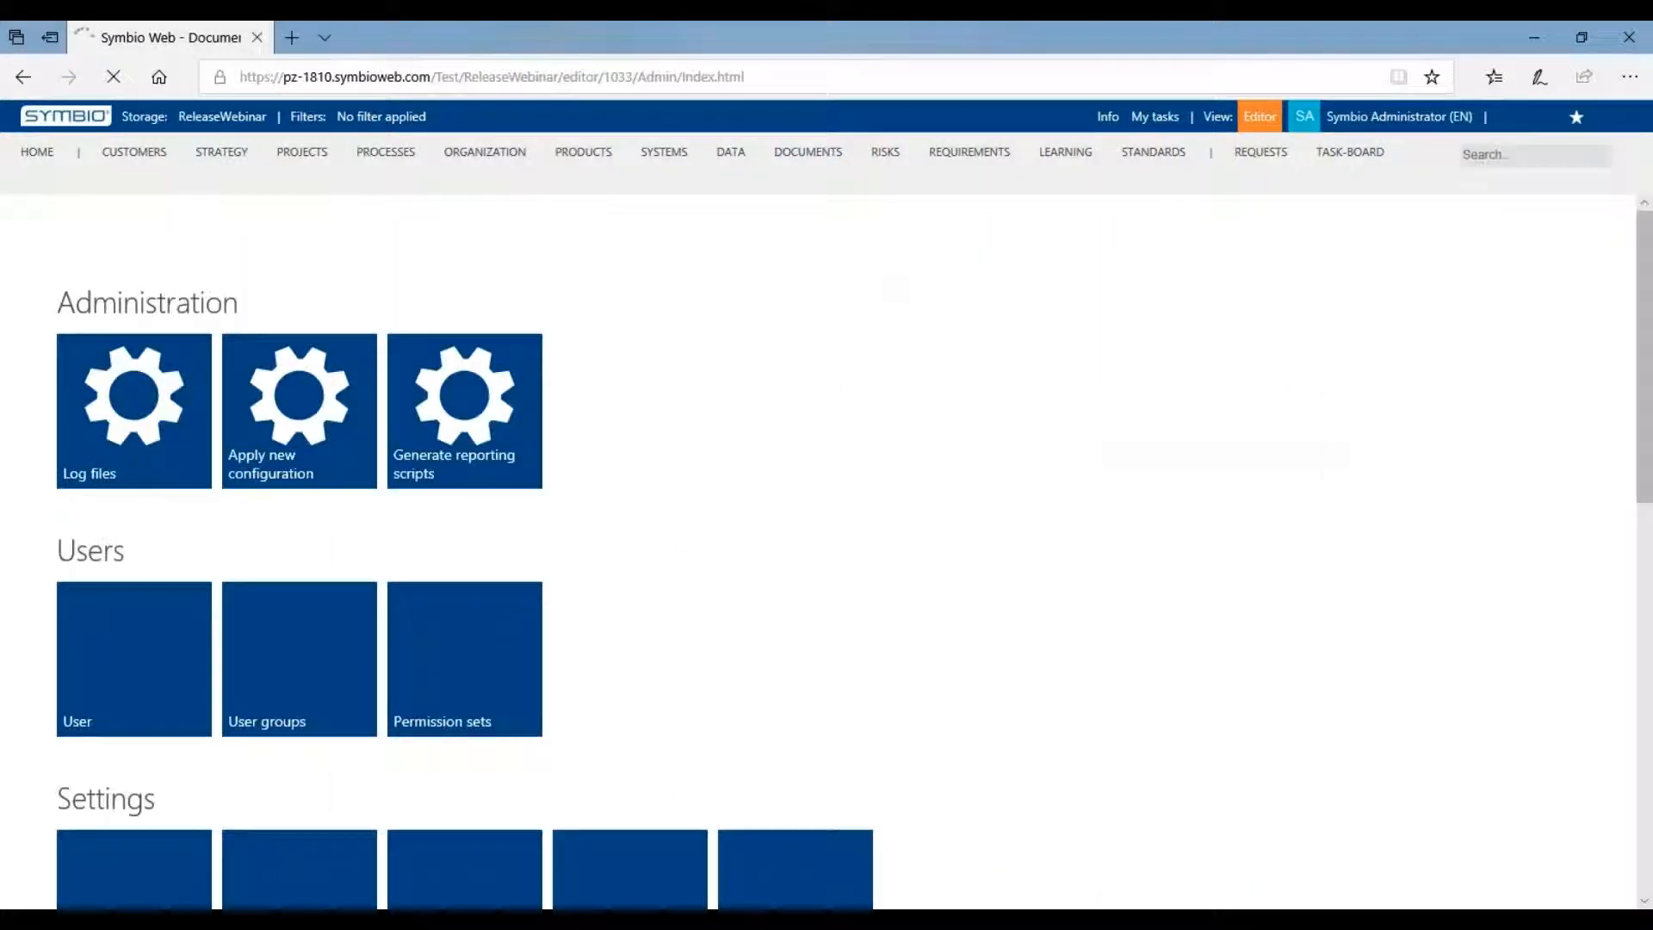
scroll(1445, 326, down, 7)
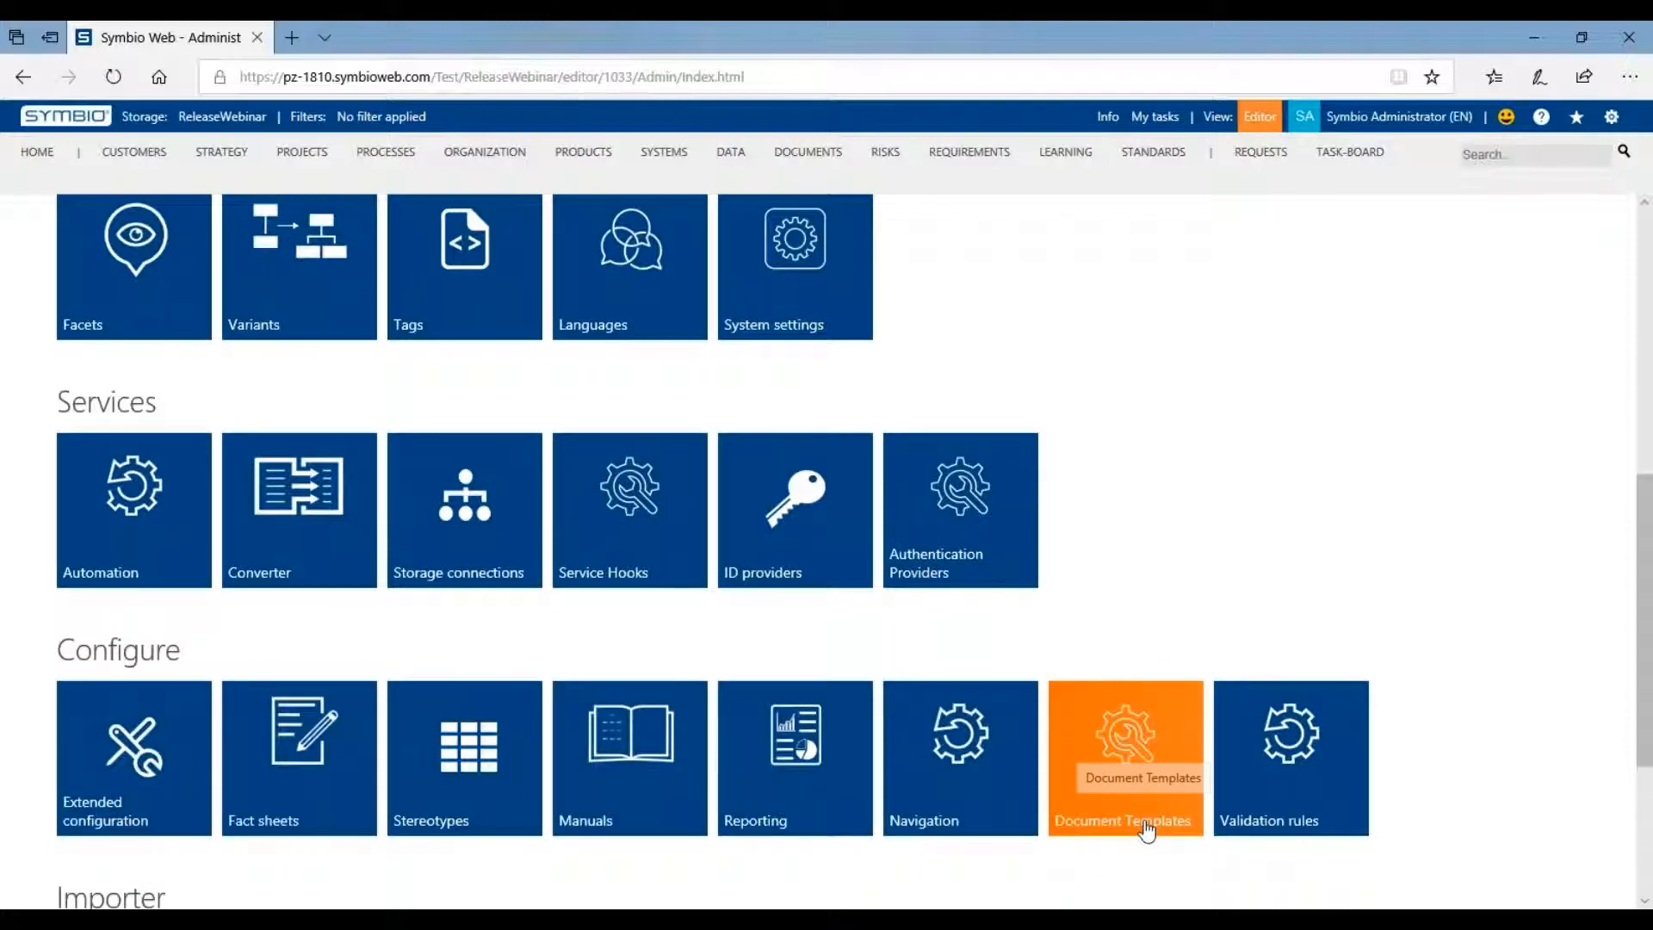
click(1146, 830)
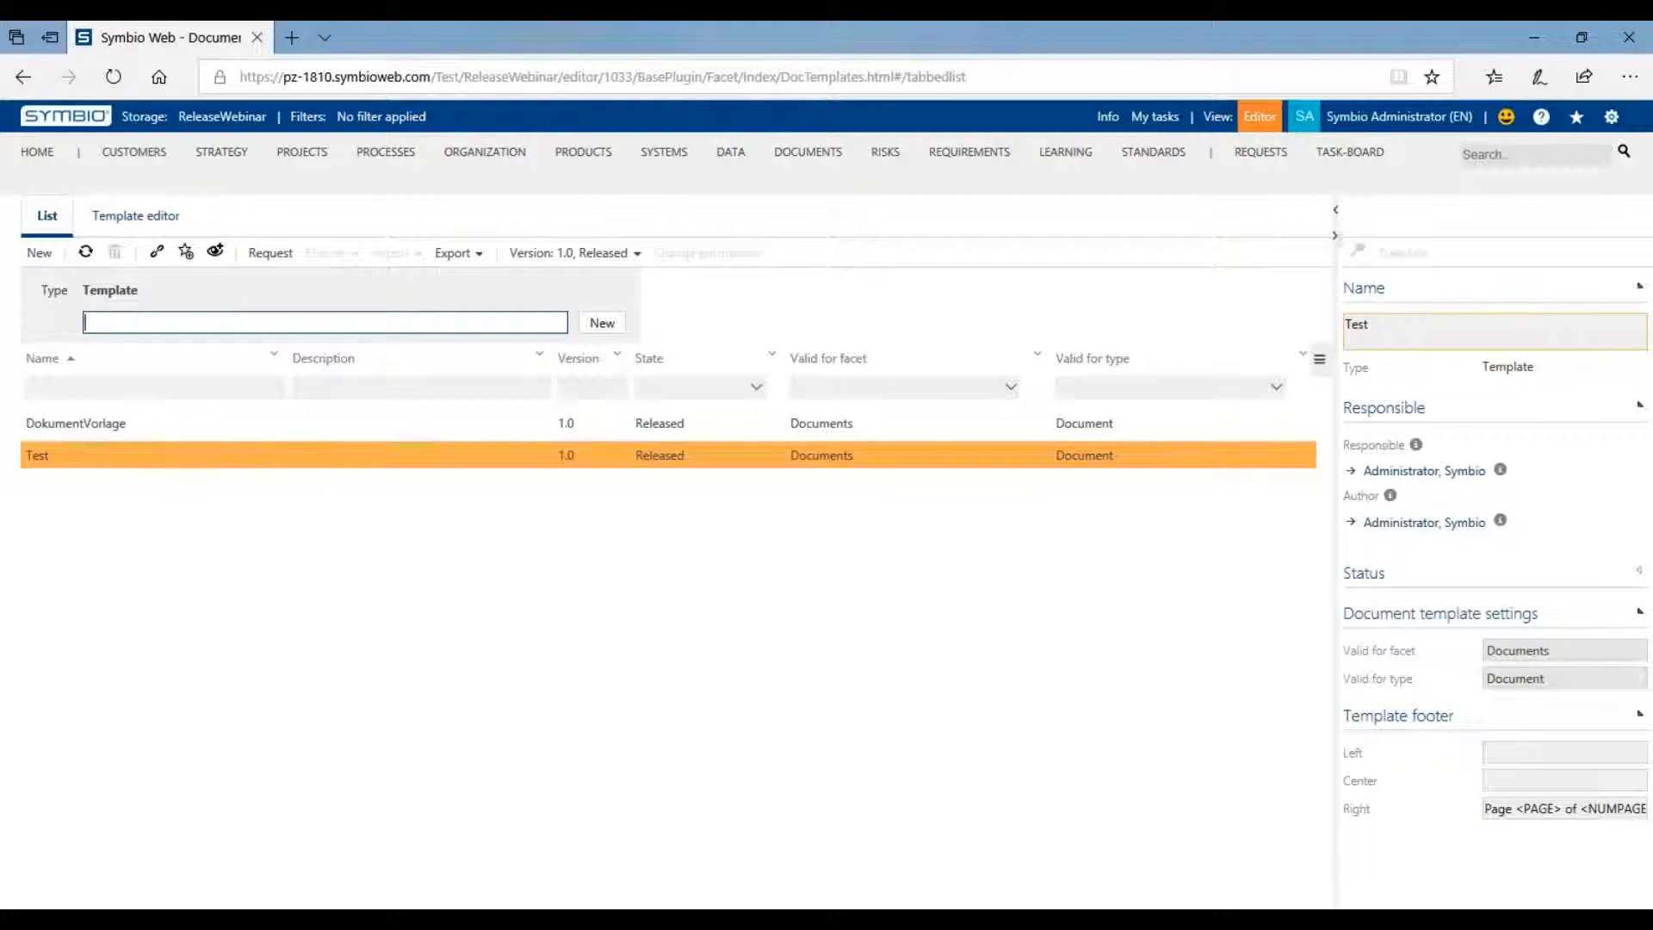
Create a document template named Processes and assign the administrator account as its responsible person
text(Proq)
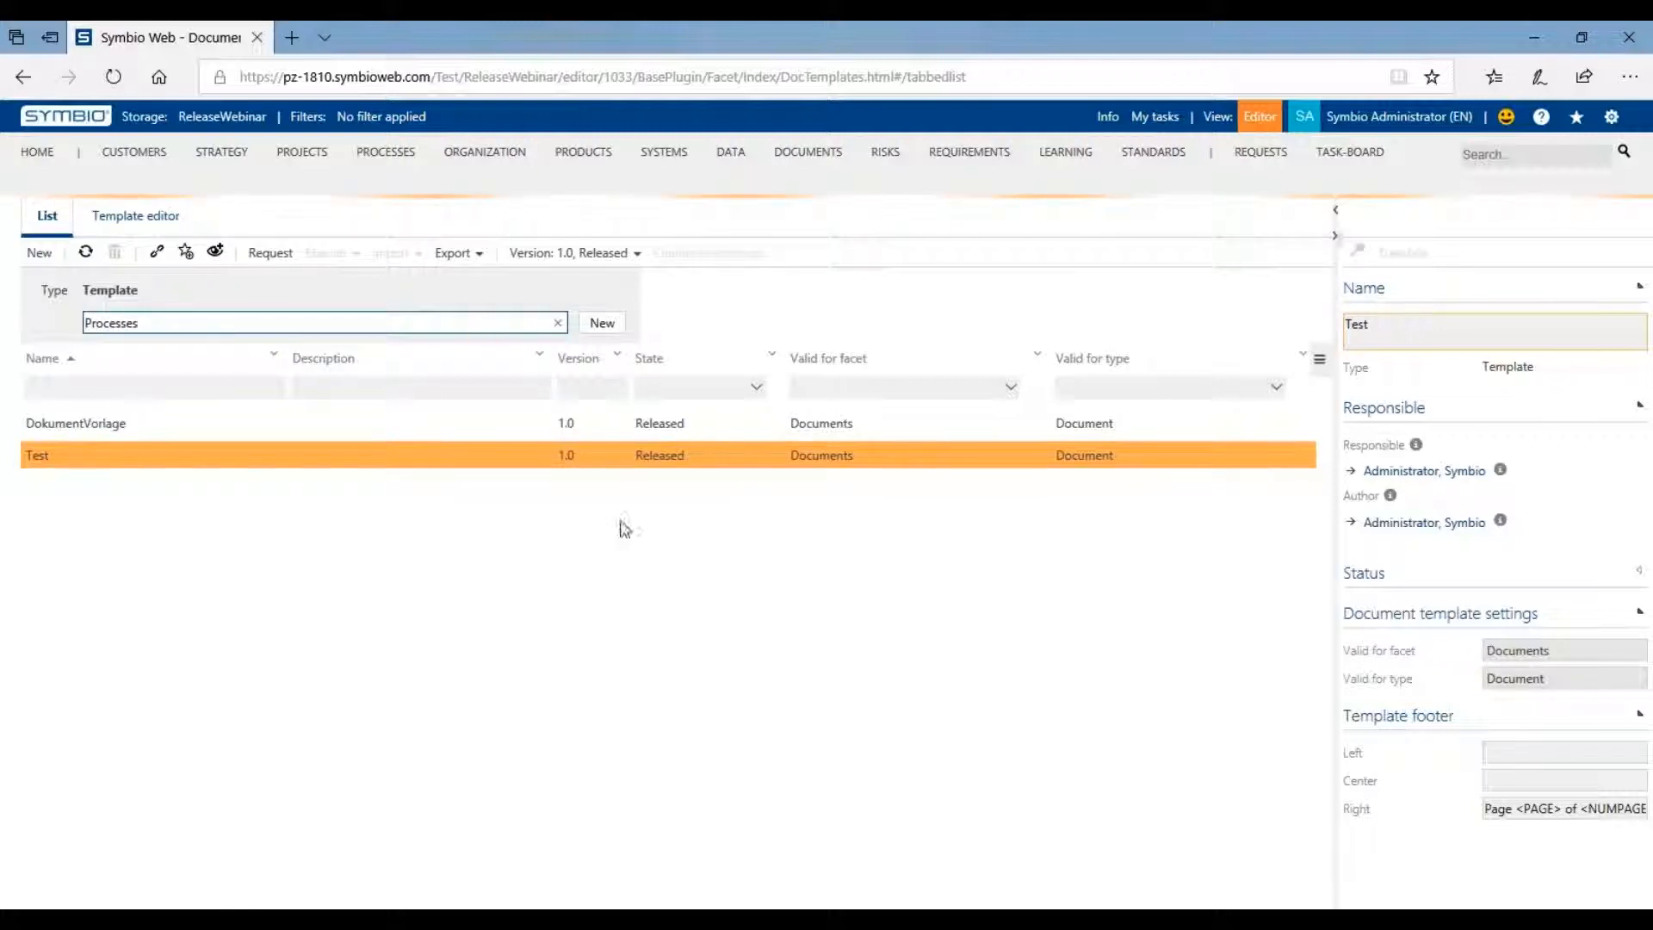
key(Return)
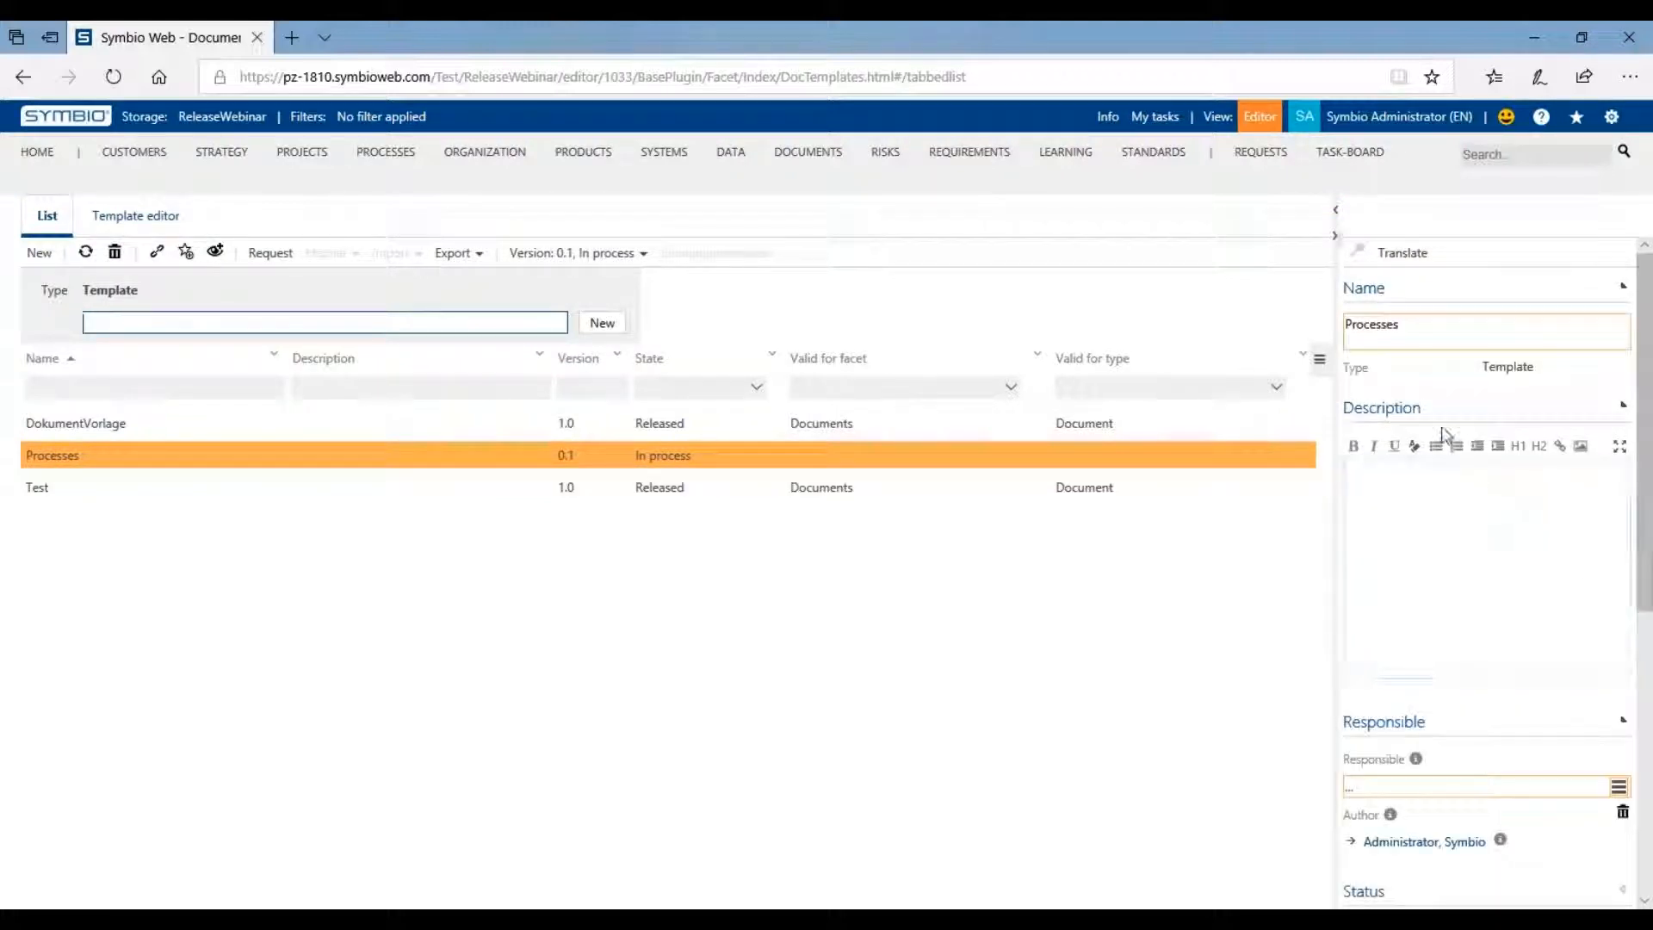
scroll(1463, 520, down, 1)
scroll(1463, 520, down, 1)
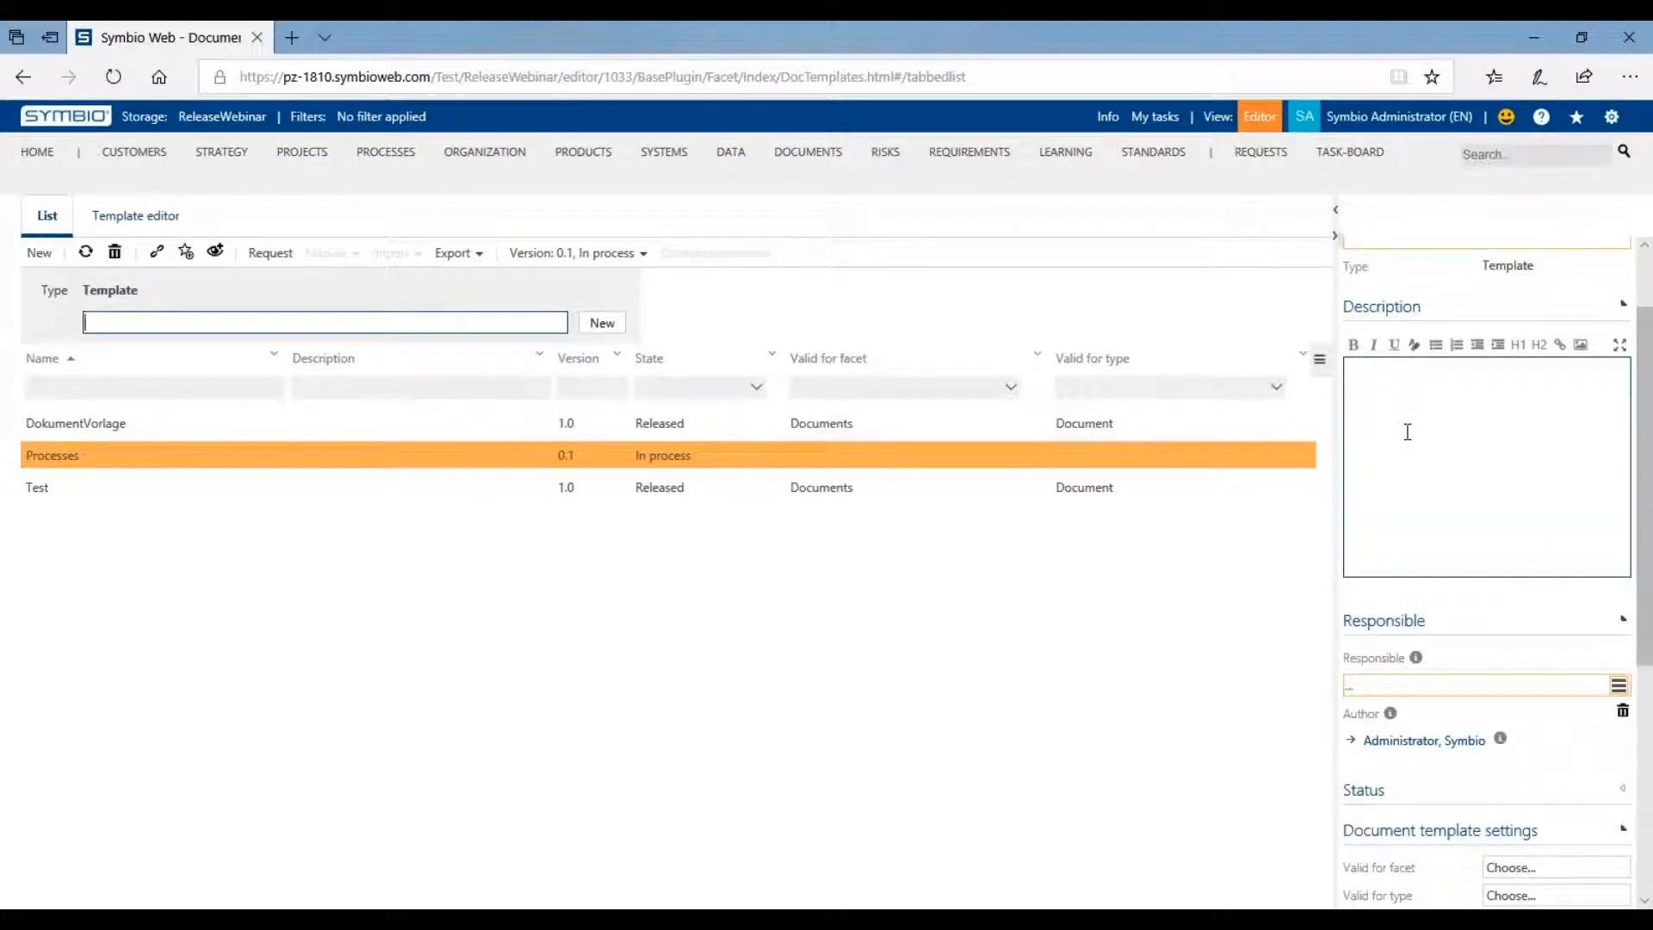
scroll(1442, 456, down, 4)
click(1449, 477)
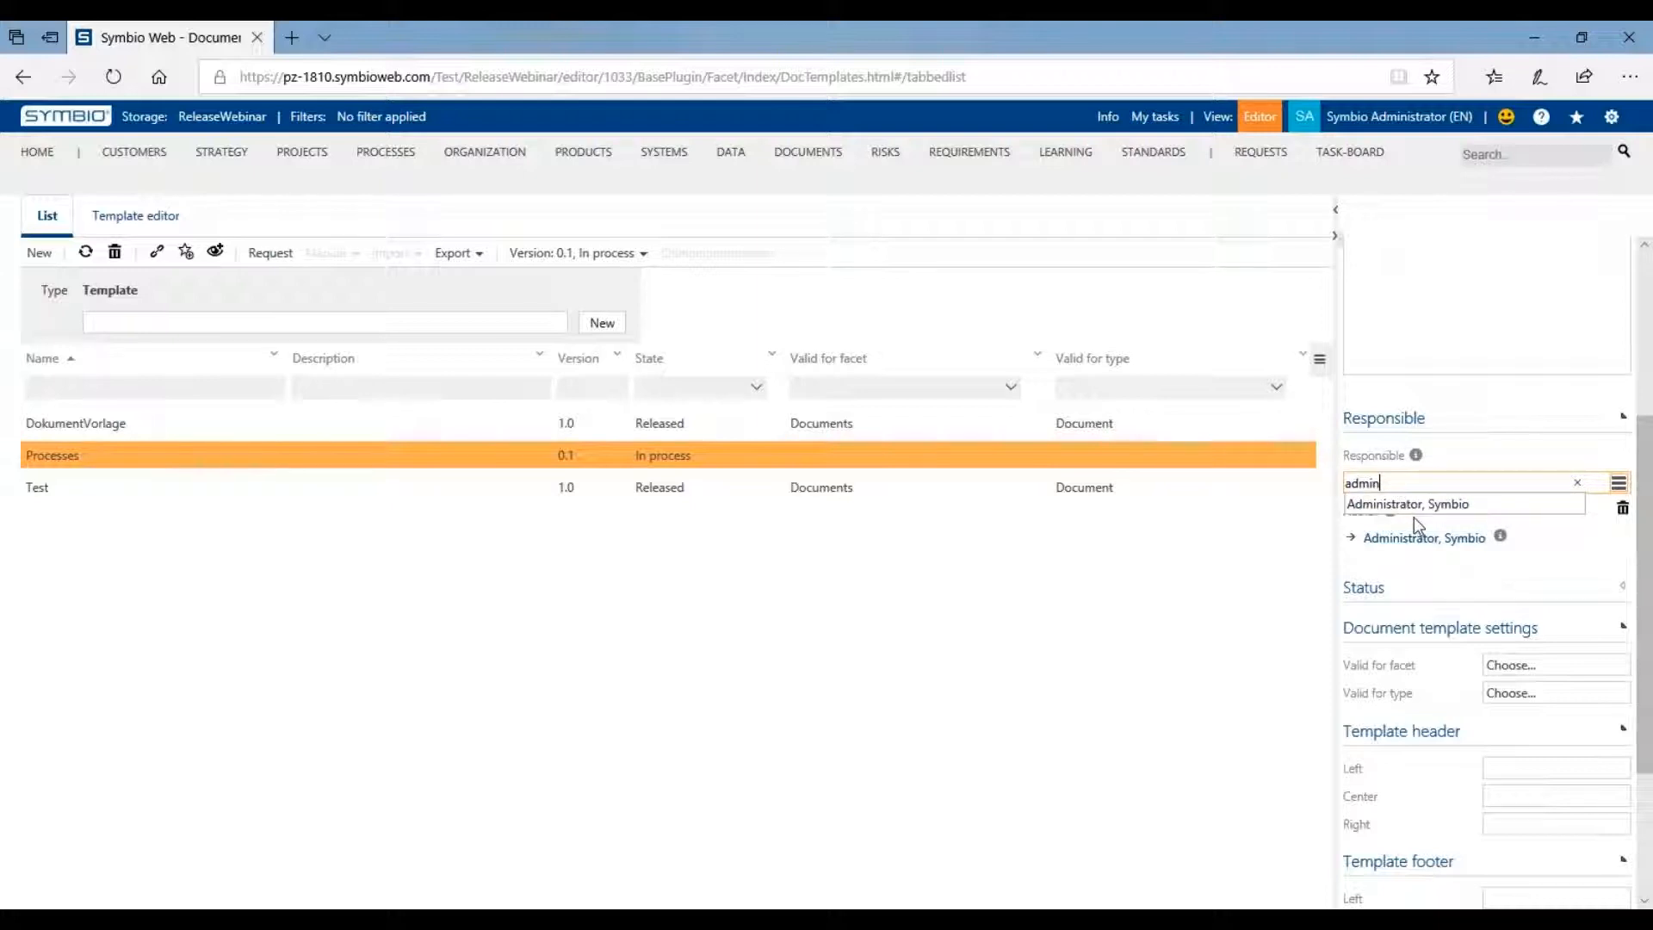
click(1414, 504)
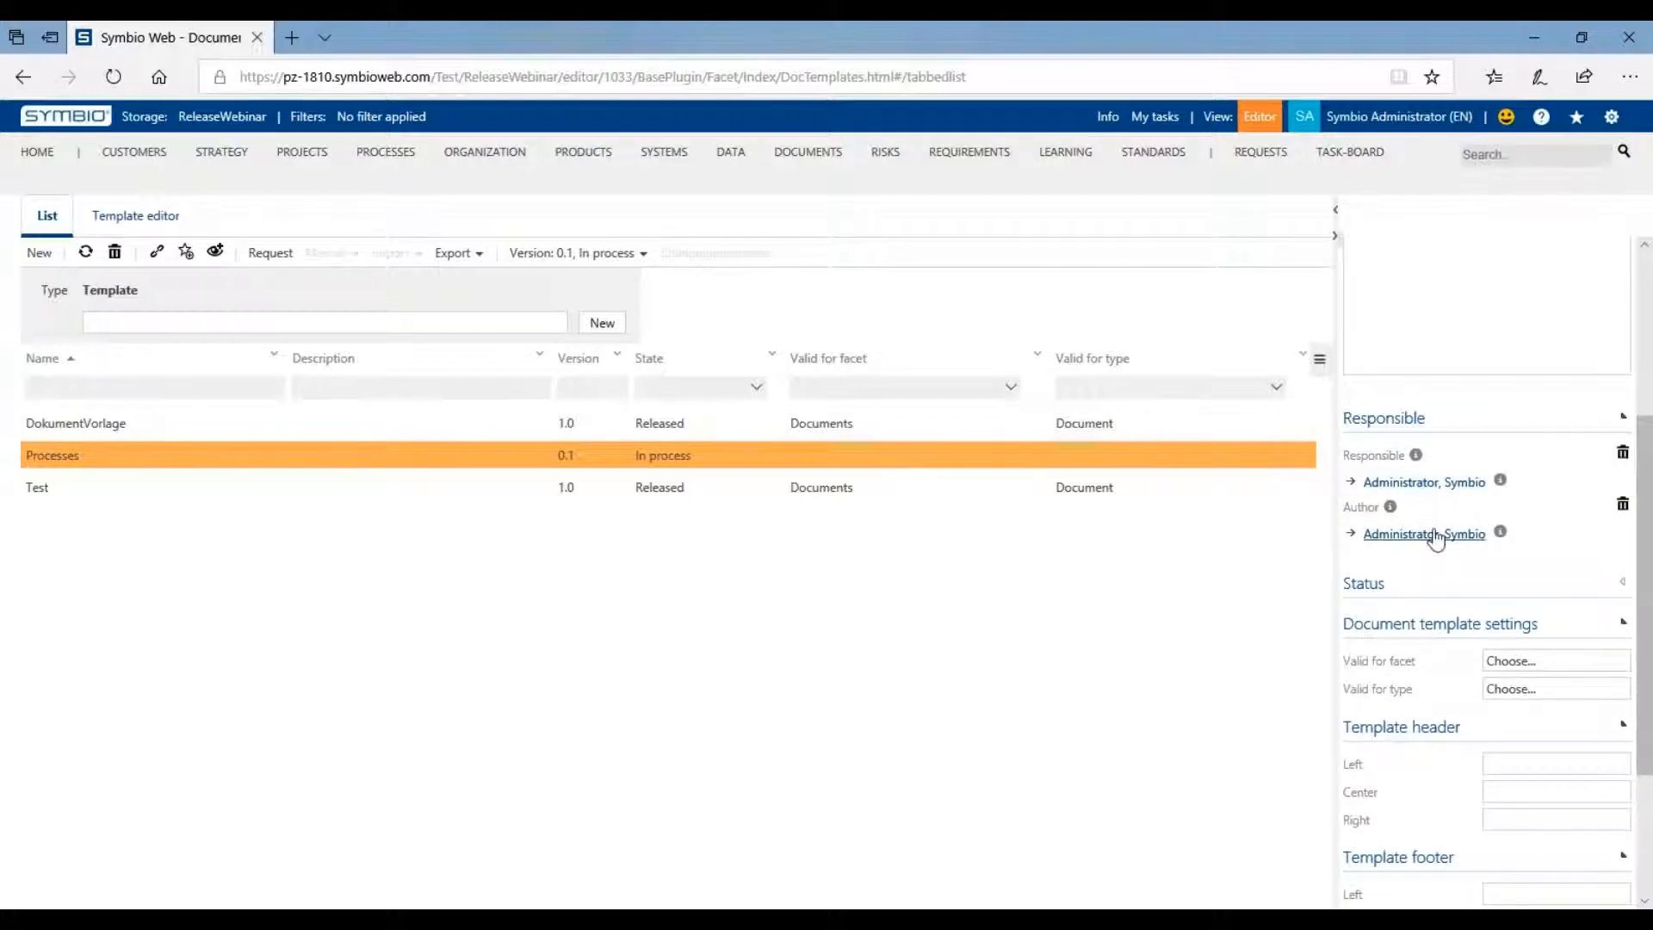
Make the Processes template valid for the Processes facet and the Sub Process type
scroll(1460, 603, down, 1)
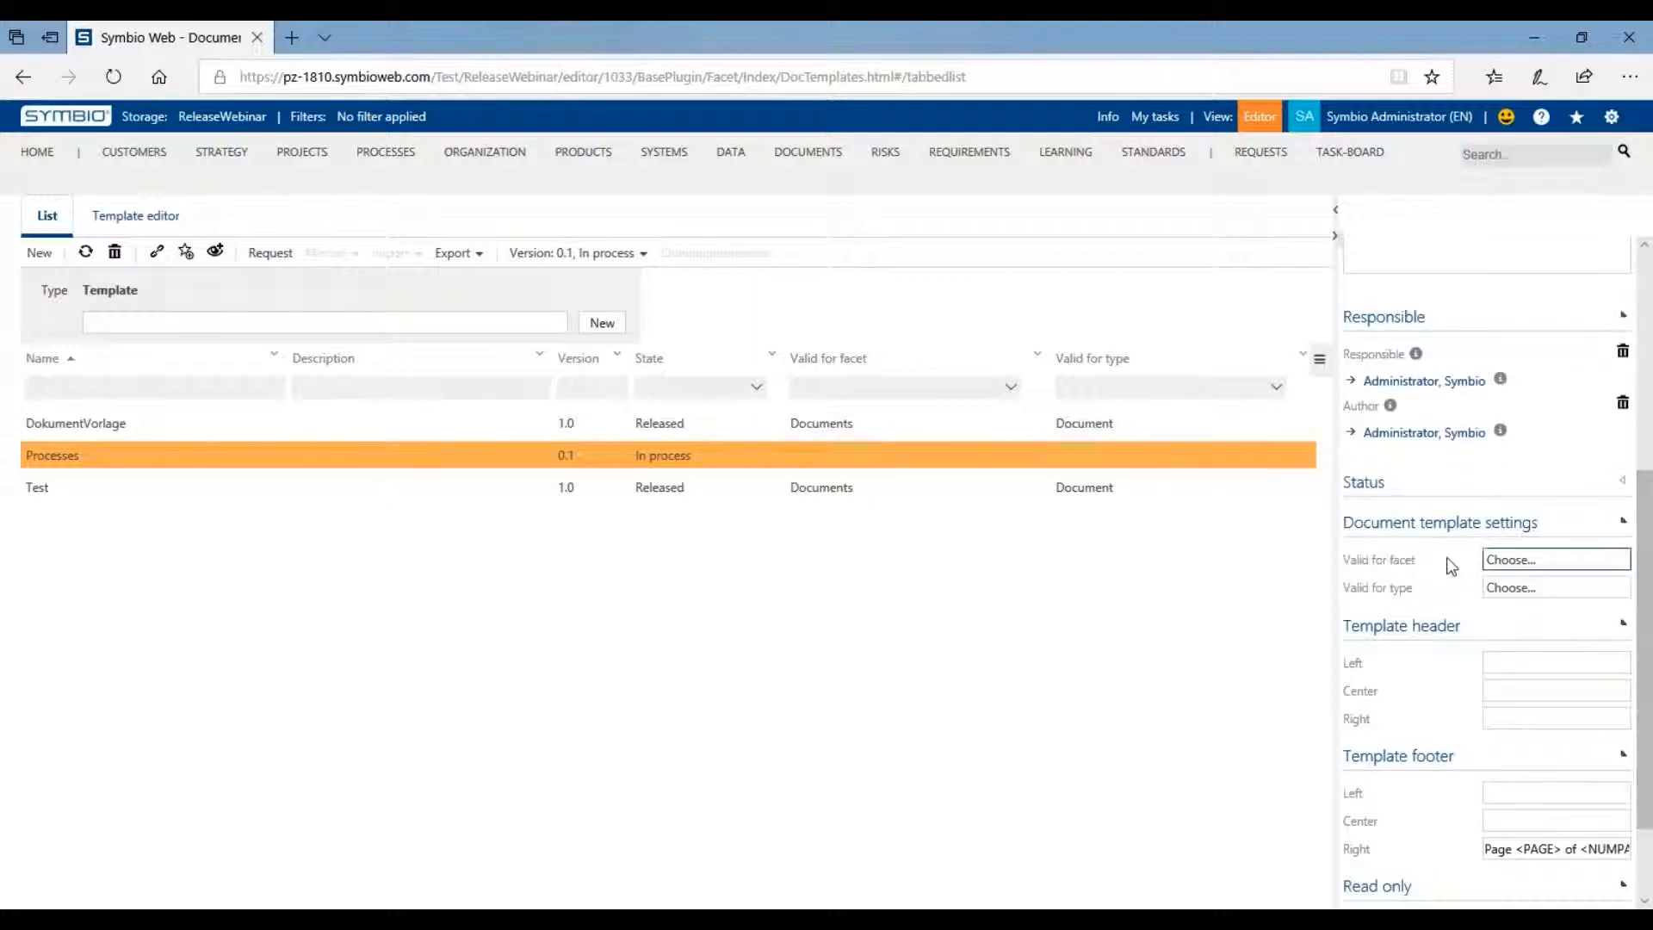
click(1514, 568)
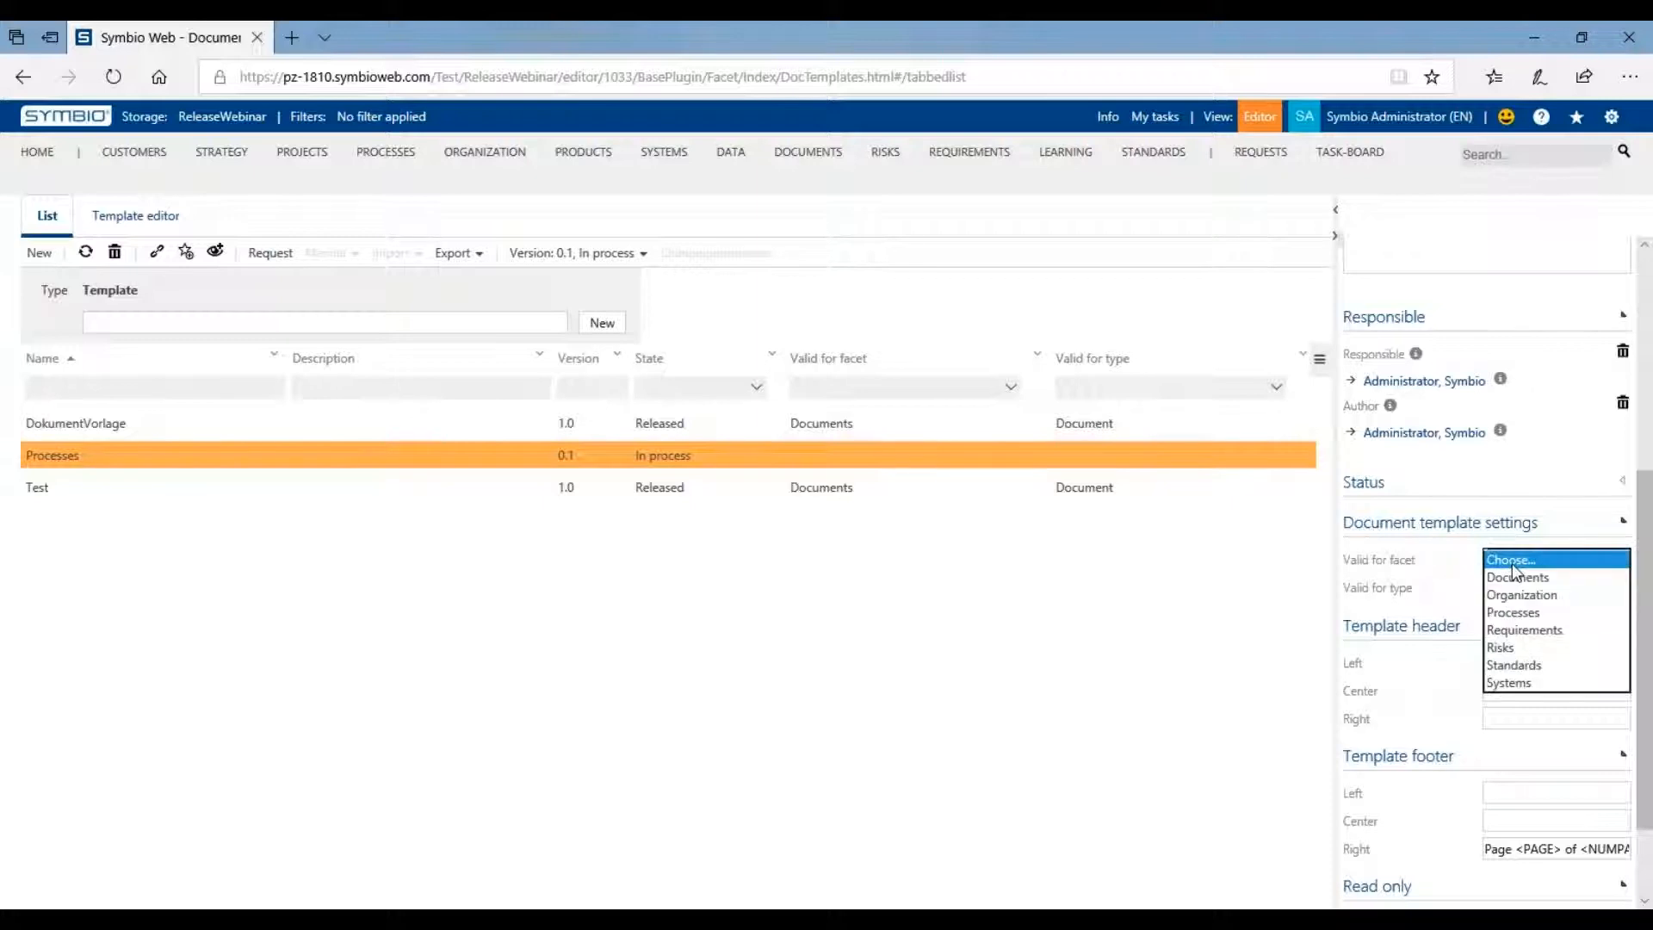
click(1553, 612)
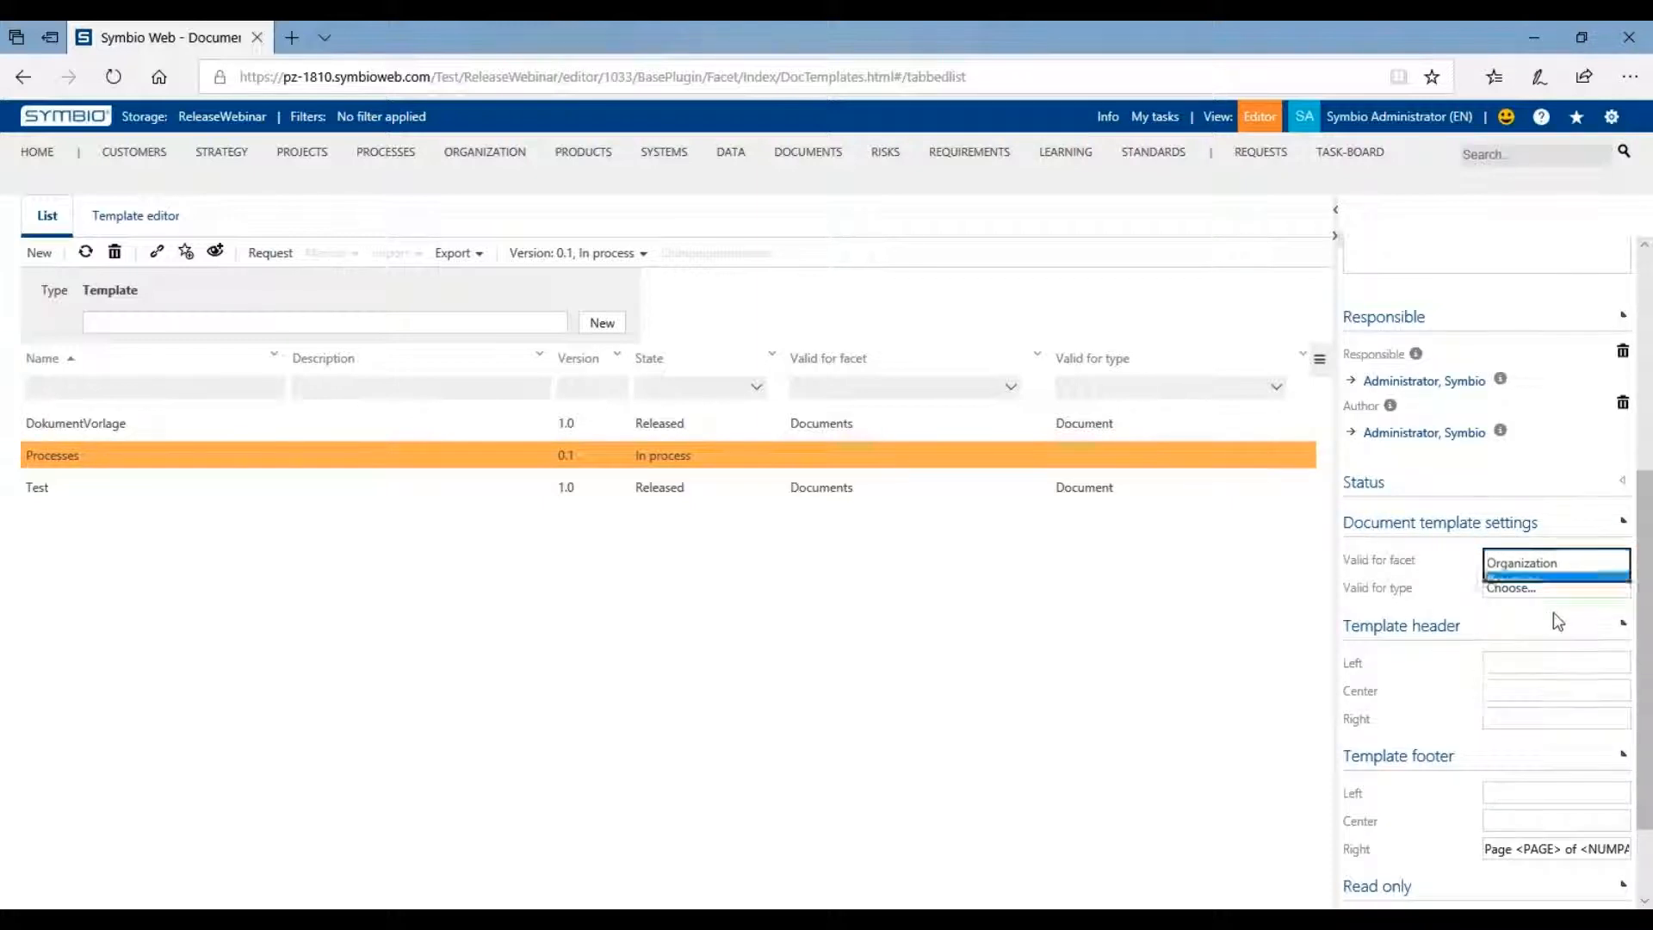
click(1524, 589)
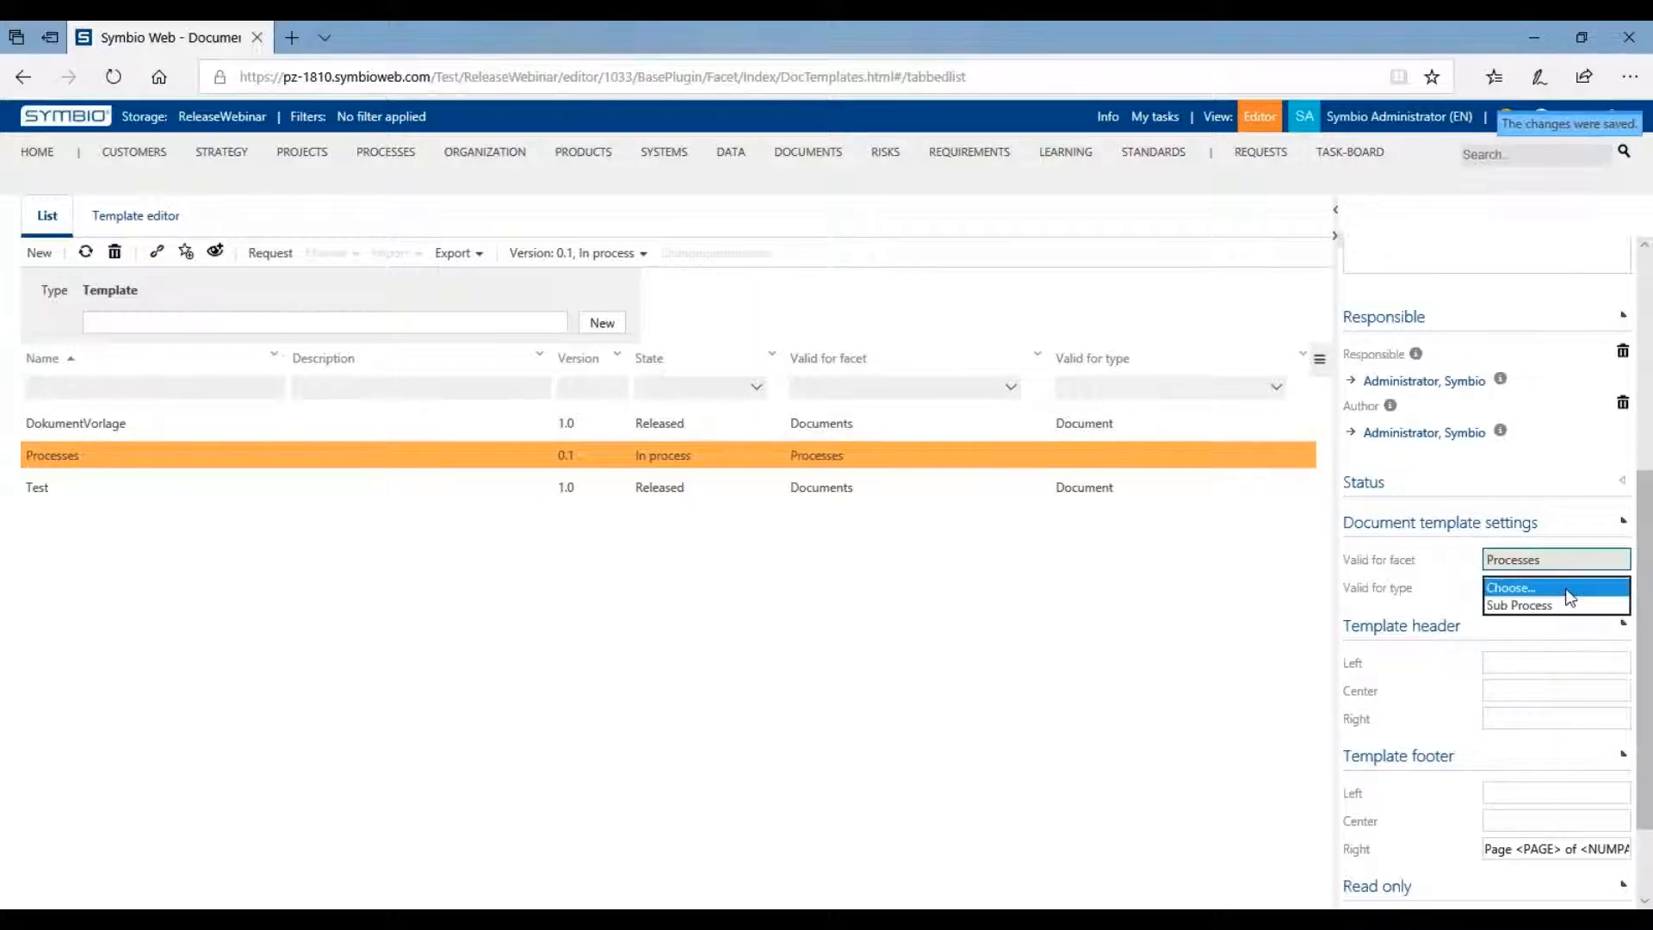
click(1520, 605)
scroll(1517, 616, down, 2)
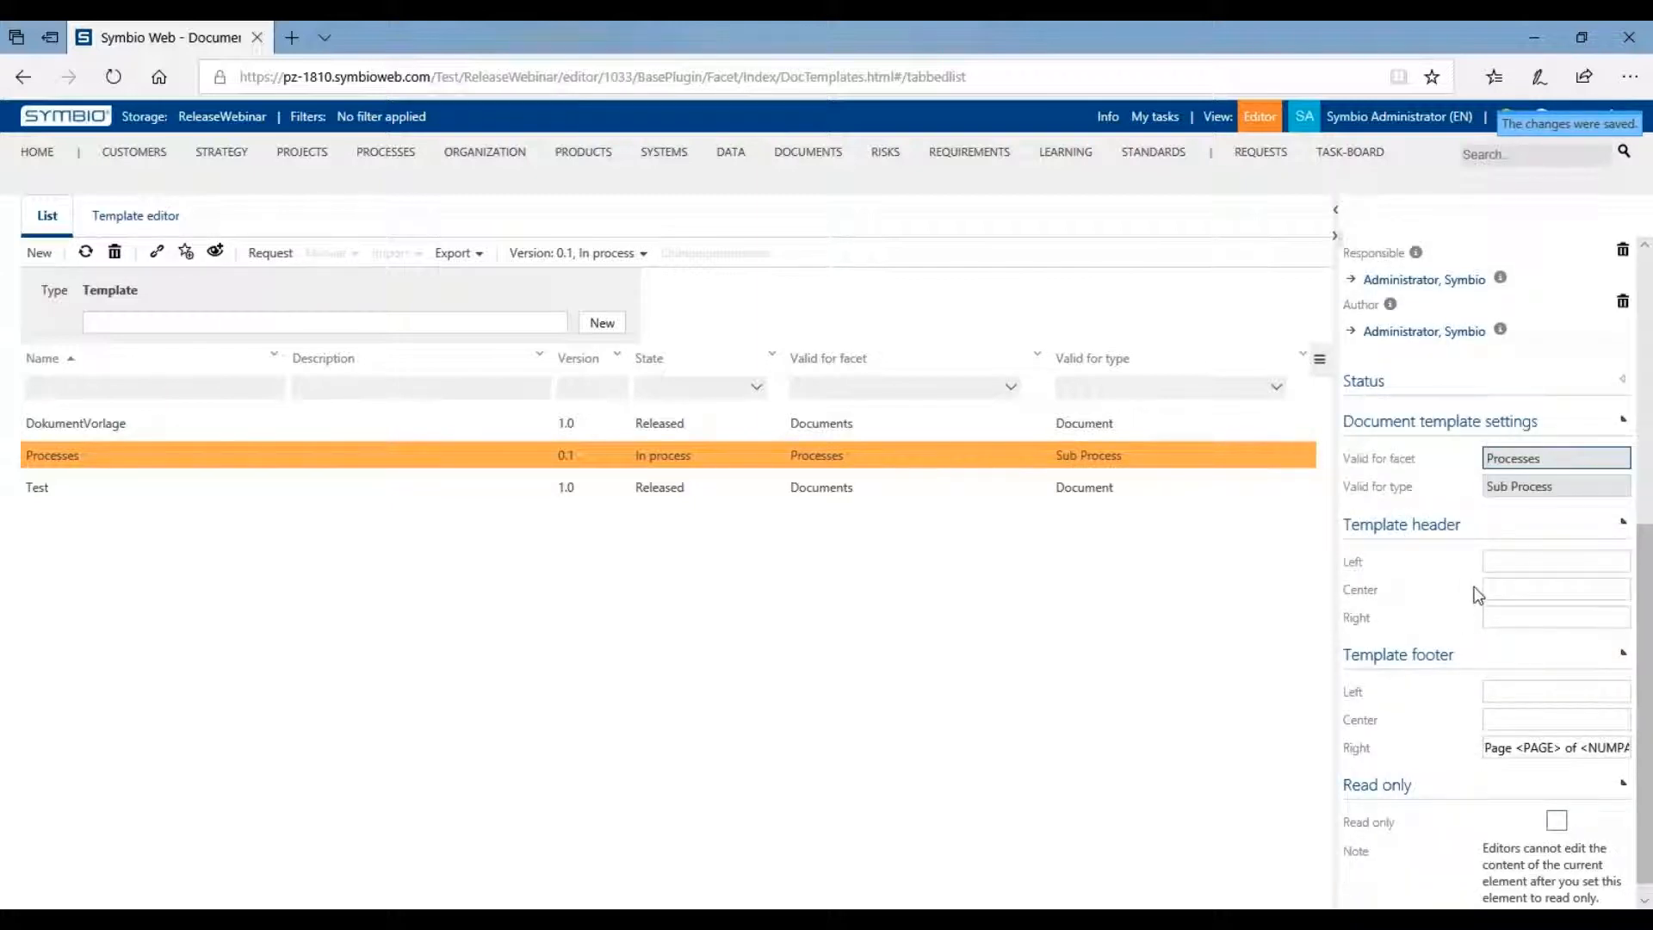
scroll(1505, 630, down, 1)
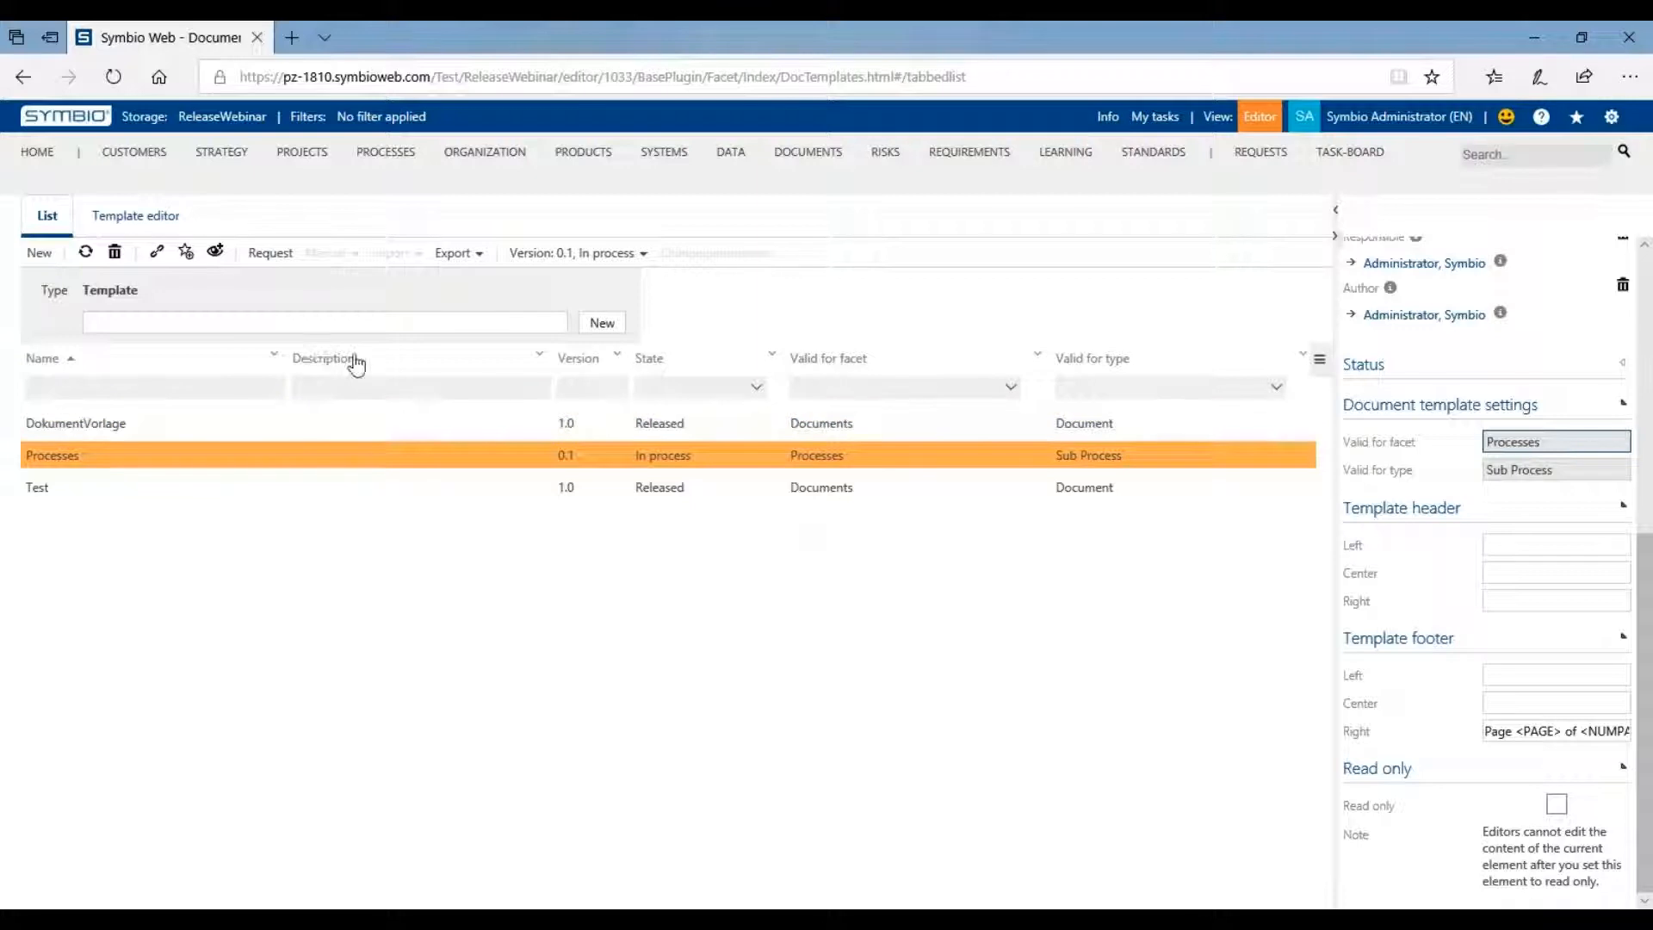
Open the Processes template for content editing and add a section with a text element to its cover page
click(165, 221)
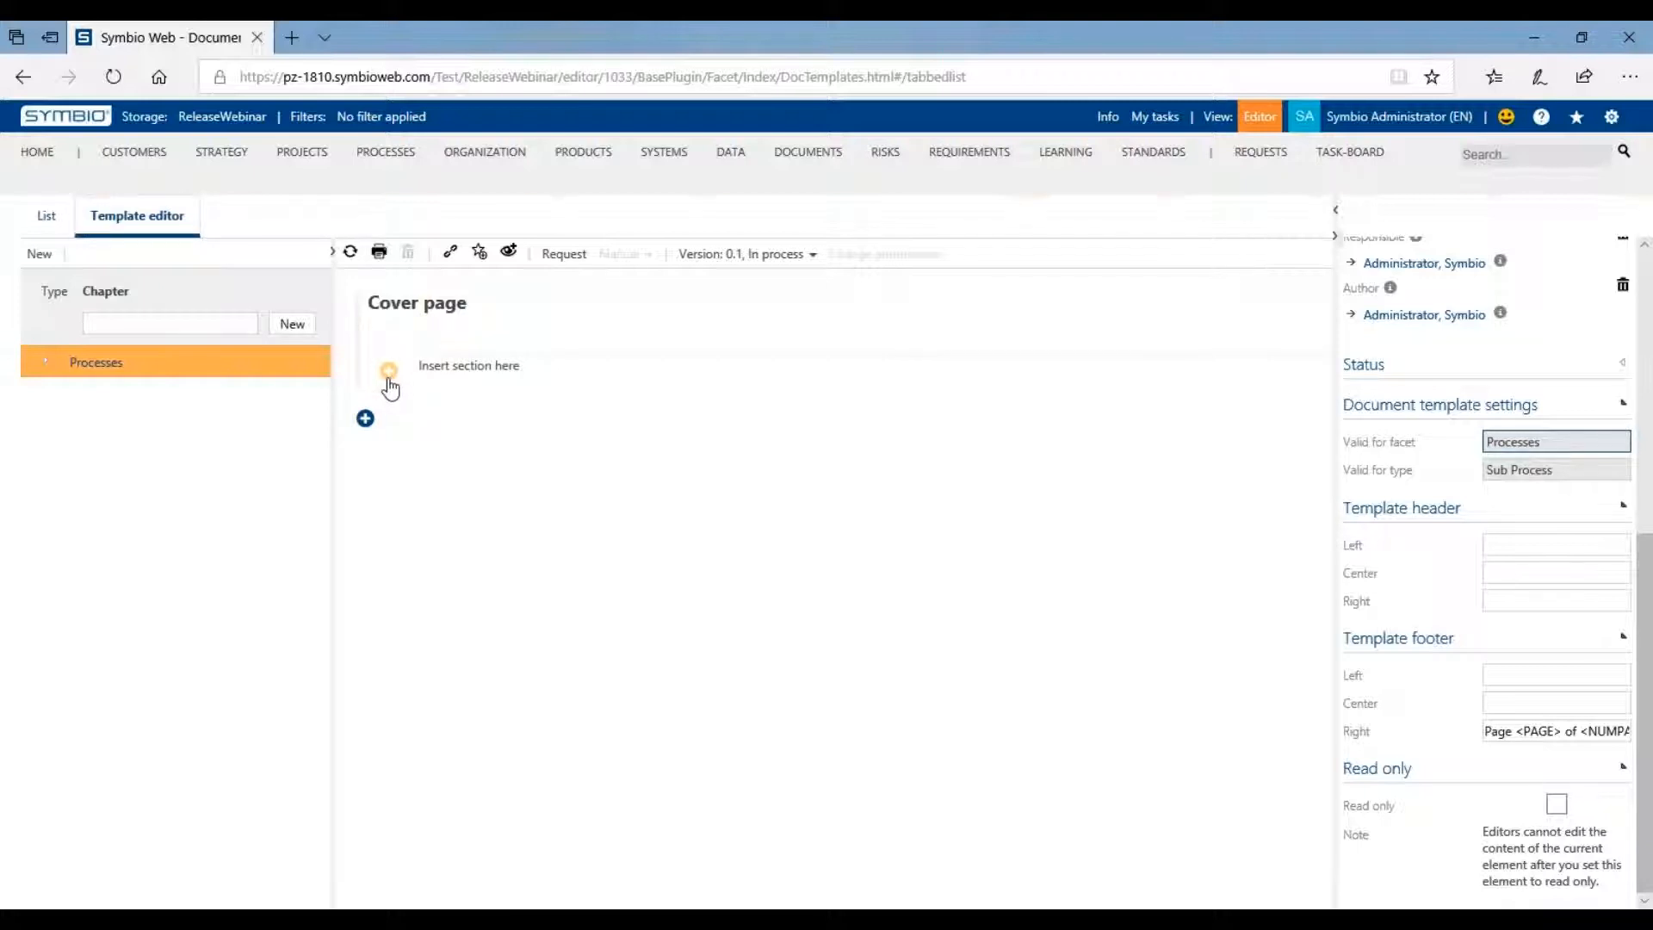
click(388, 378)
mouse_move(842, 499)
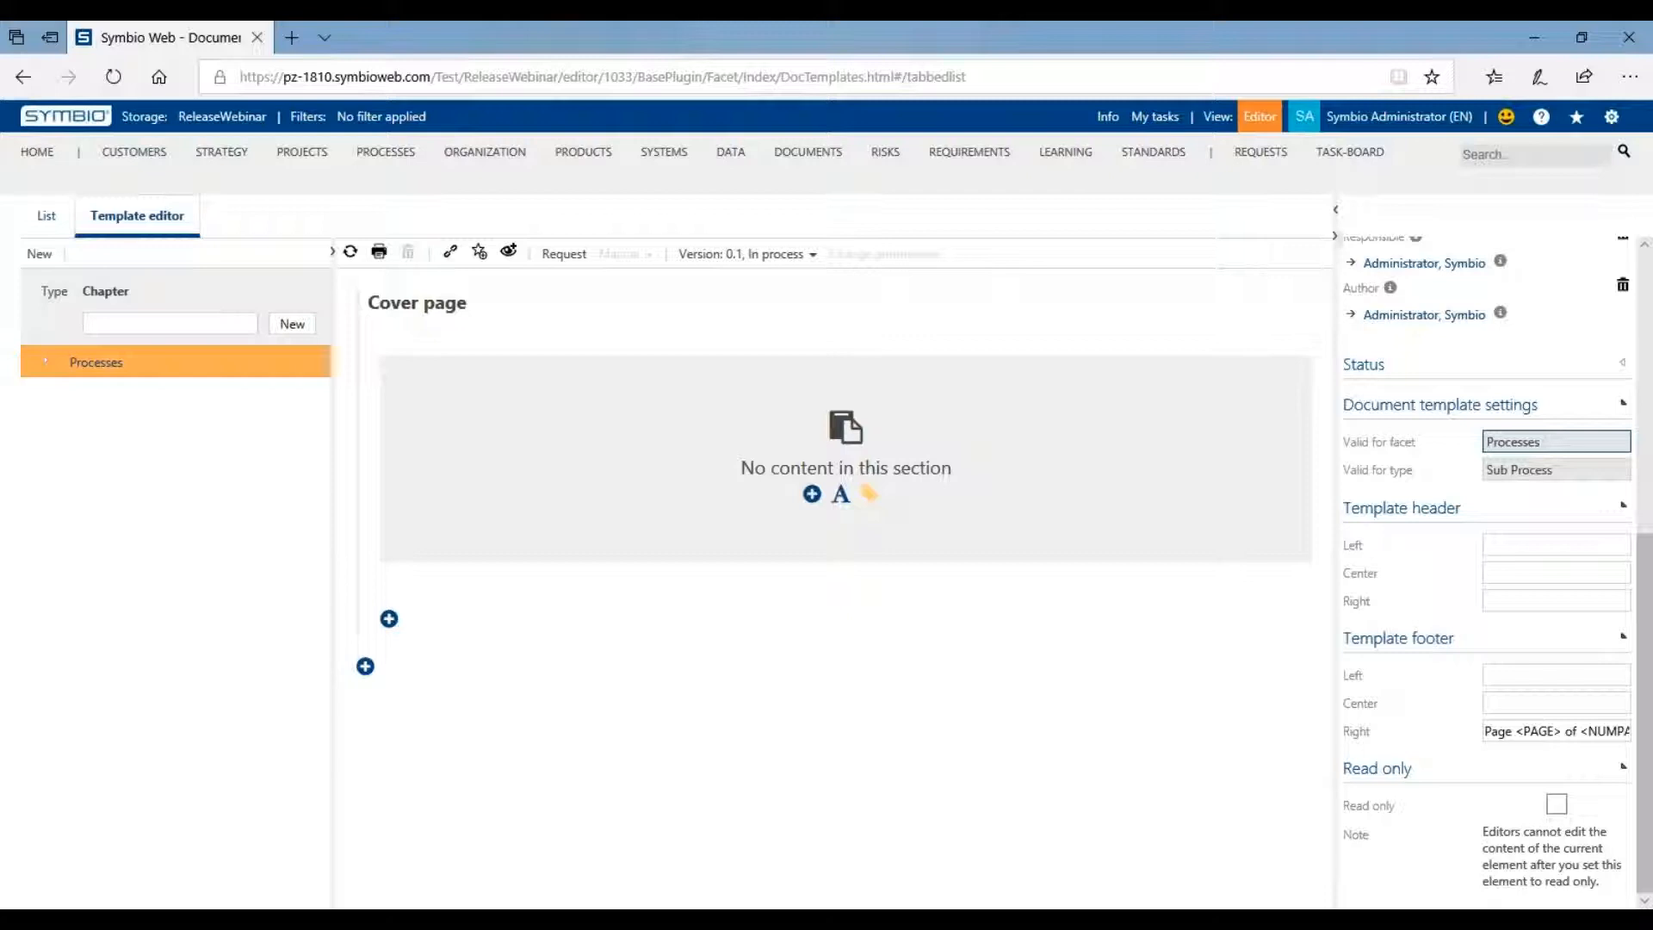
click(841, 495)
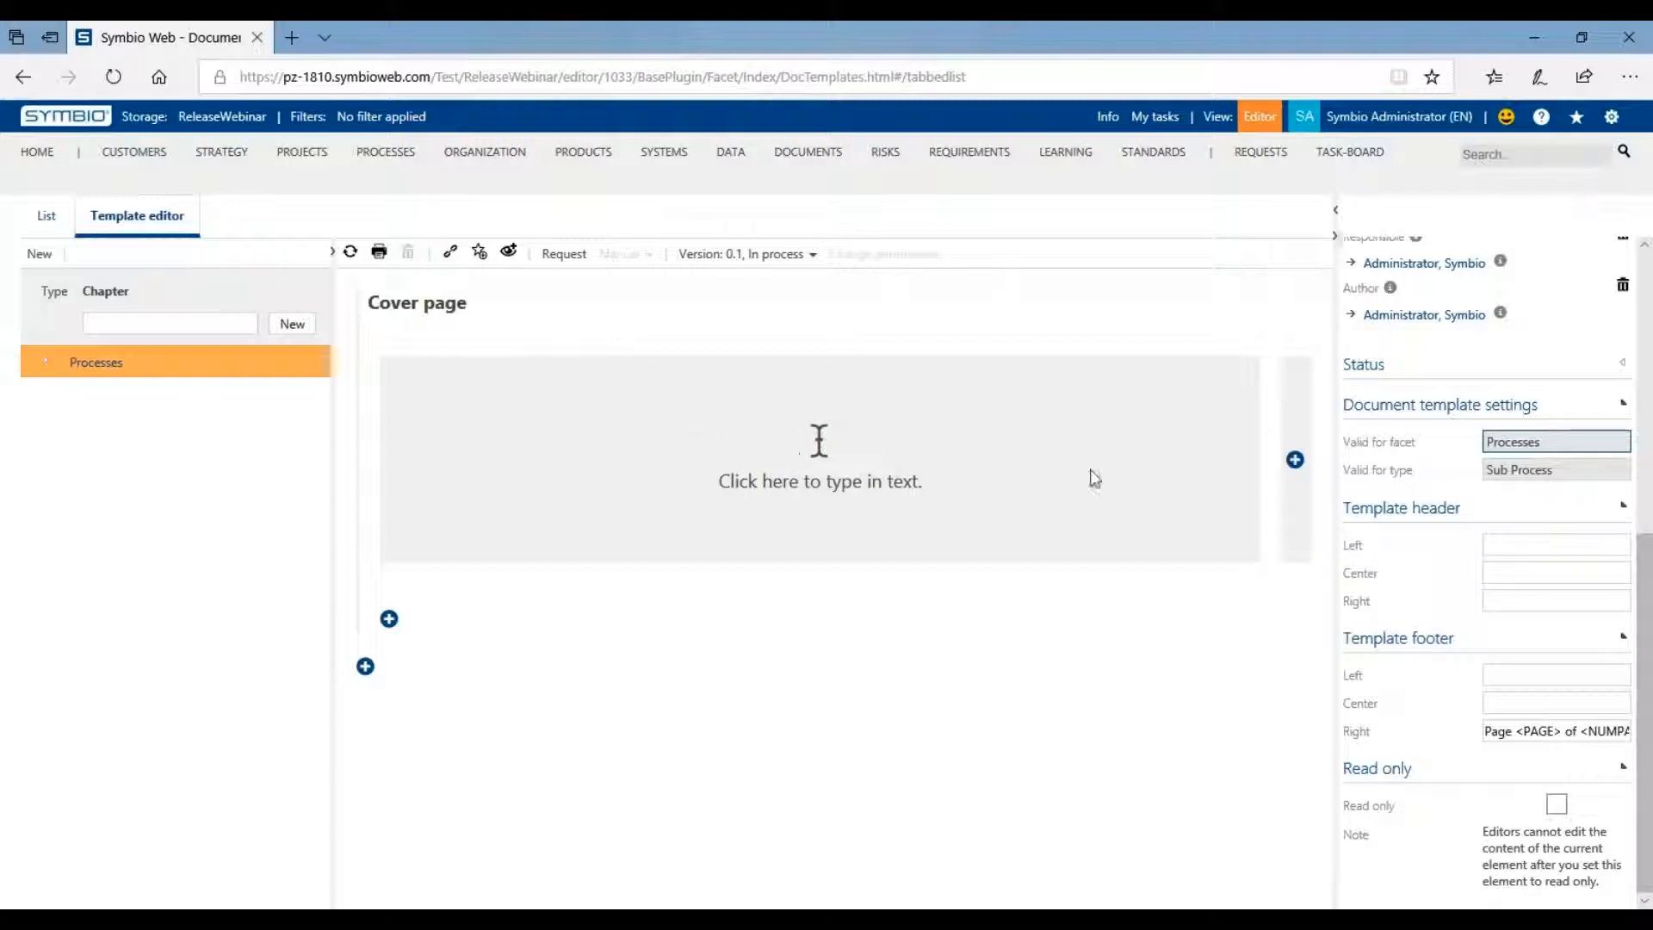
Add a property element beside the text element on the cover page and assign it Organizations (OrganizationFilters)
mouse_move(1299, 467)
click(1298, 493)
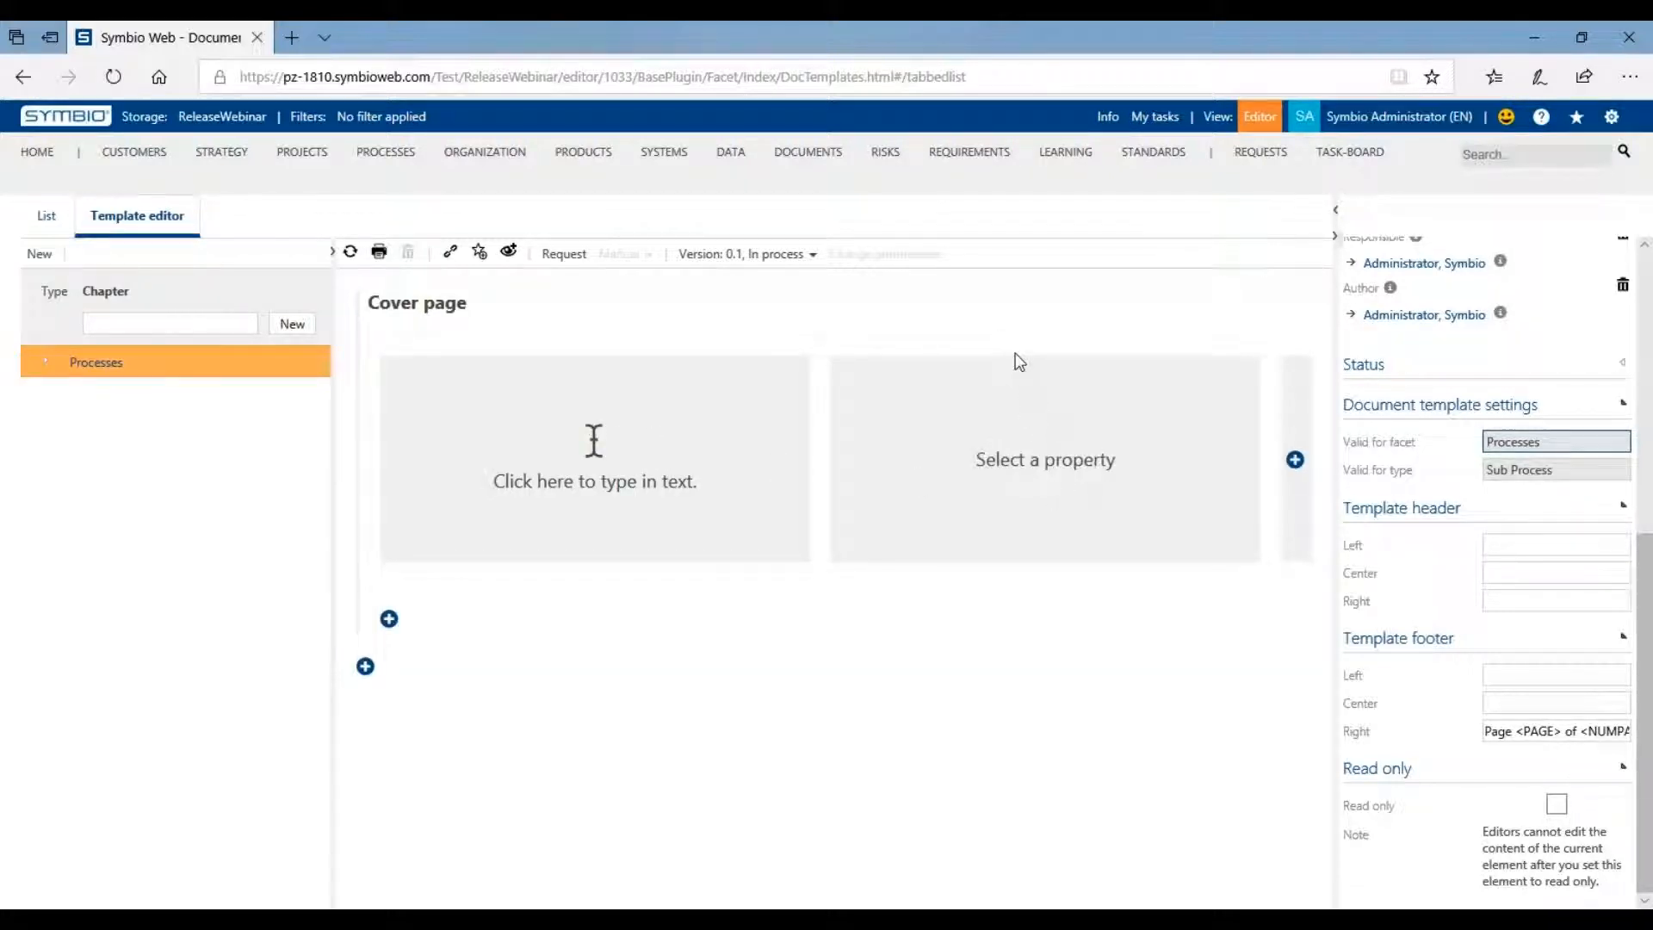
click(1017, 366)
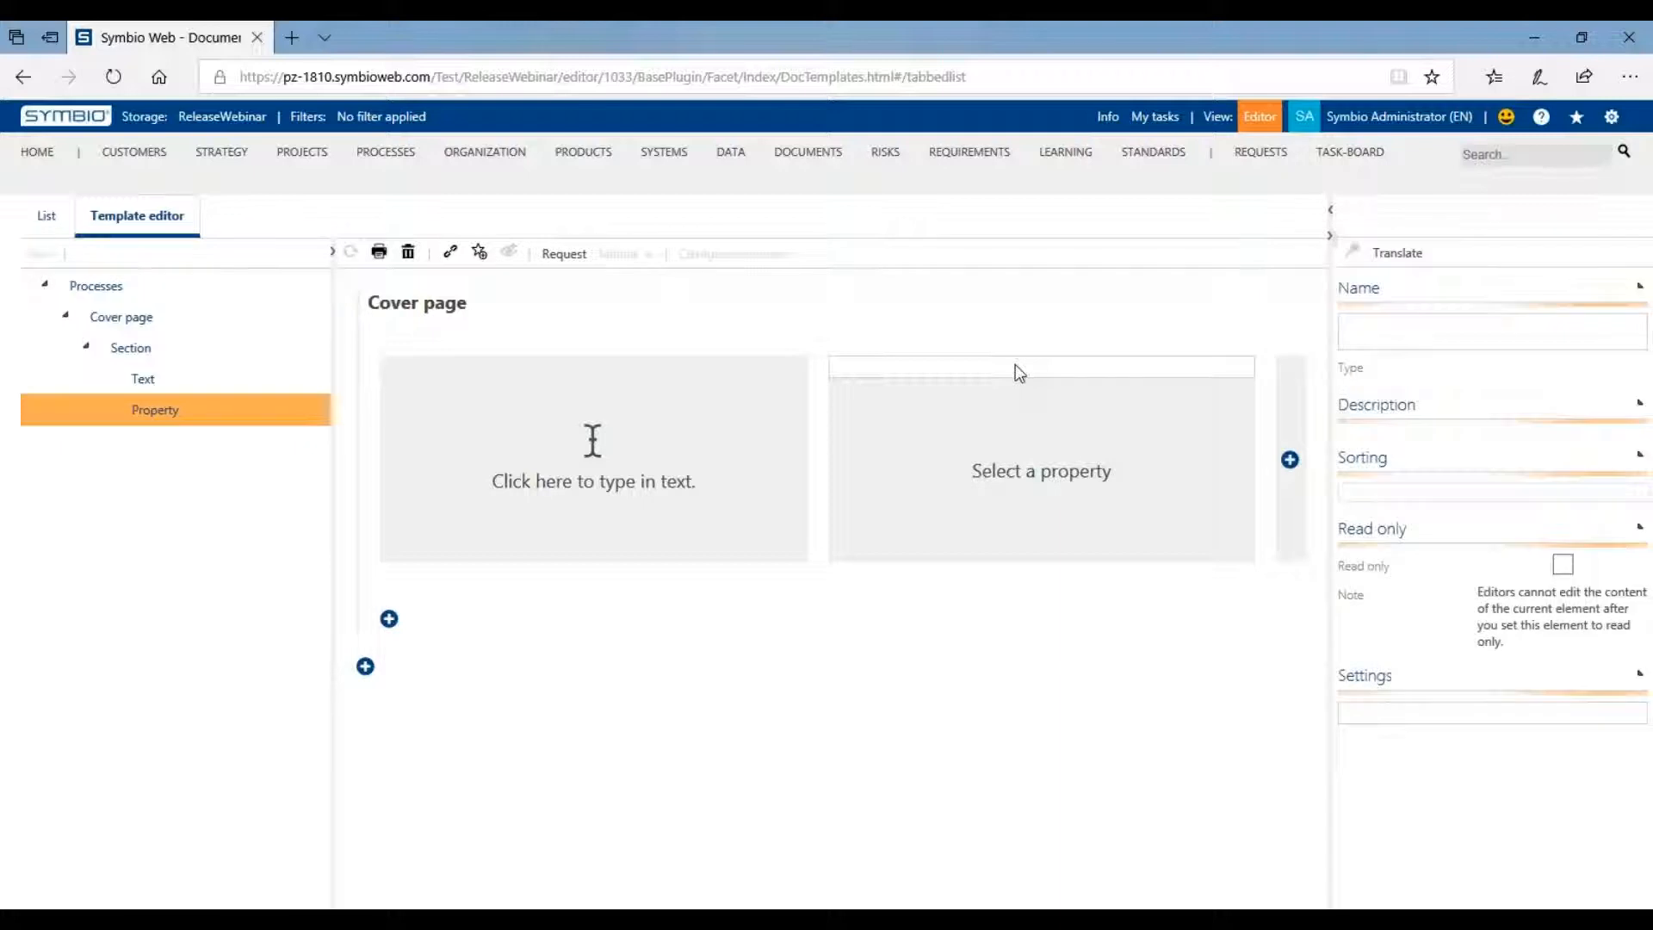
click(1016, 368)
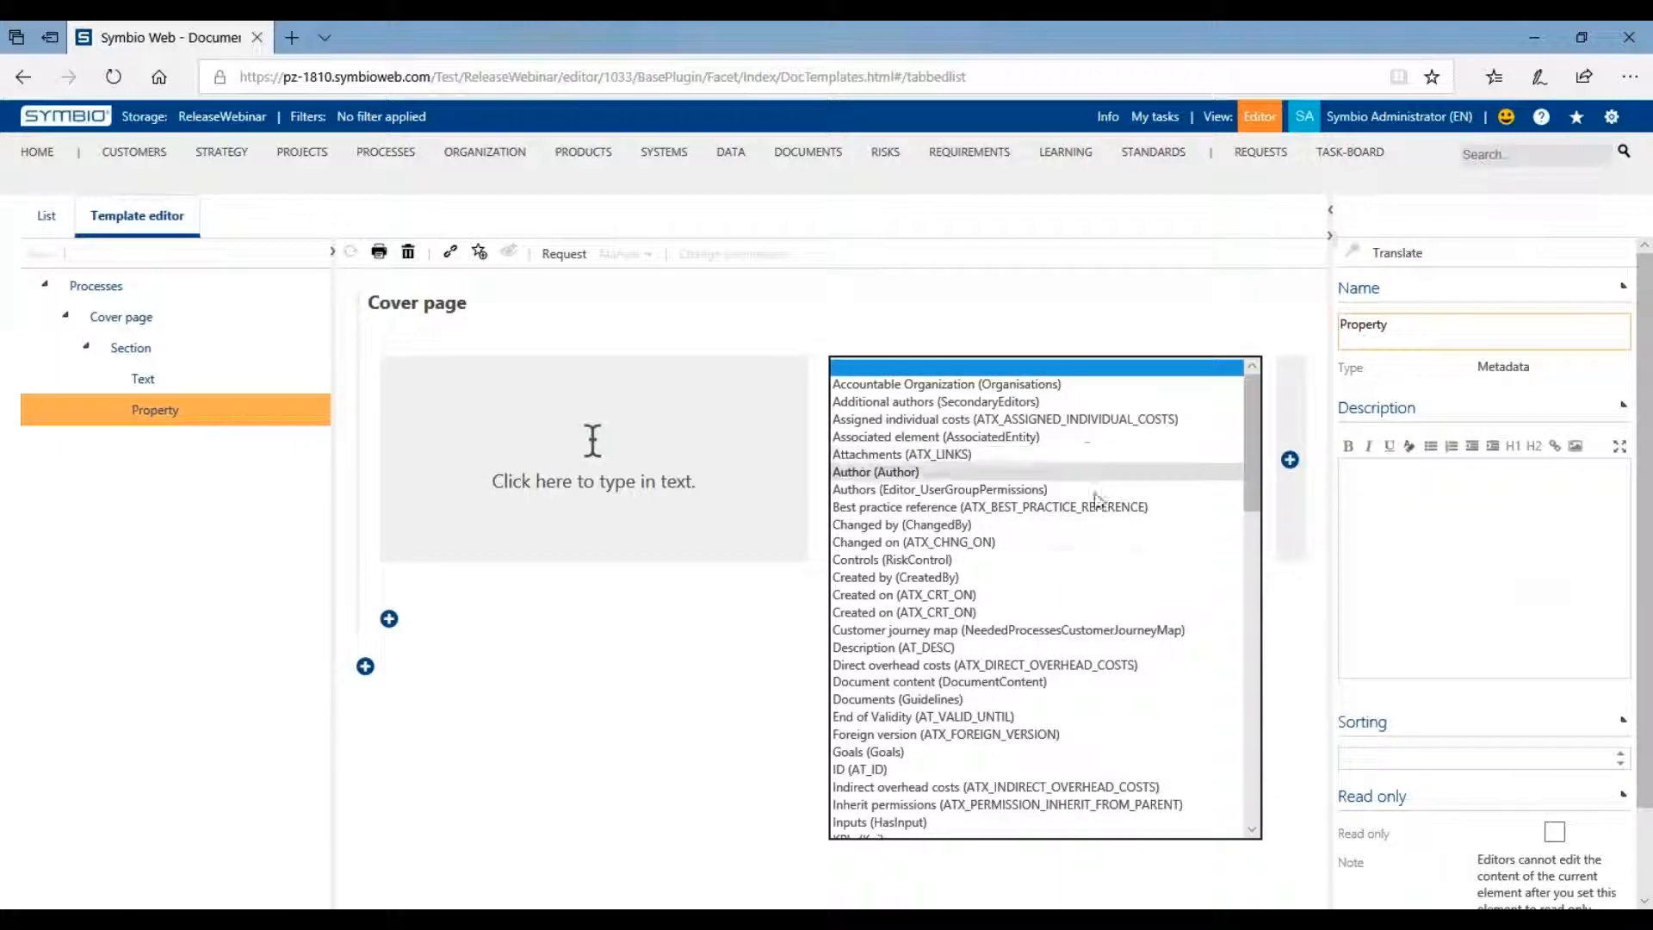
scroll(1042, 603, down, 8)
scroll(1033, 616, down, 6)
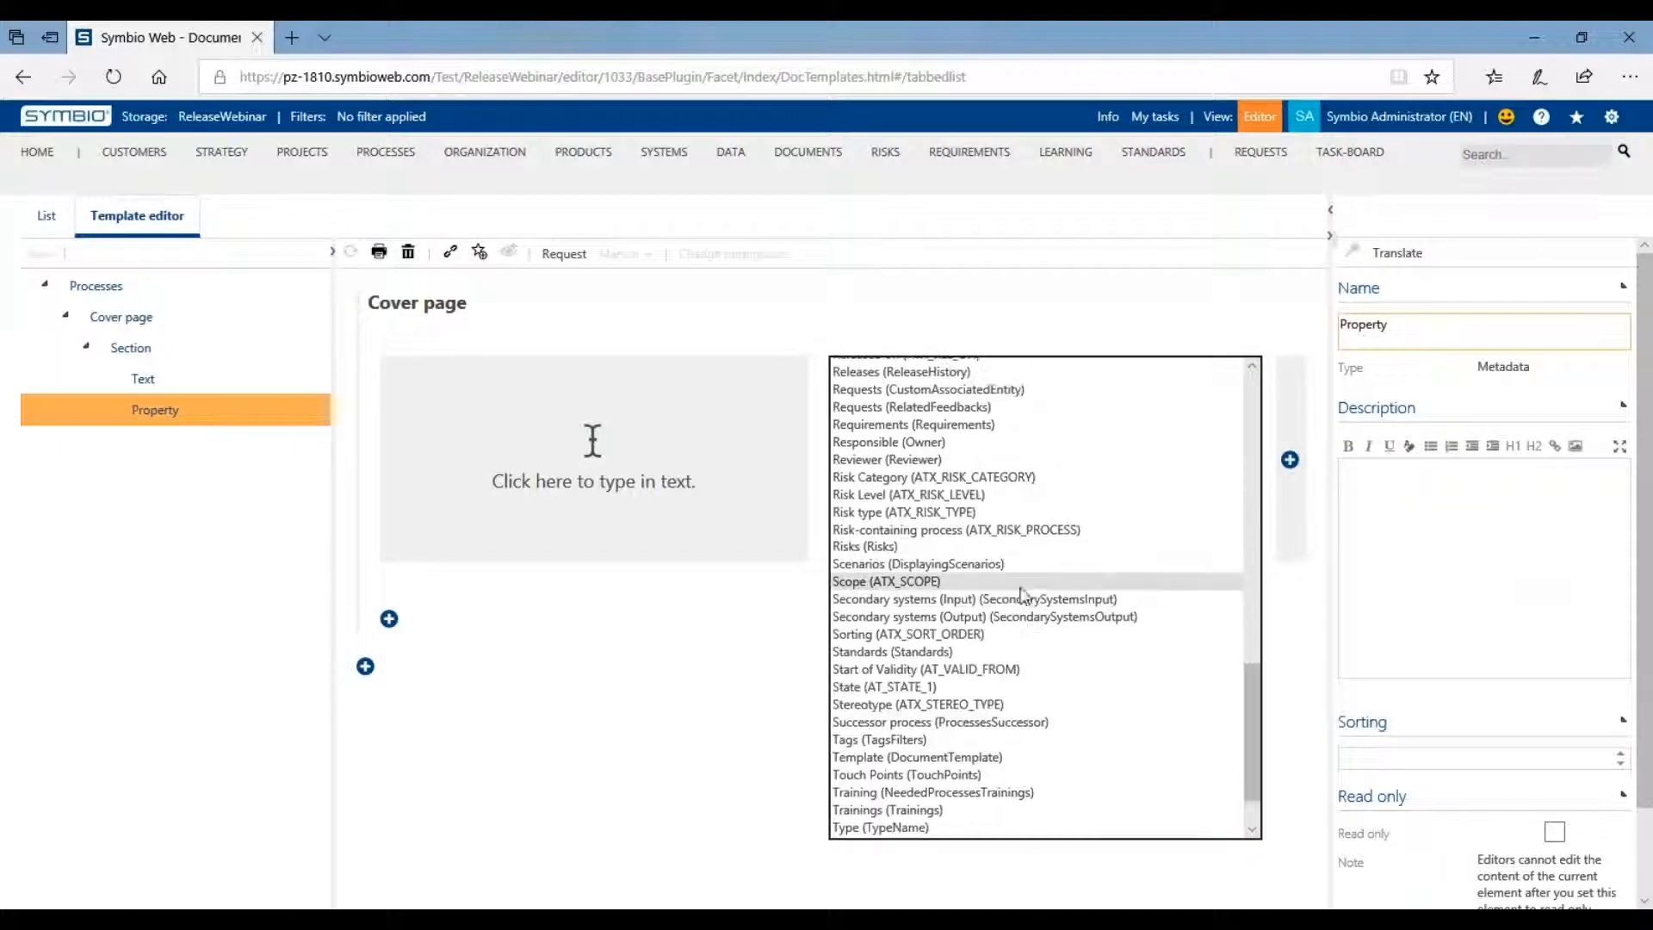
scroll(1041, 728, down, 1)
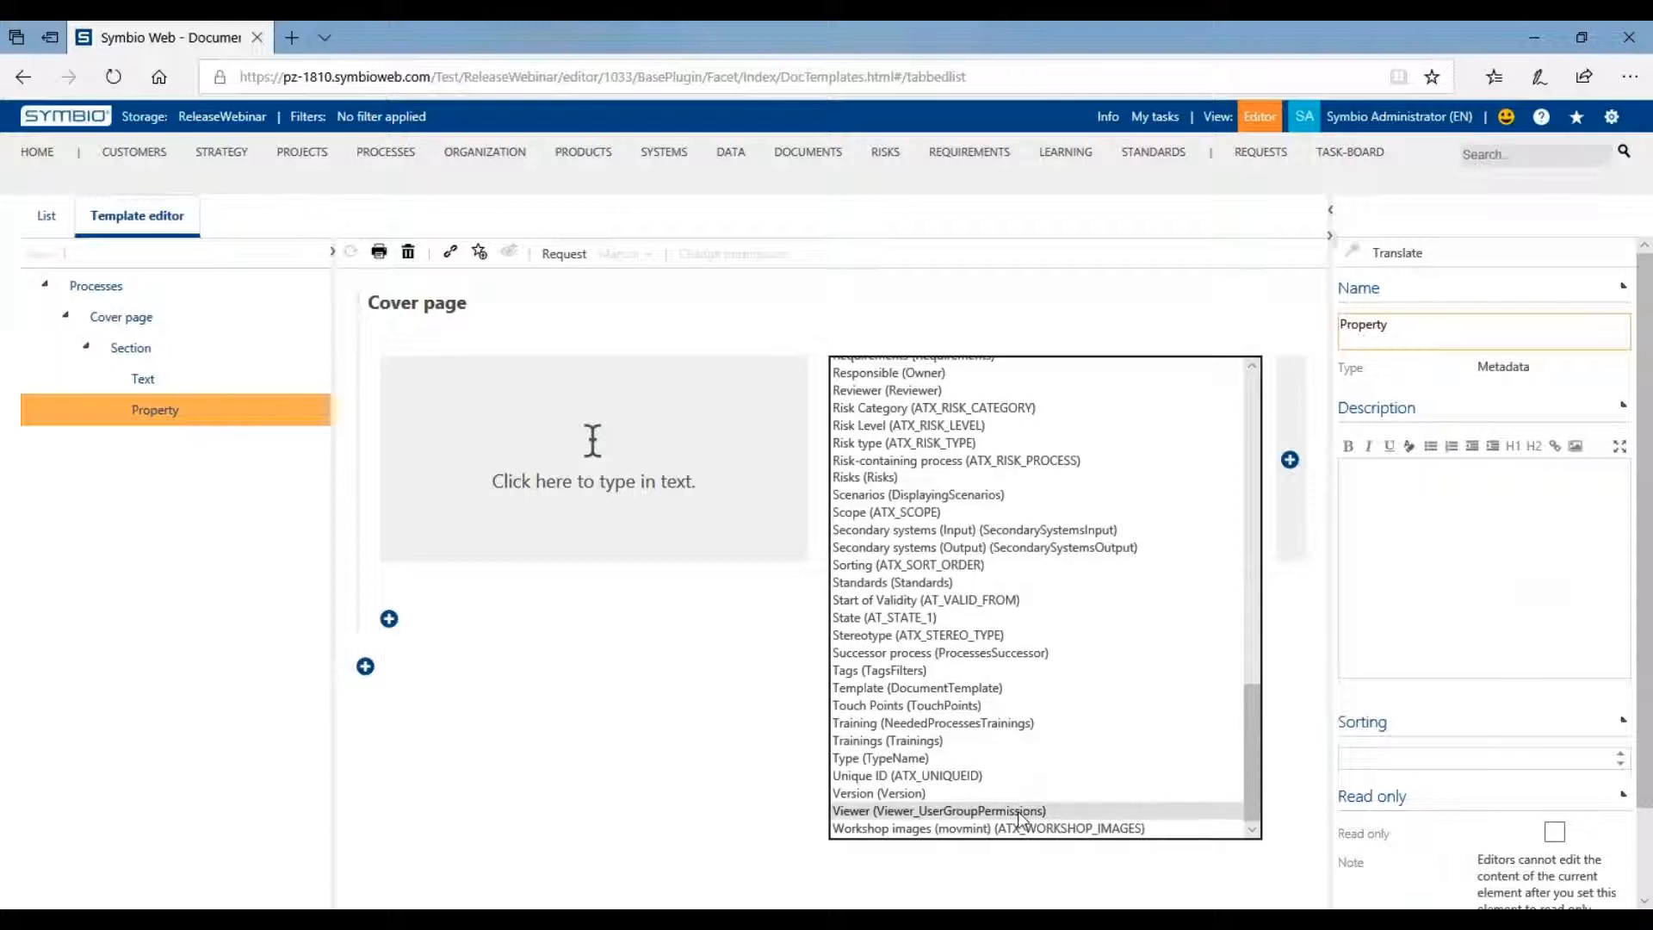
scroll(1022, 812, up, 8)
scroll(1002, 642, up, 3)
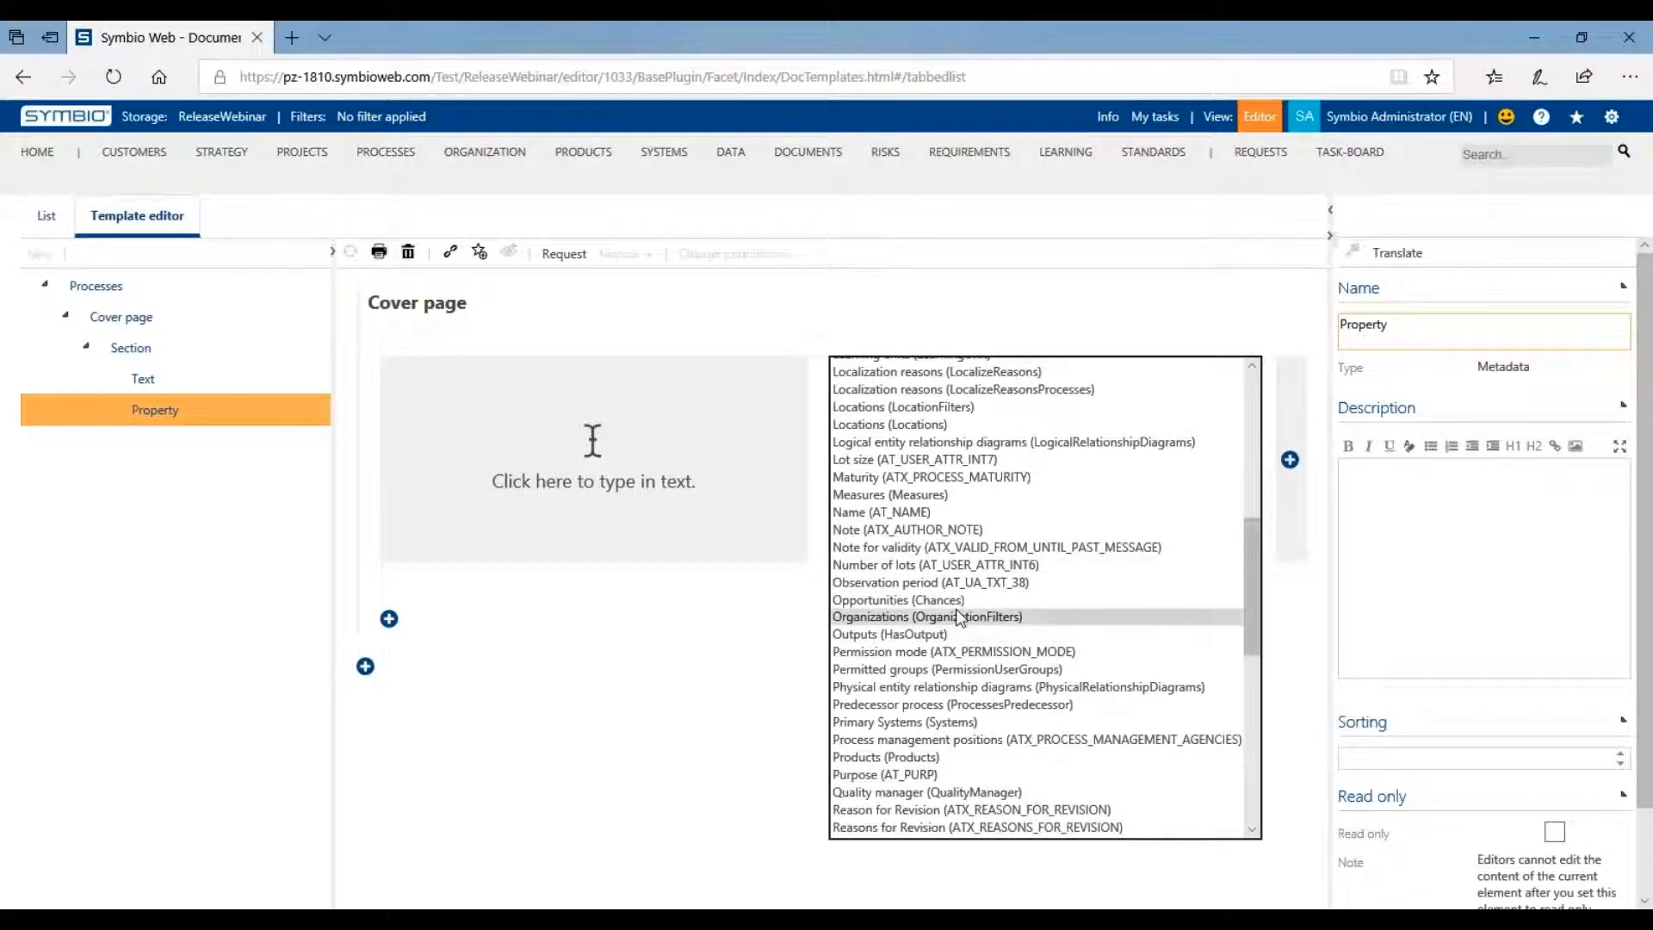
click(948, 617)
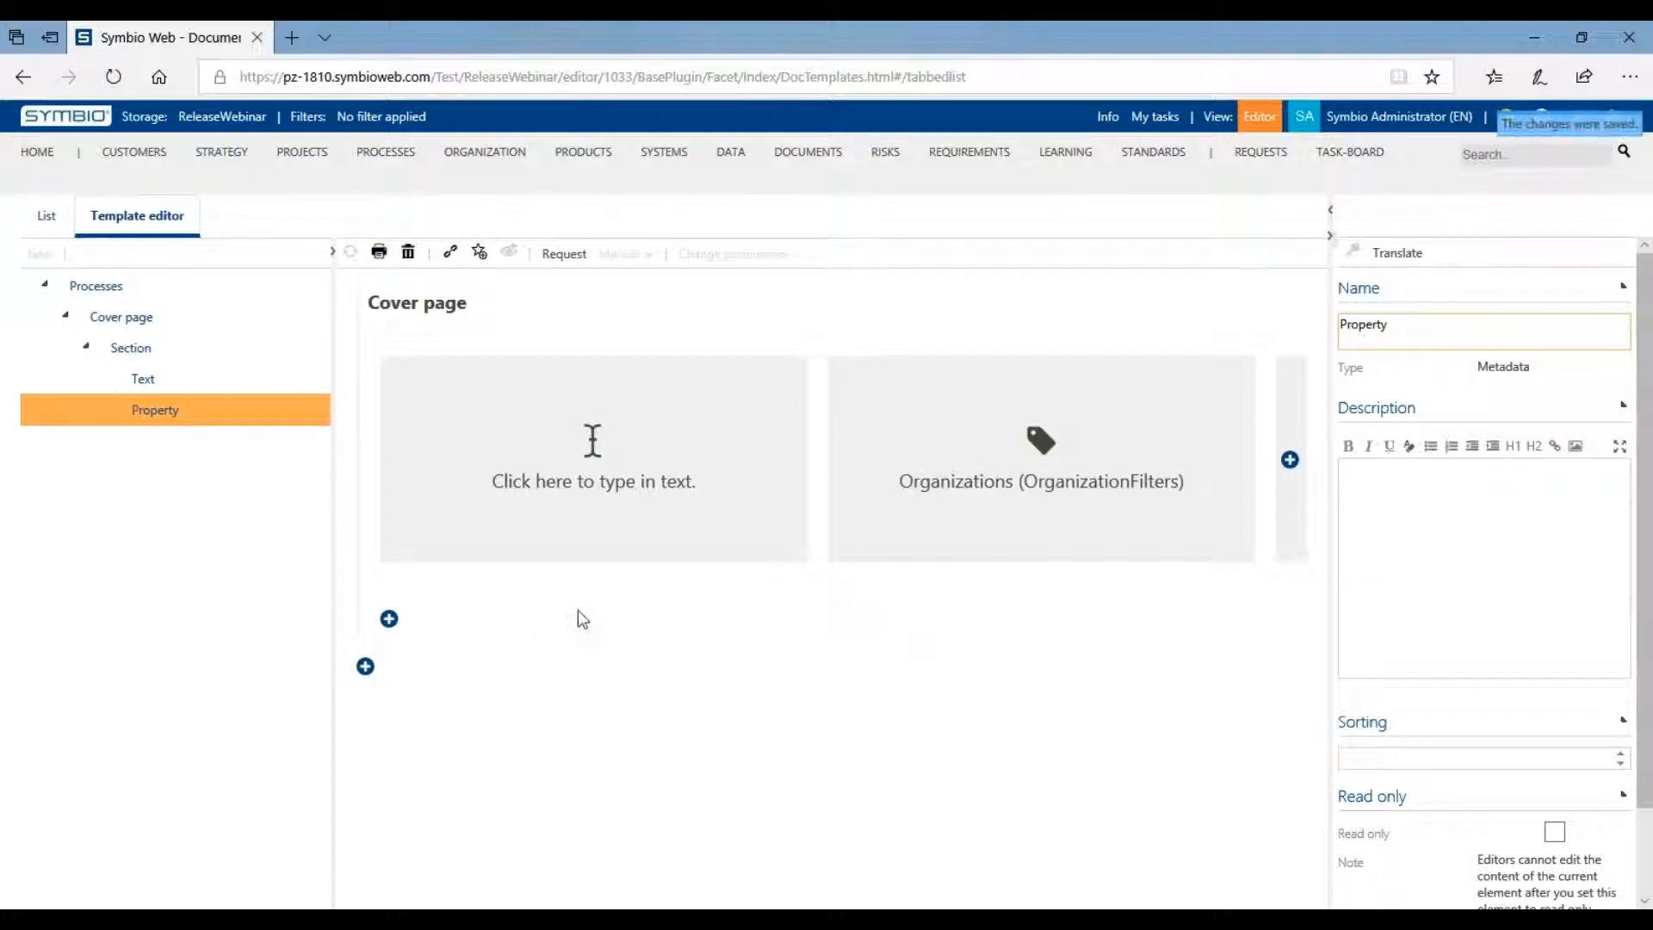
Add a new chapter after the cover page of the Processes template and try to insert a section in it
click(364, 666)
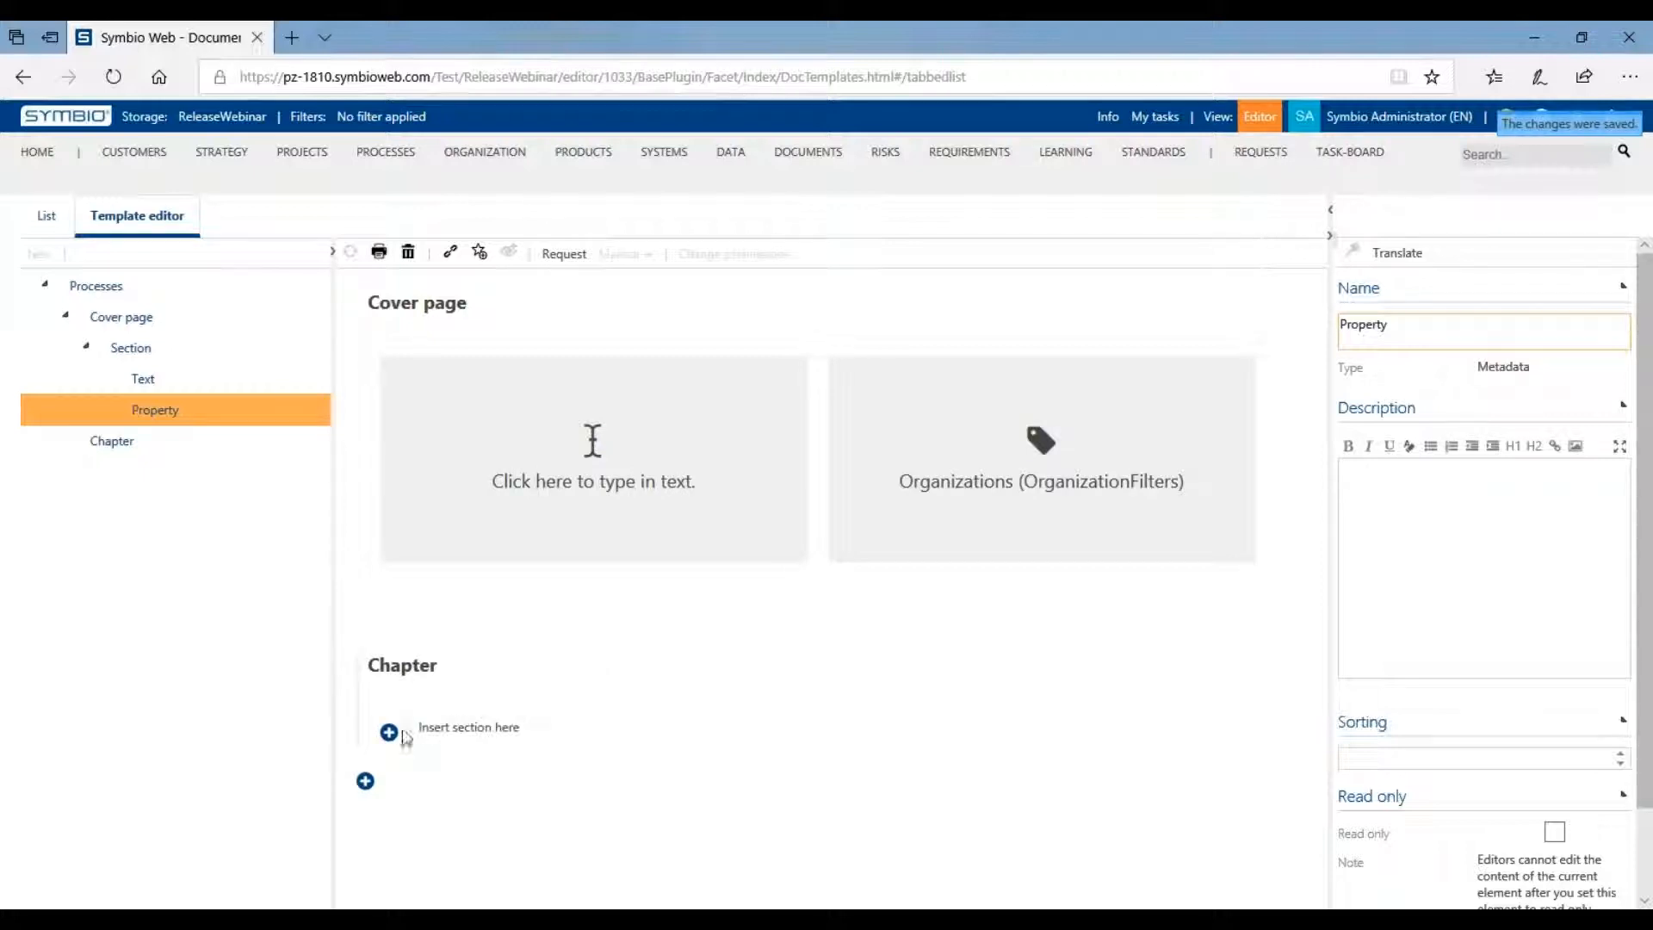
click(389, 734)
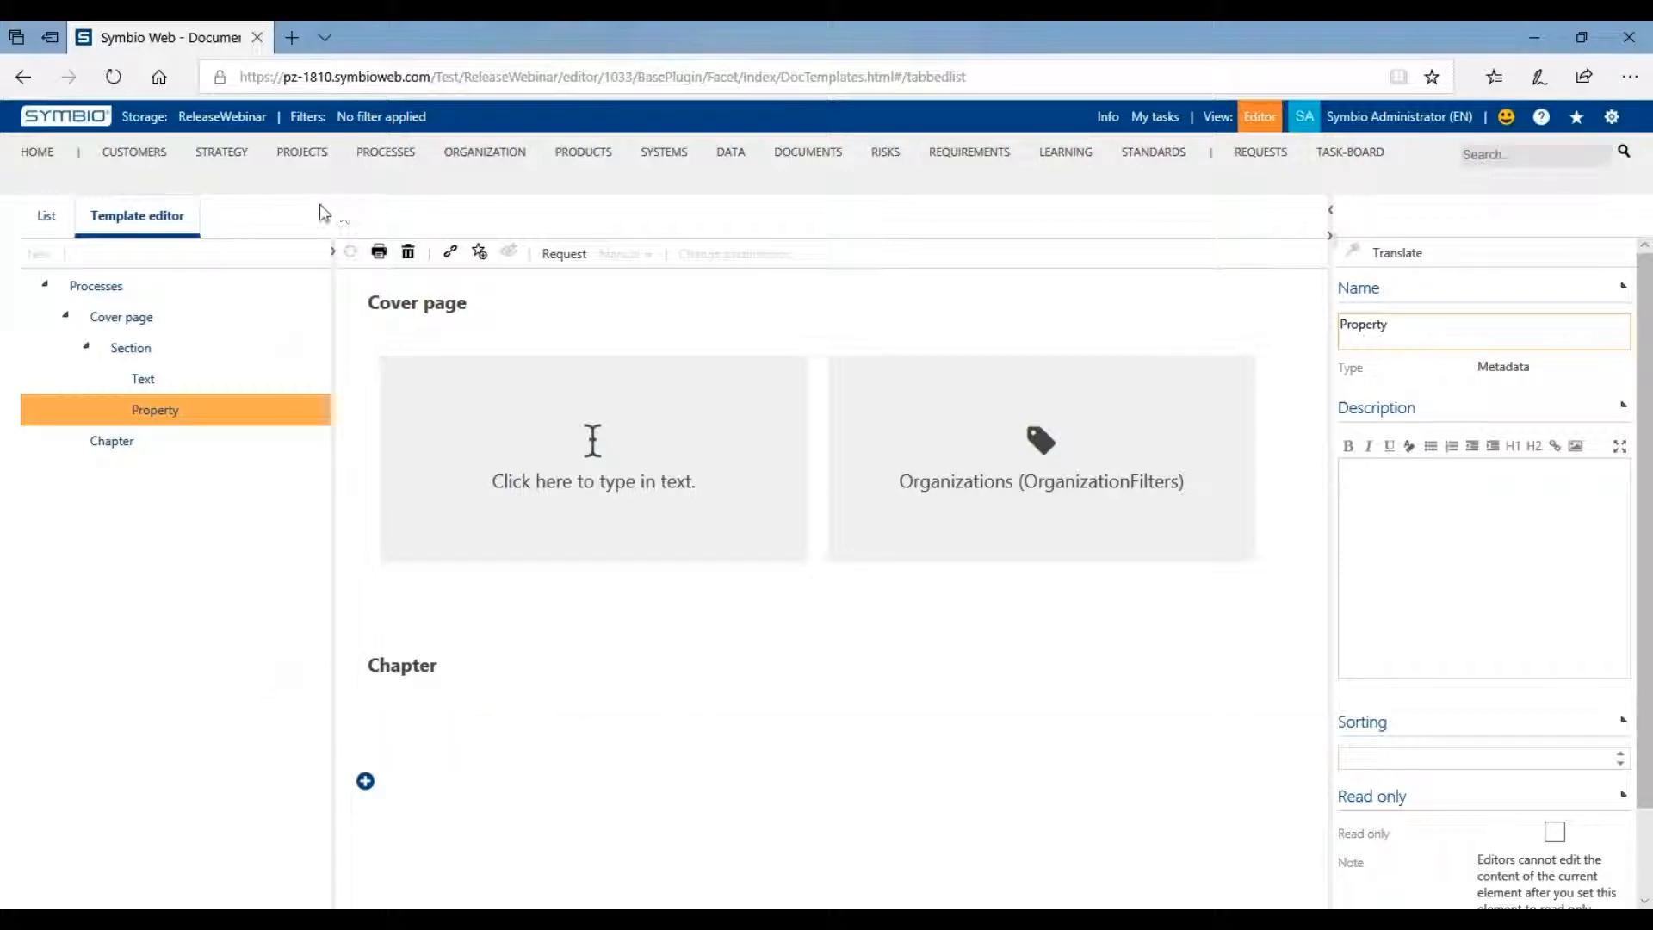
mouse_move(556, 520)
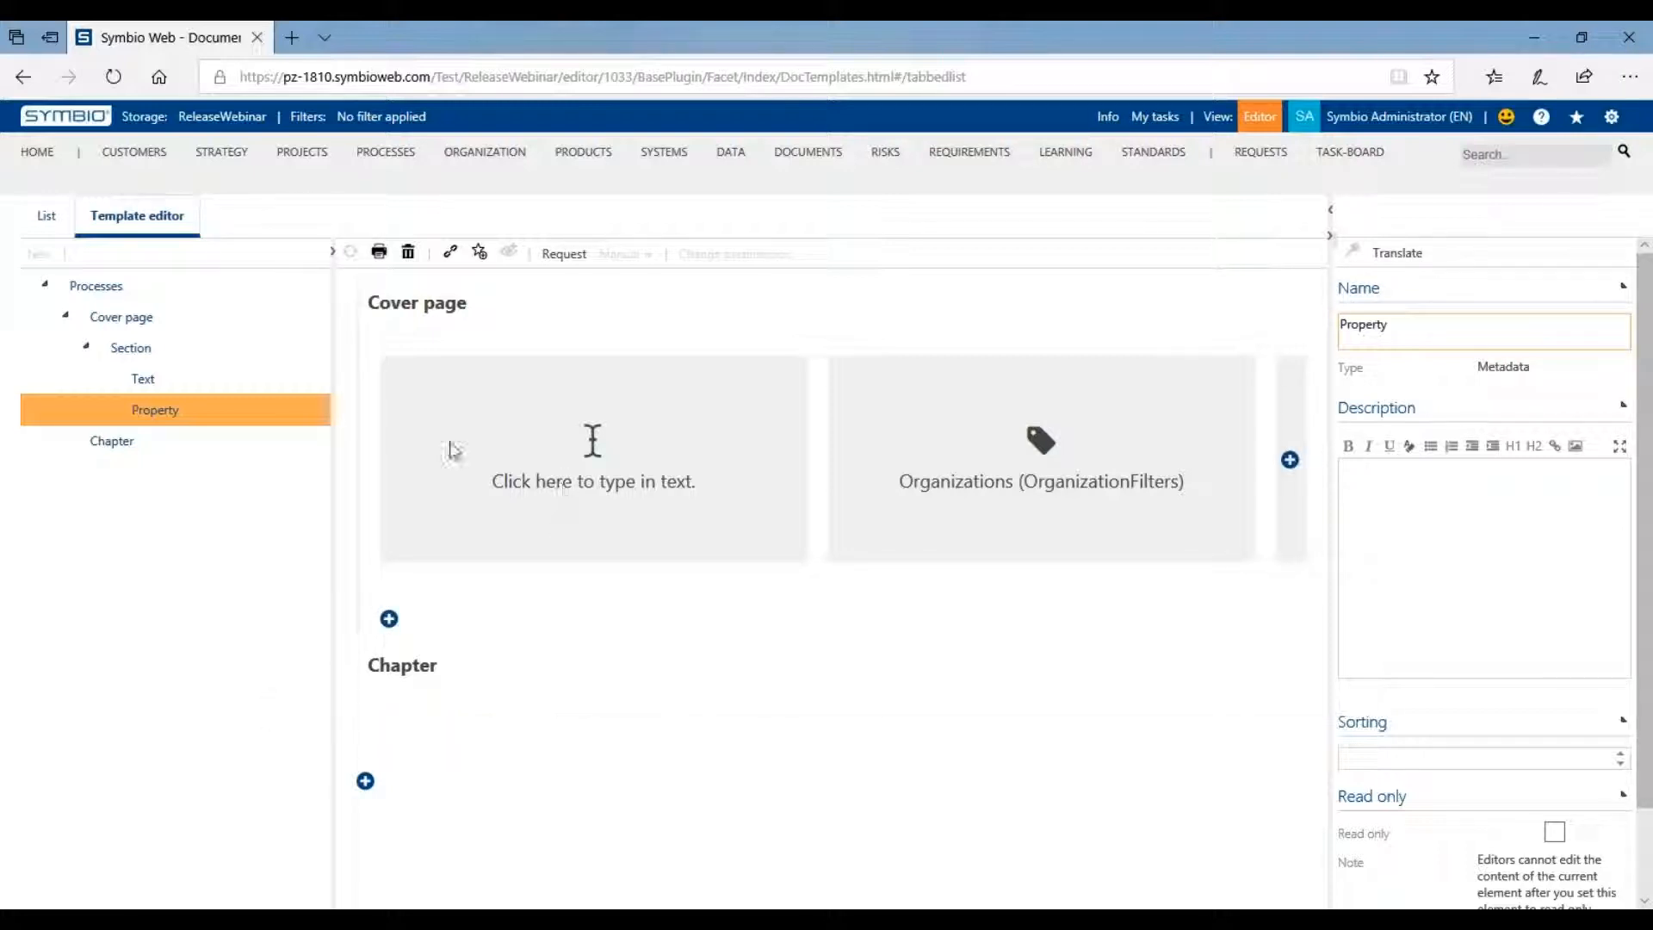
View the template selection for creating a document in the document content of the Example 1 process, then close it without choosing one
click(395, 156)
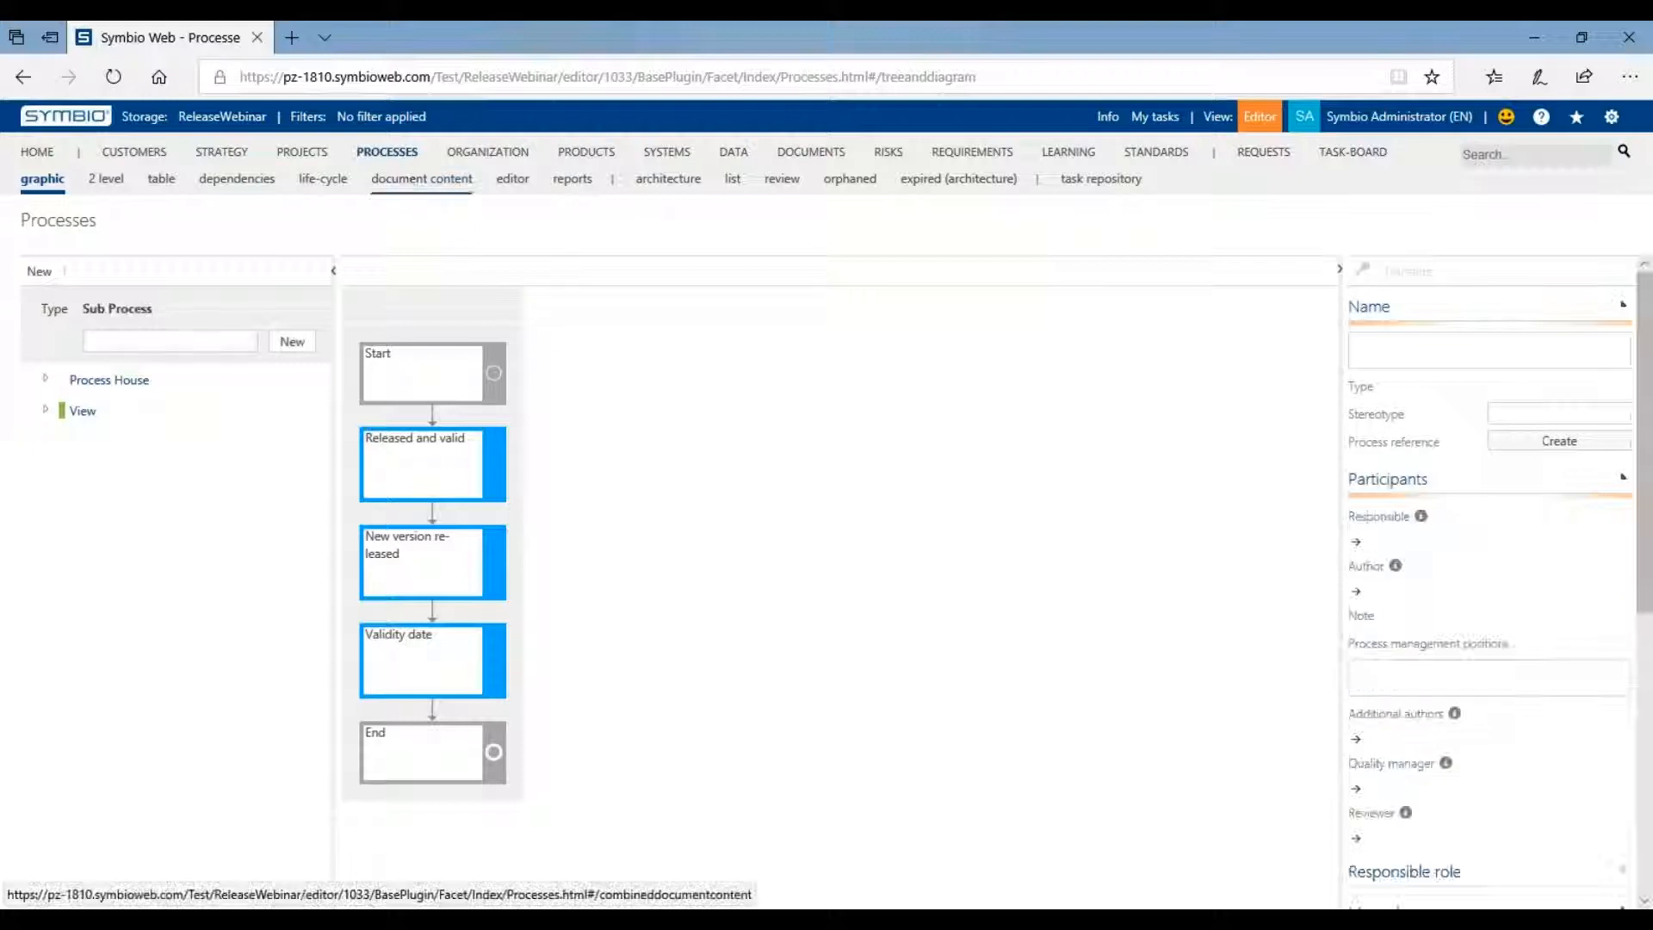
click(421, 178)
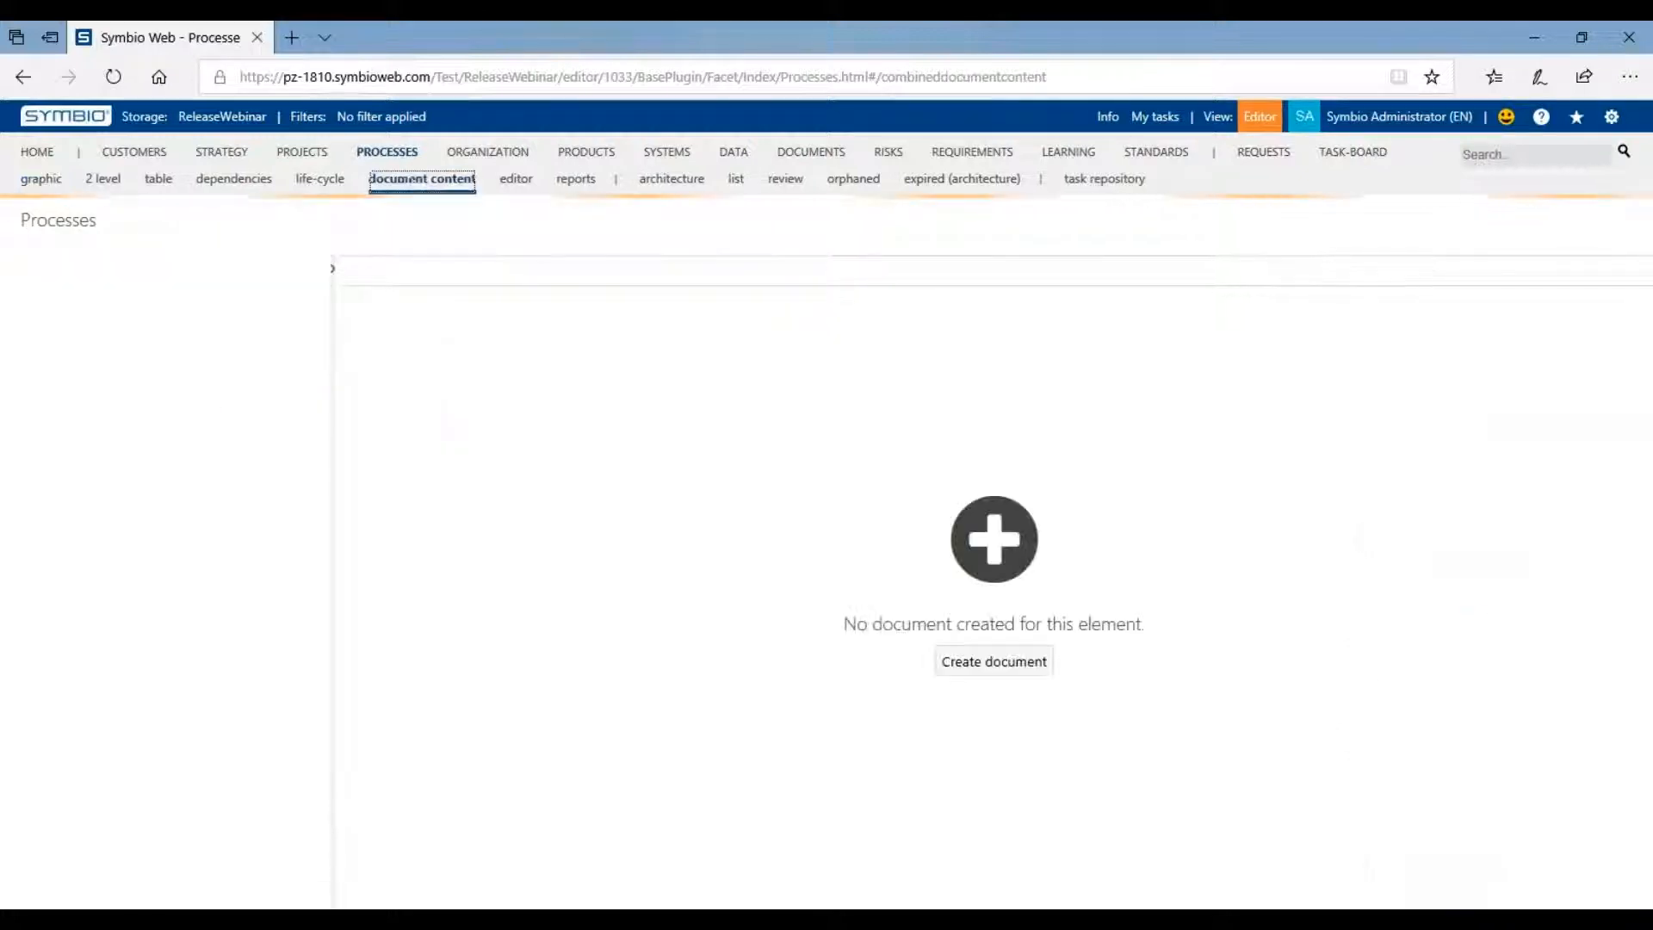
click(1003, 670)
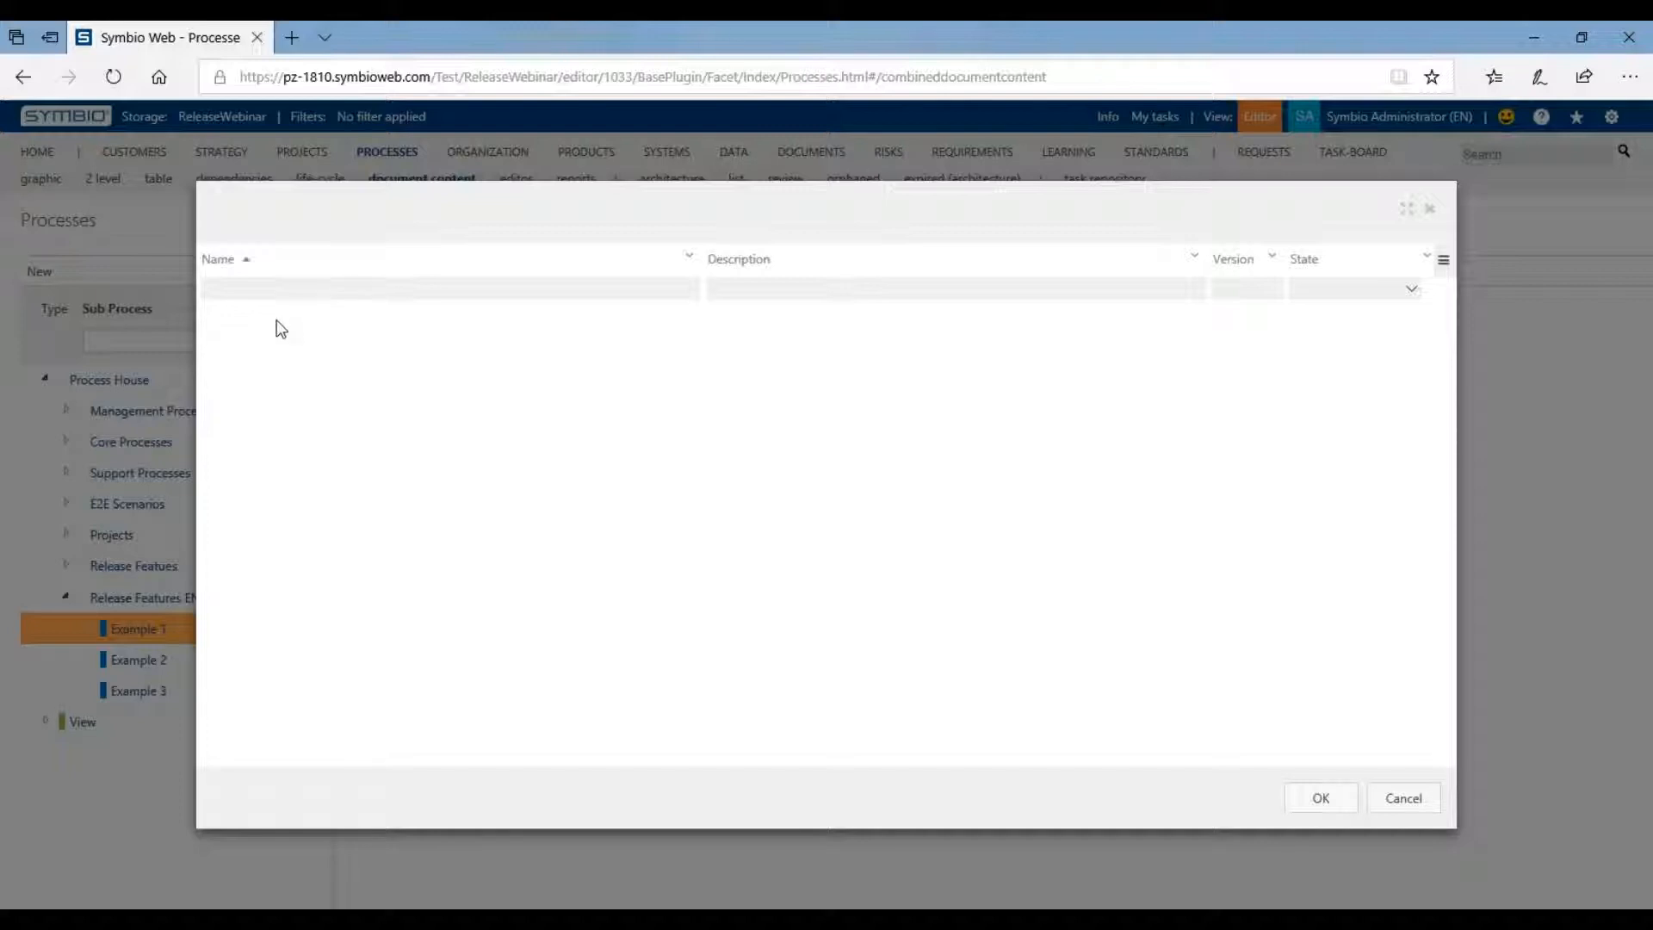
click(1403, 799)
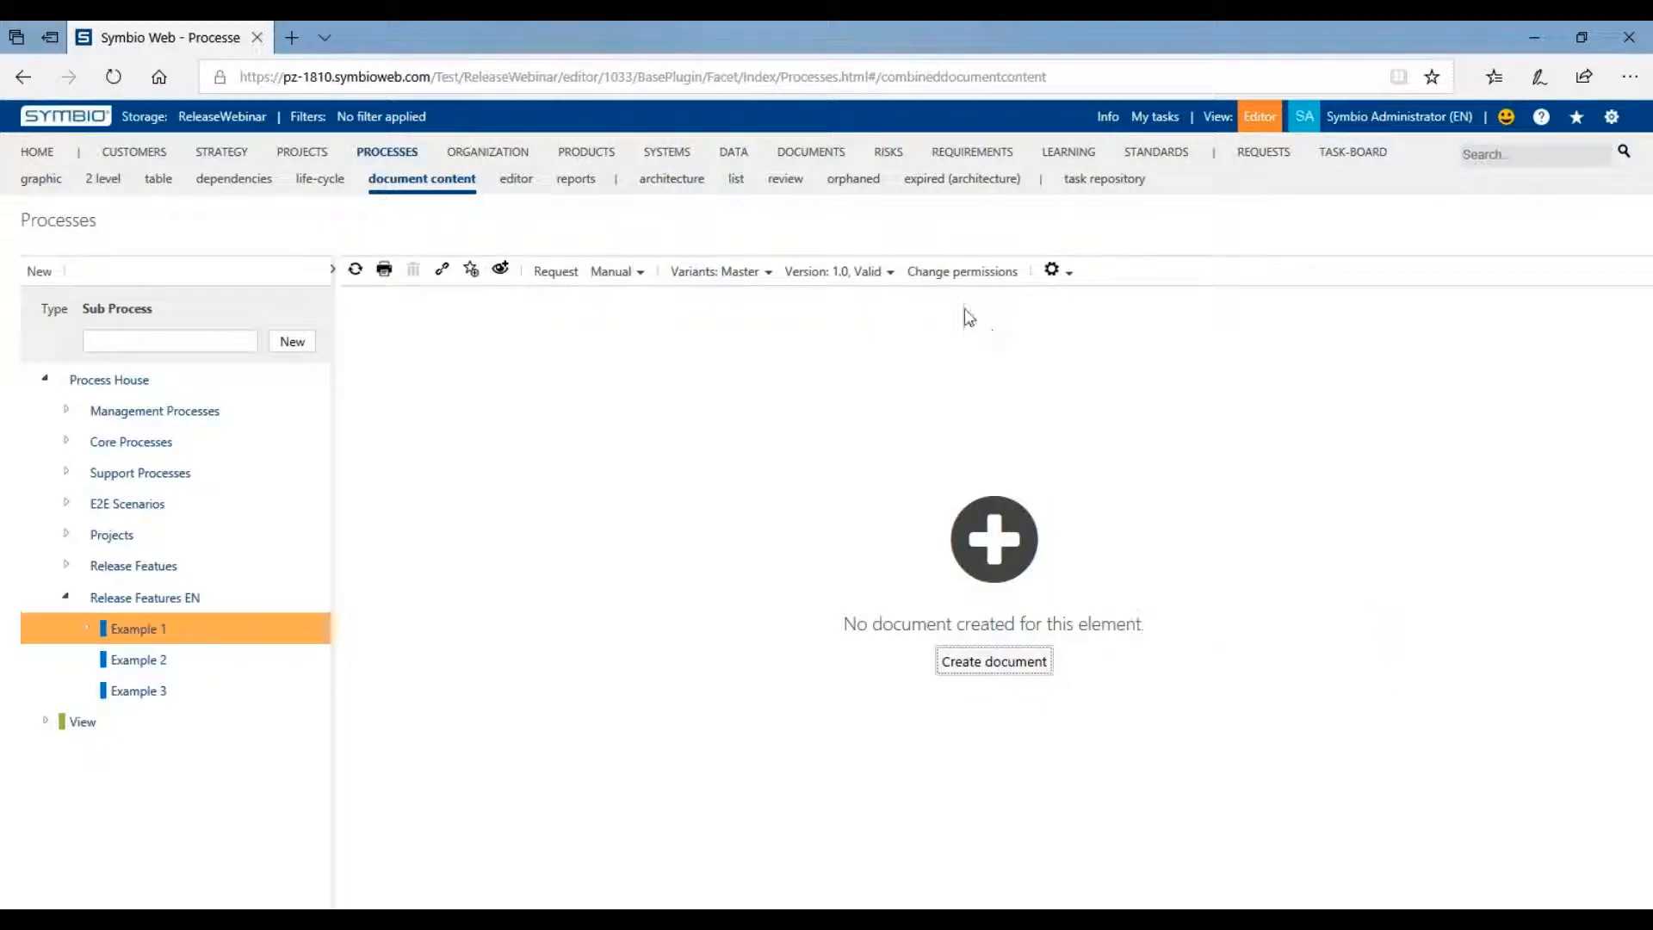
Create a new version of the Example 1 process and insert a task after "New version released" in its diagram
click(45, 182)
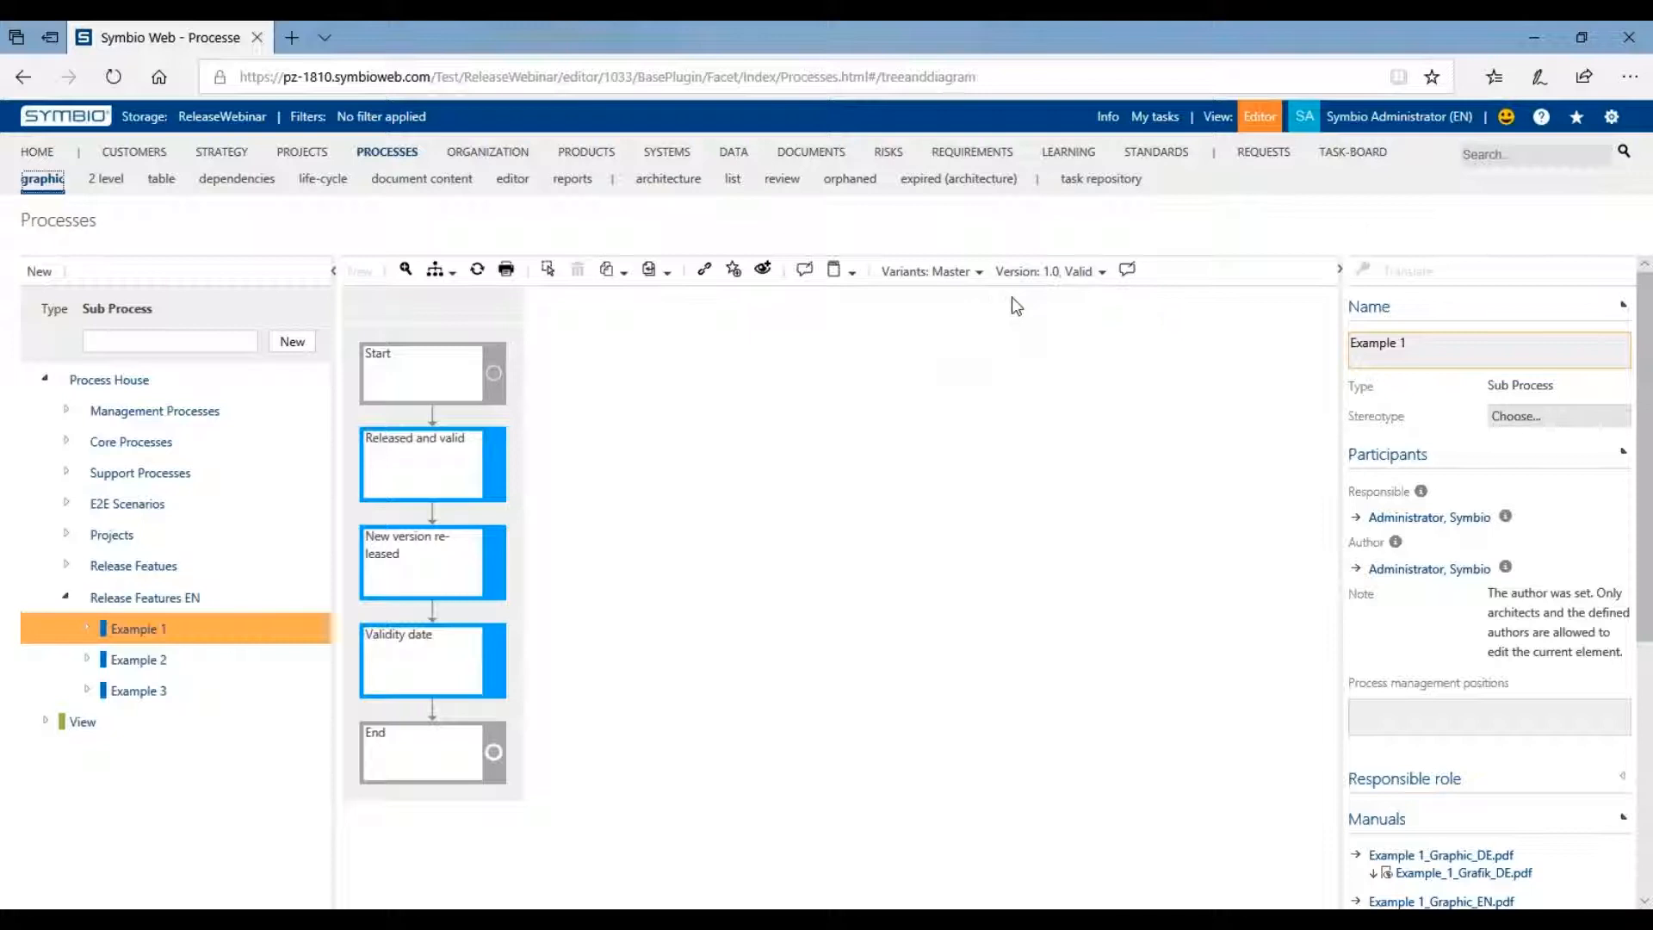
click(1075, 272)
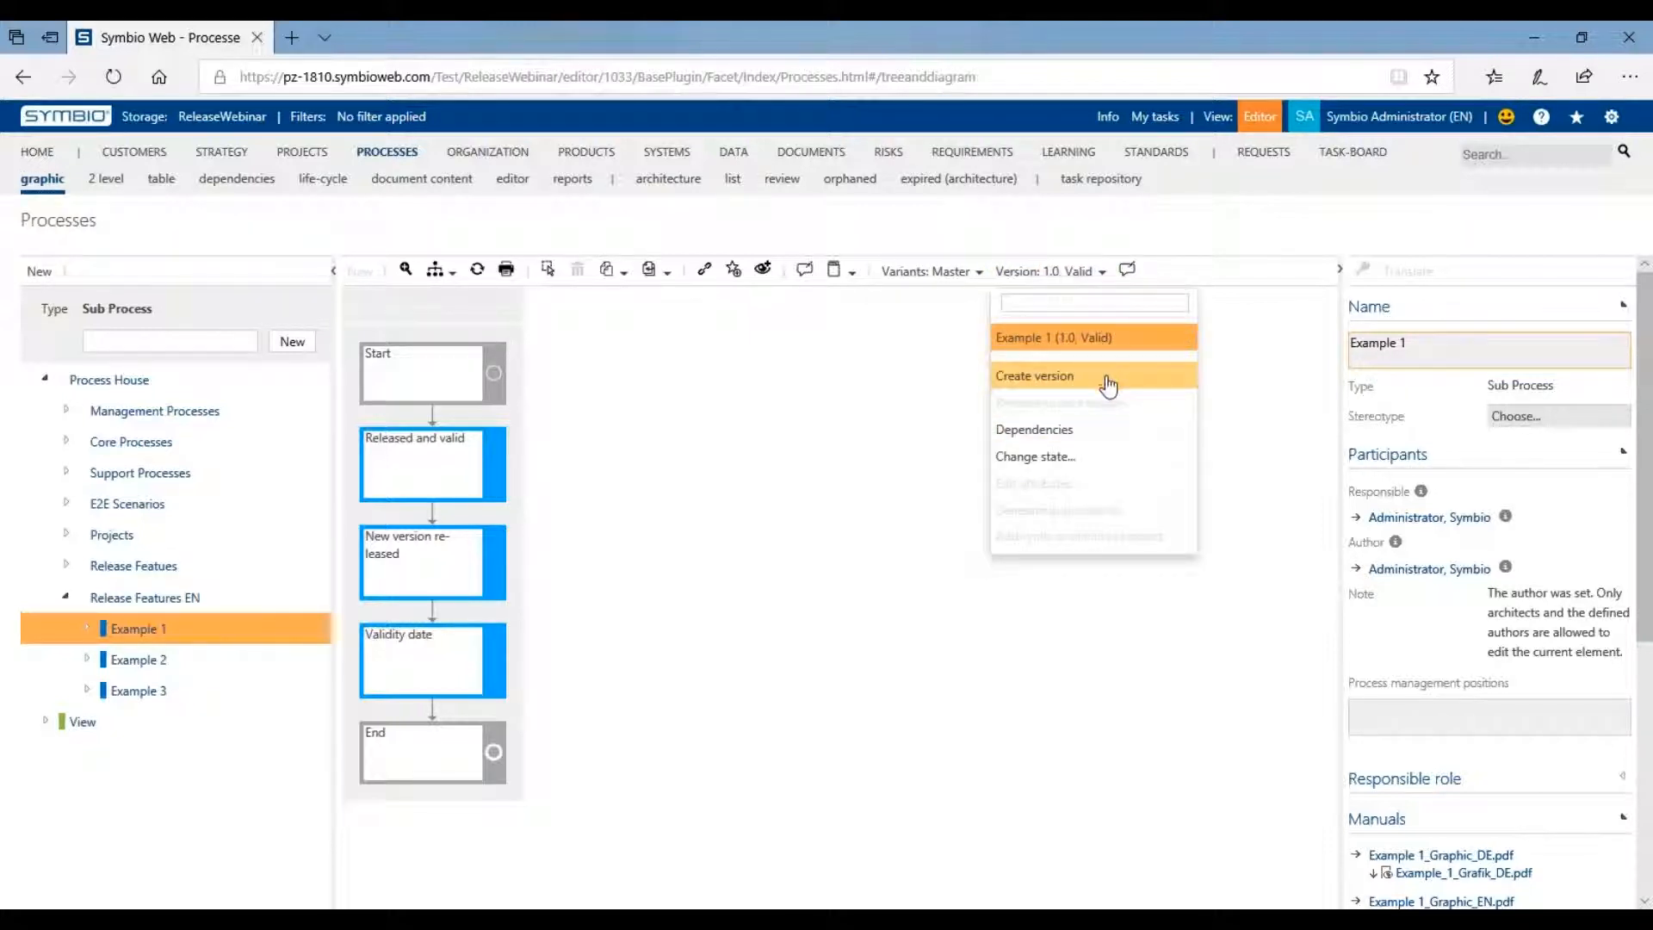
click(1104, 376)
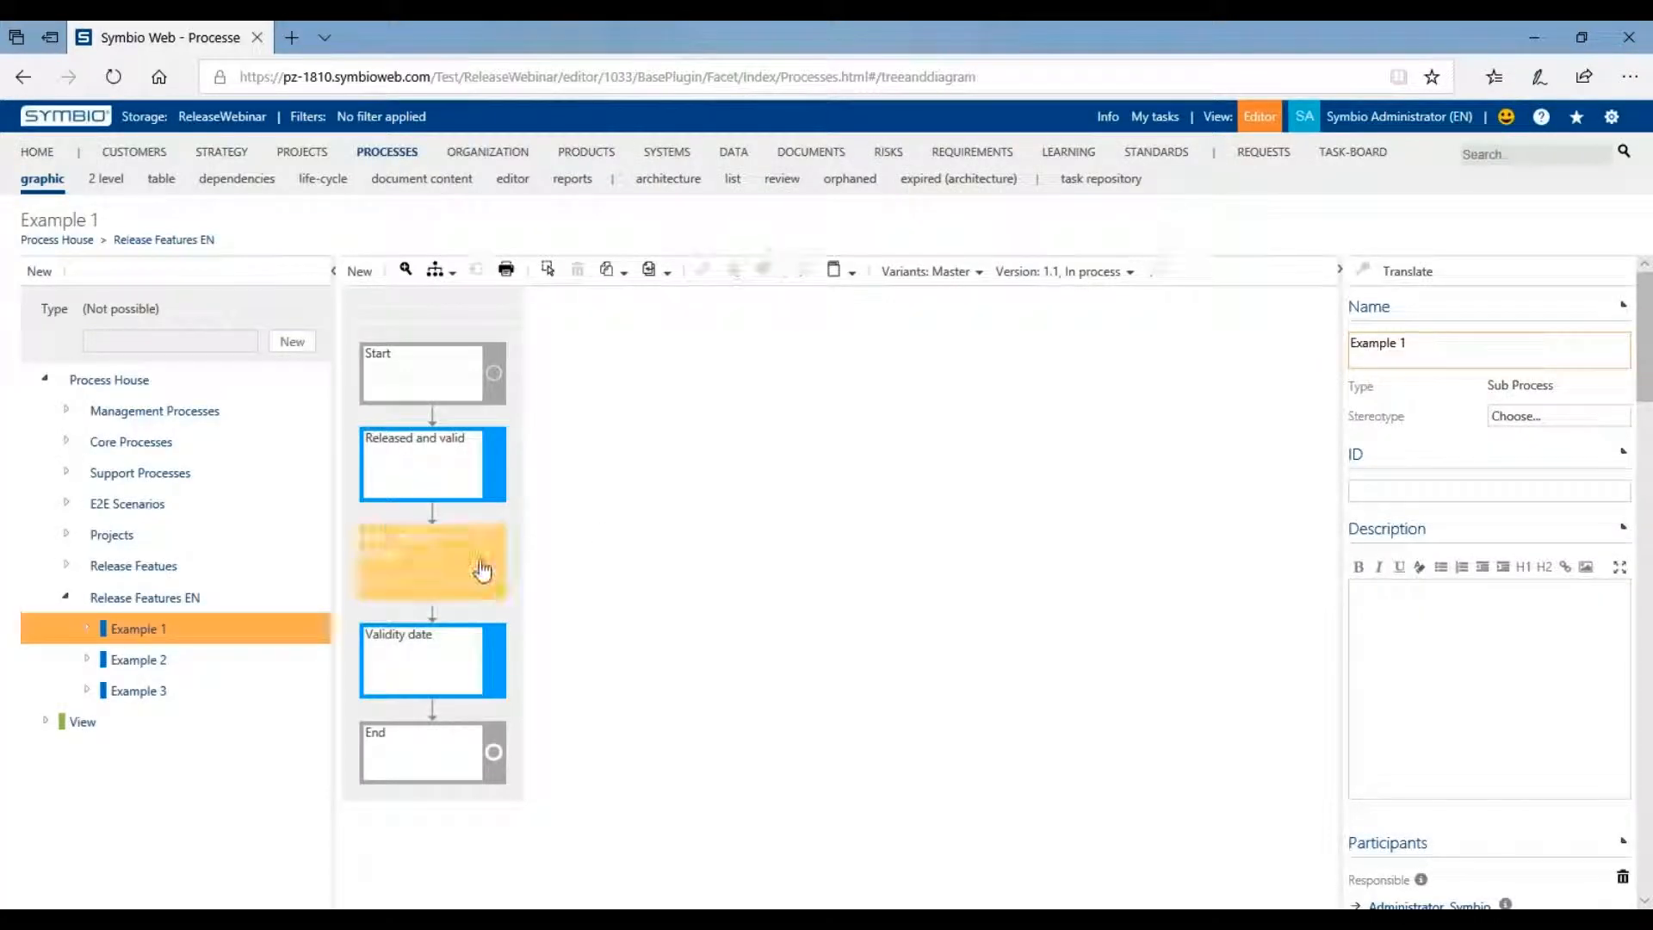
click(480, 568)
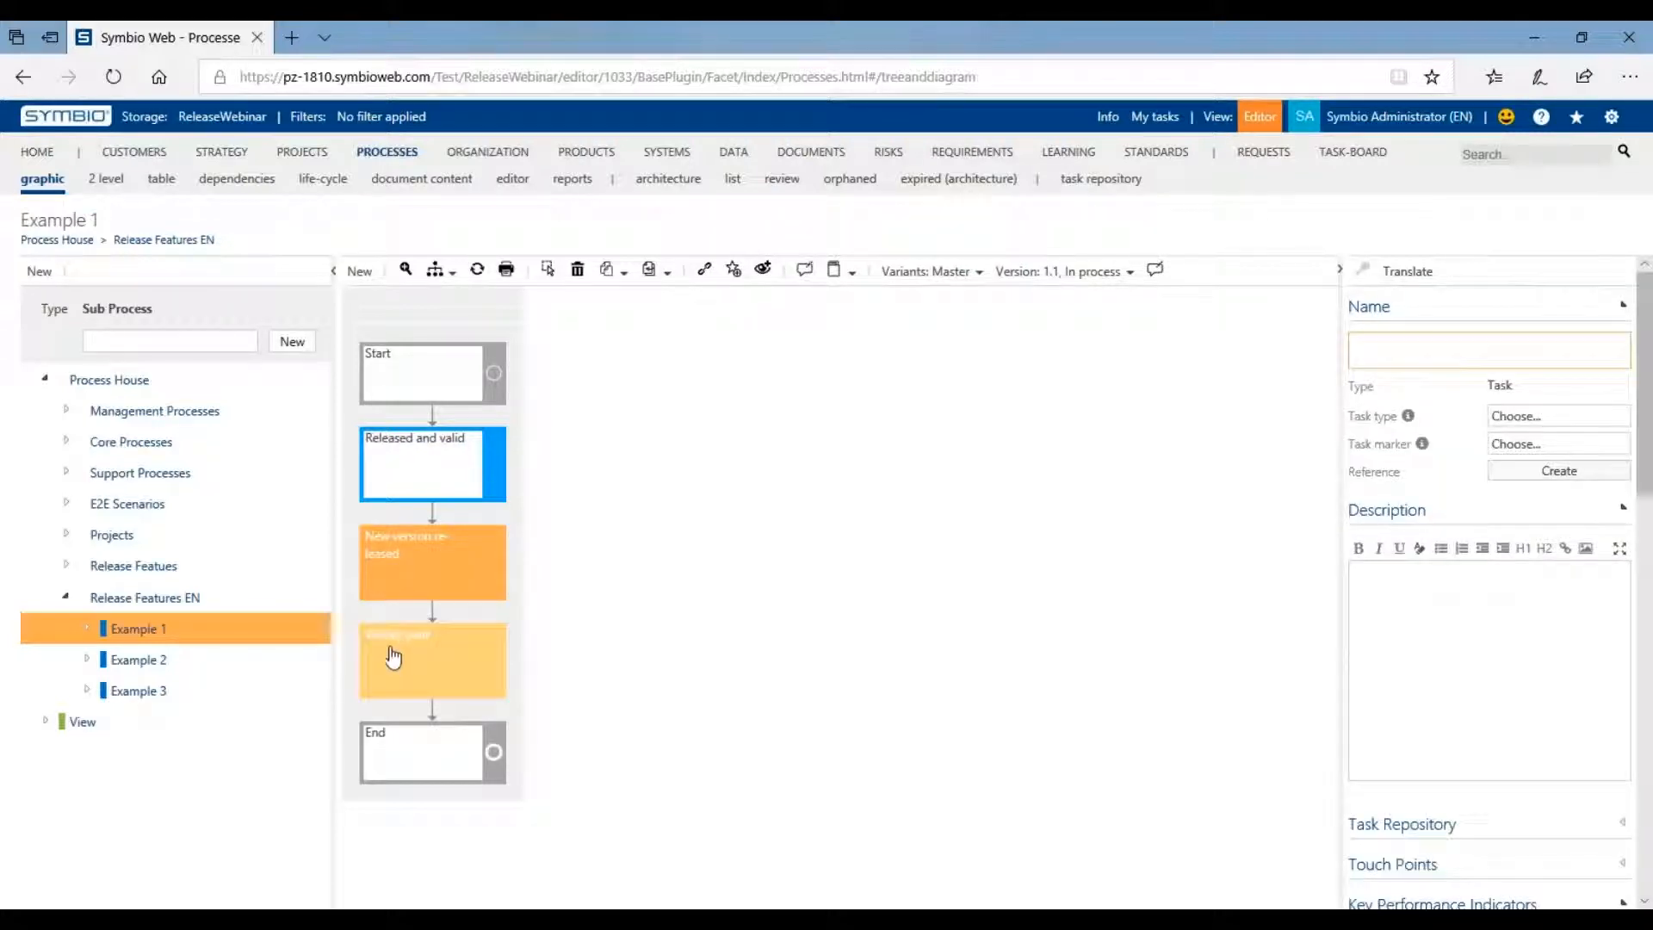
Open the state change for version 1.1 of Example 1 and set its start of validity to 1/1/2019
click(1033, 274)
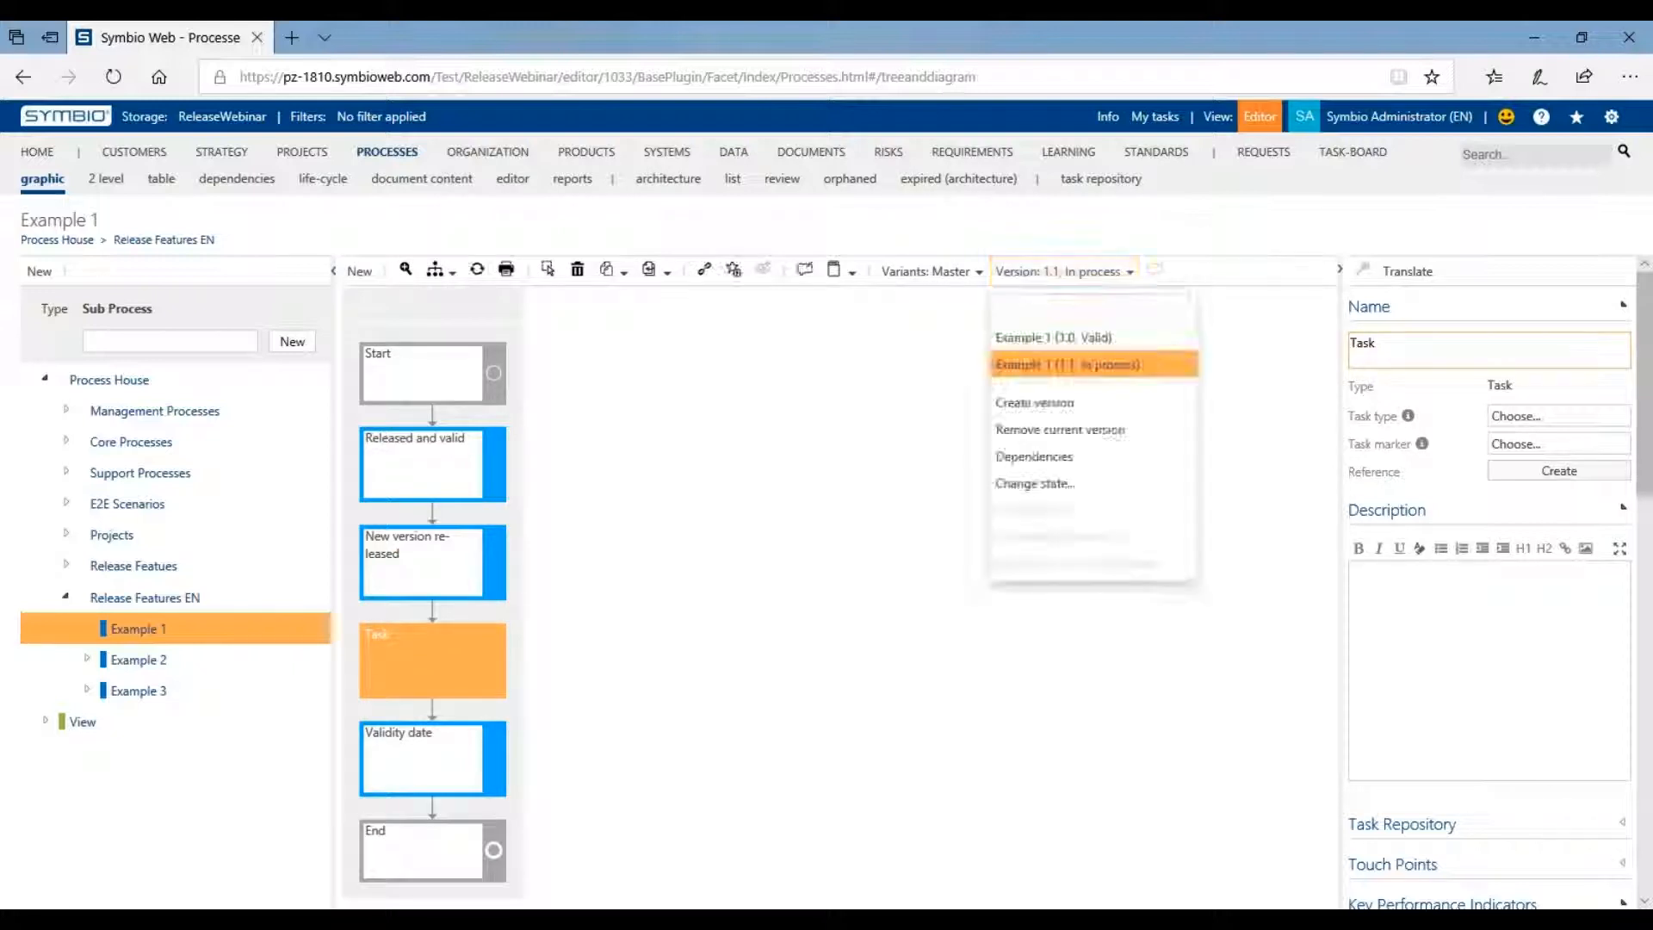
click(1084, 489)
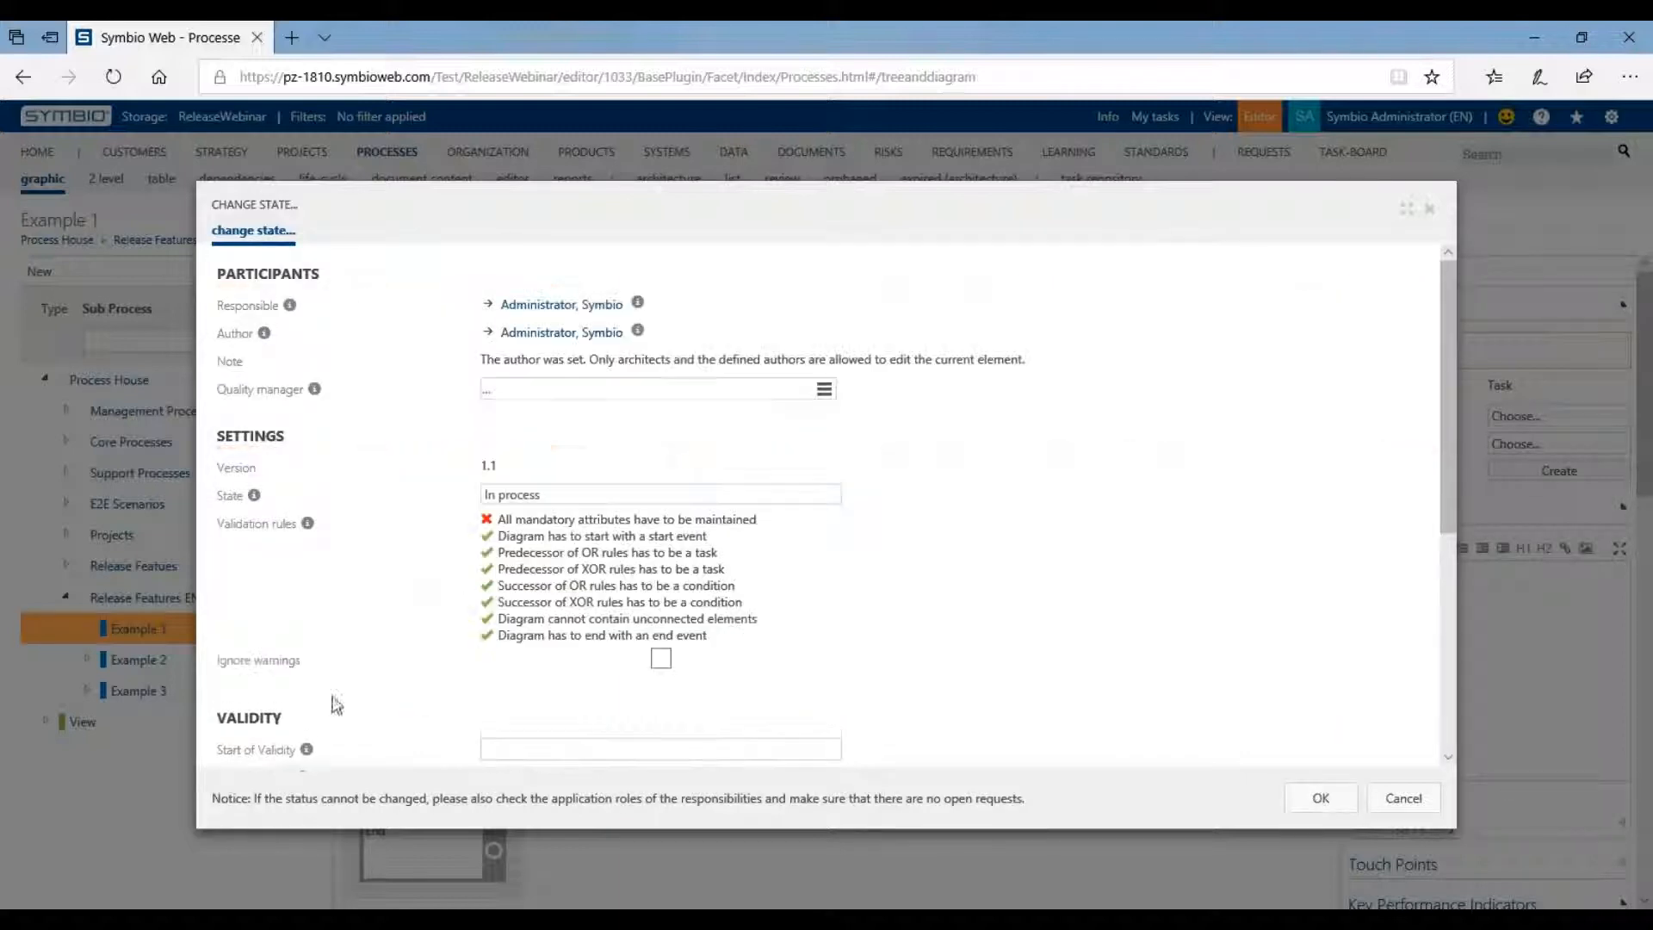
scroll(306, 745, down, 1)
click(526, 672)
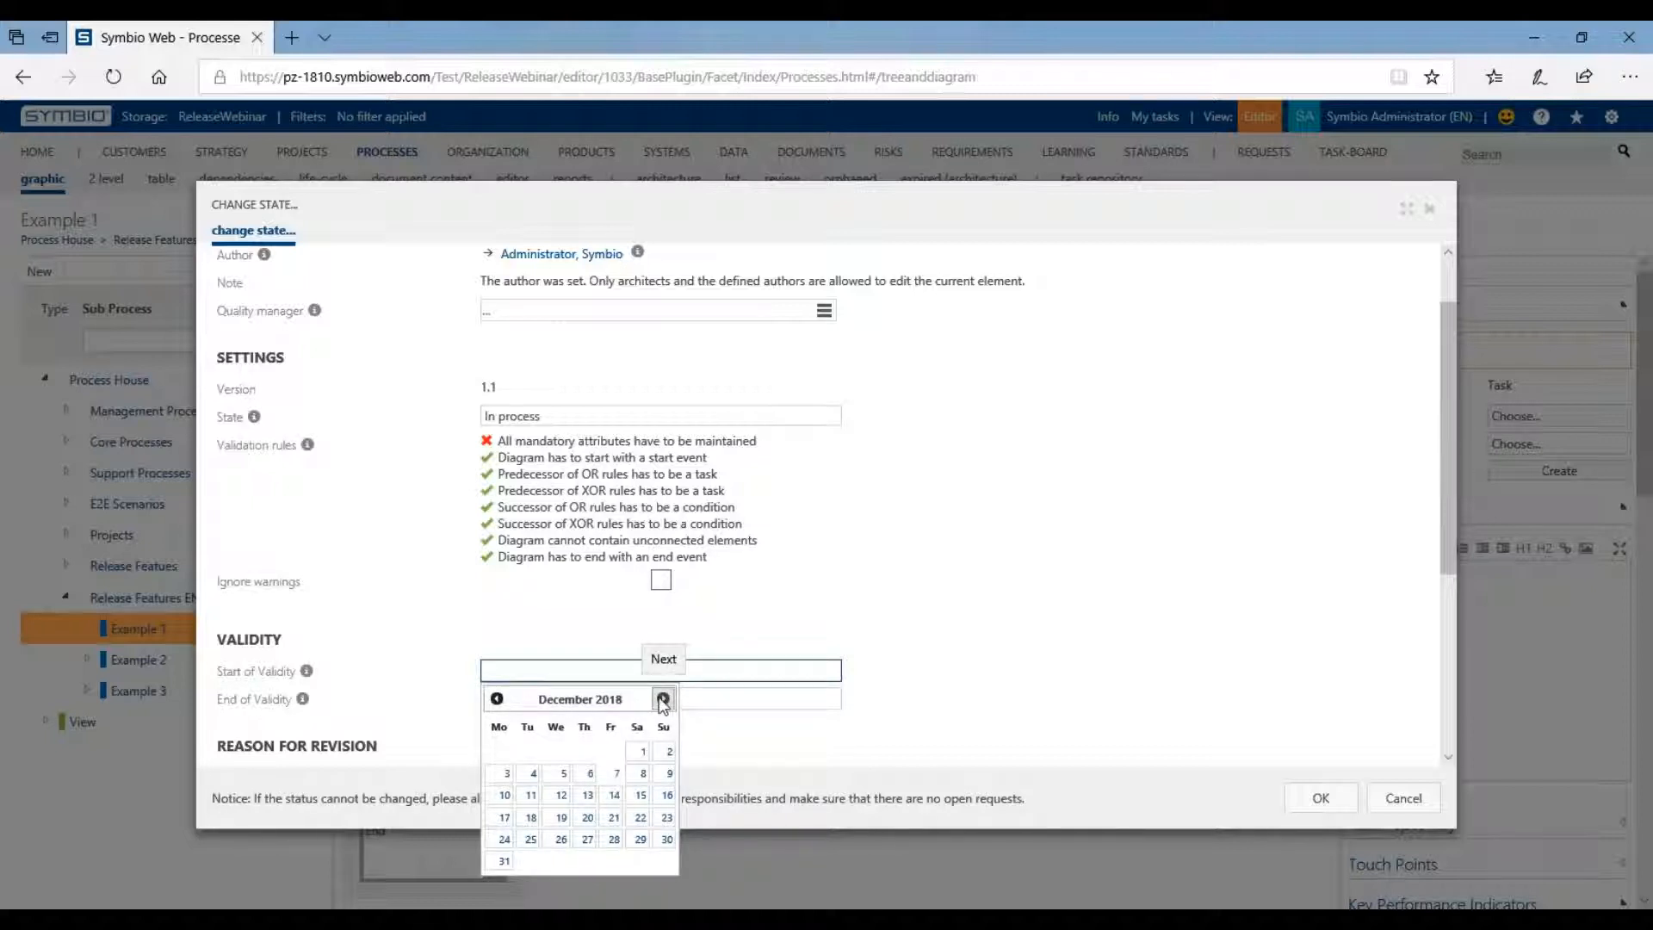
click(664, 699)
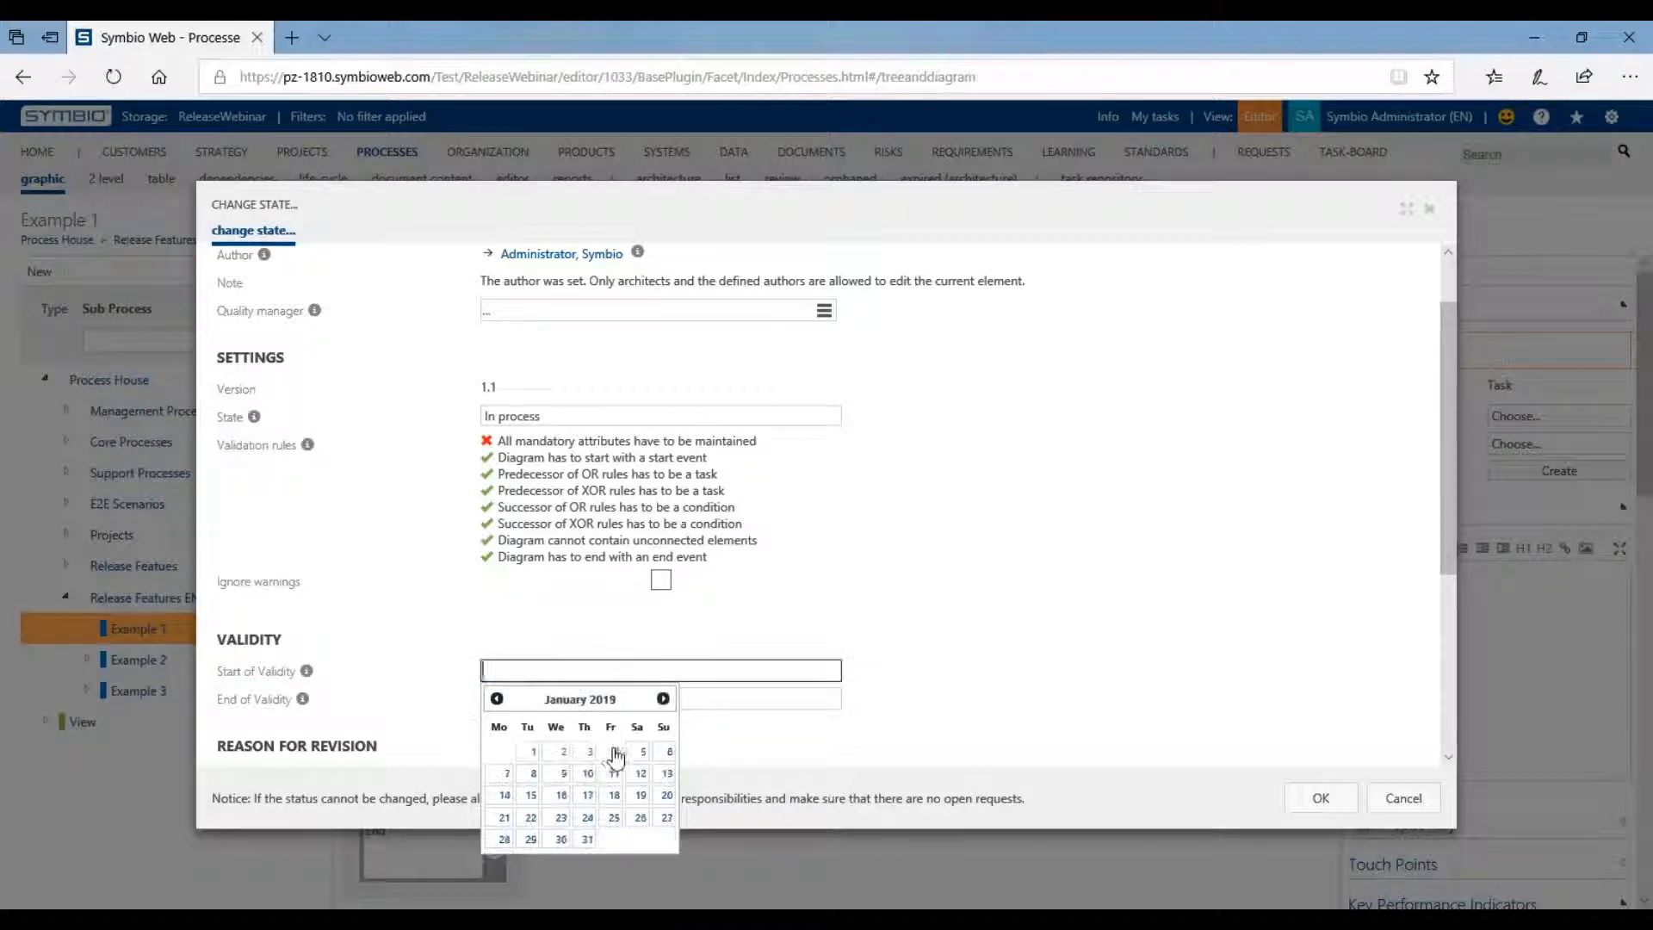
click(536, 754)
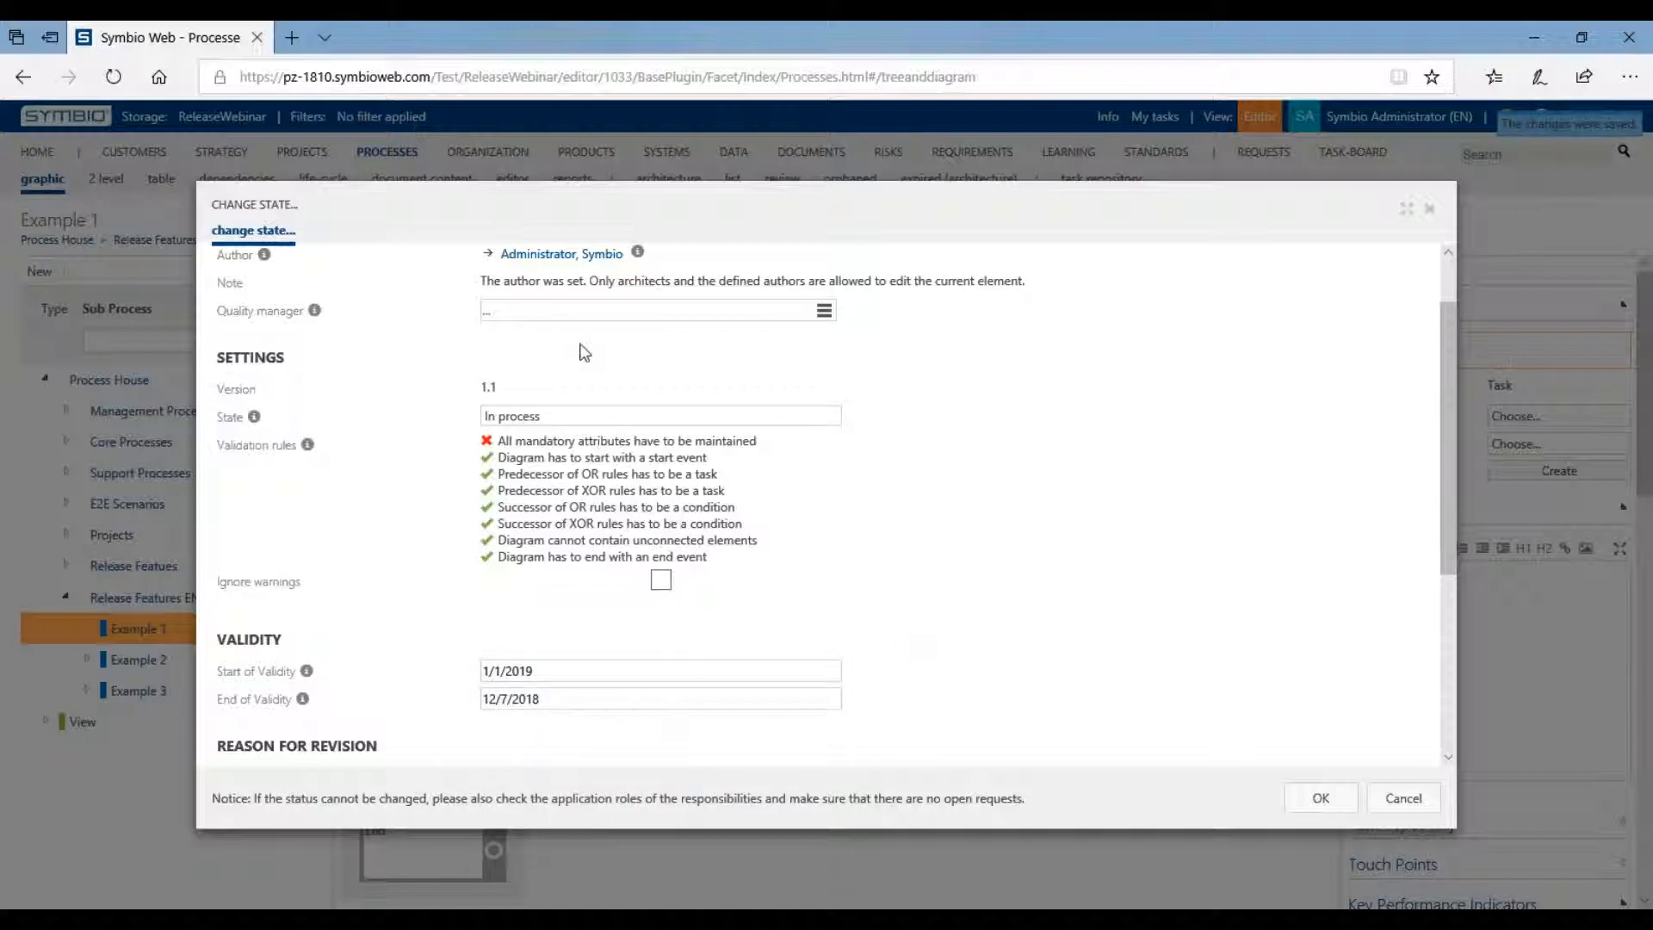
Enter "aga" as the reason for revision of version 1.1 and set its state to Released
scroll(667, 654, down, 3)
click(668, 701)
text(aga)
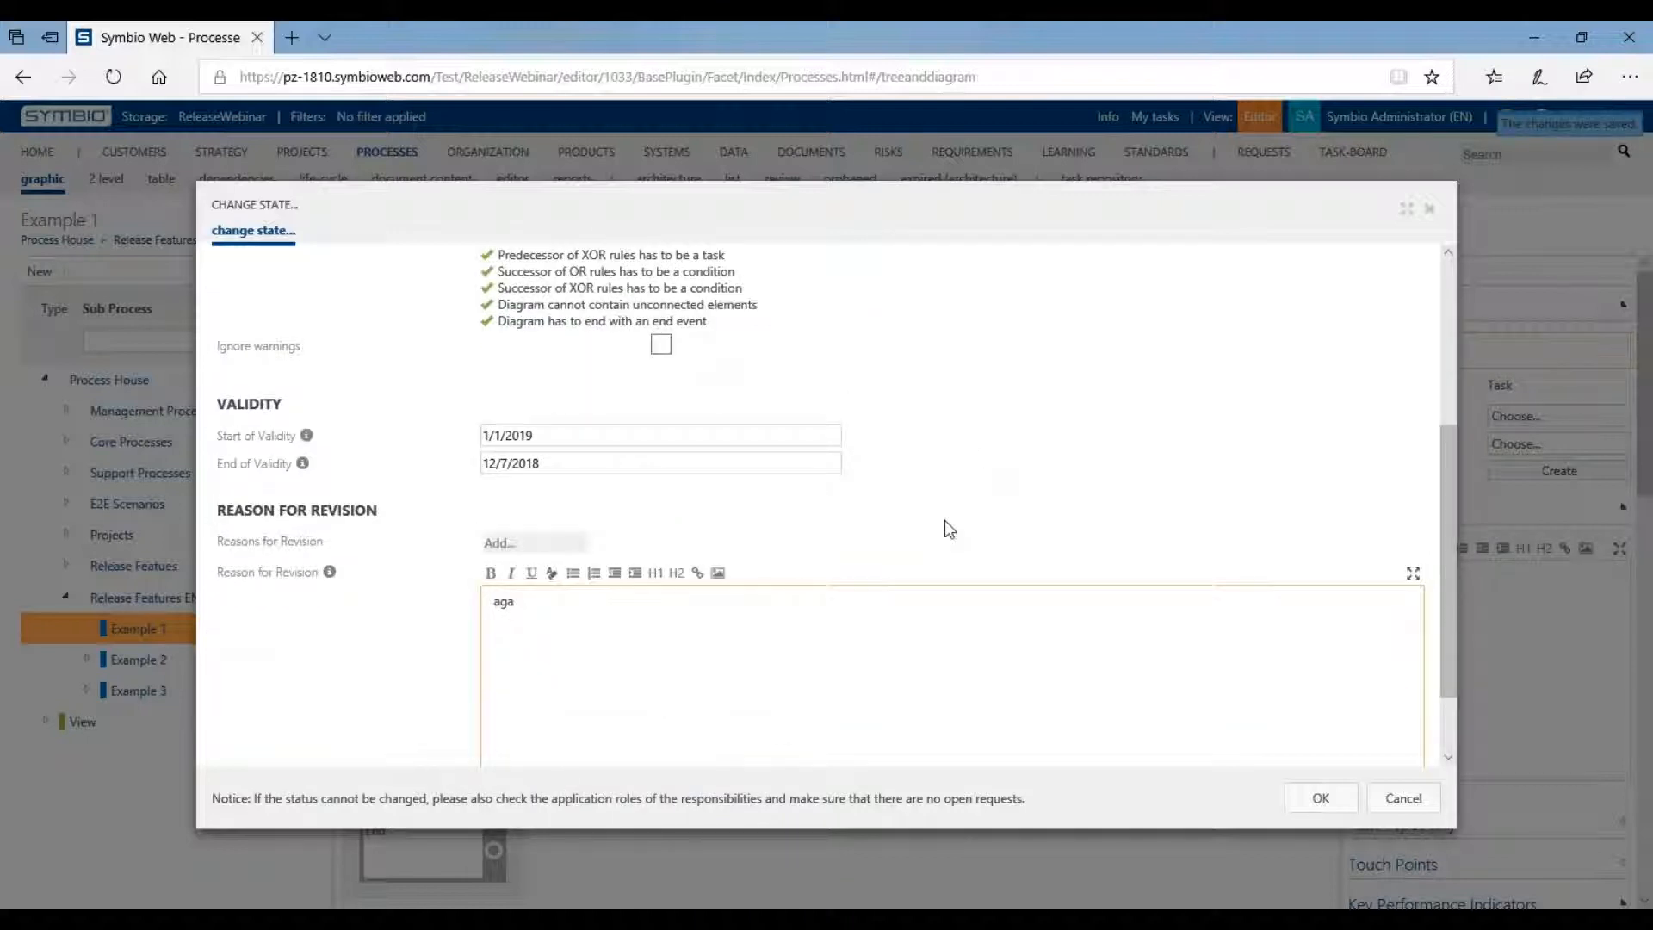
scroll(949, 528, up, 3)
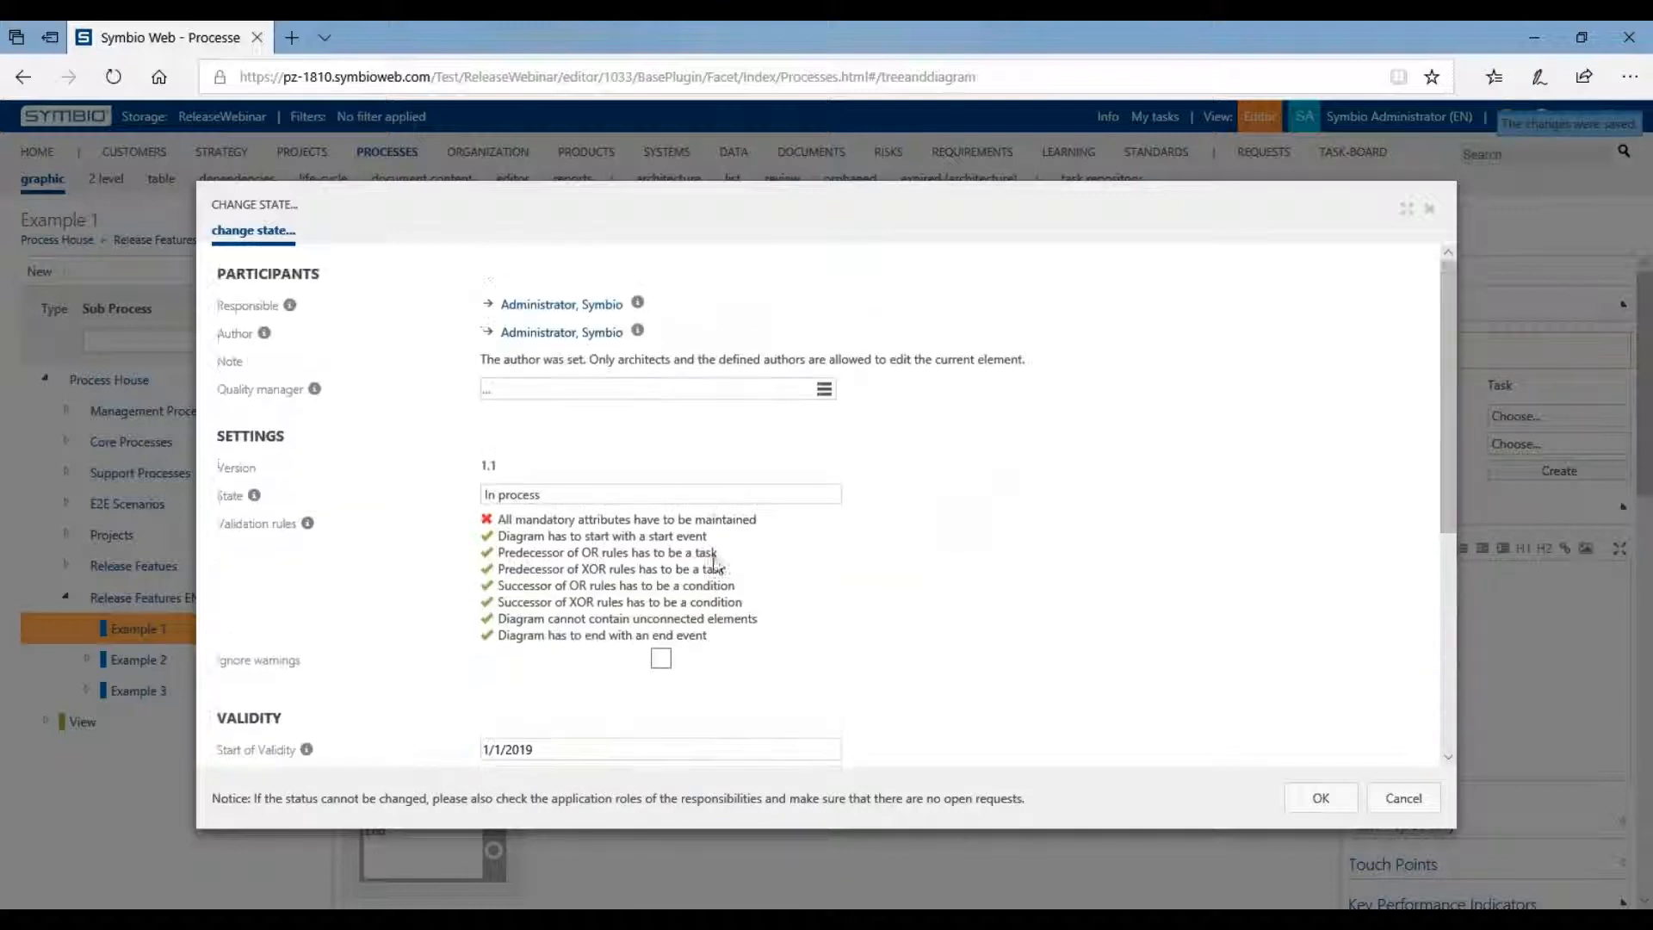
click(647, 495)
click(602, 524)
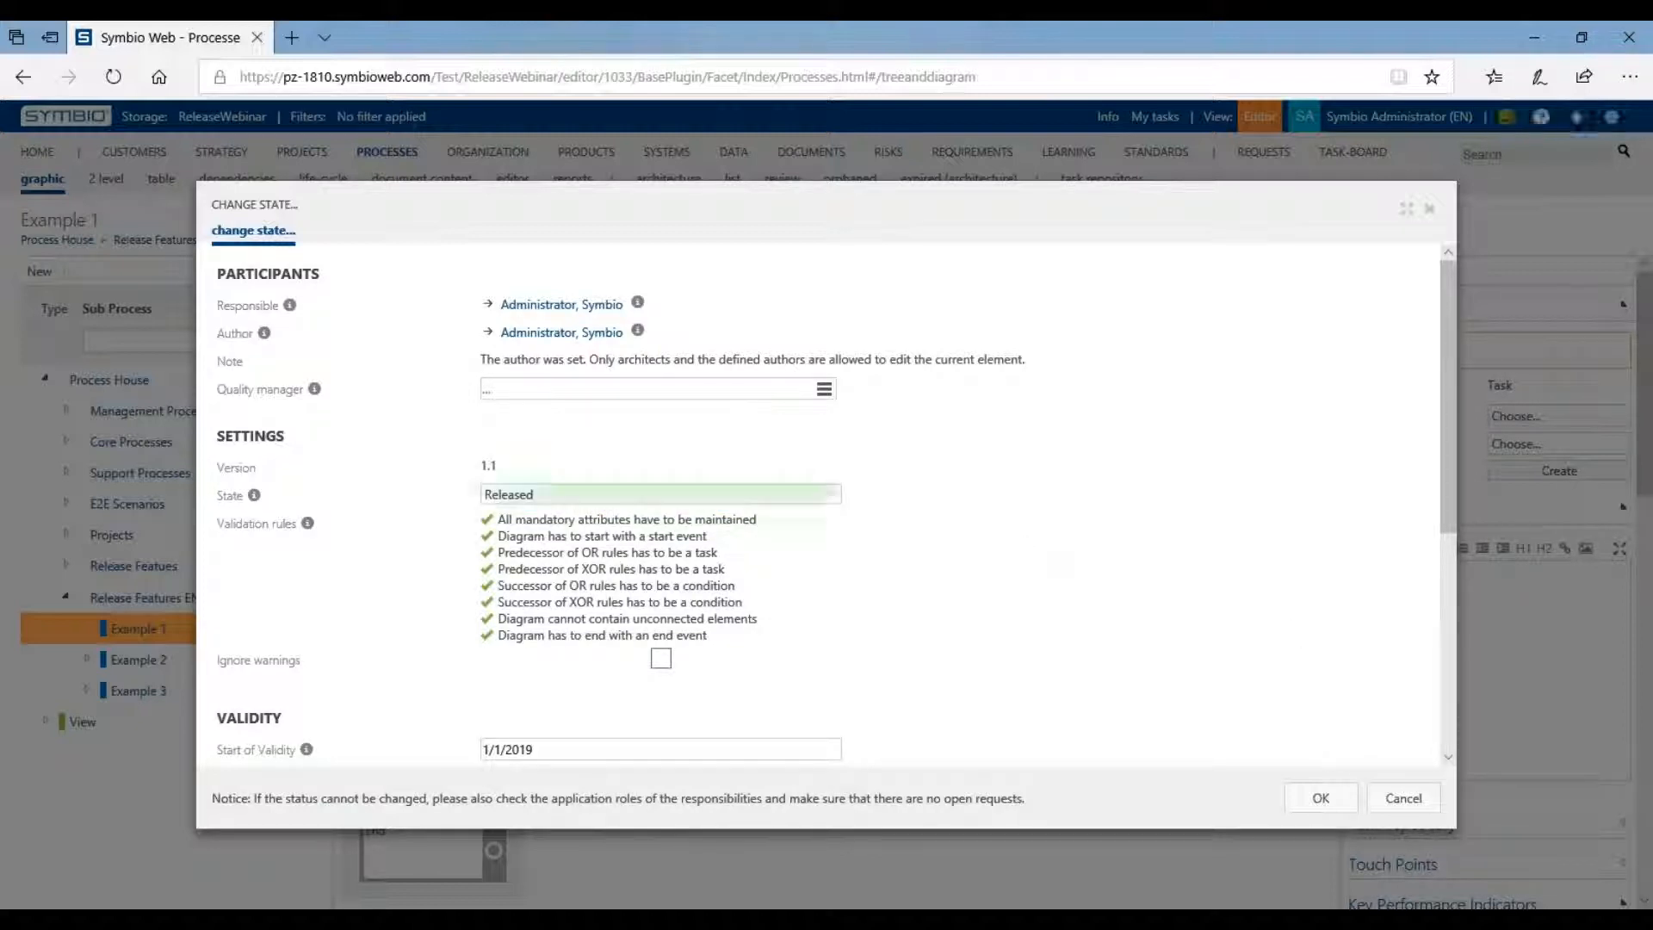
Confirm the release of the new Example 1 version and display the Release Features EN category in the viewer
click(1320, 797)
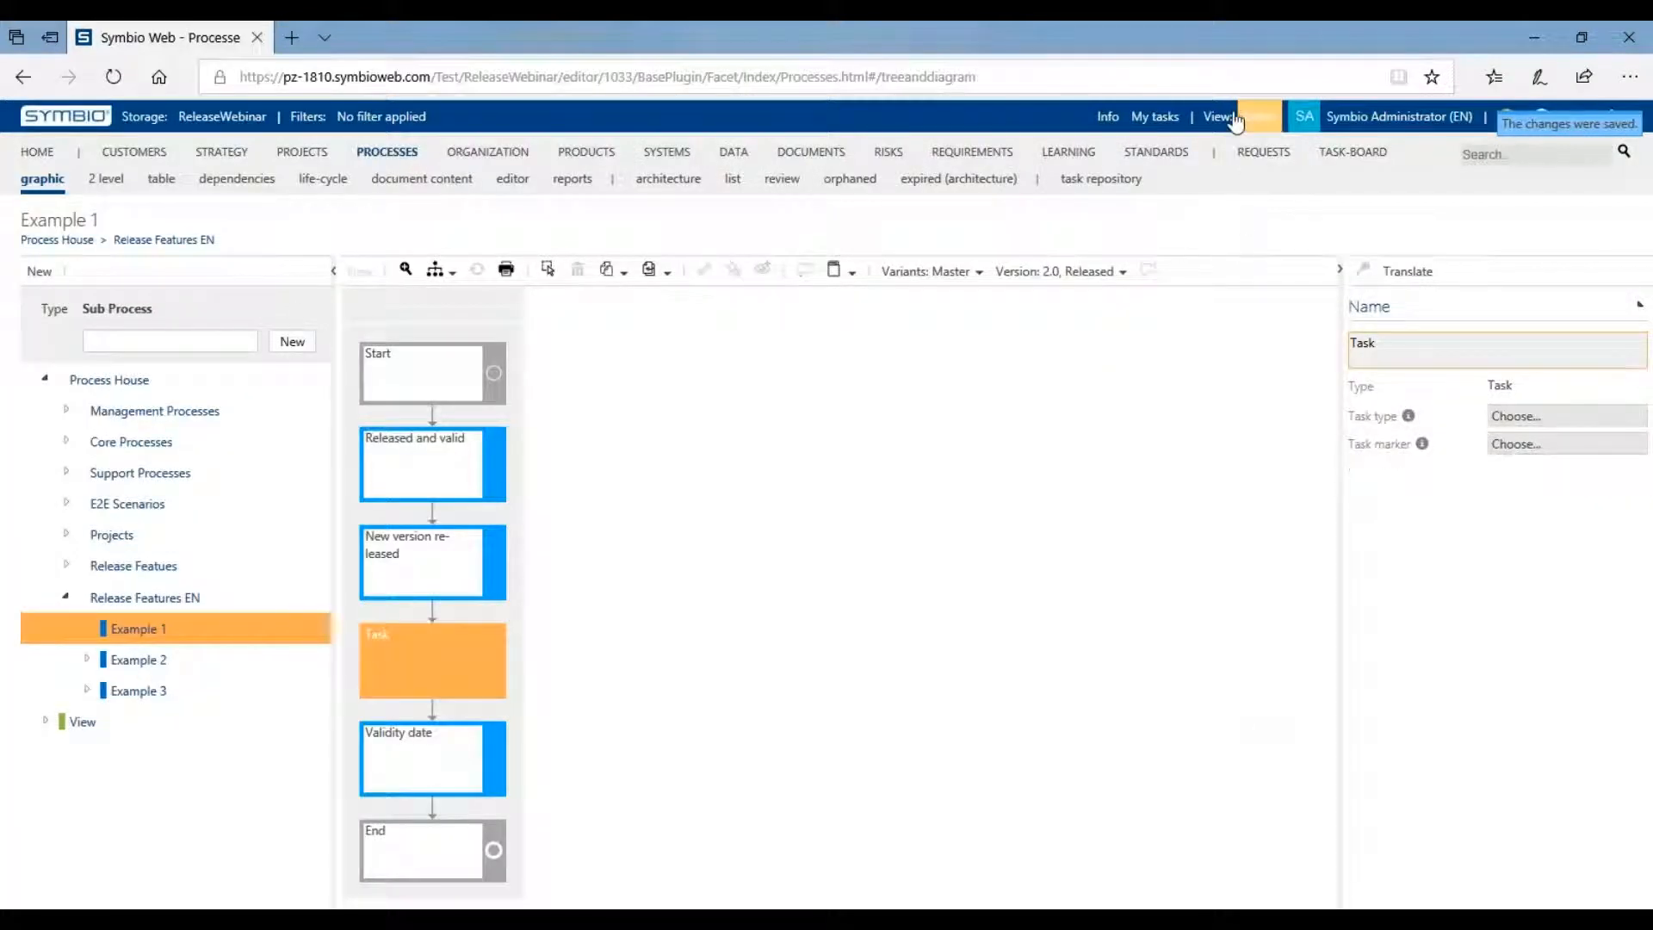
click(215, 601)
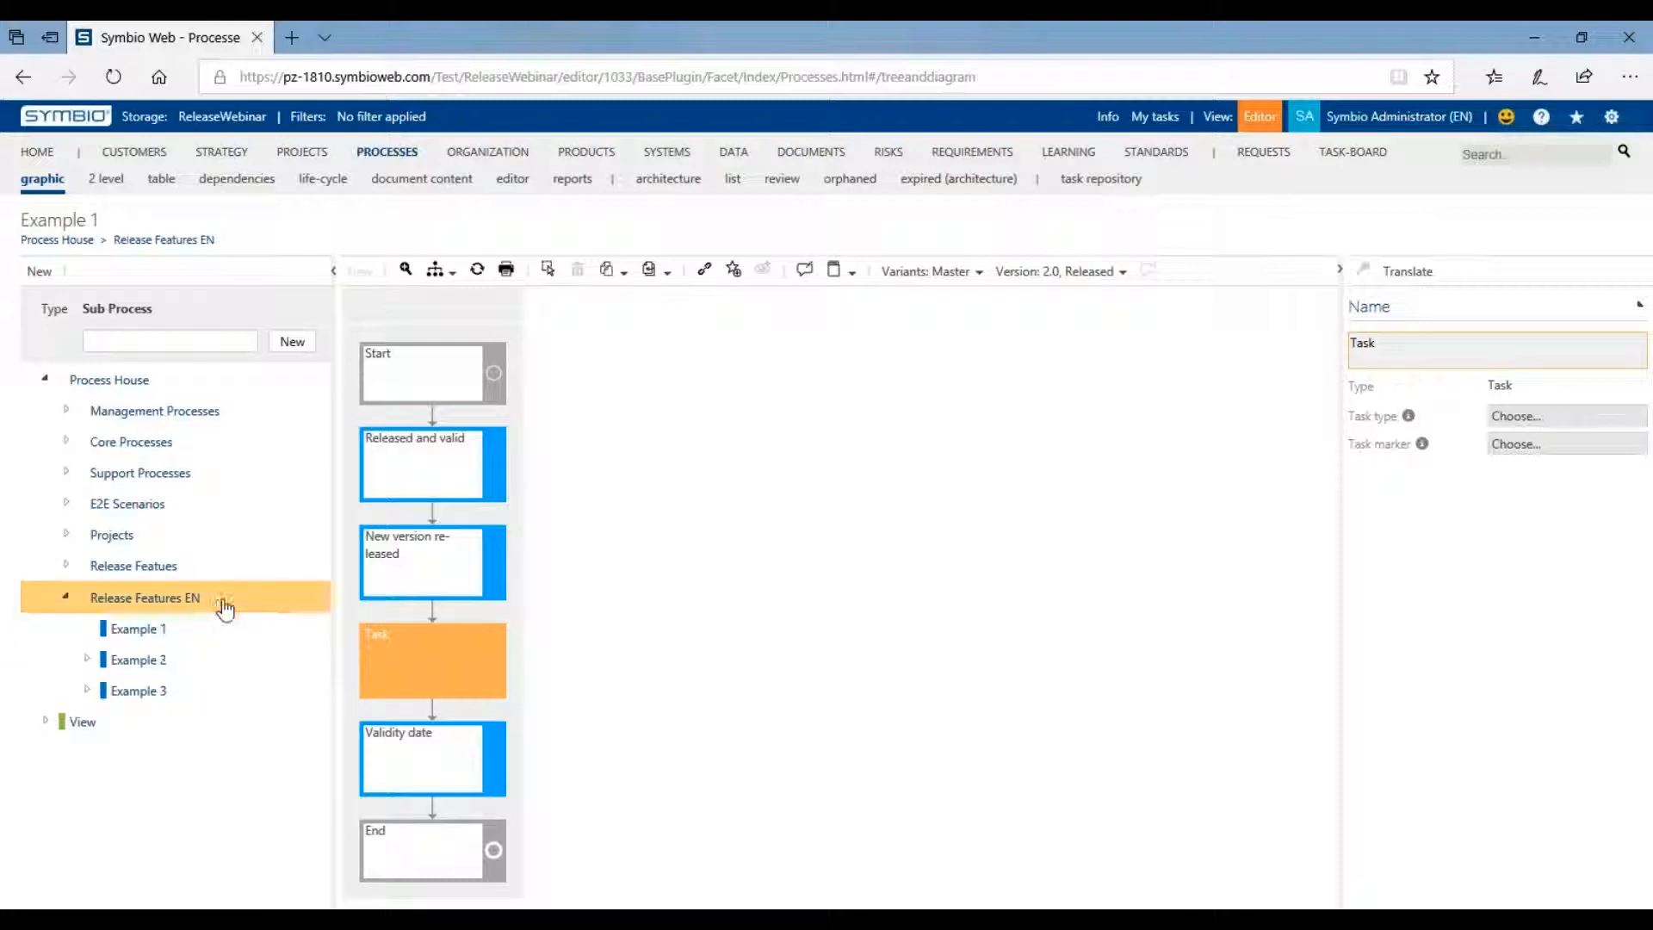
click(1264, 116)
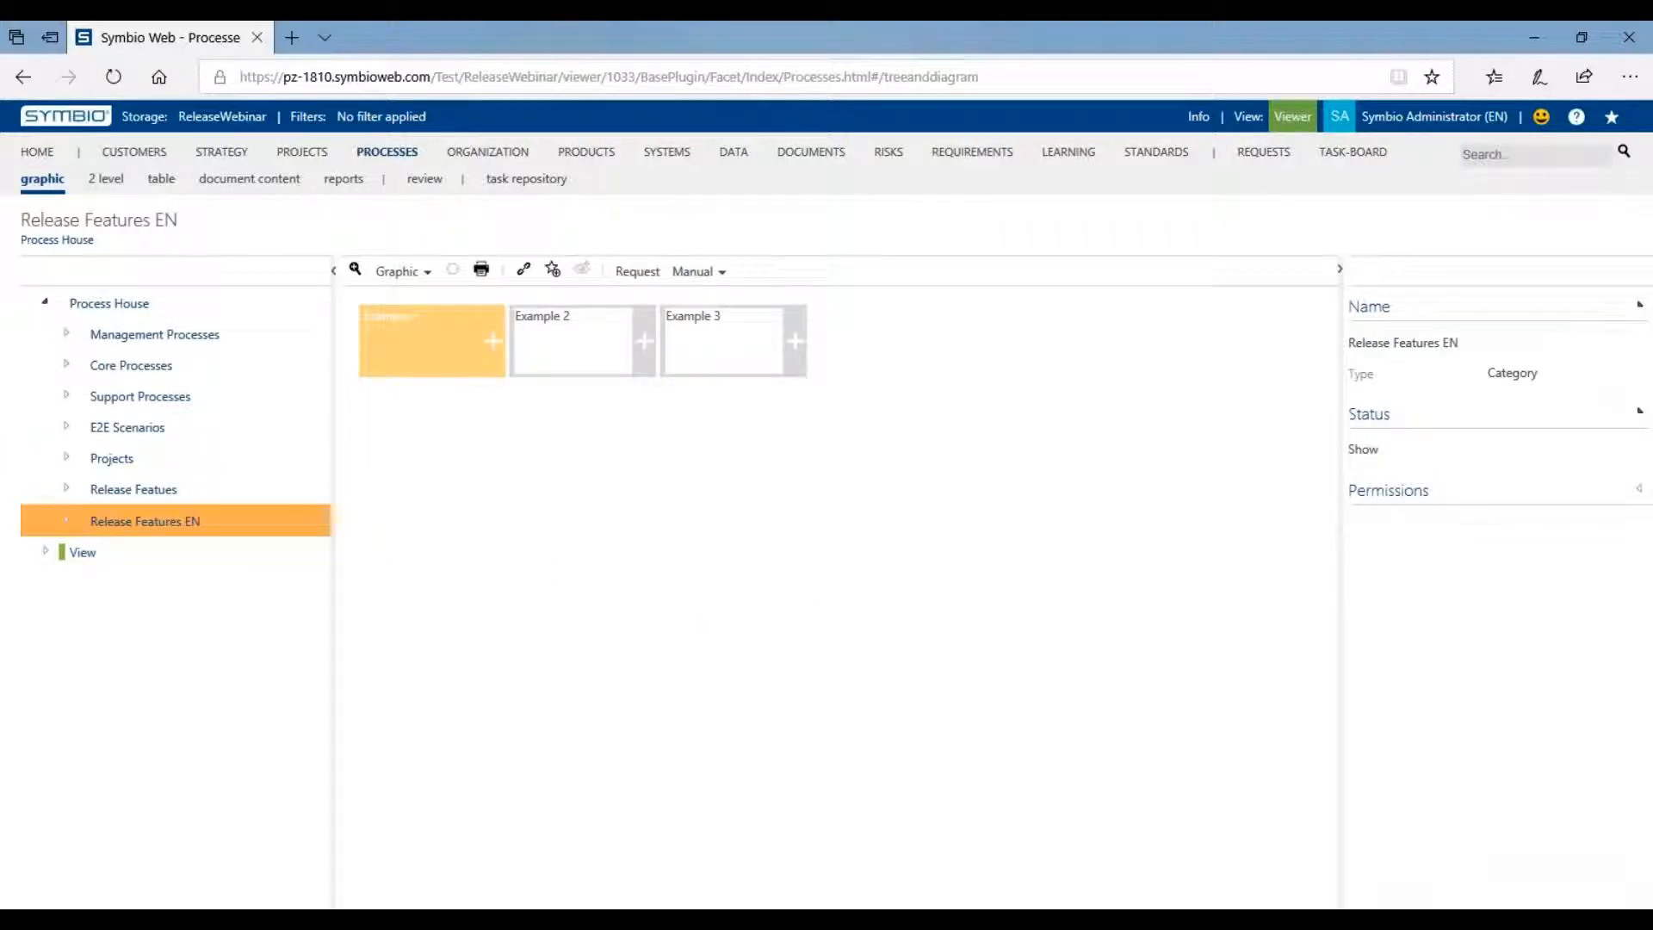
Open Example 1 in the viewer and display its released version 2.0
click(498, 342)
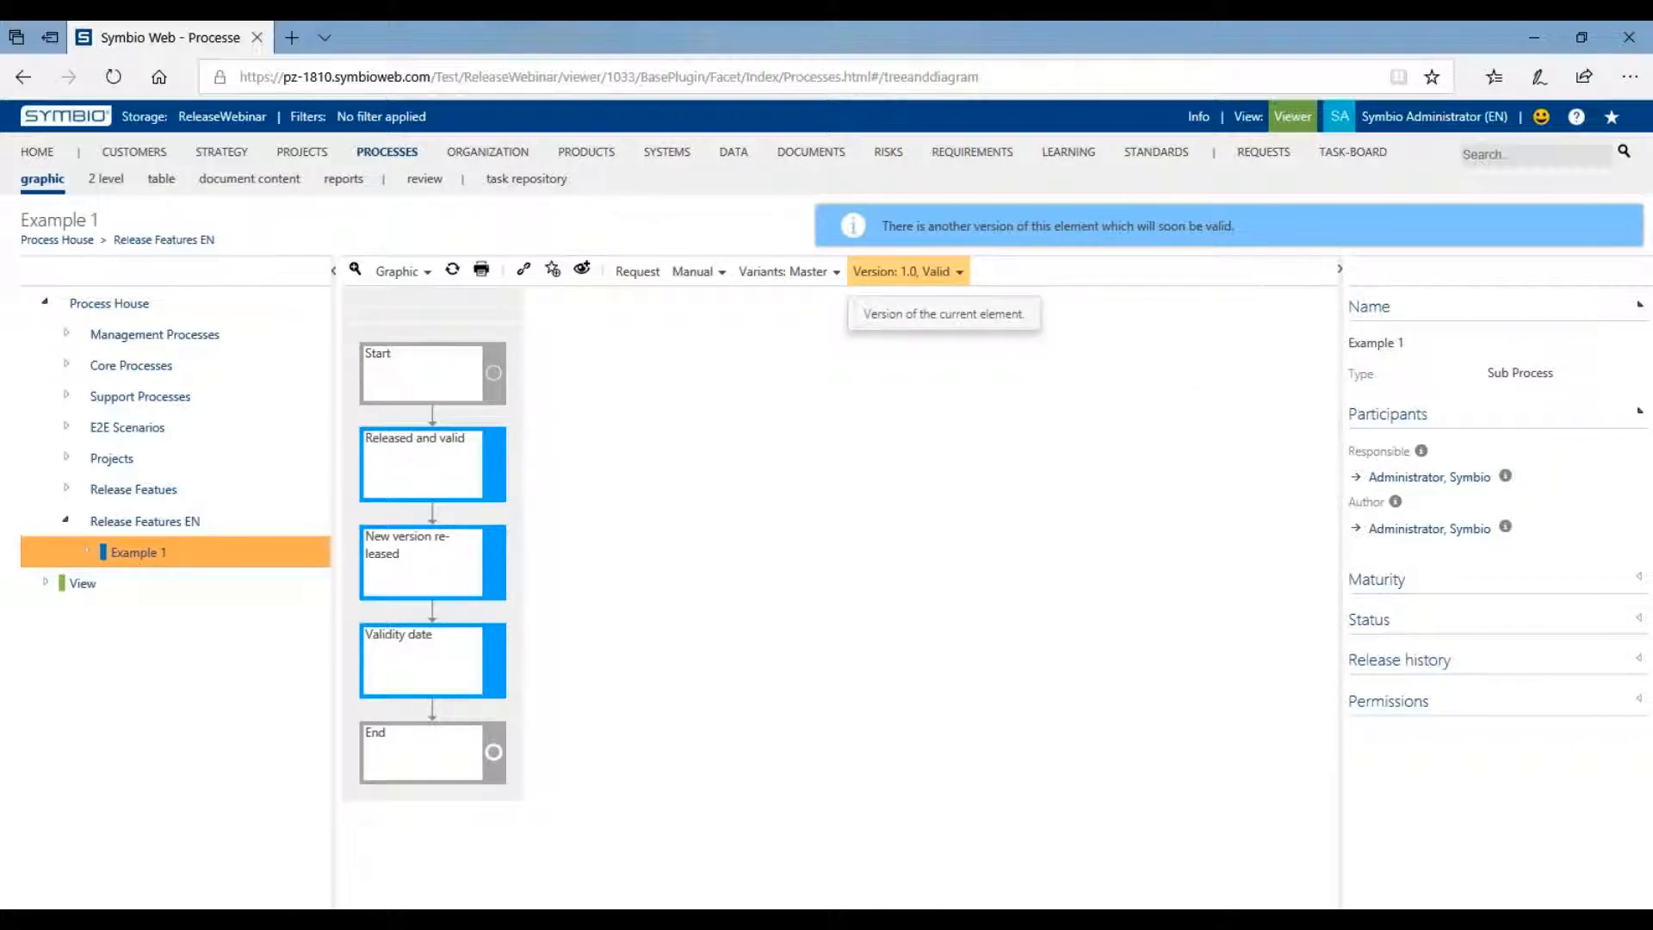
click(906, 272)
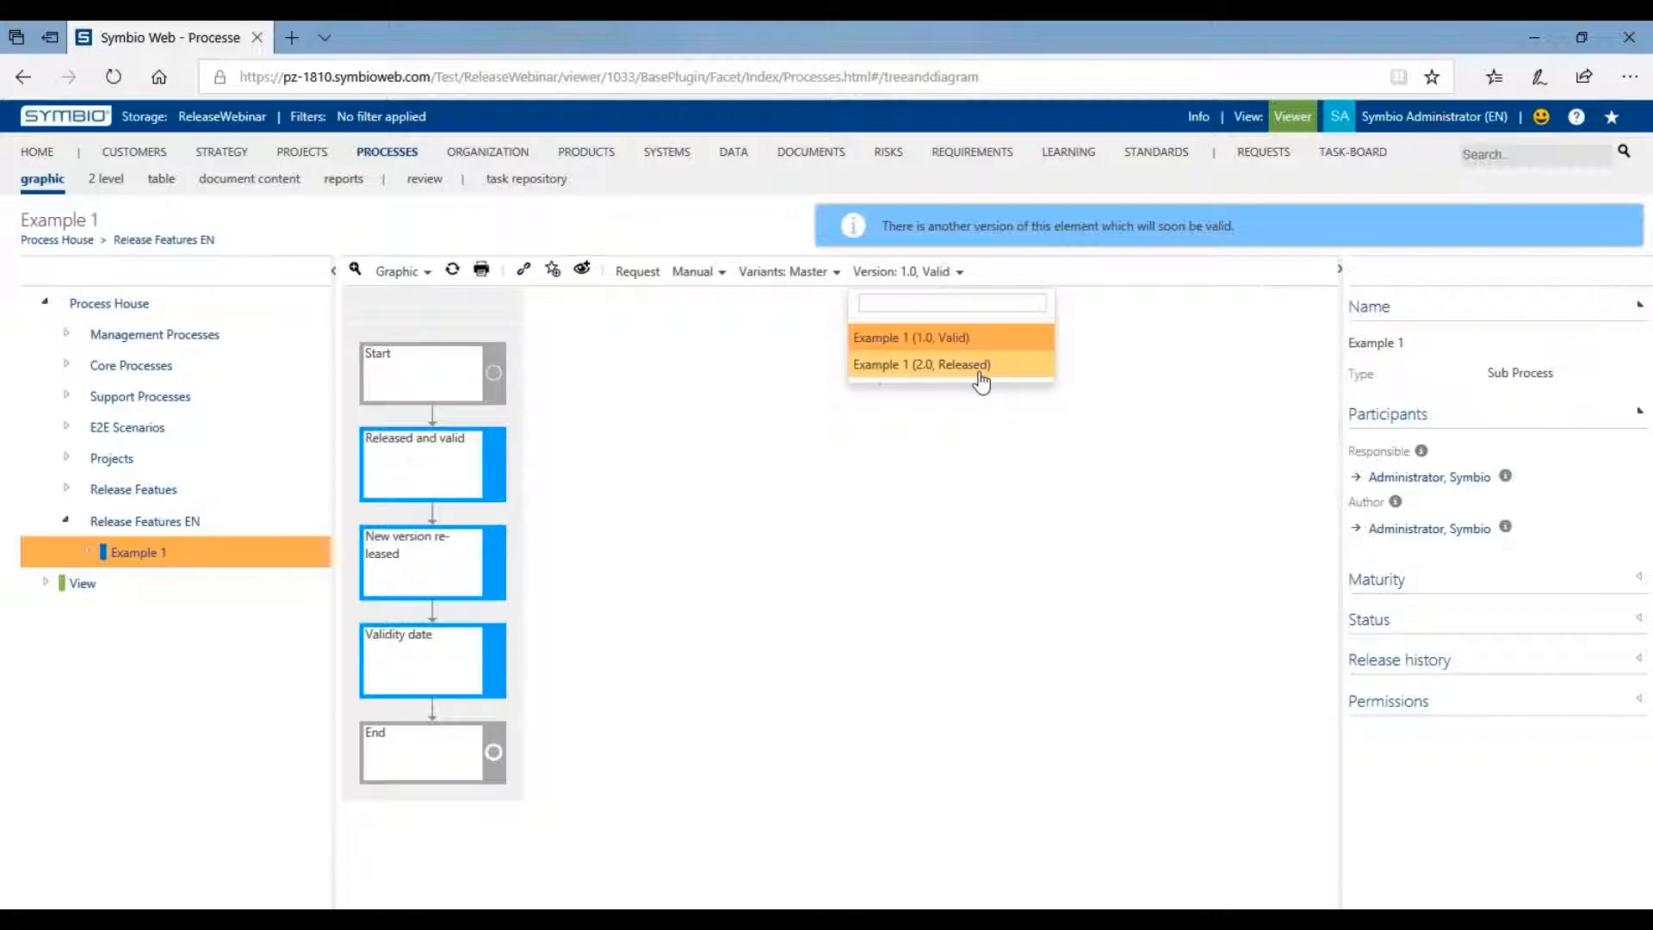
click(861, 368)
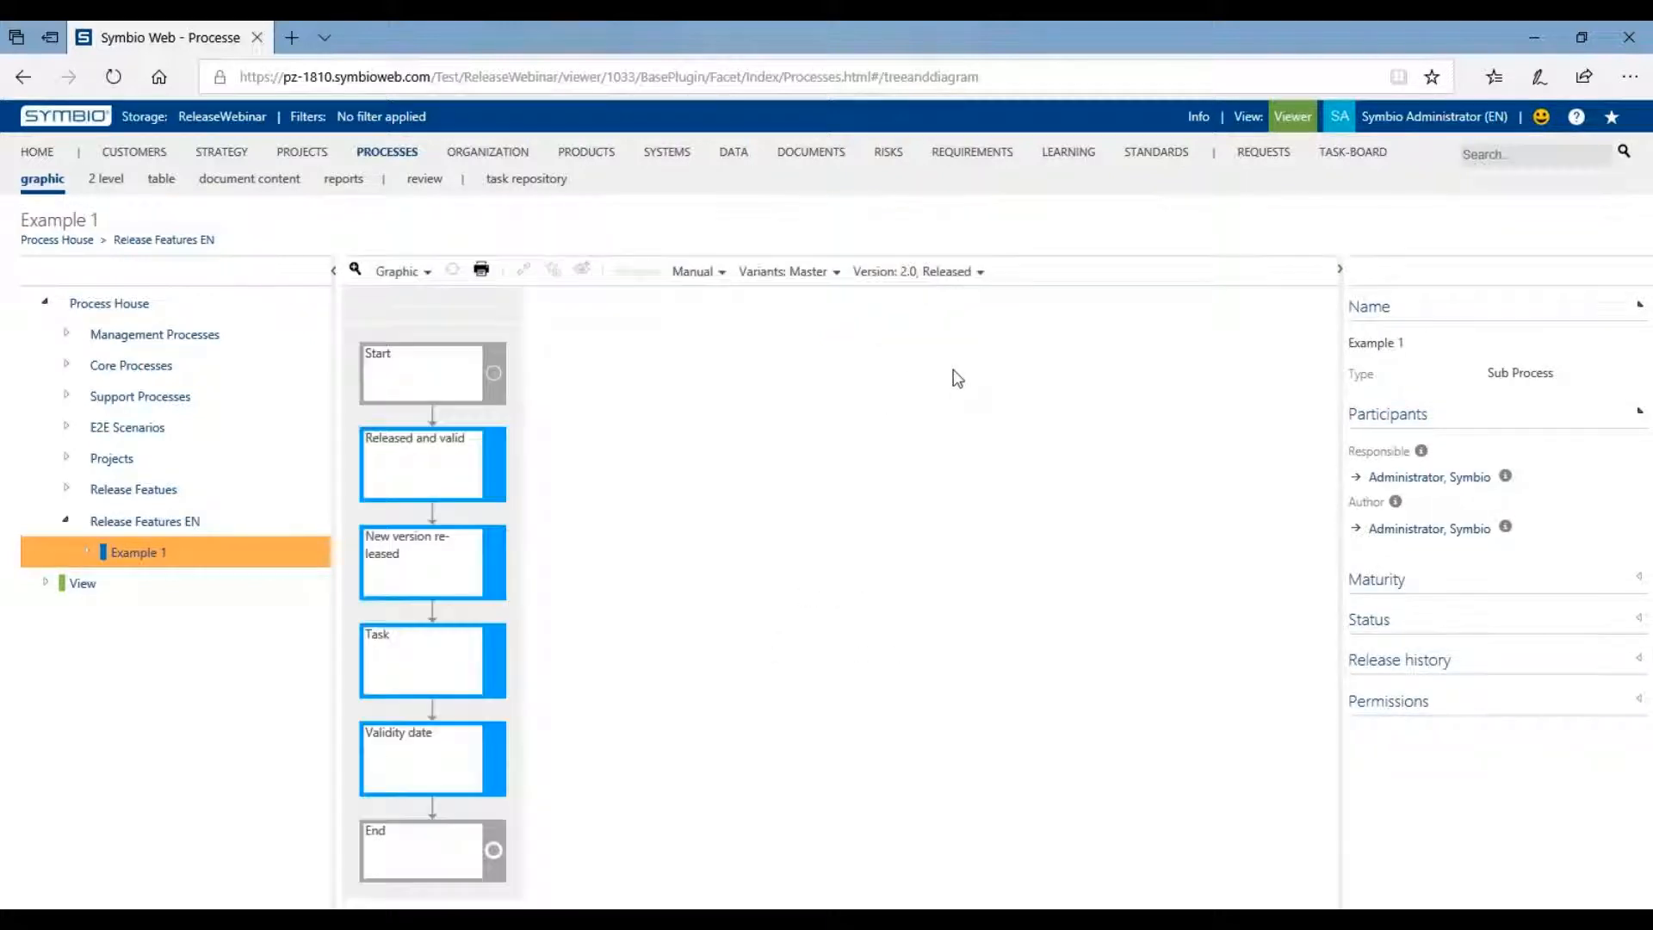
Return to the editor, open the state change for Example 2 and assign the administrator as Responsible
click(1293, 116)
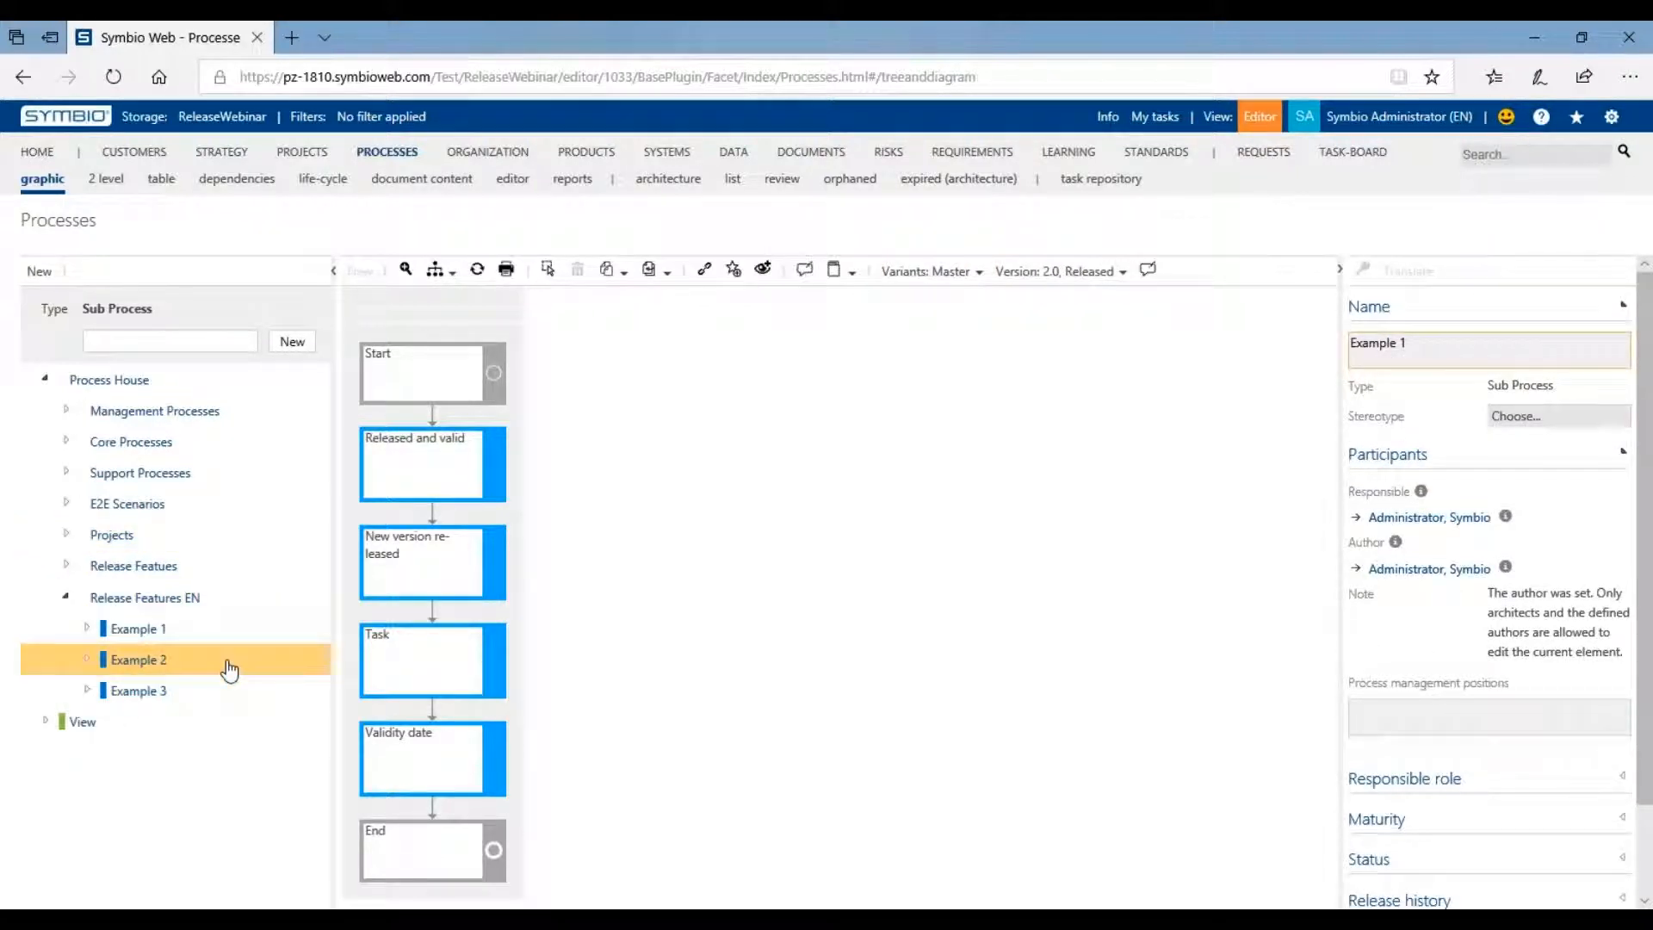
click(229, 670)
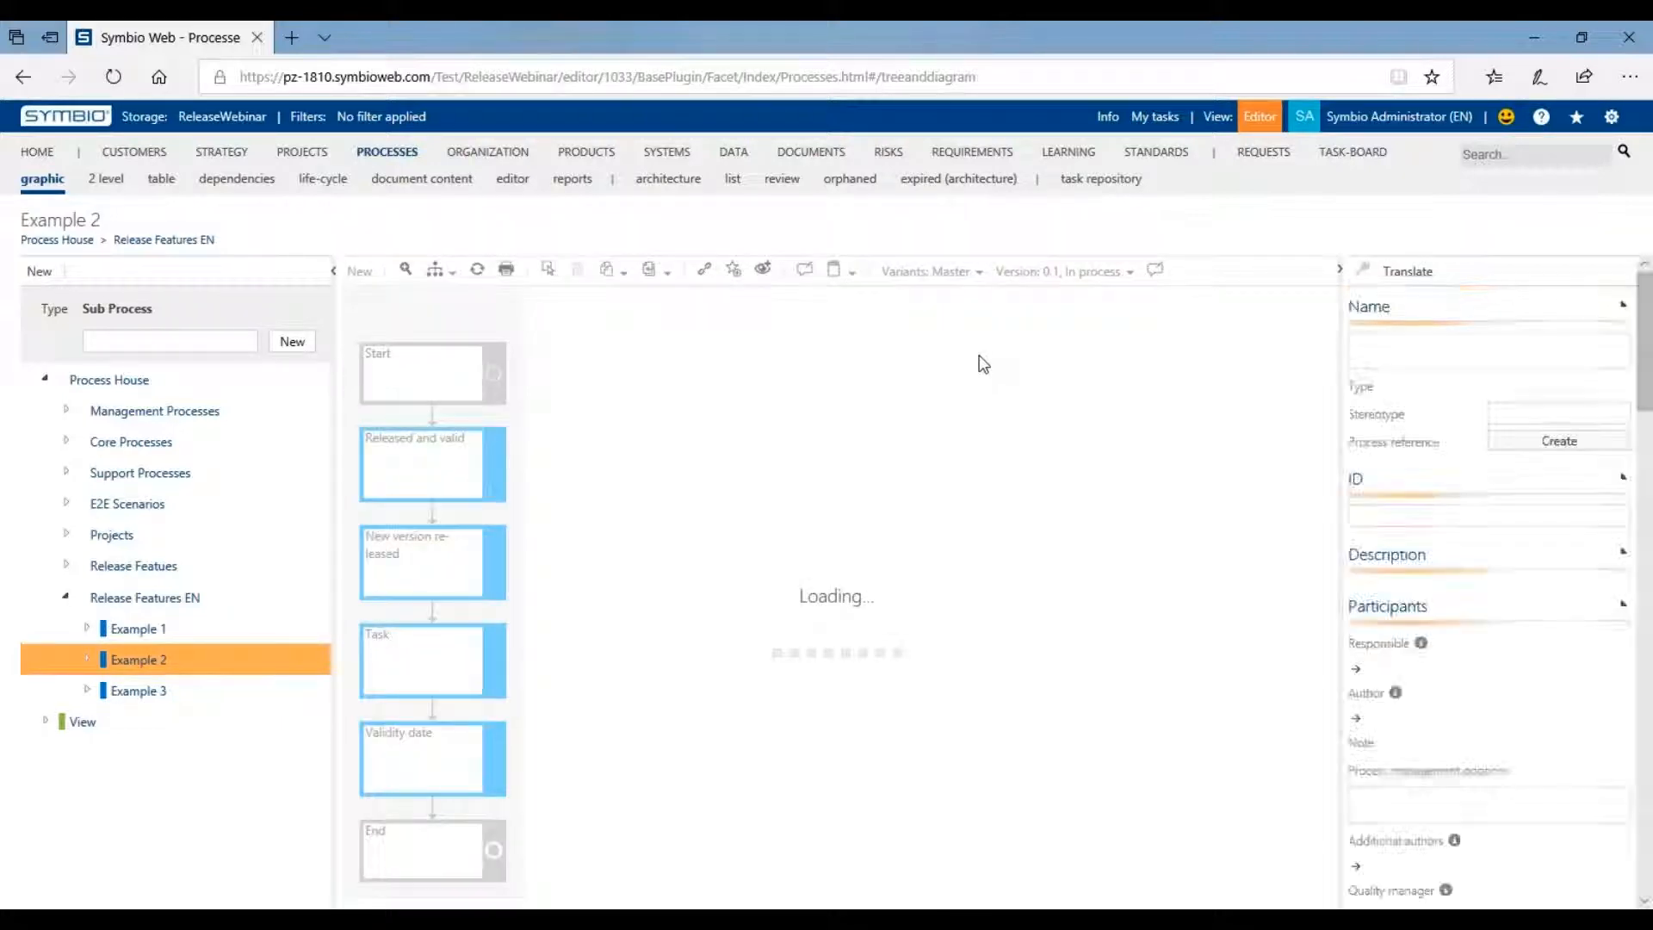
click(1045, 280)
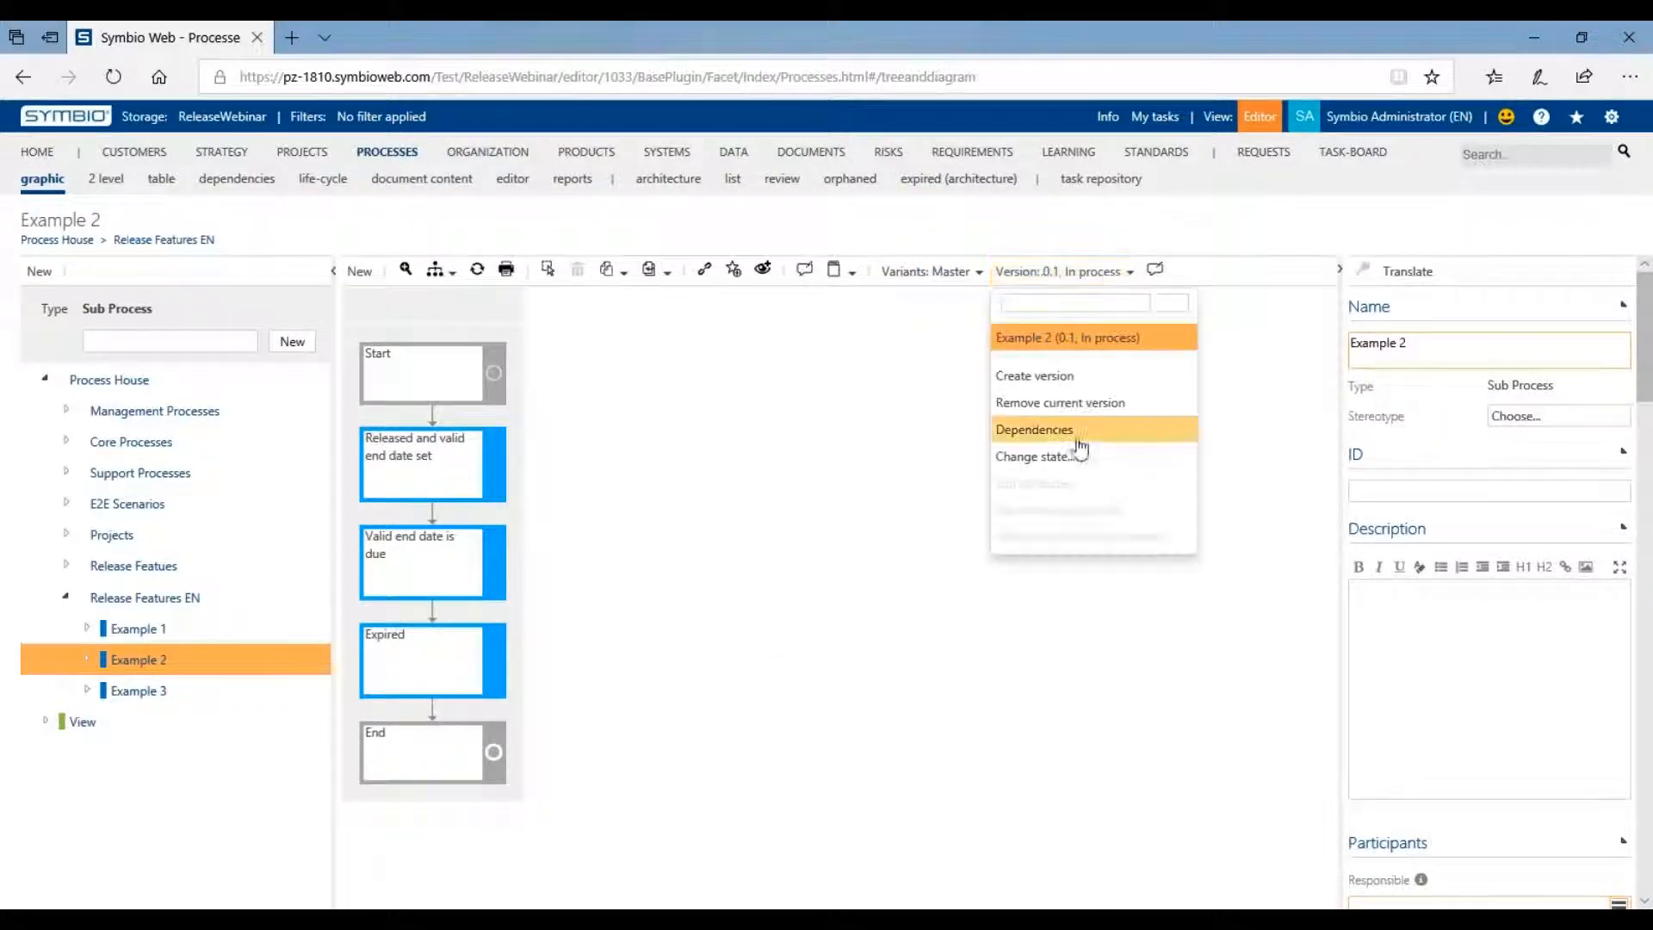
click(1079, 471)
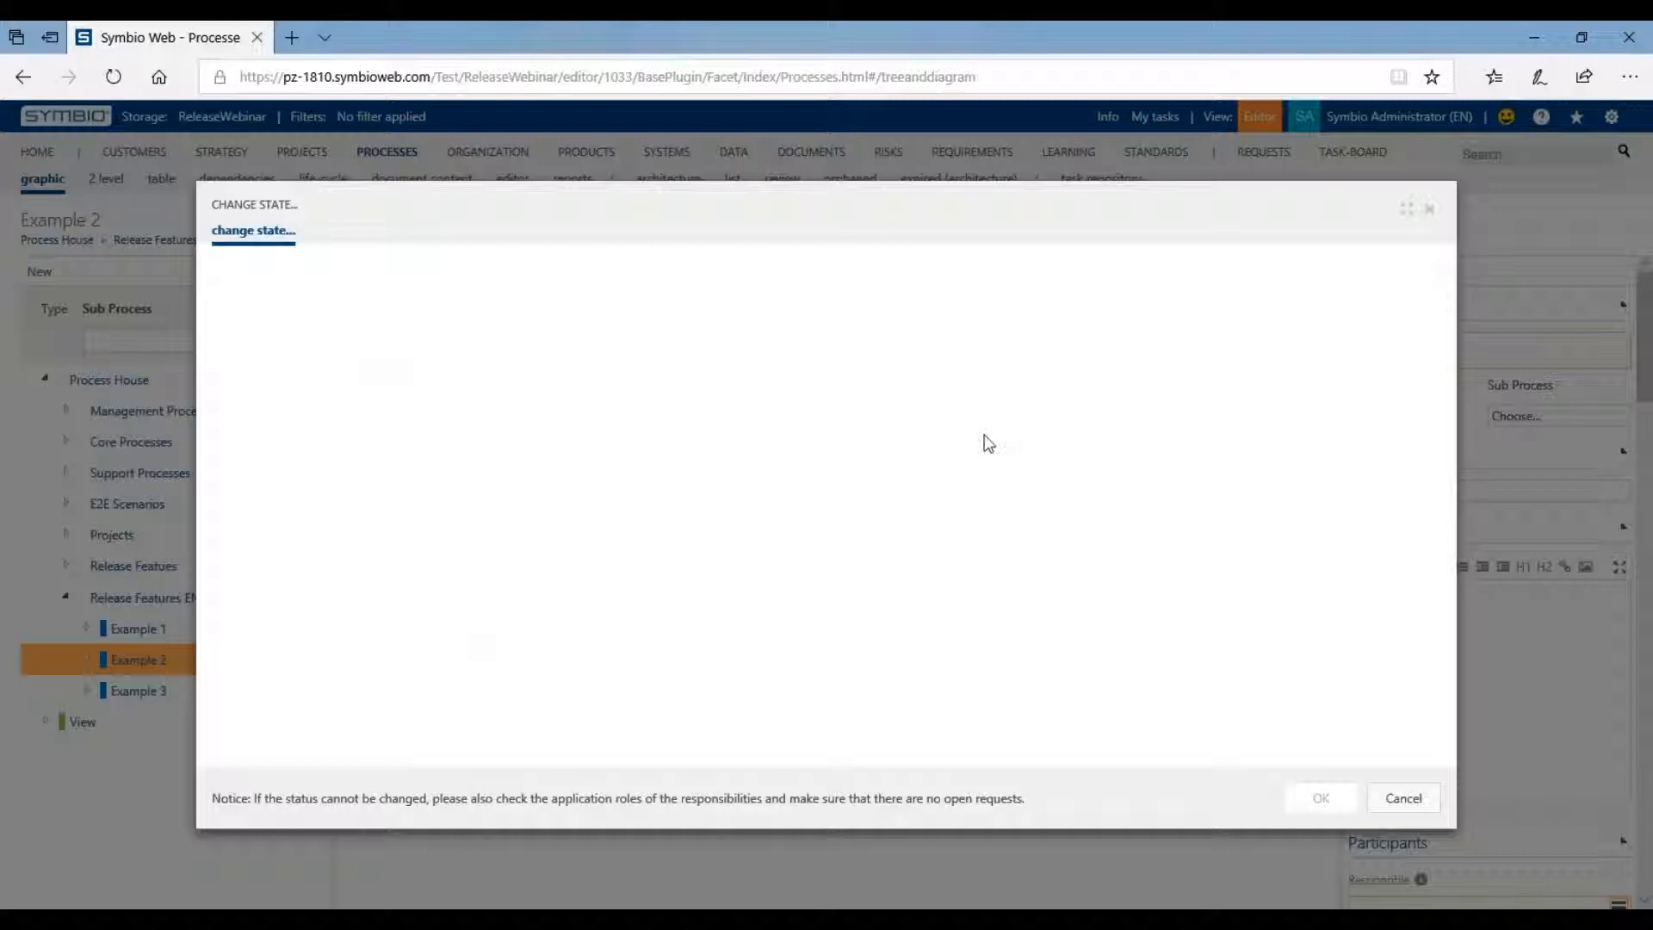
scroll(579, 545, down, 1)
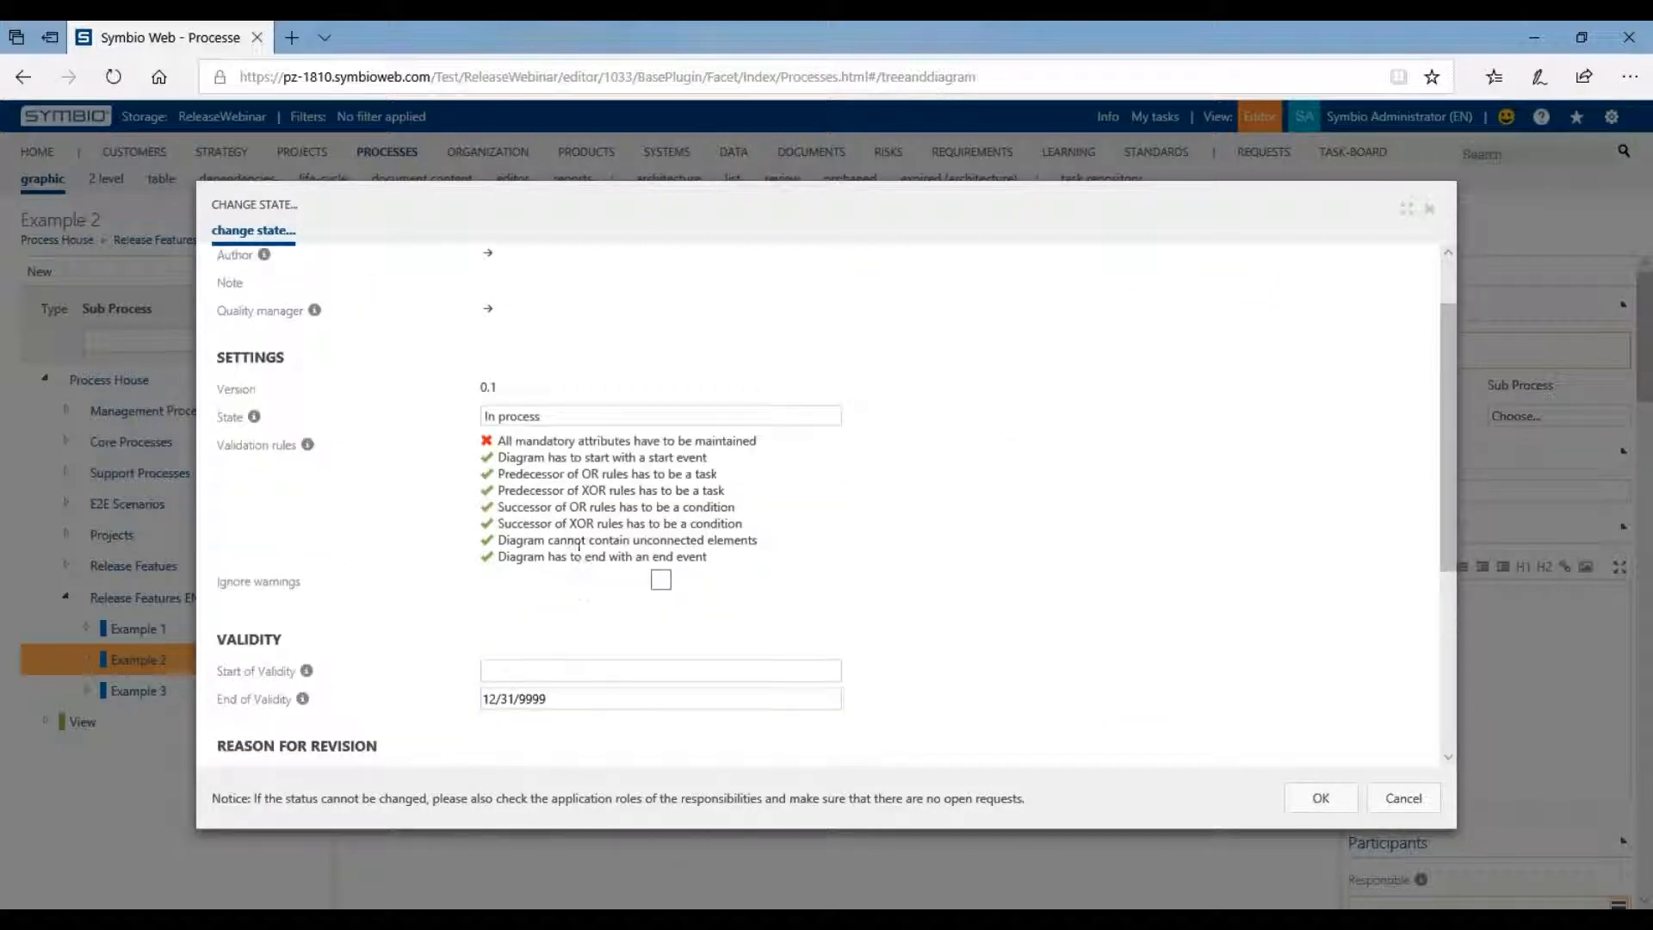
scroll(617, 344, up, 2)
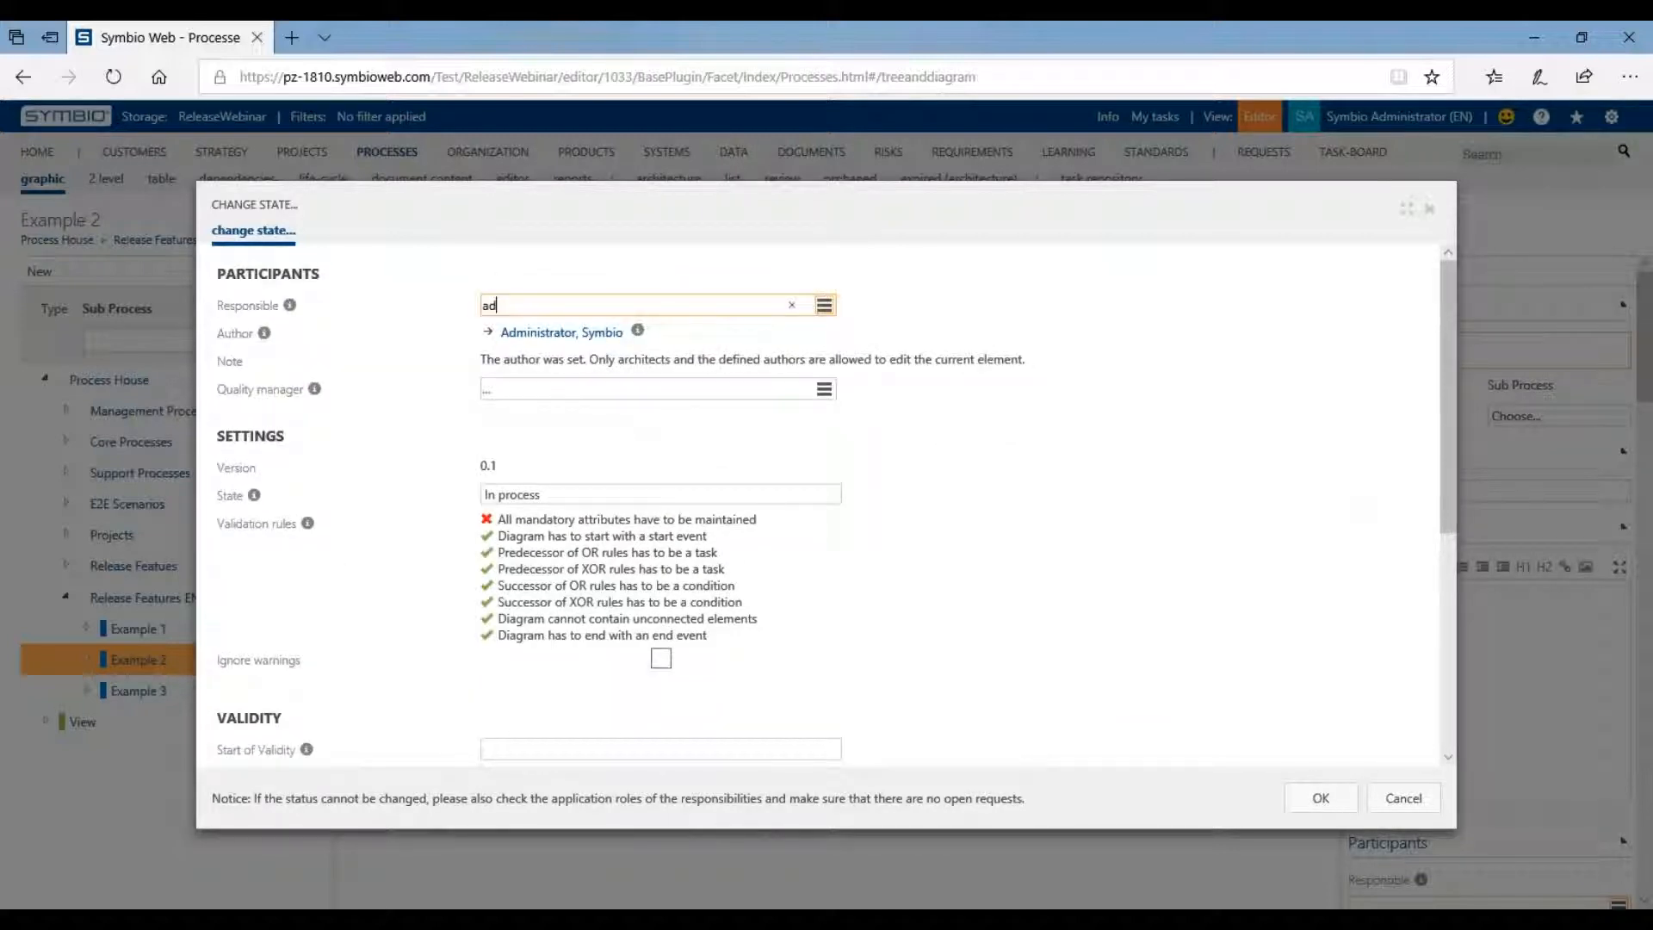
text(m)
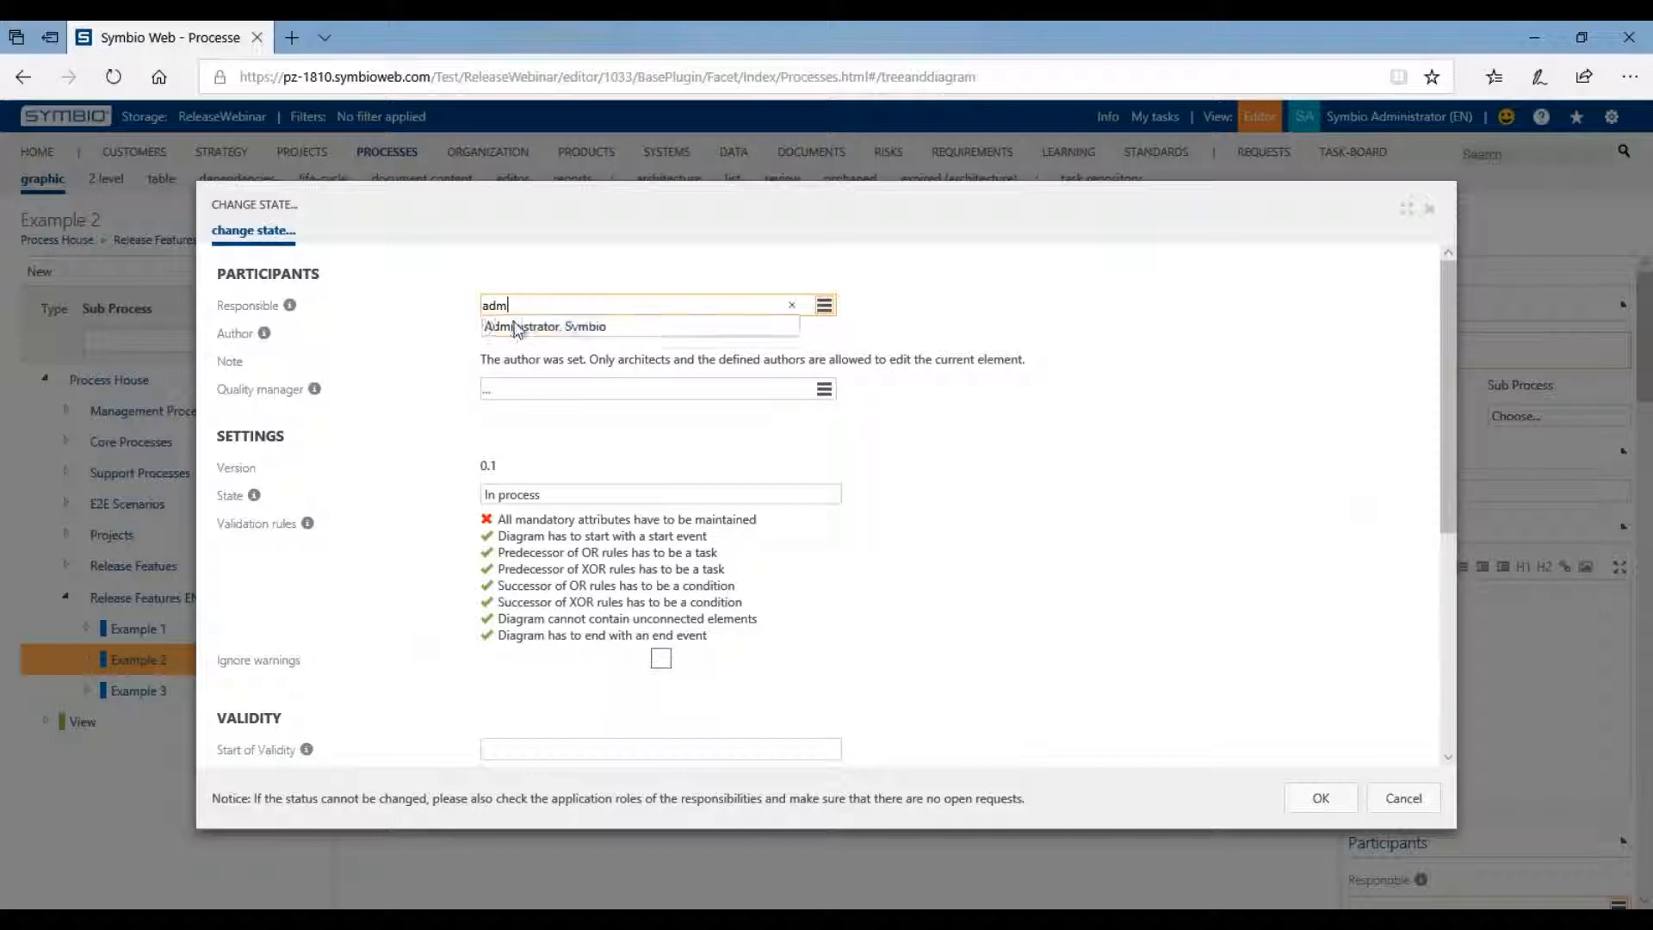
click(546, 322)
Enter "aba" as the reason for revision of Example 2
scroll(853, 669, down, 2)
scroll(852, 669, down, 1)
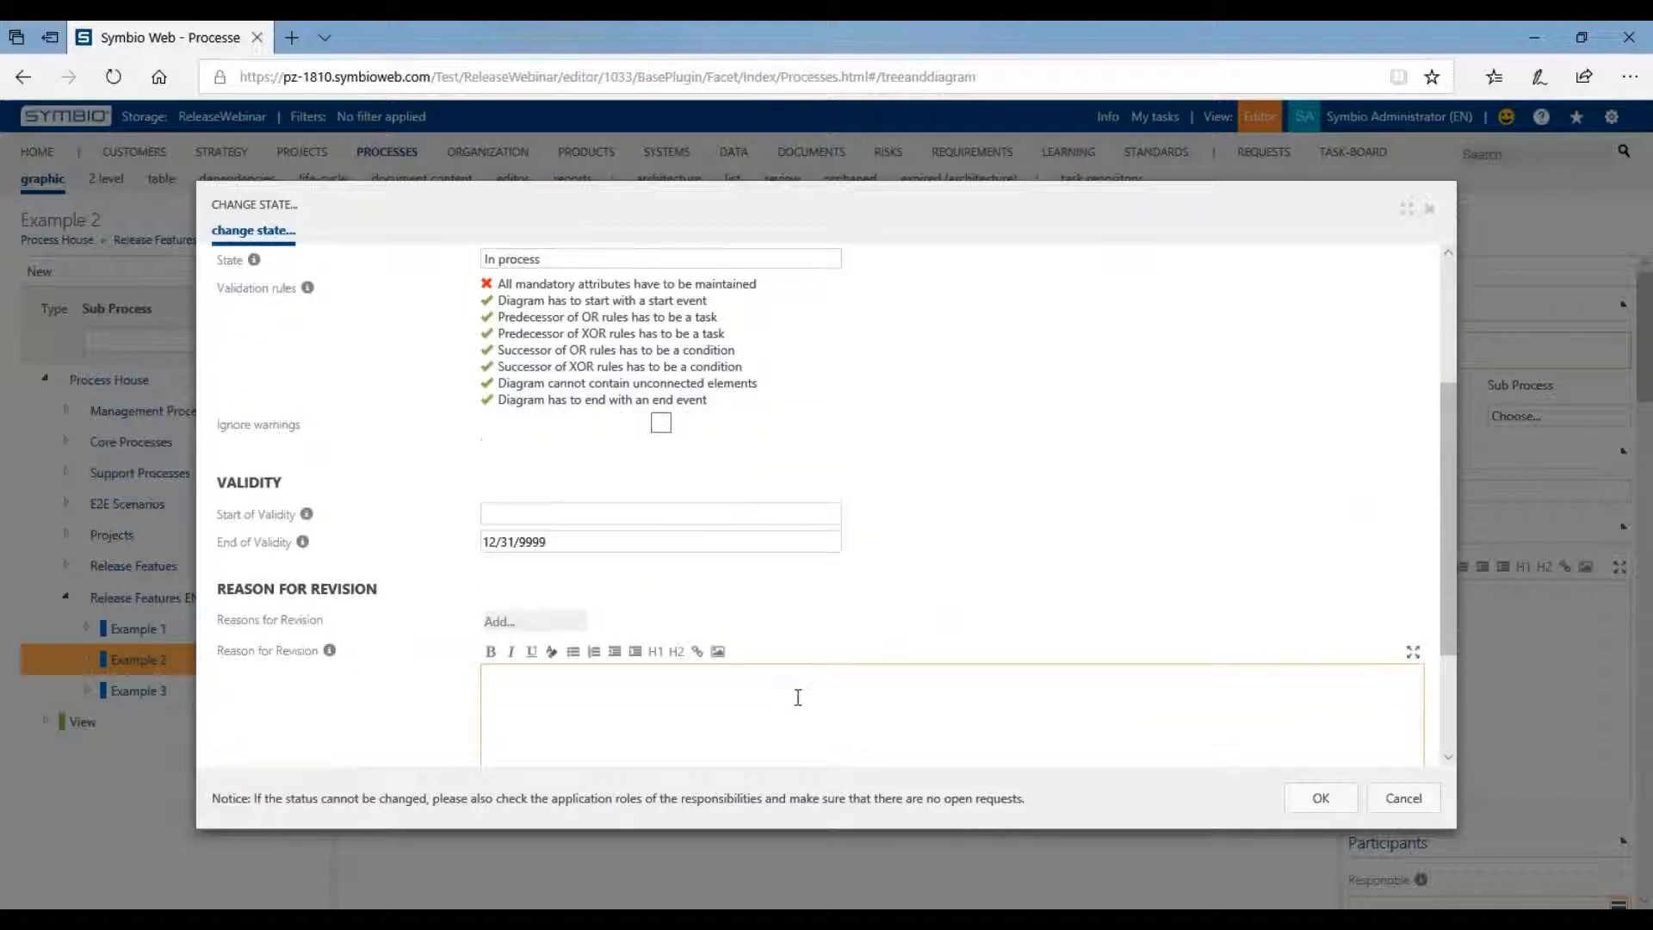
scroll(628, 590, up, 2)
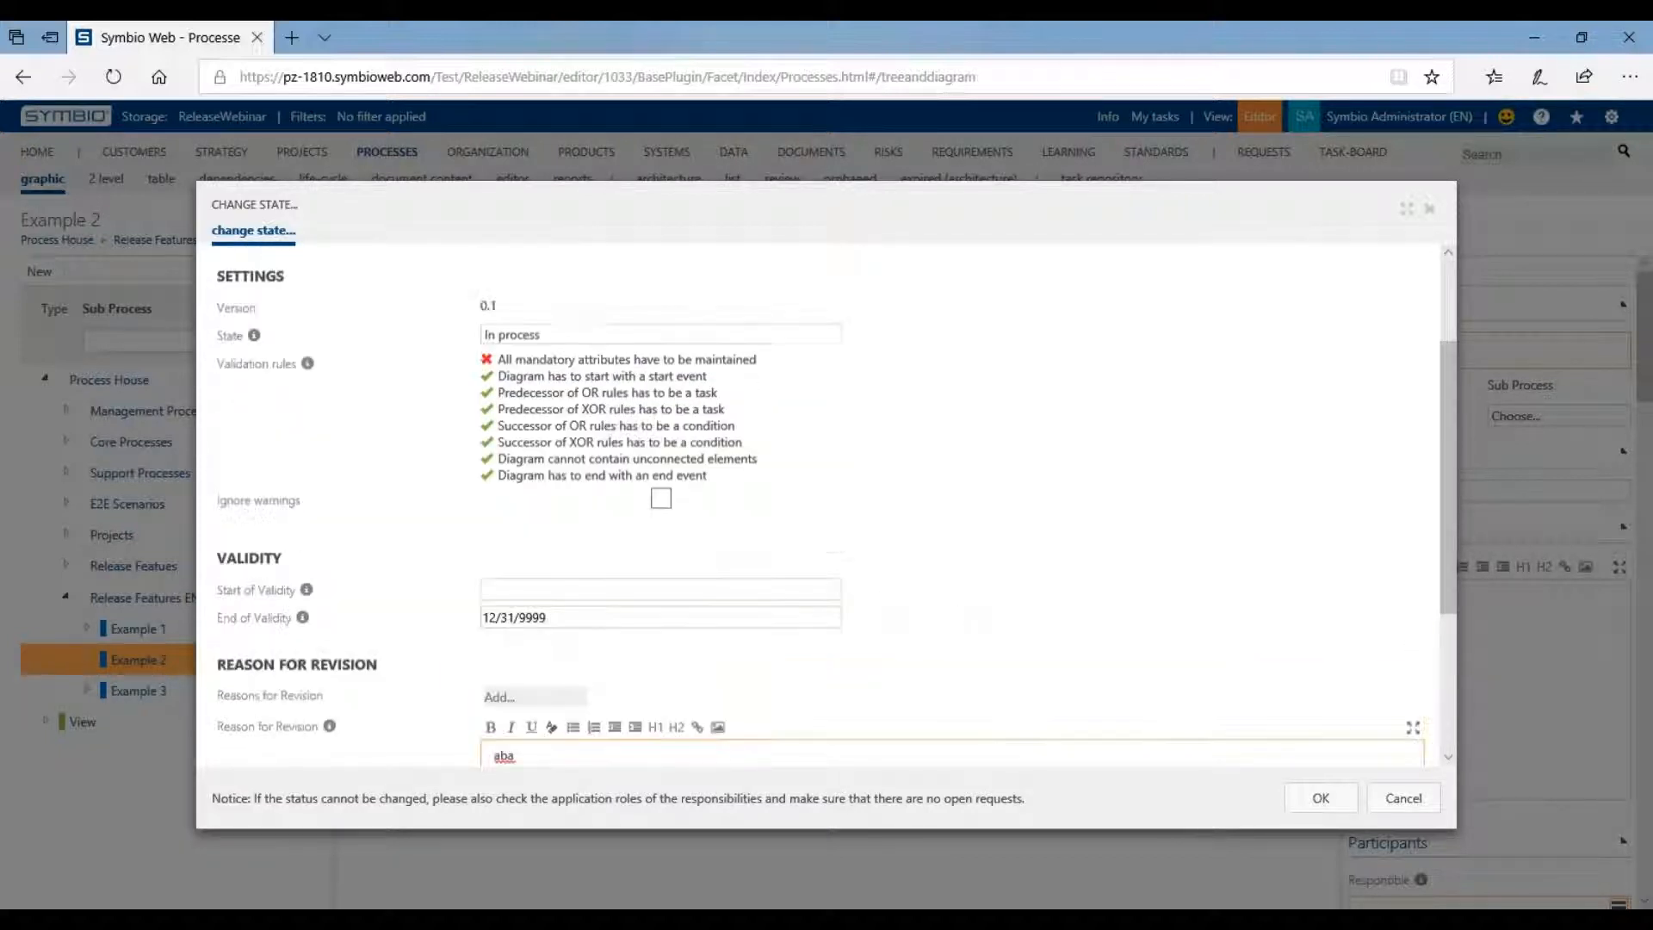
Set the end of validity of Example 2 to 12/31/2018 and confirm the state change dialog
click(627, 669)
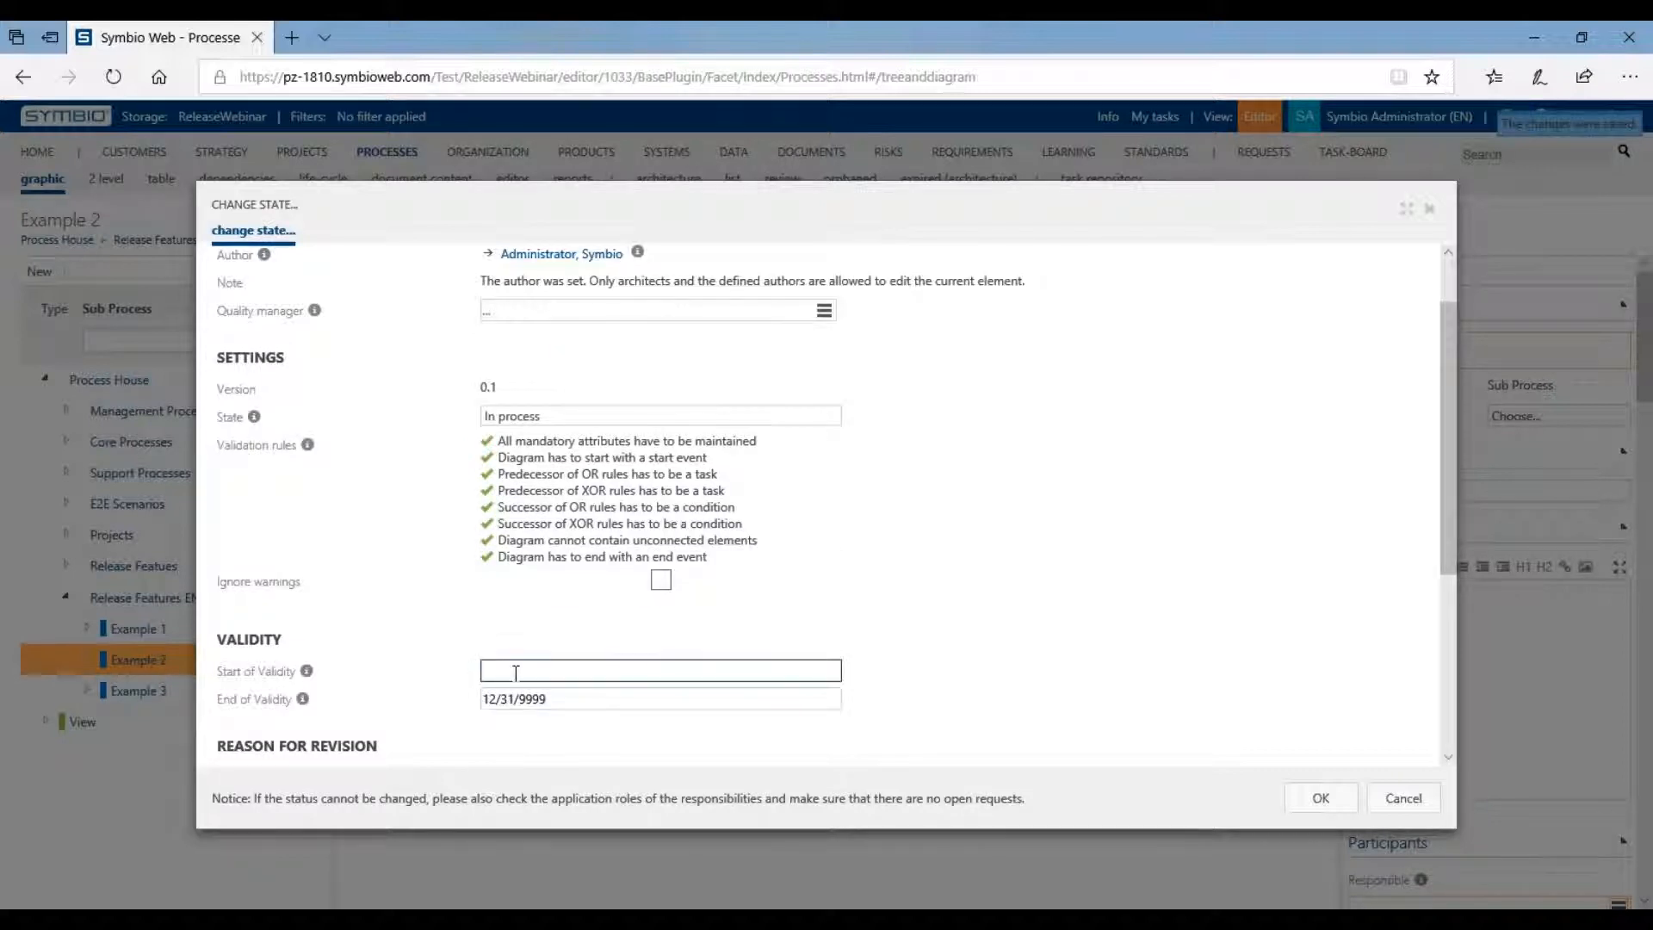
click(767, 697)
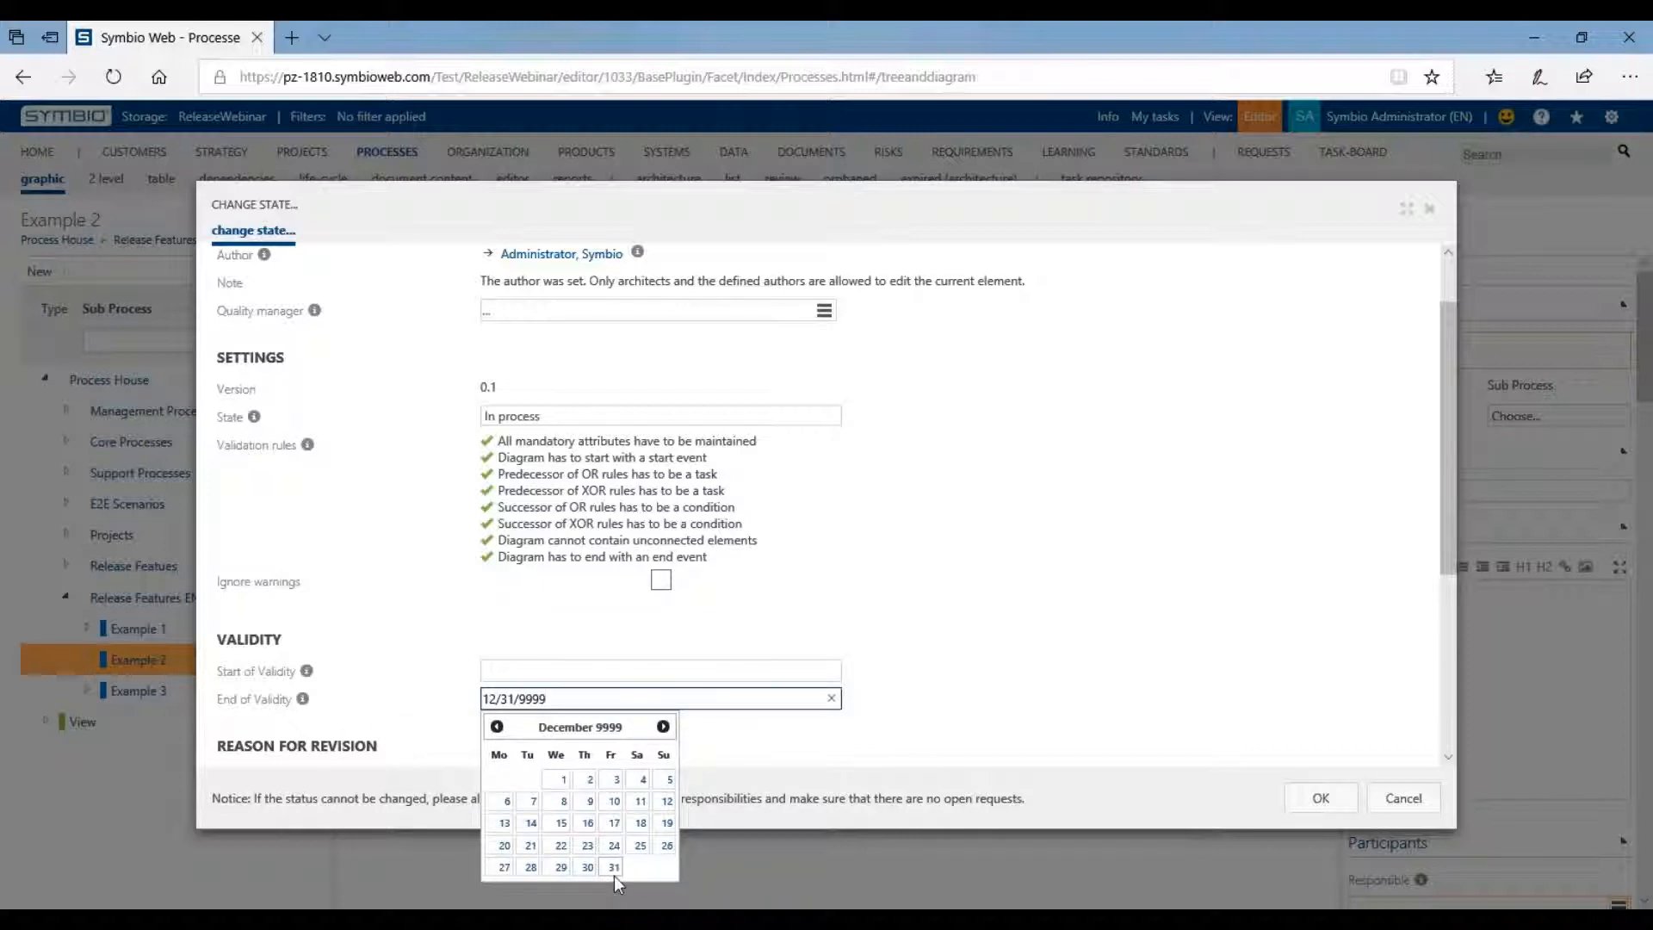
double_click(543, 697)
text(2018)
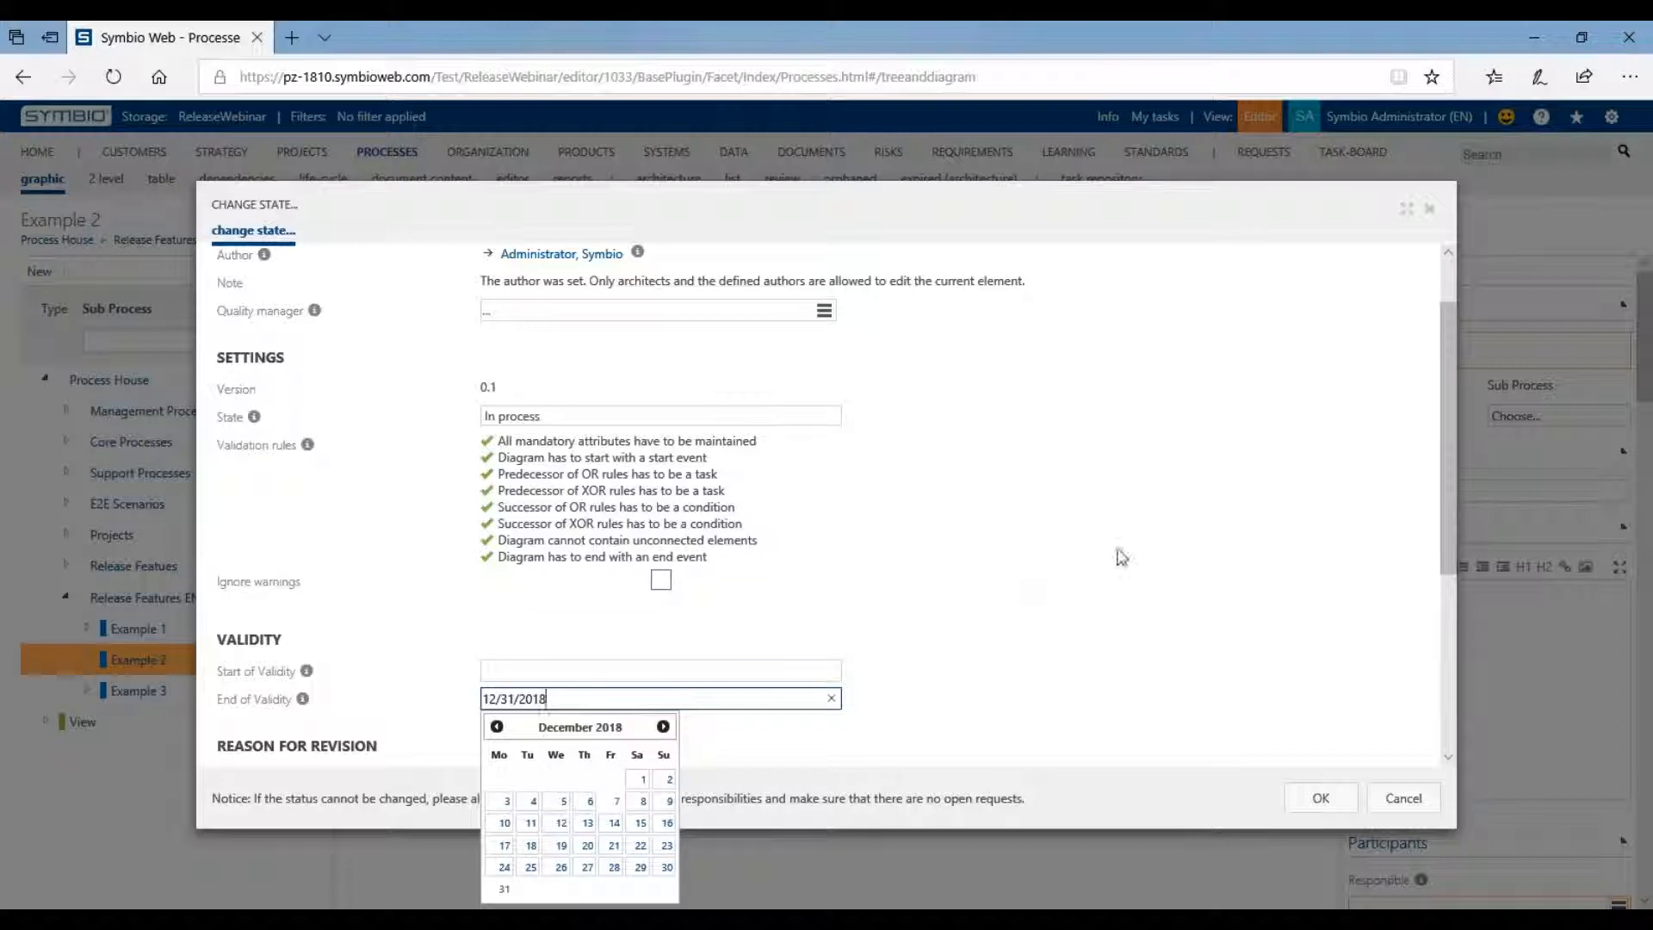
click(1122, 558)
click(1308, 796)
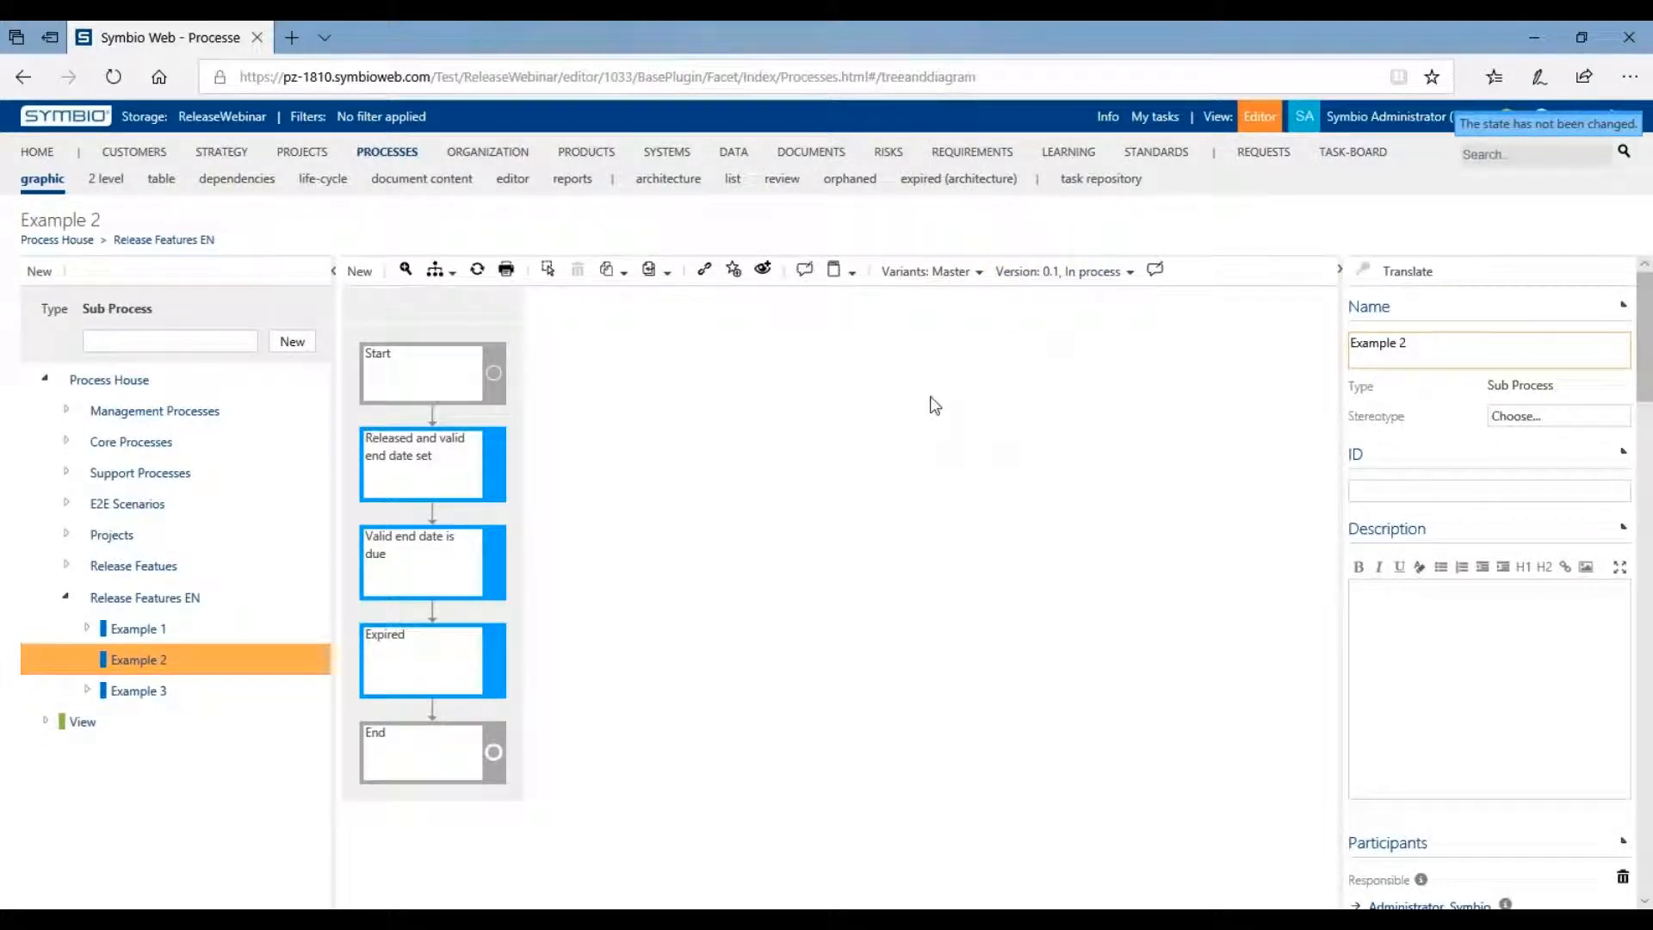
Open the state change for version 0.1 of Example 3 and assign the administrator as Responsible
click(204, 699)
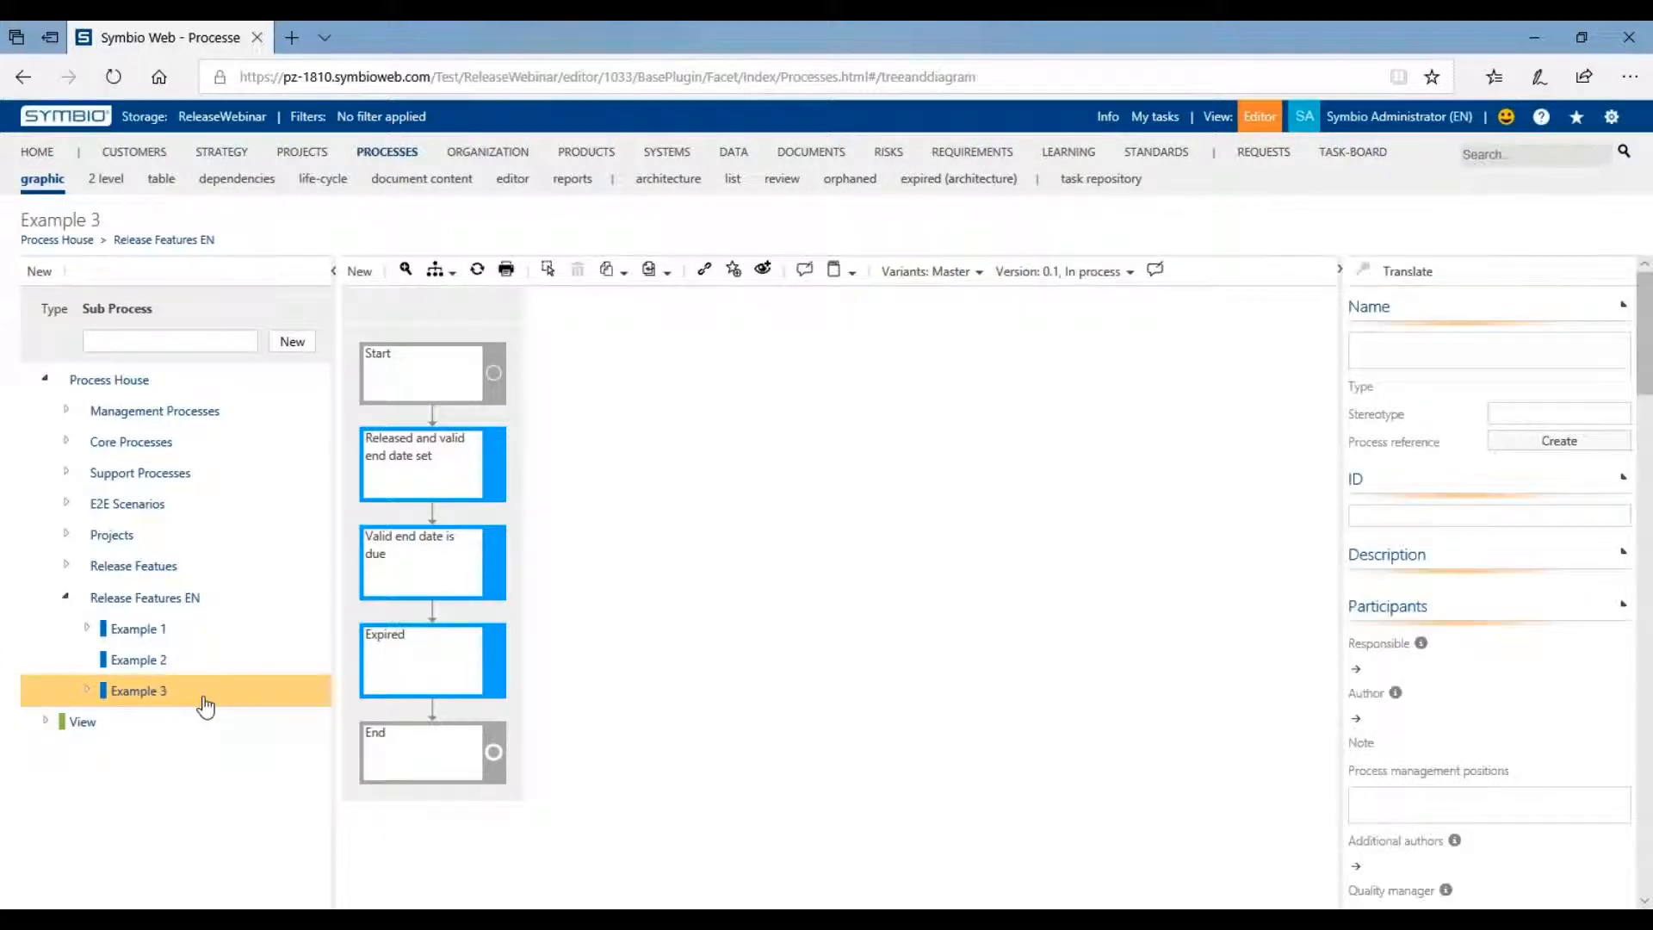
click(253, 696)
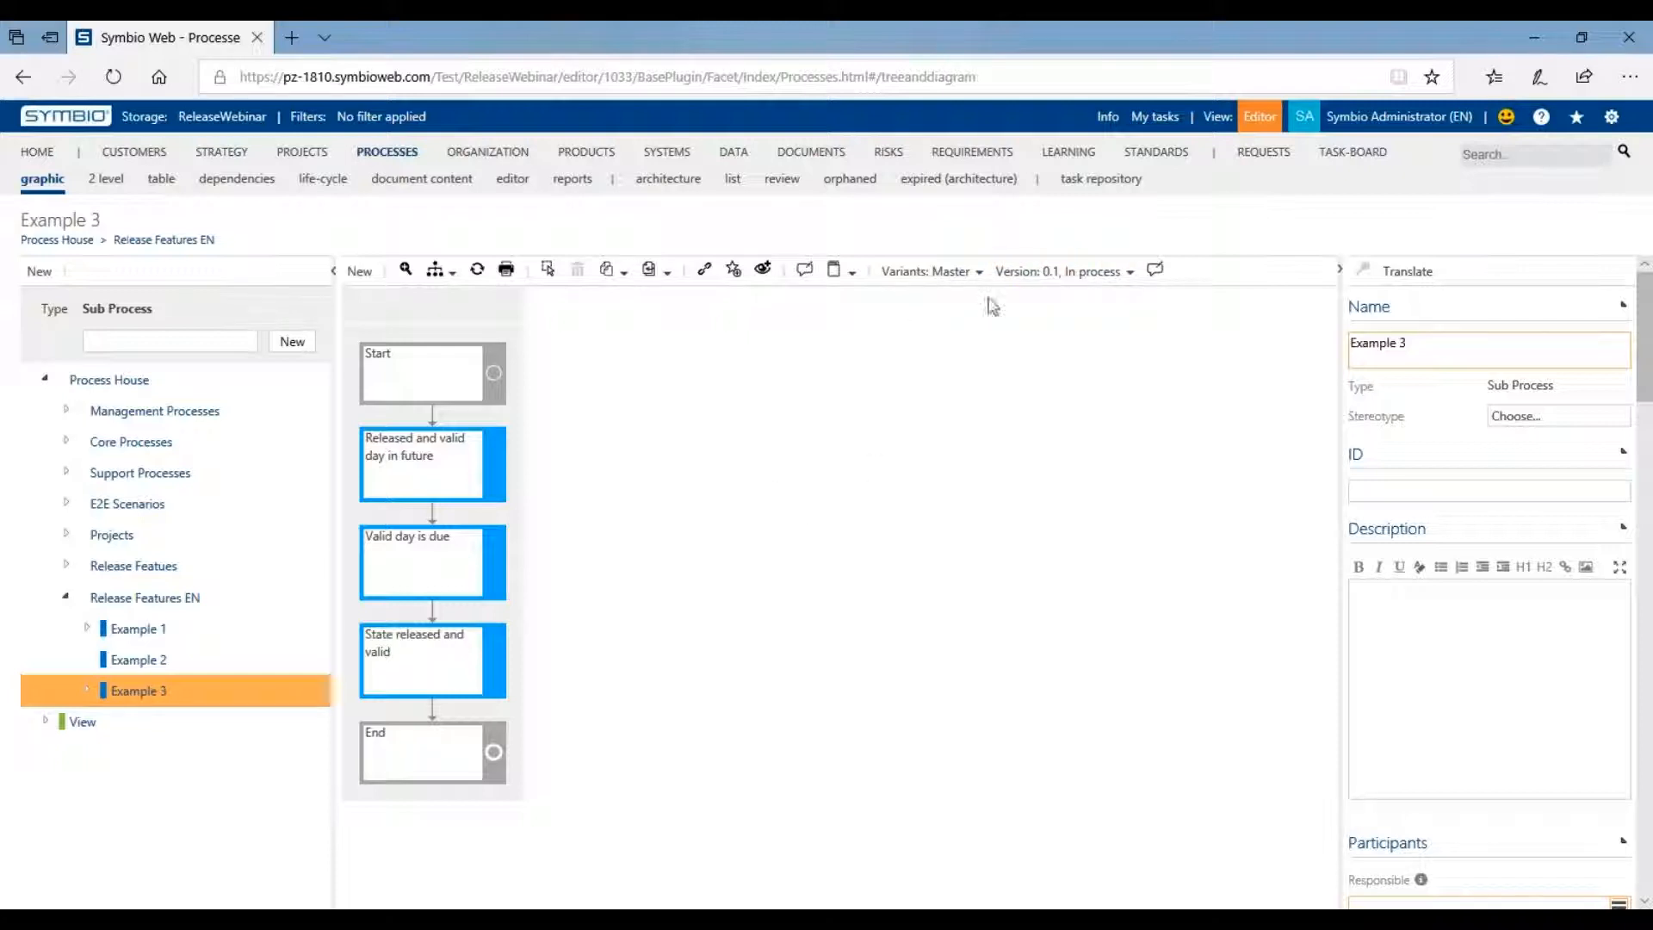
click(1040, 284)
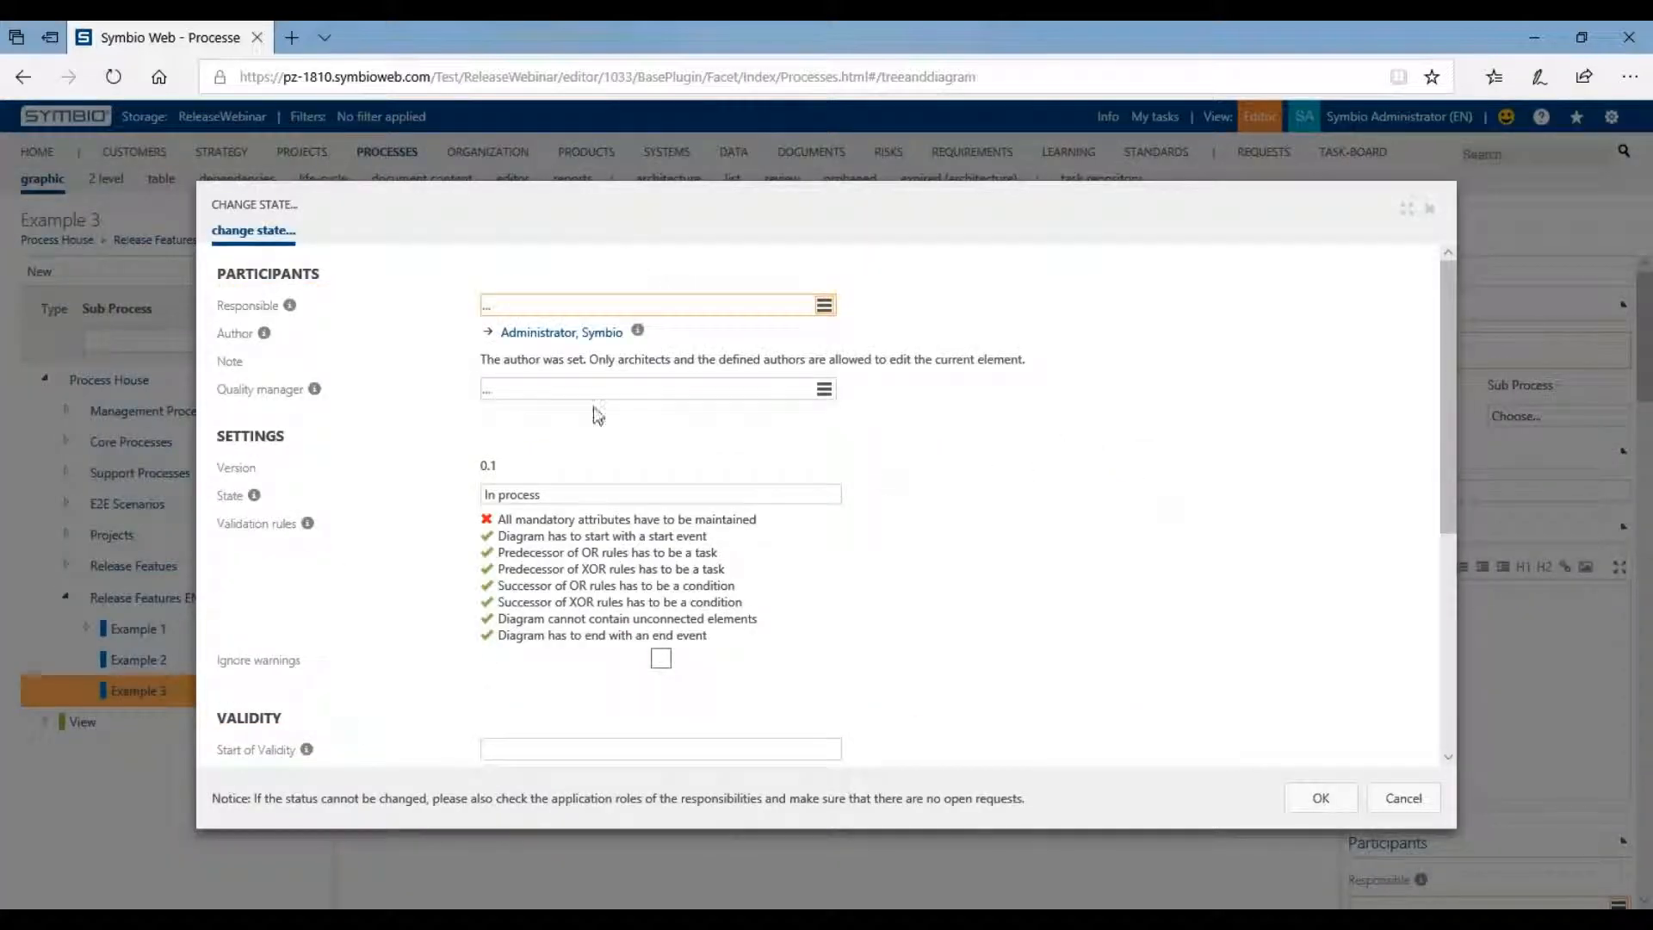
click(566, 314)
text(adm)
click(518, 329)
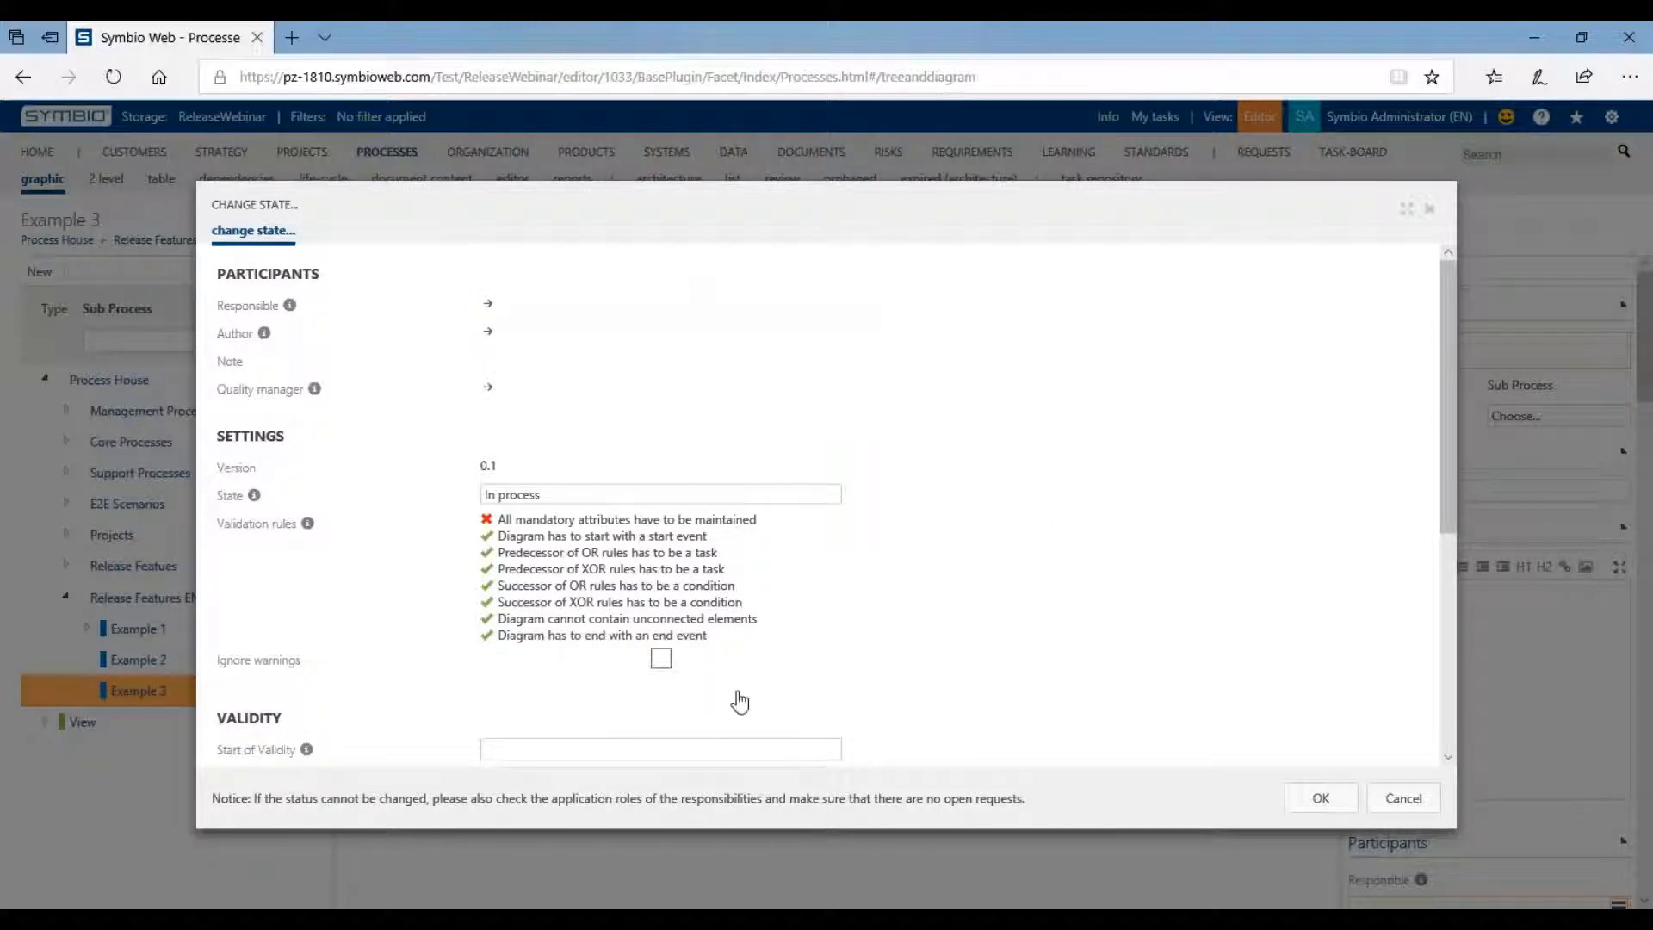
Enter "bab" as the reason for revision of Example 3
scroll(701, 723, down, 3)
click(708, 703)
text(bab)
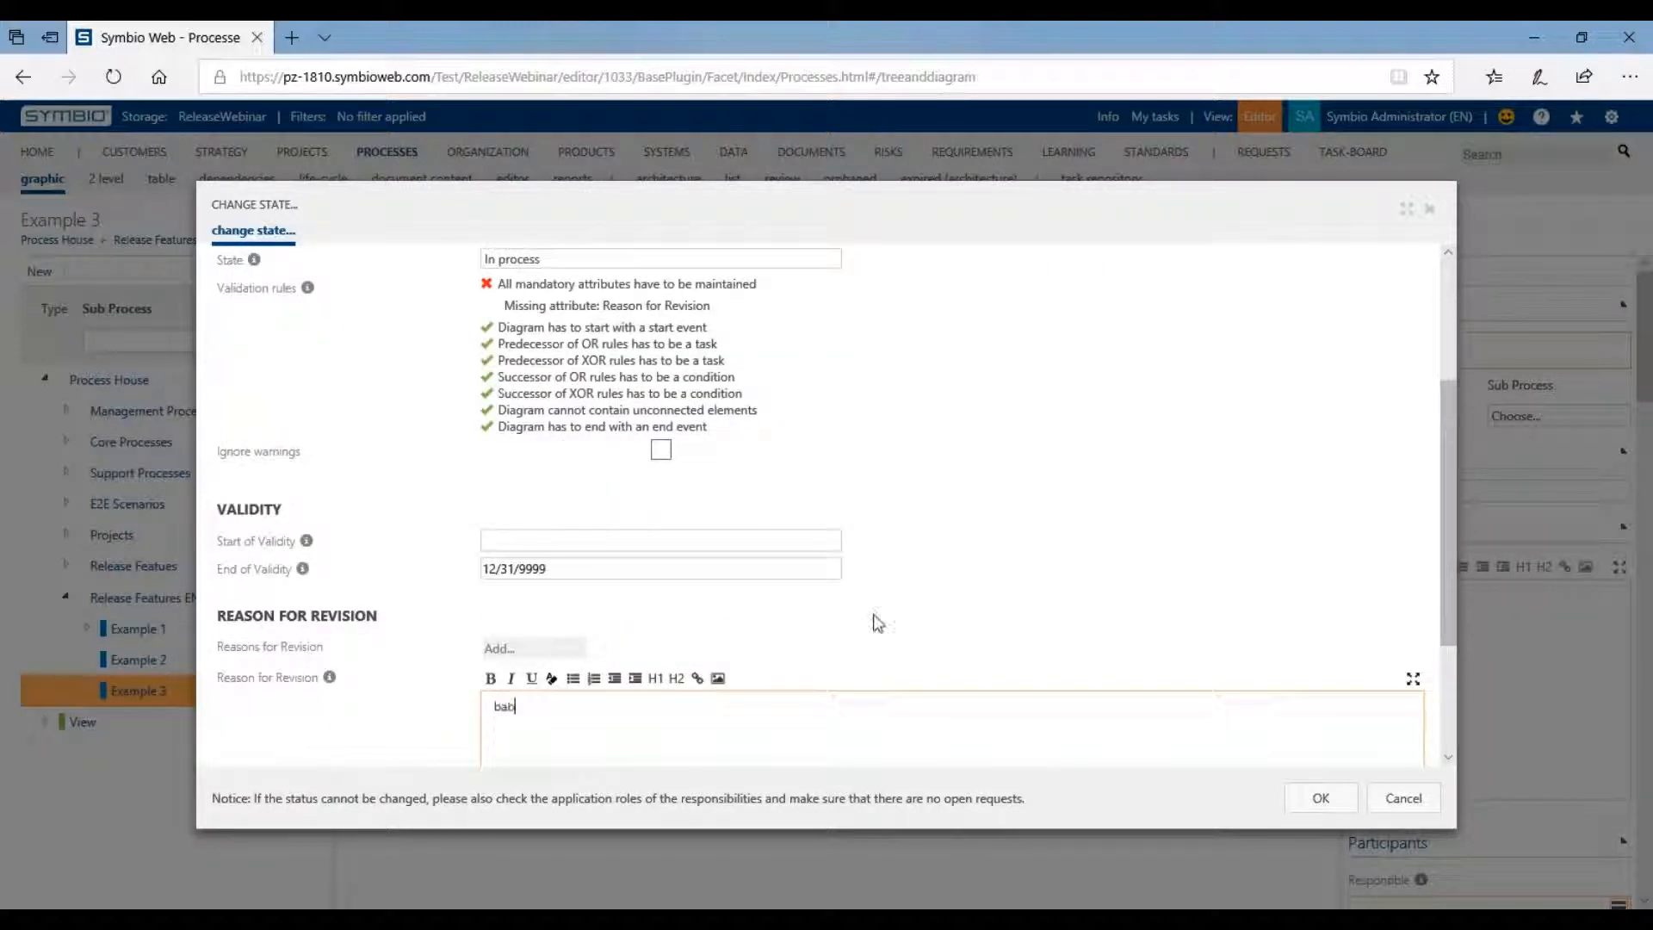
Set the start of validity of Example 3 to 12/7/2018
click(538, 592)
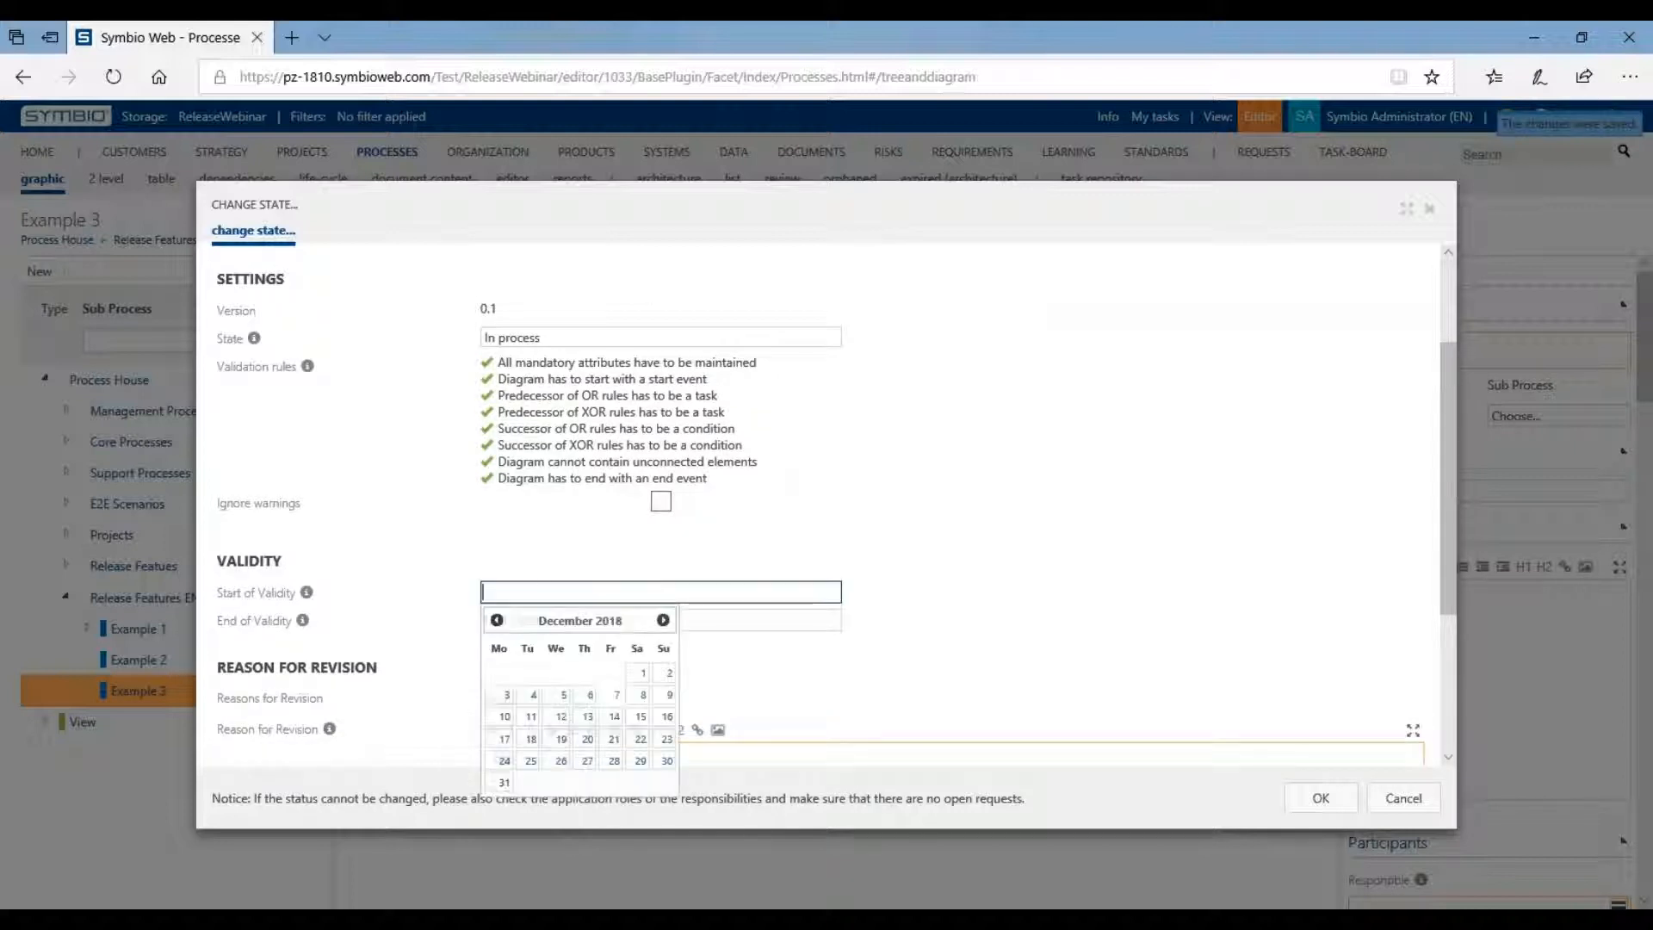
click(613, 697)
click(551, 620)
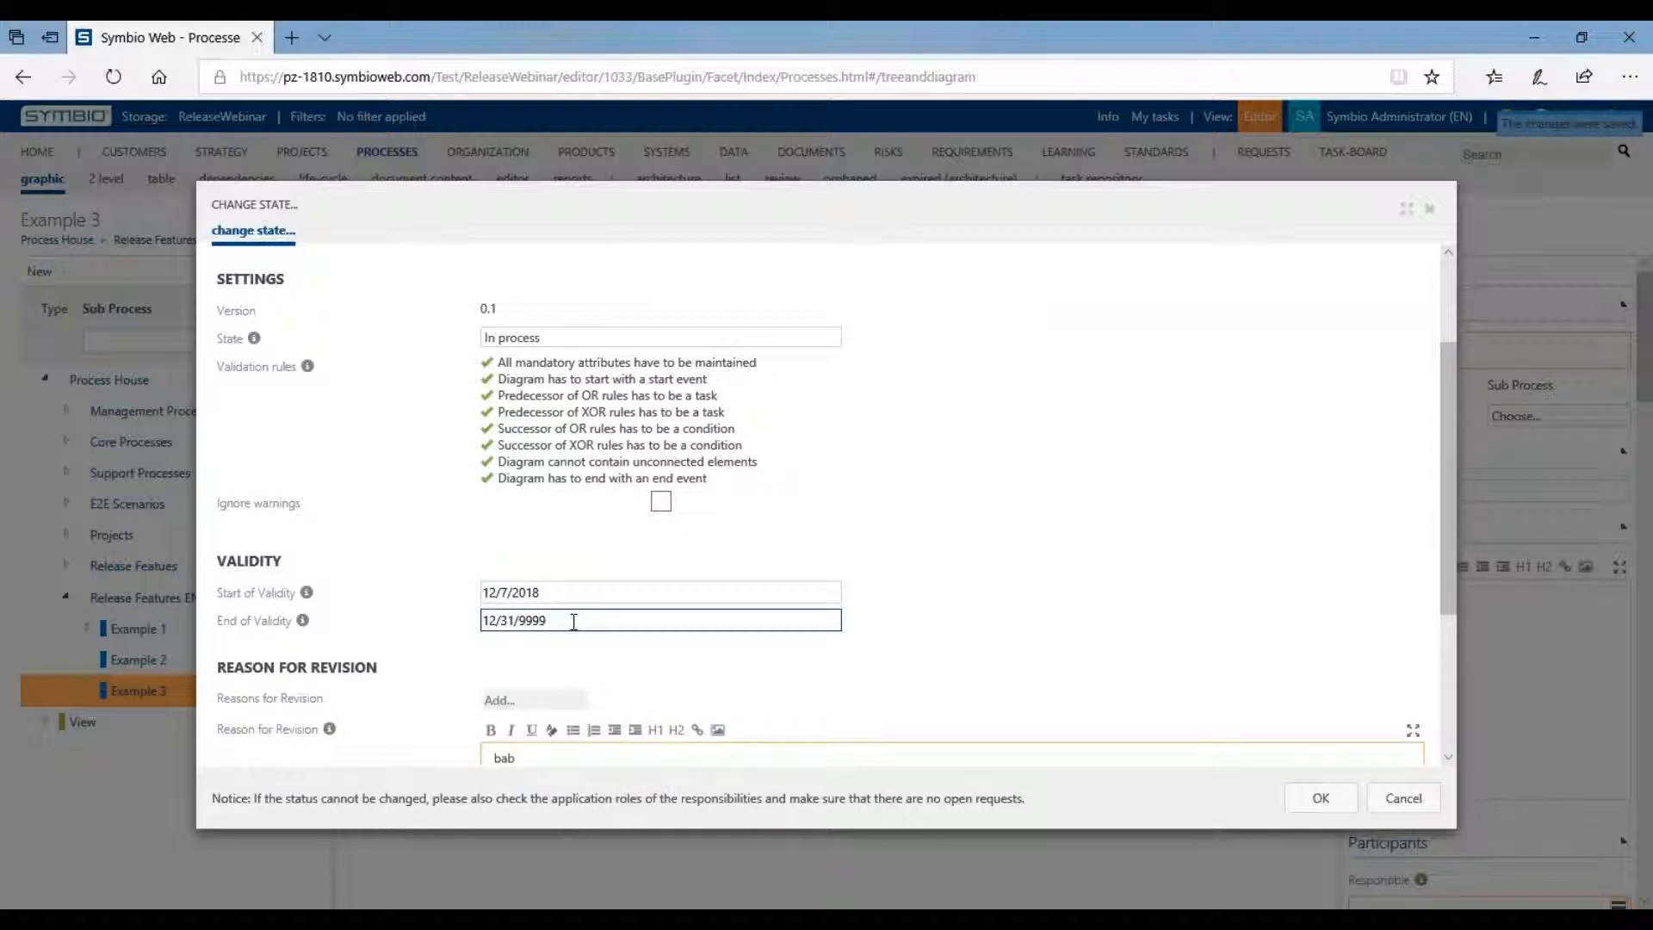
Set the start of validity of Example 3 to 1/1/2019 and confirm the state change dialog
click(525, 593)
click(663, 620)
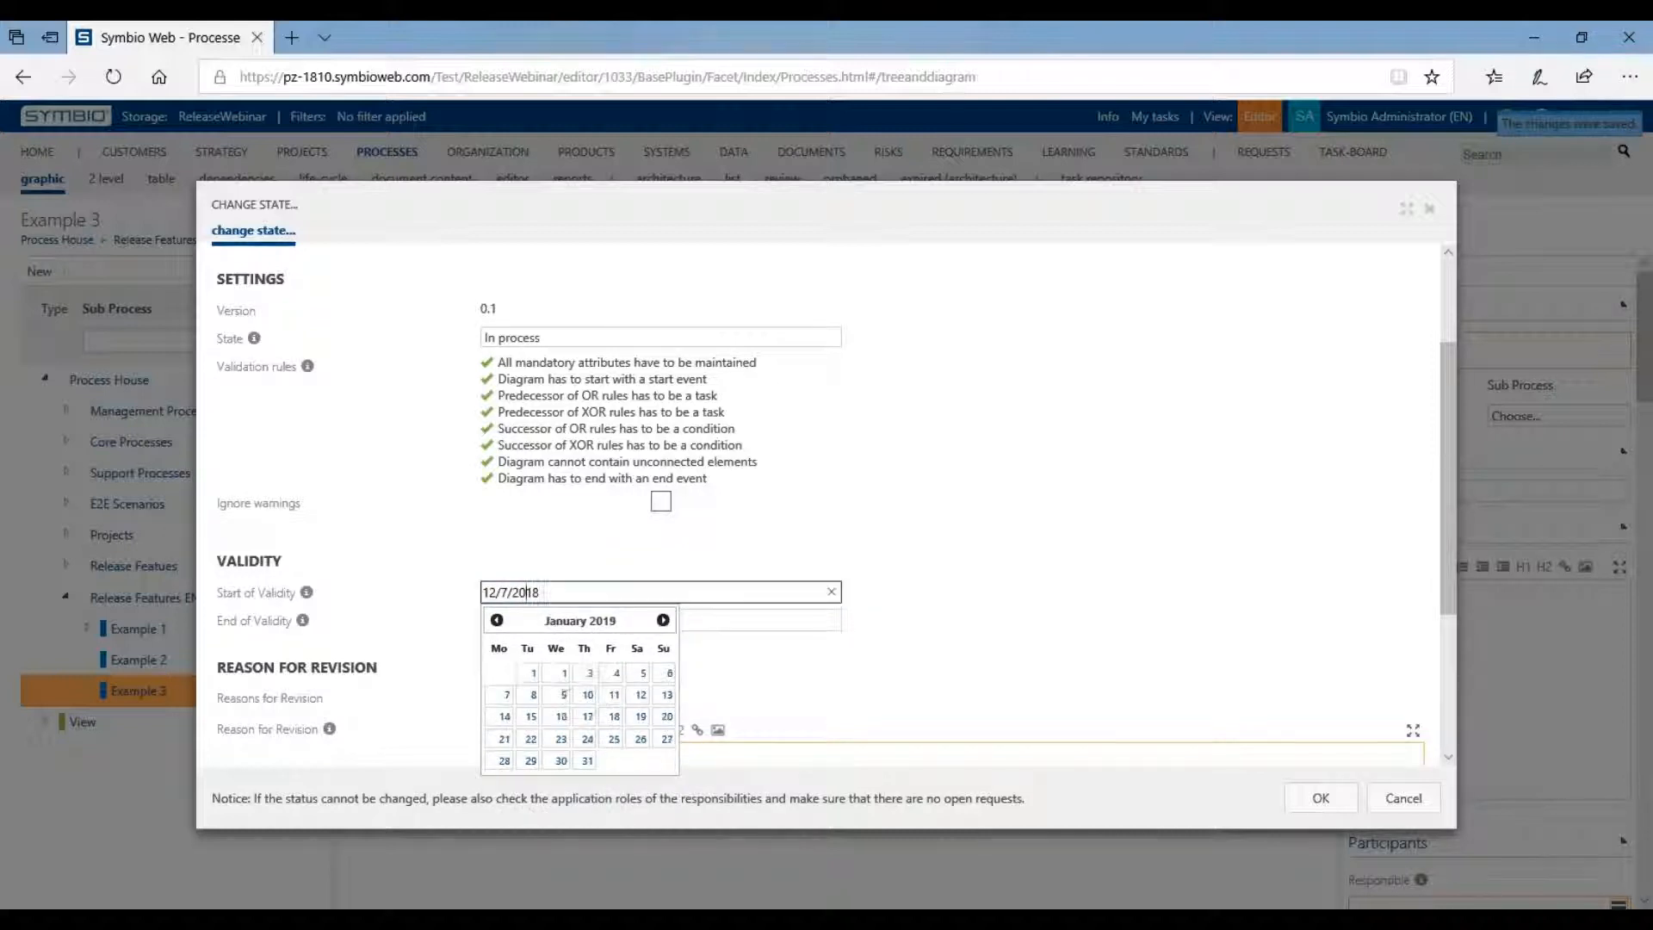
click(529, 673)
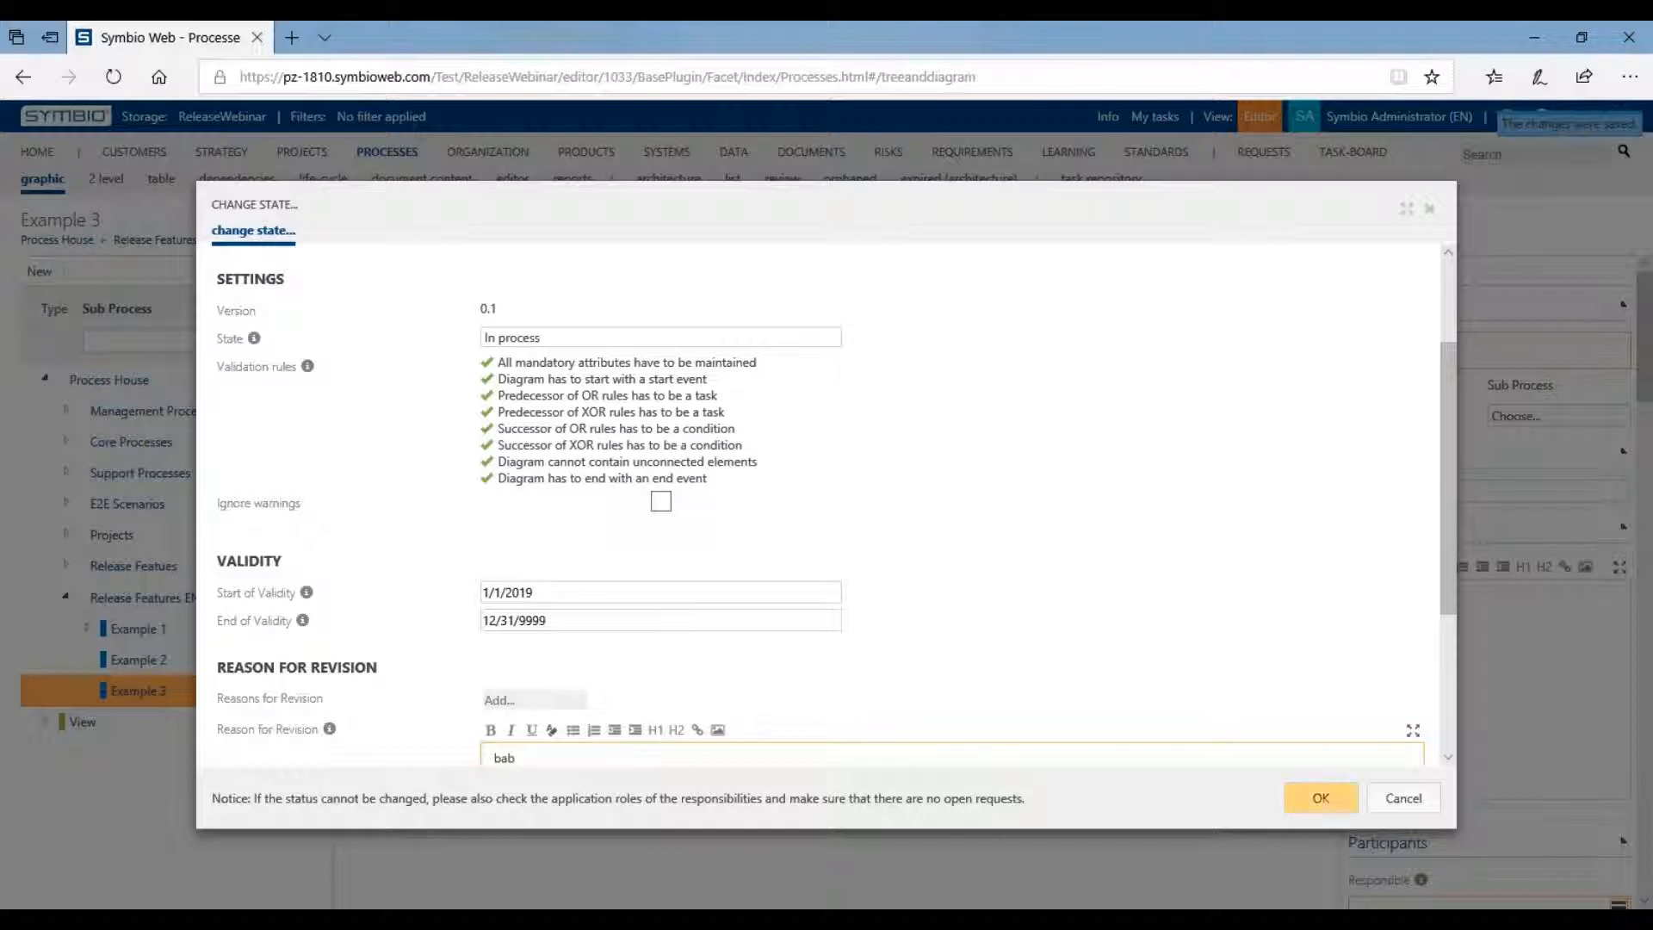
click(1321, 815)
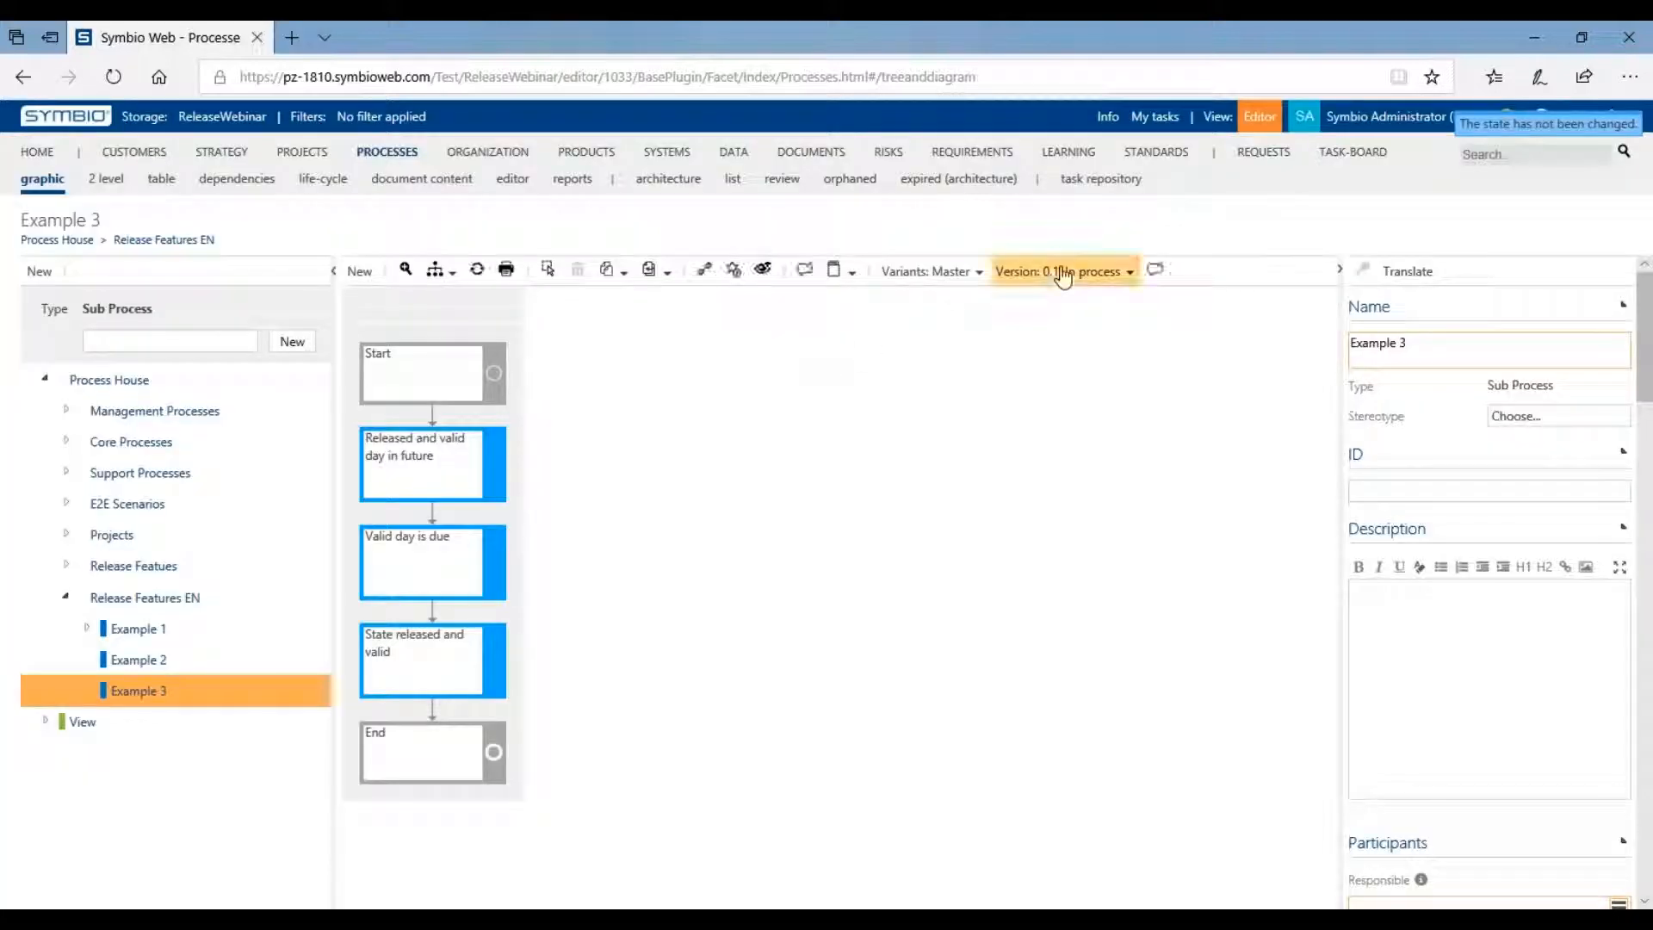
Reopen the state change for version 0.1 of Example 3, set its state to Released and confirm
click(1059, 271)
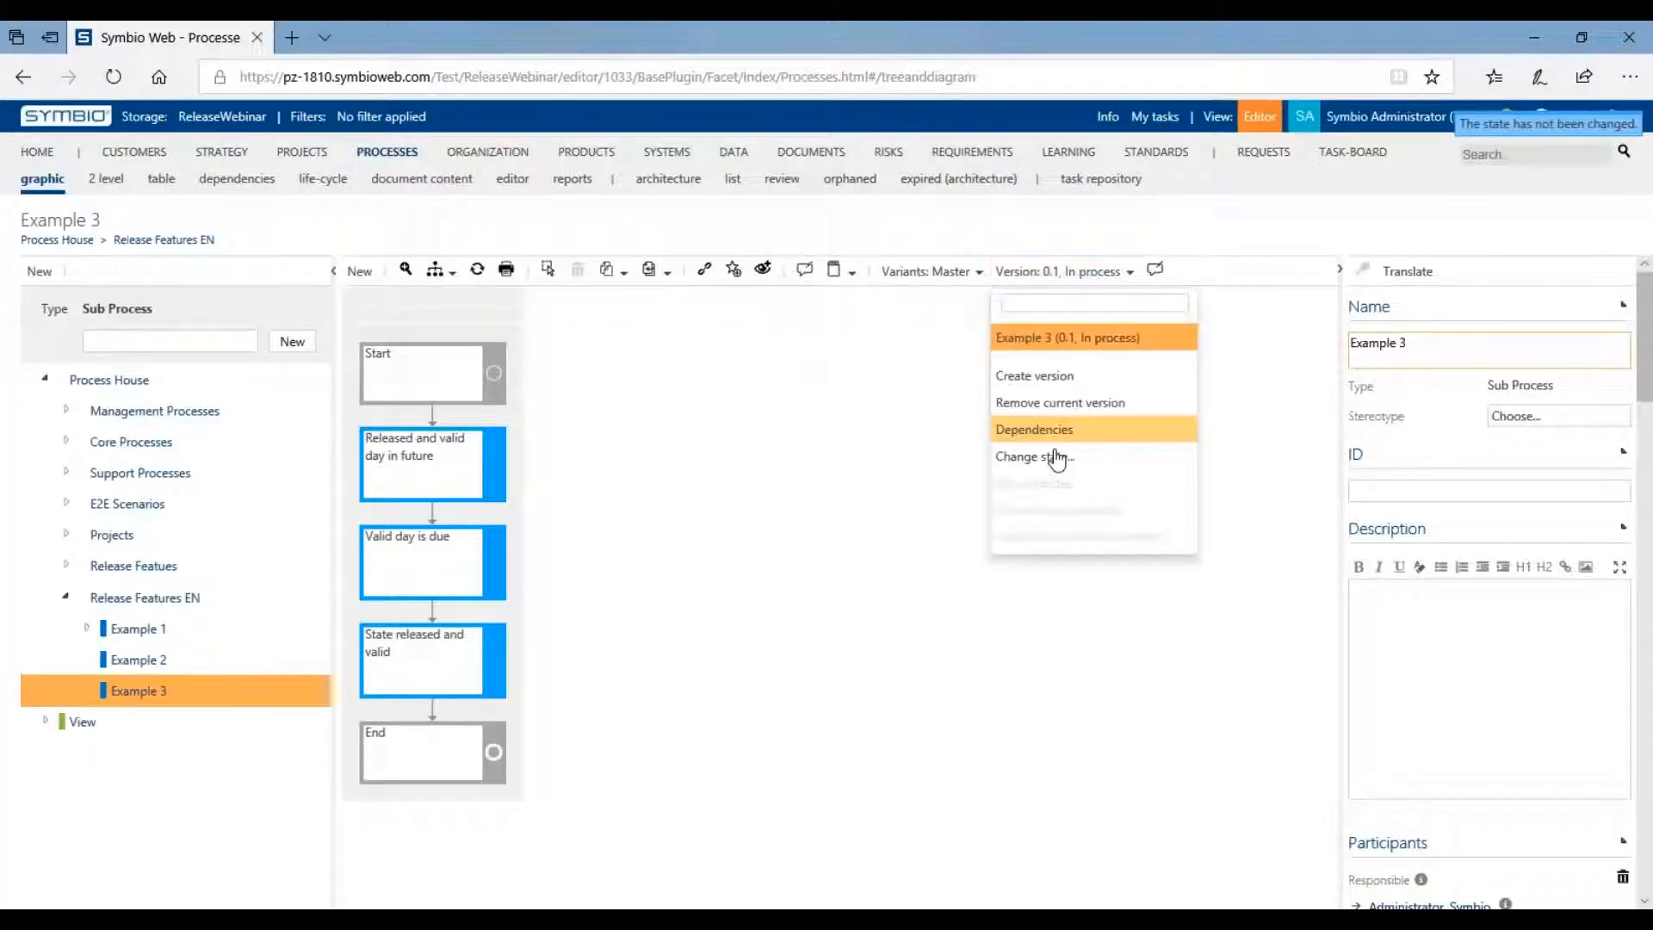
click(1025, 456)
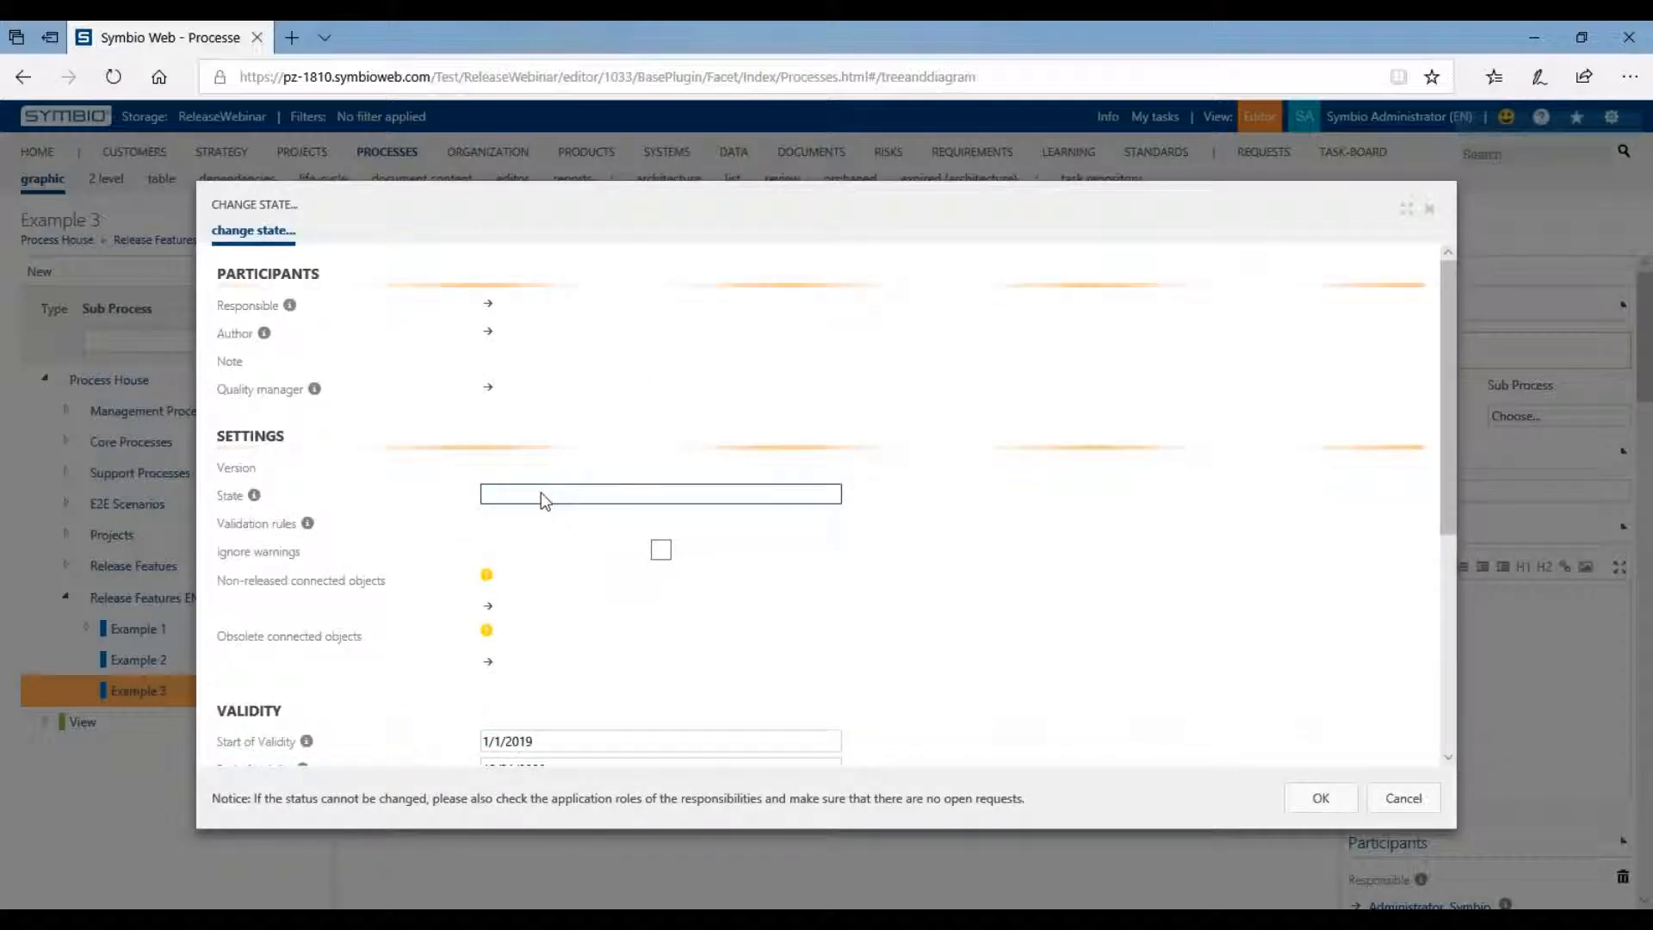
click(544, 496)
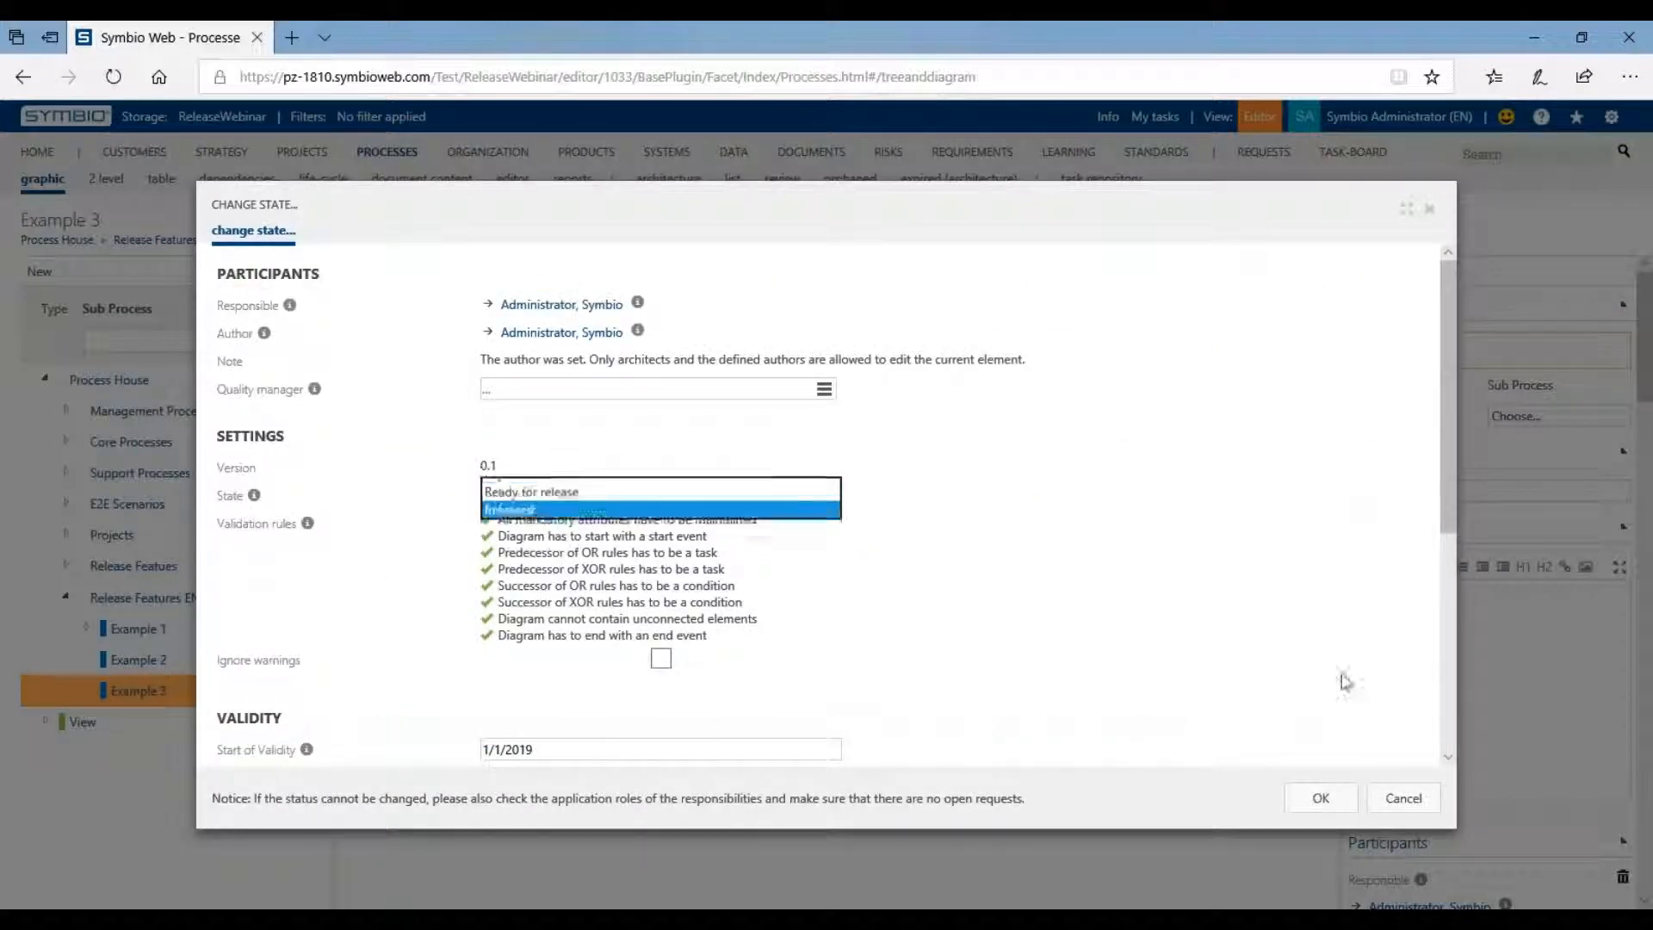
click(1317, 797)
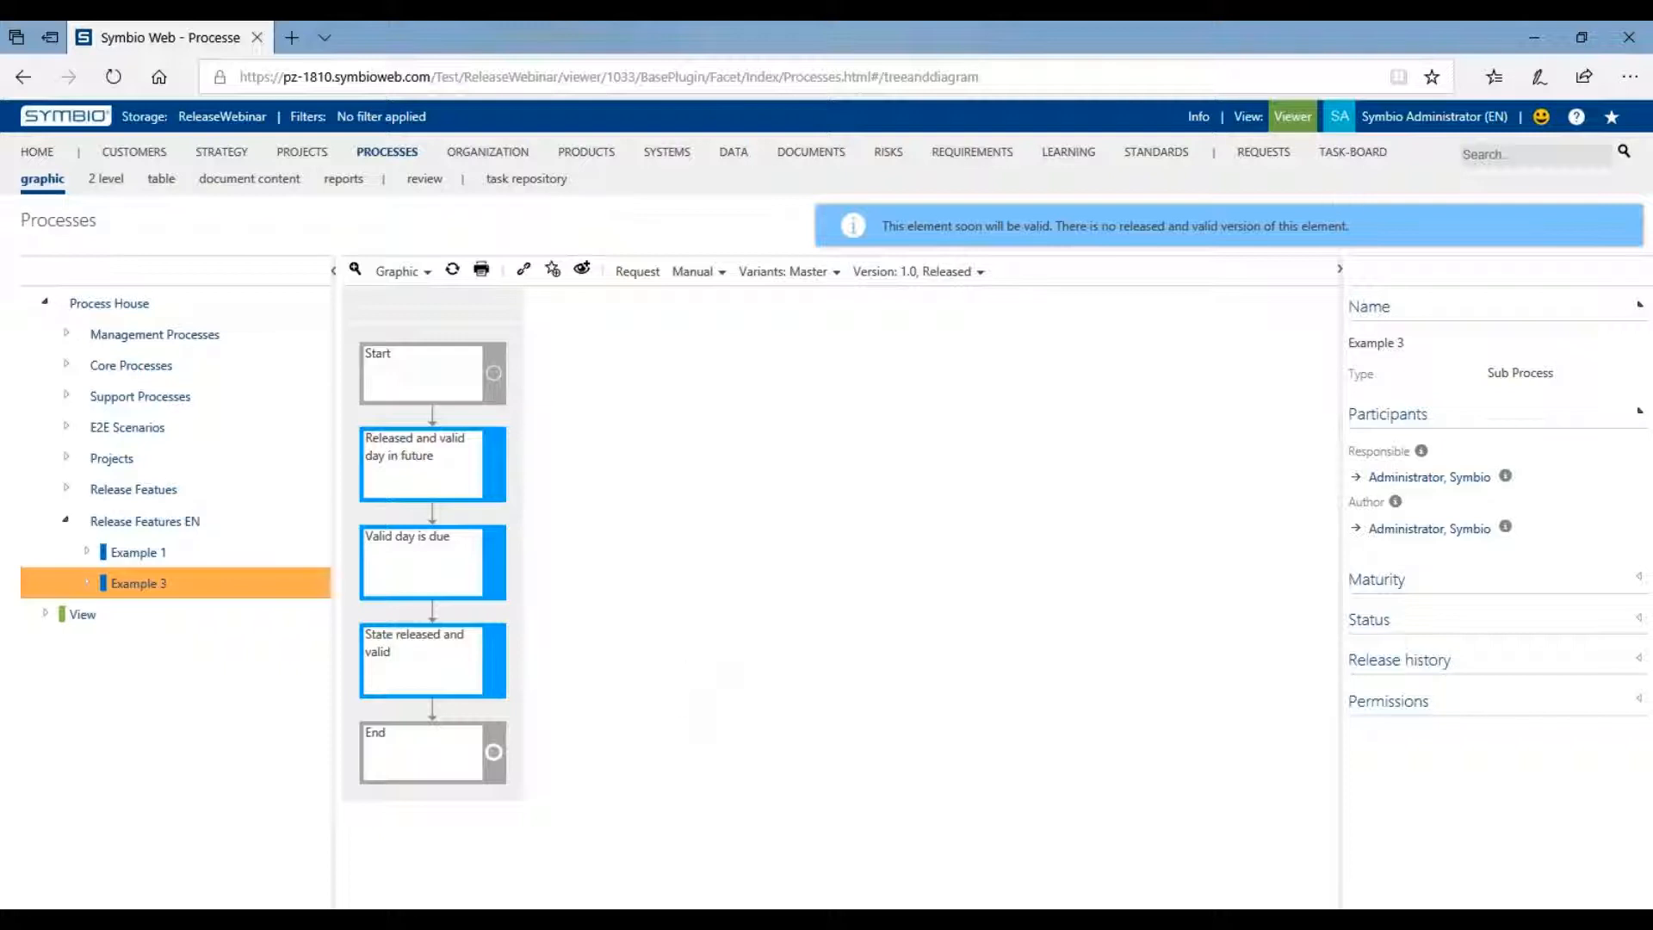
Switch from the viewer to the editor view, preview the Example 3 diagram for printing and close the preview without printing
click(1293, 121)
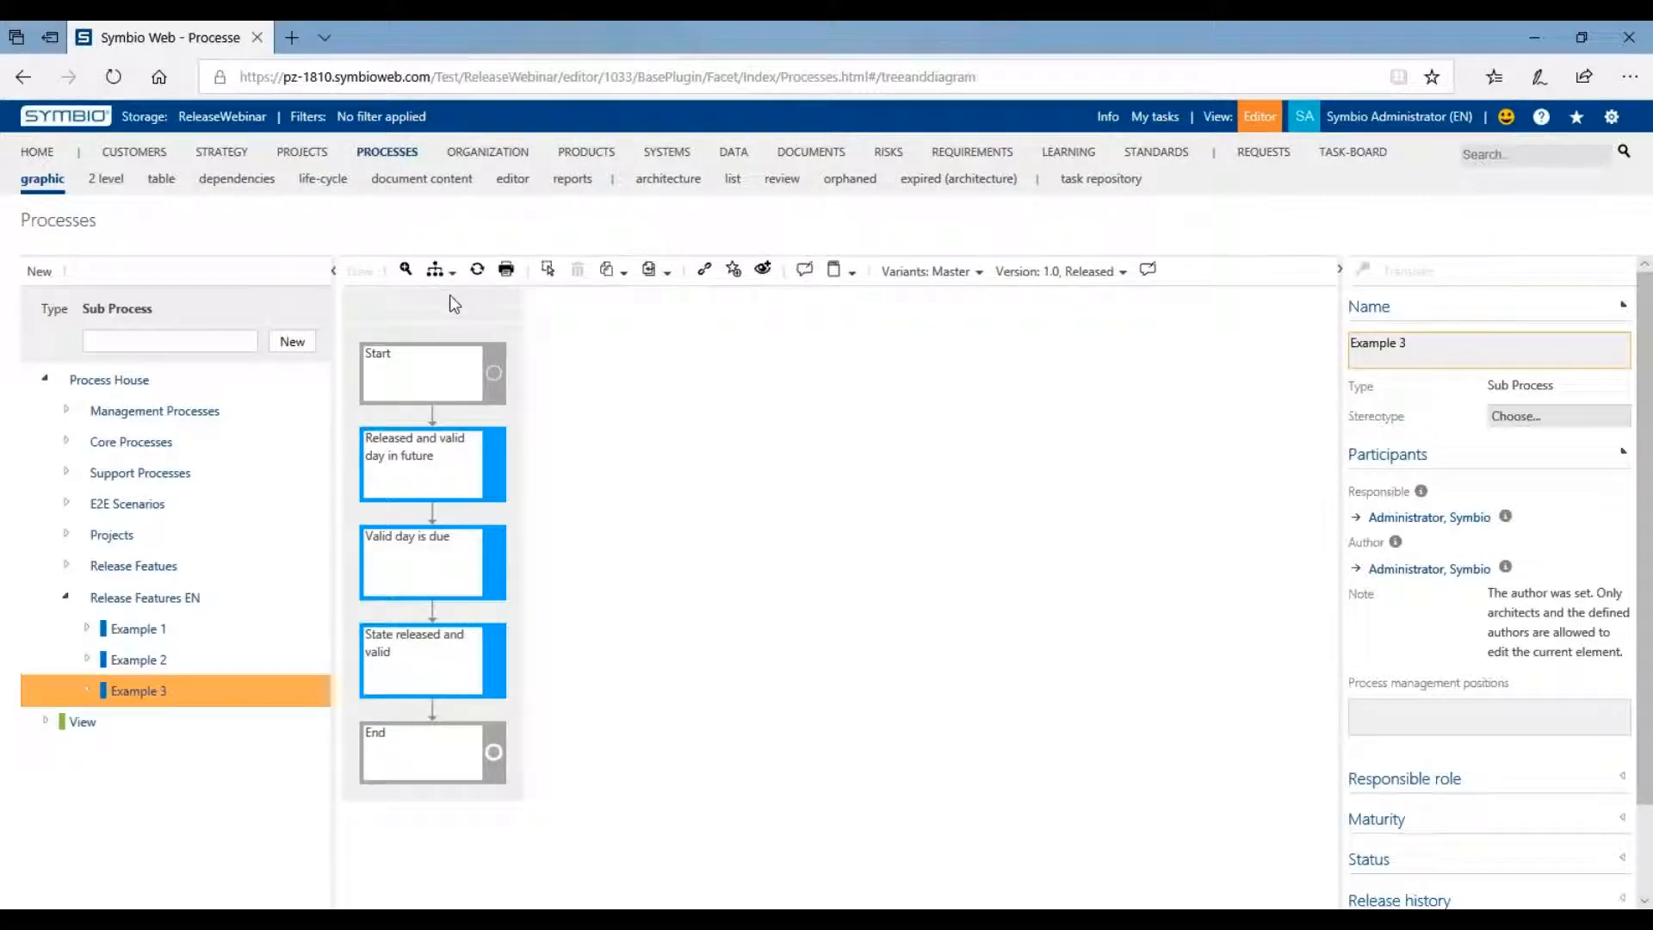
click(509, 278)
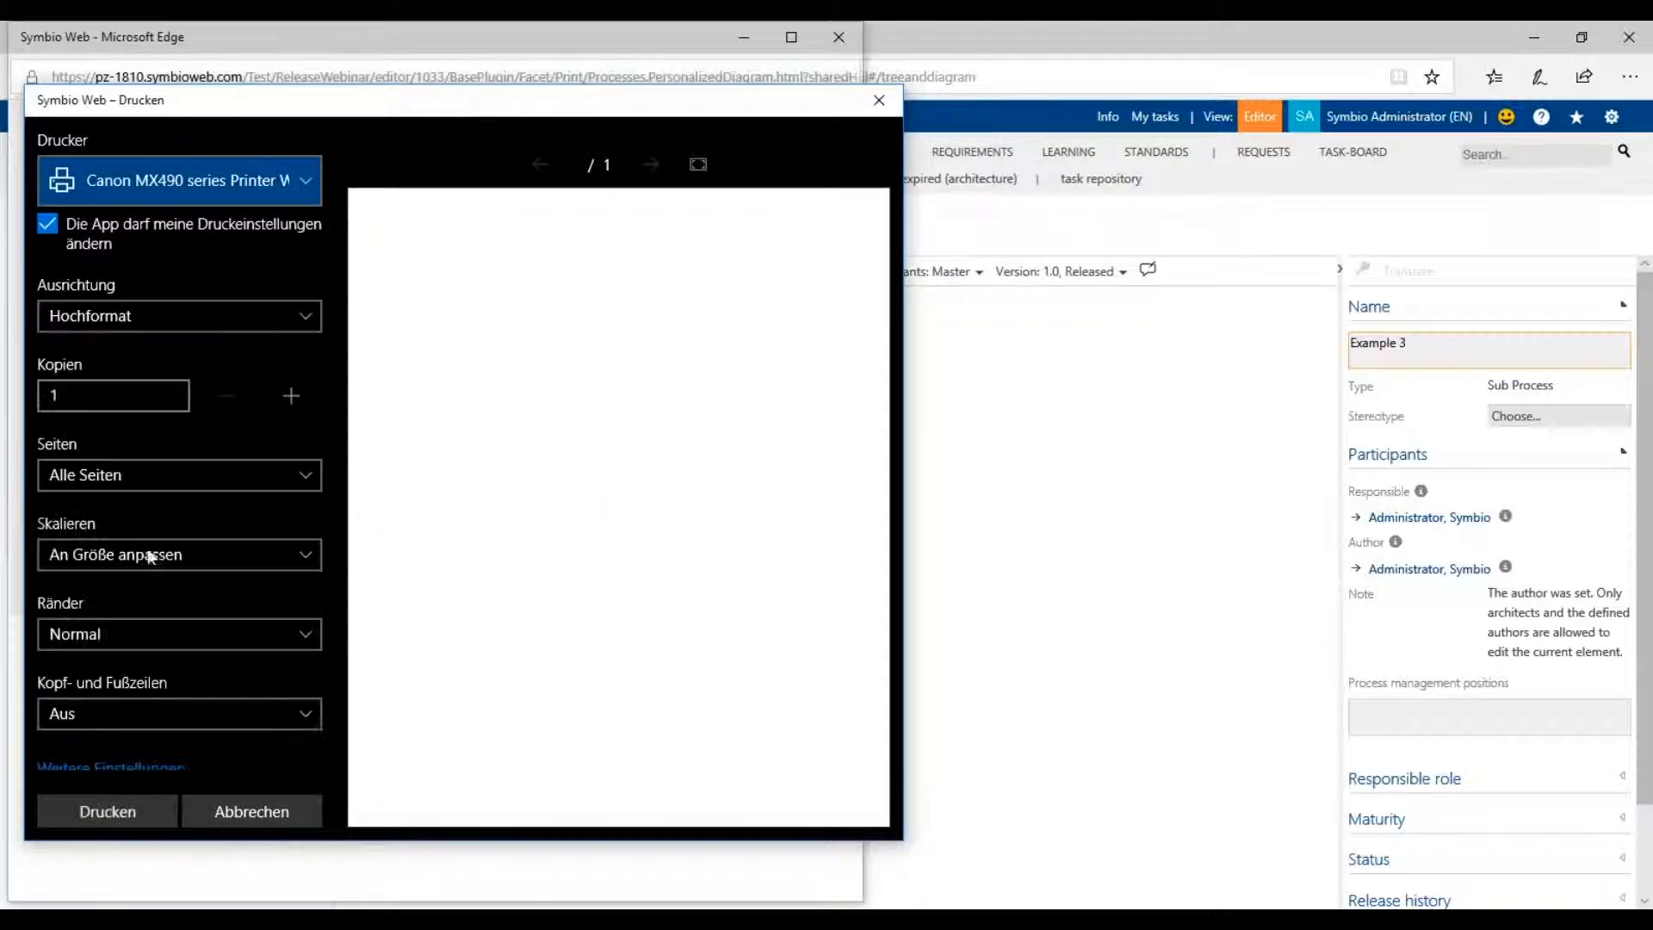
click(864, 110)
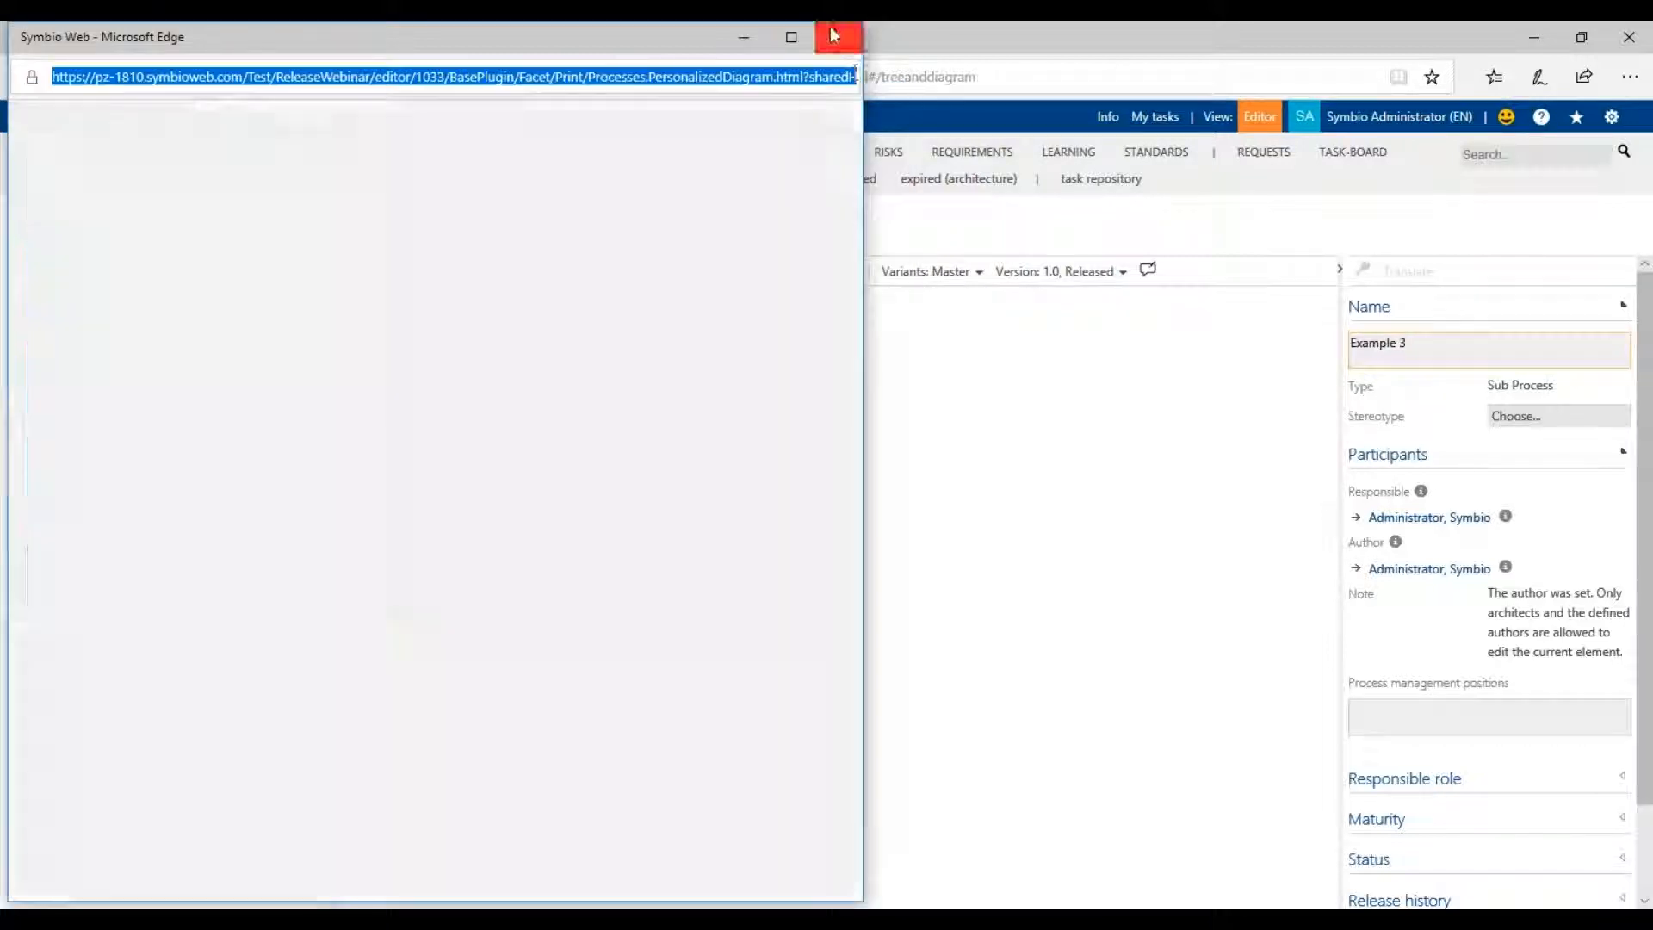
click(835, 34)
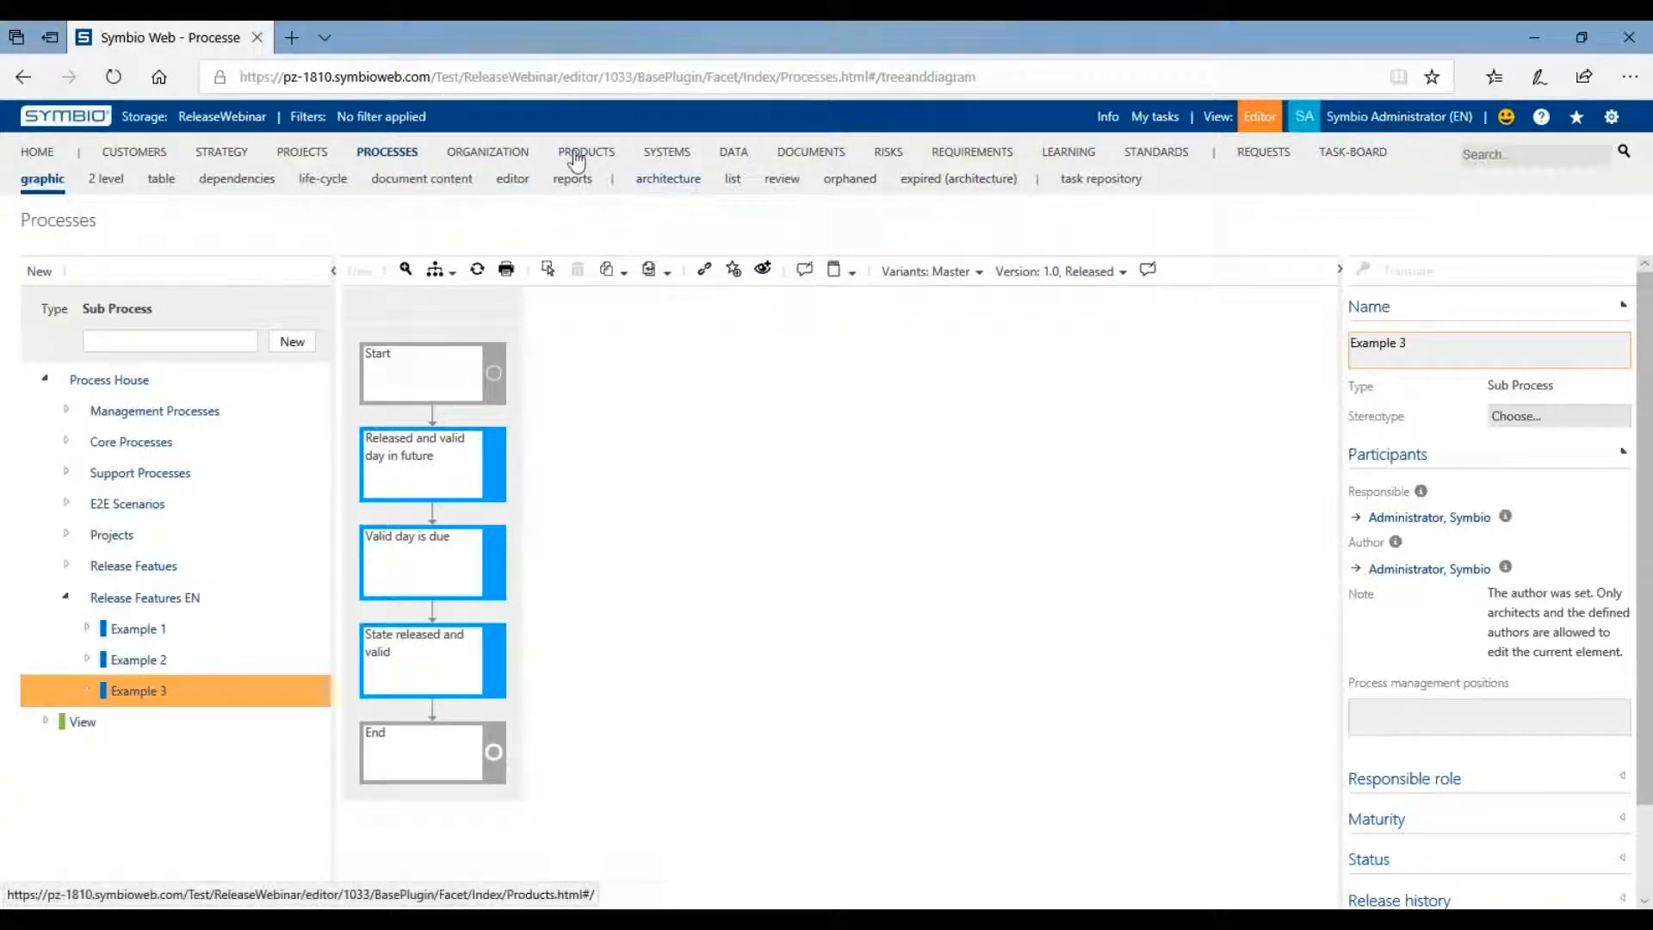
Open the graphic view of the Systems area
click(668, 154)
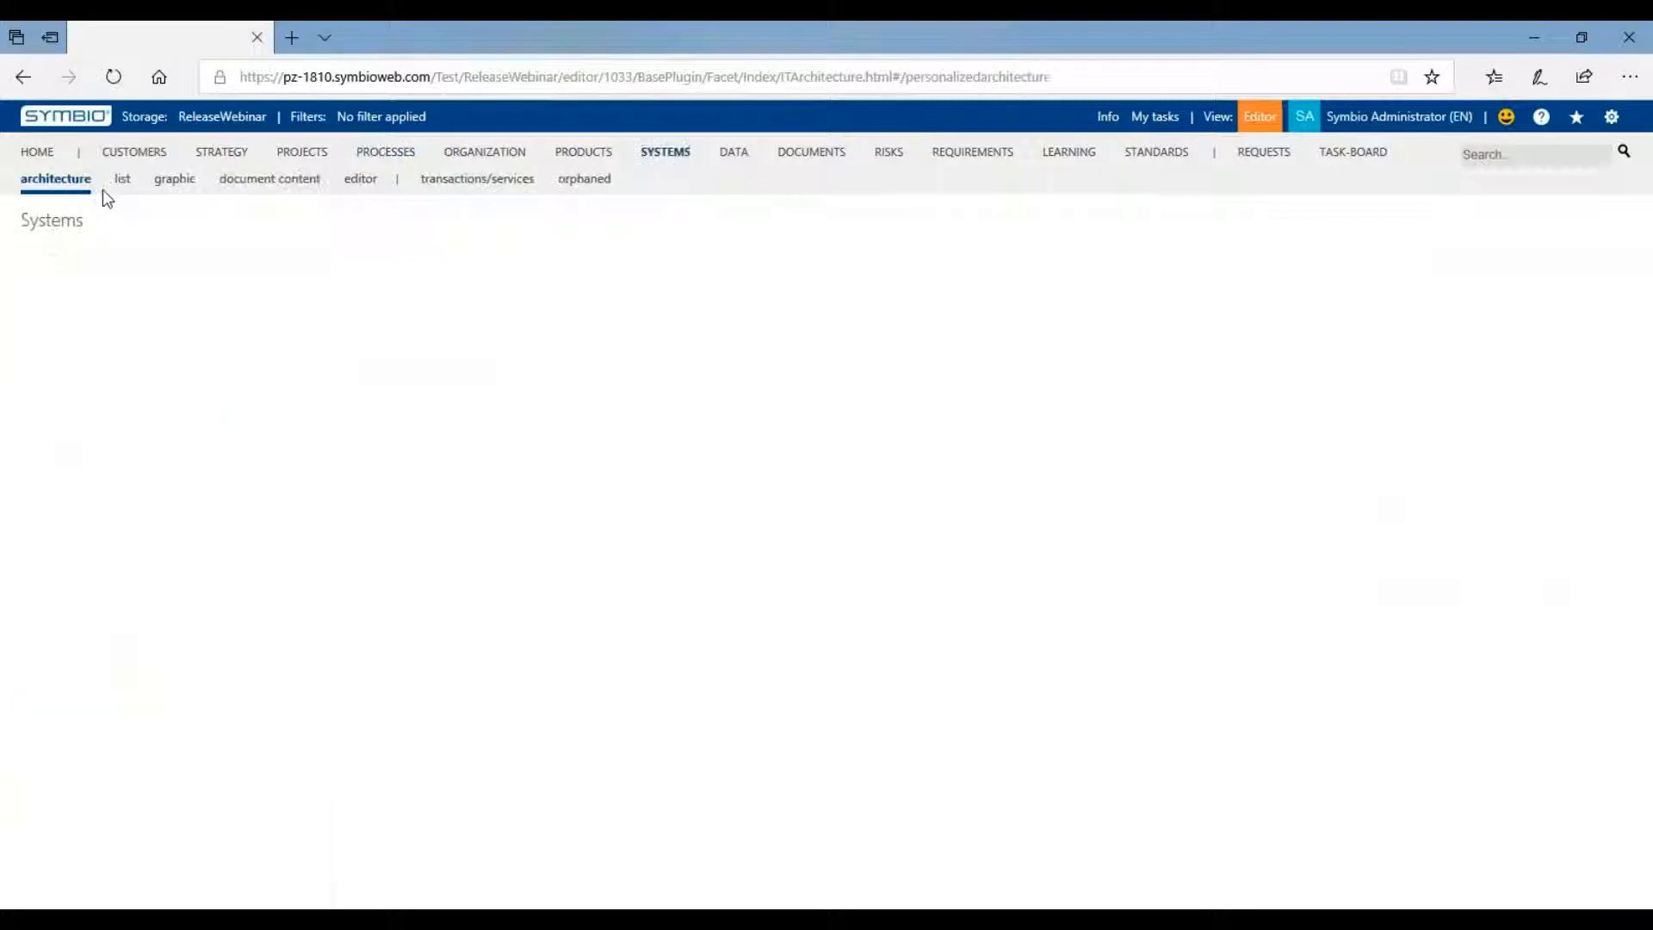
click(174, 178)
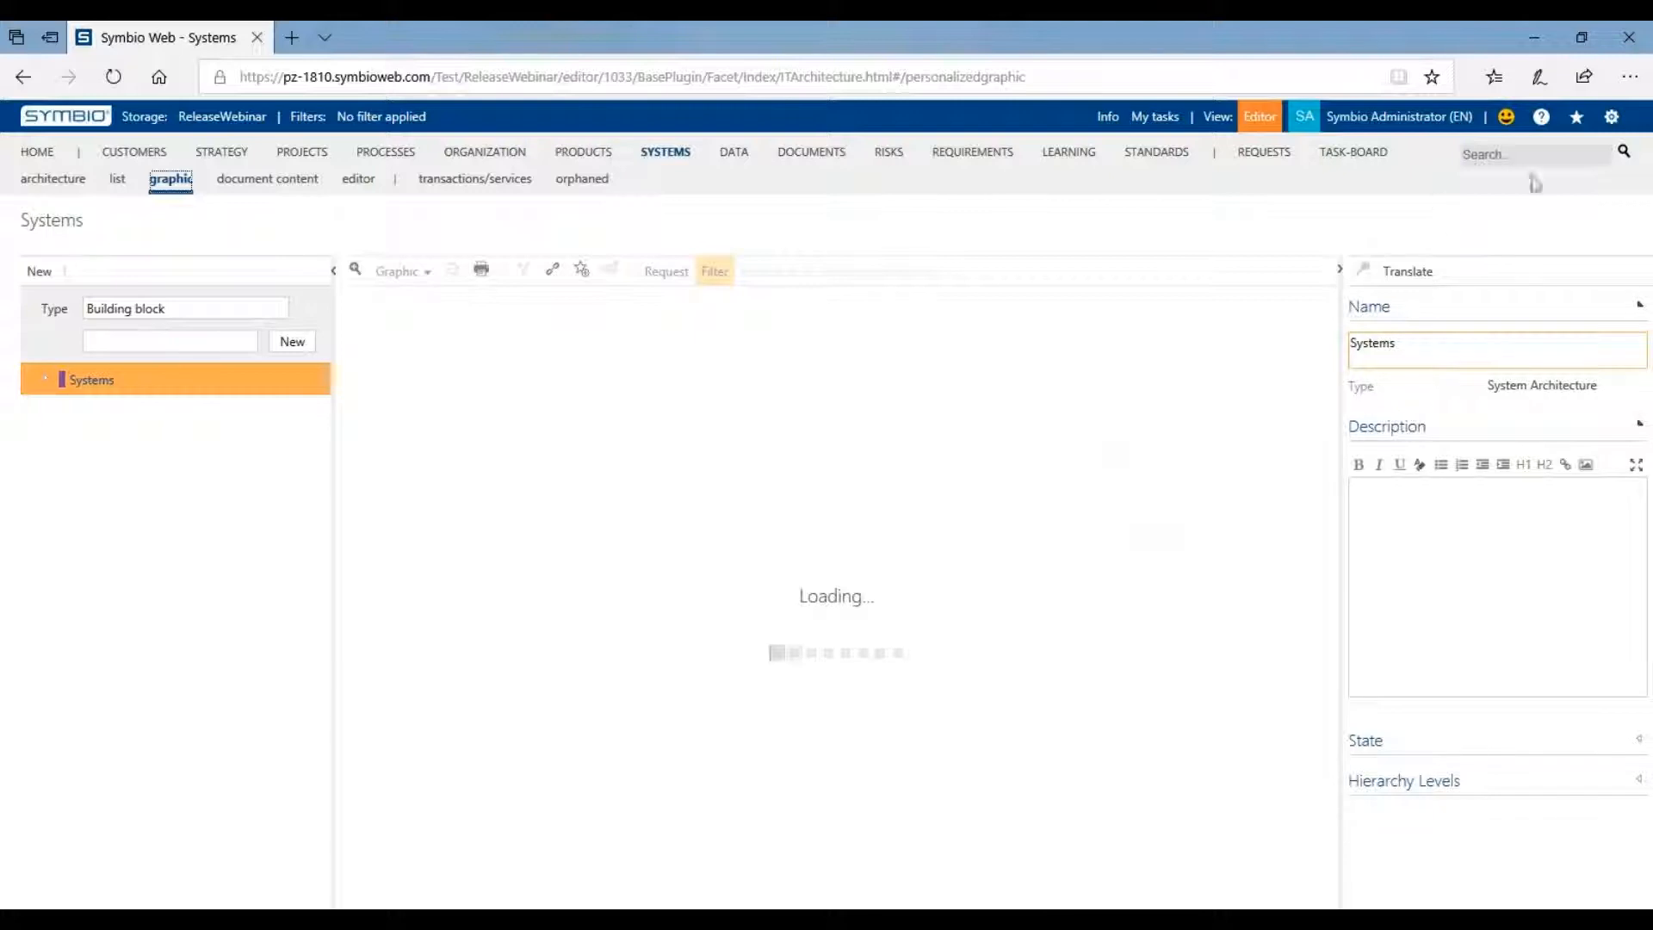
In the administration's extended configuration, create an "Add singleline text attribute" entry with the ID Information
click(1612, 117)
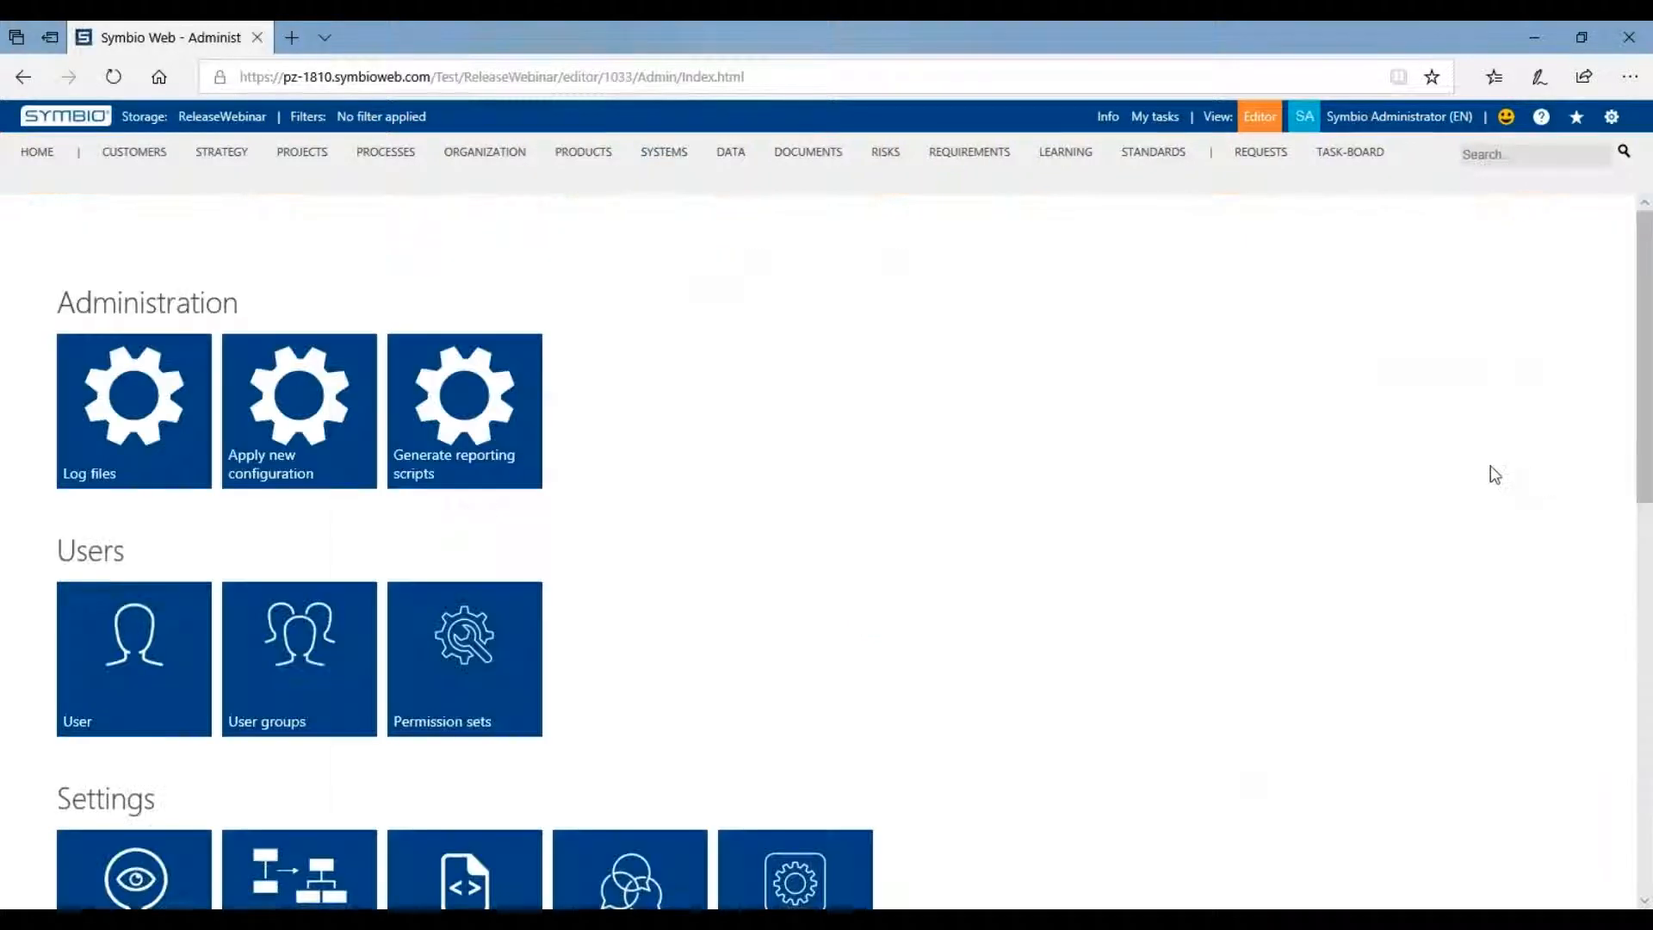
scroll(1491, 473, down, 10)
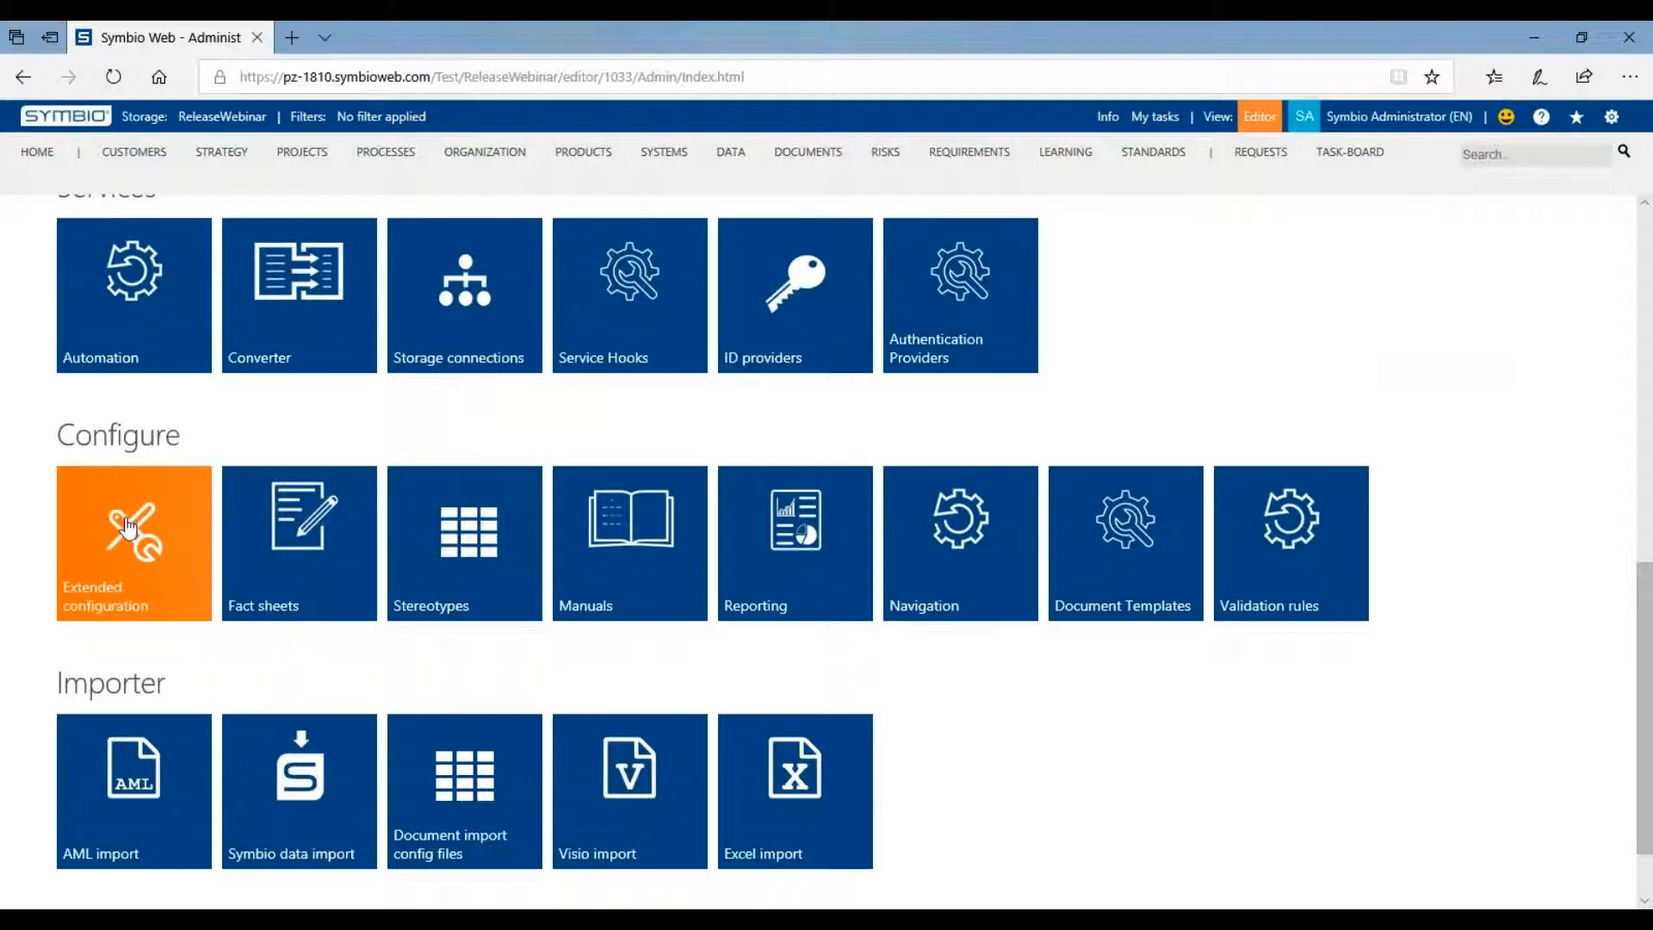
click(117, 570)
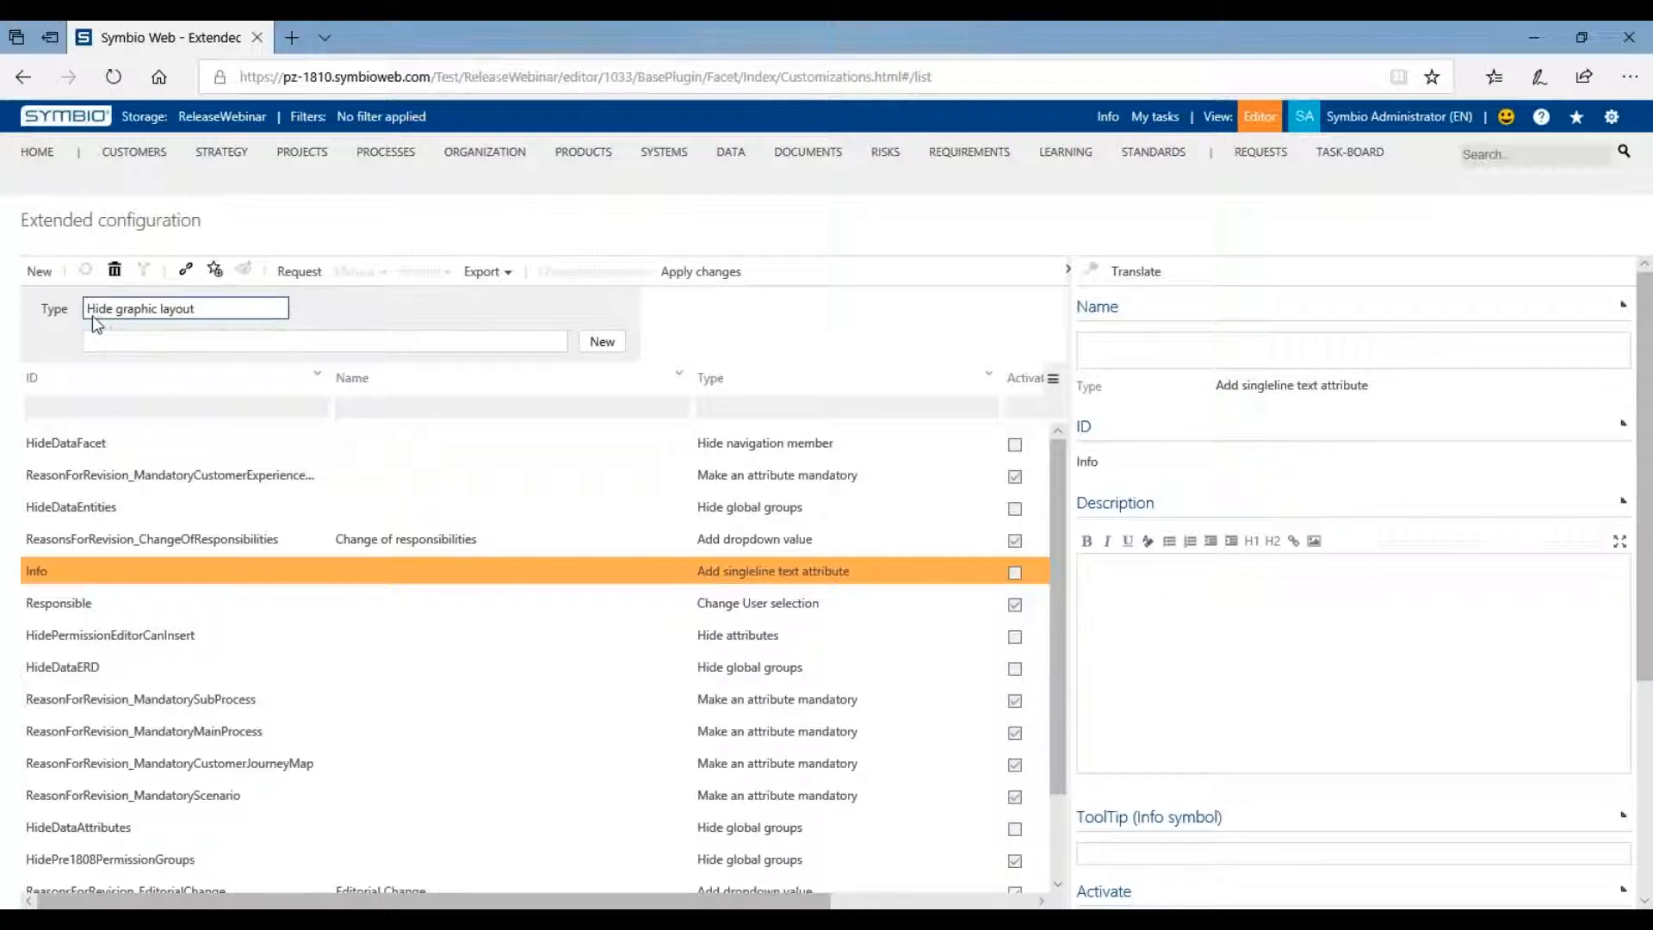
click(277, 310)
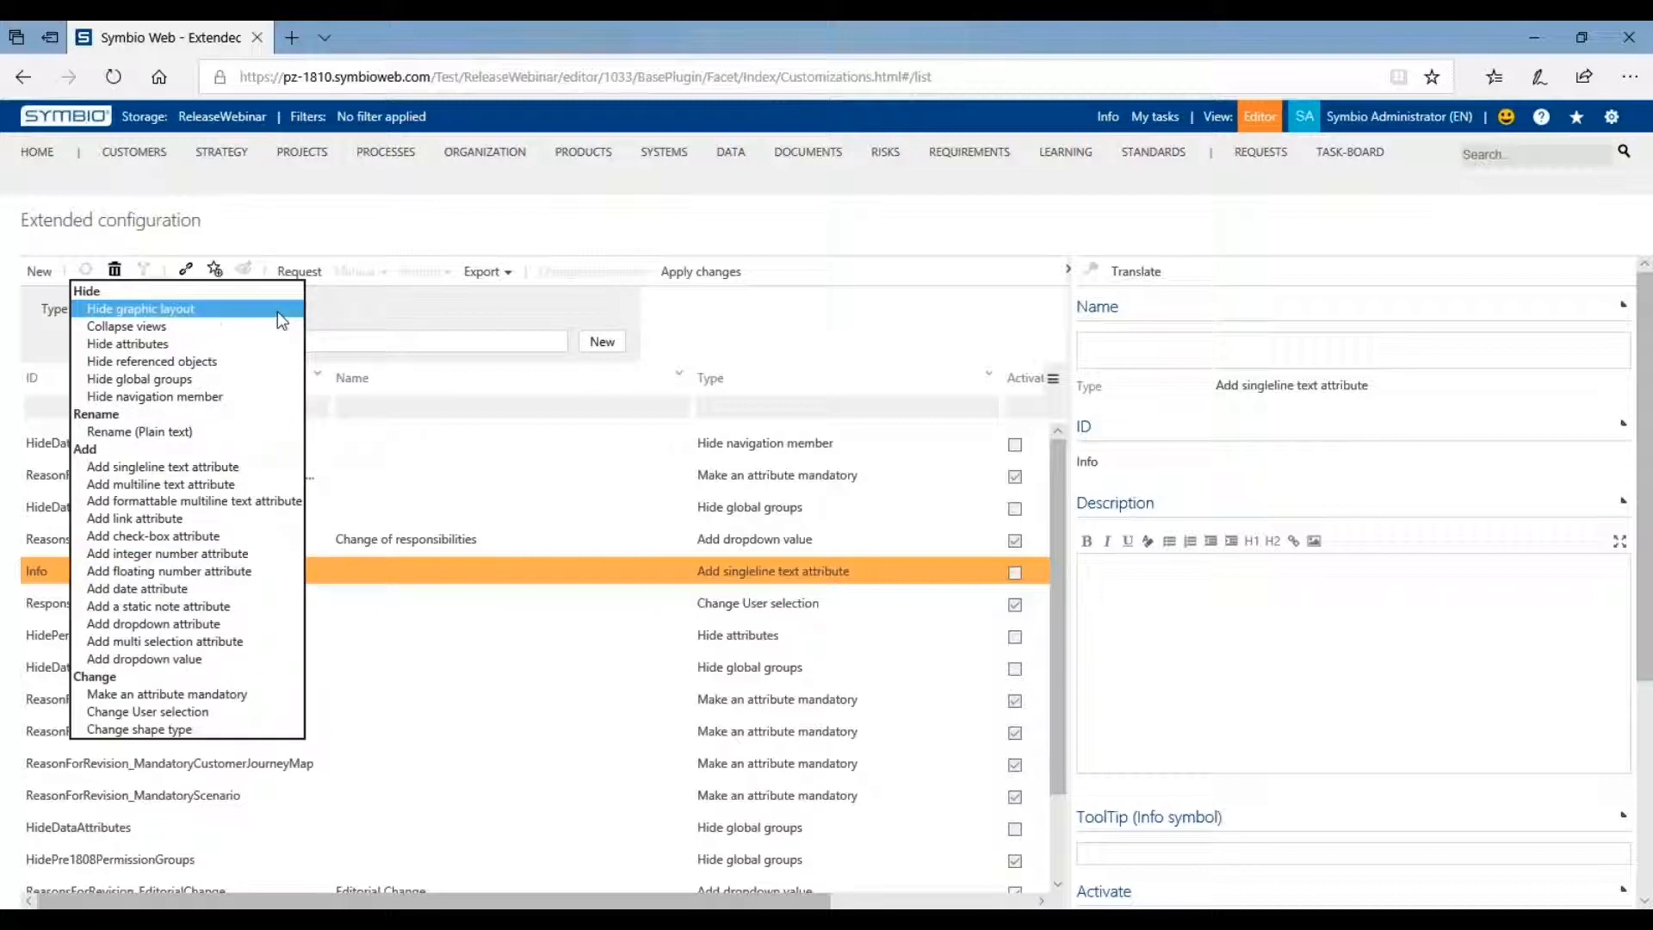
click(95, 468)
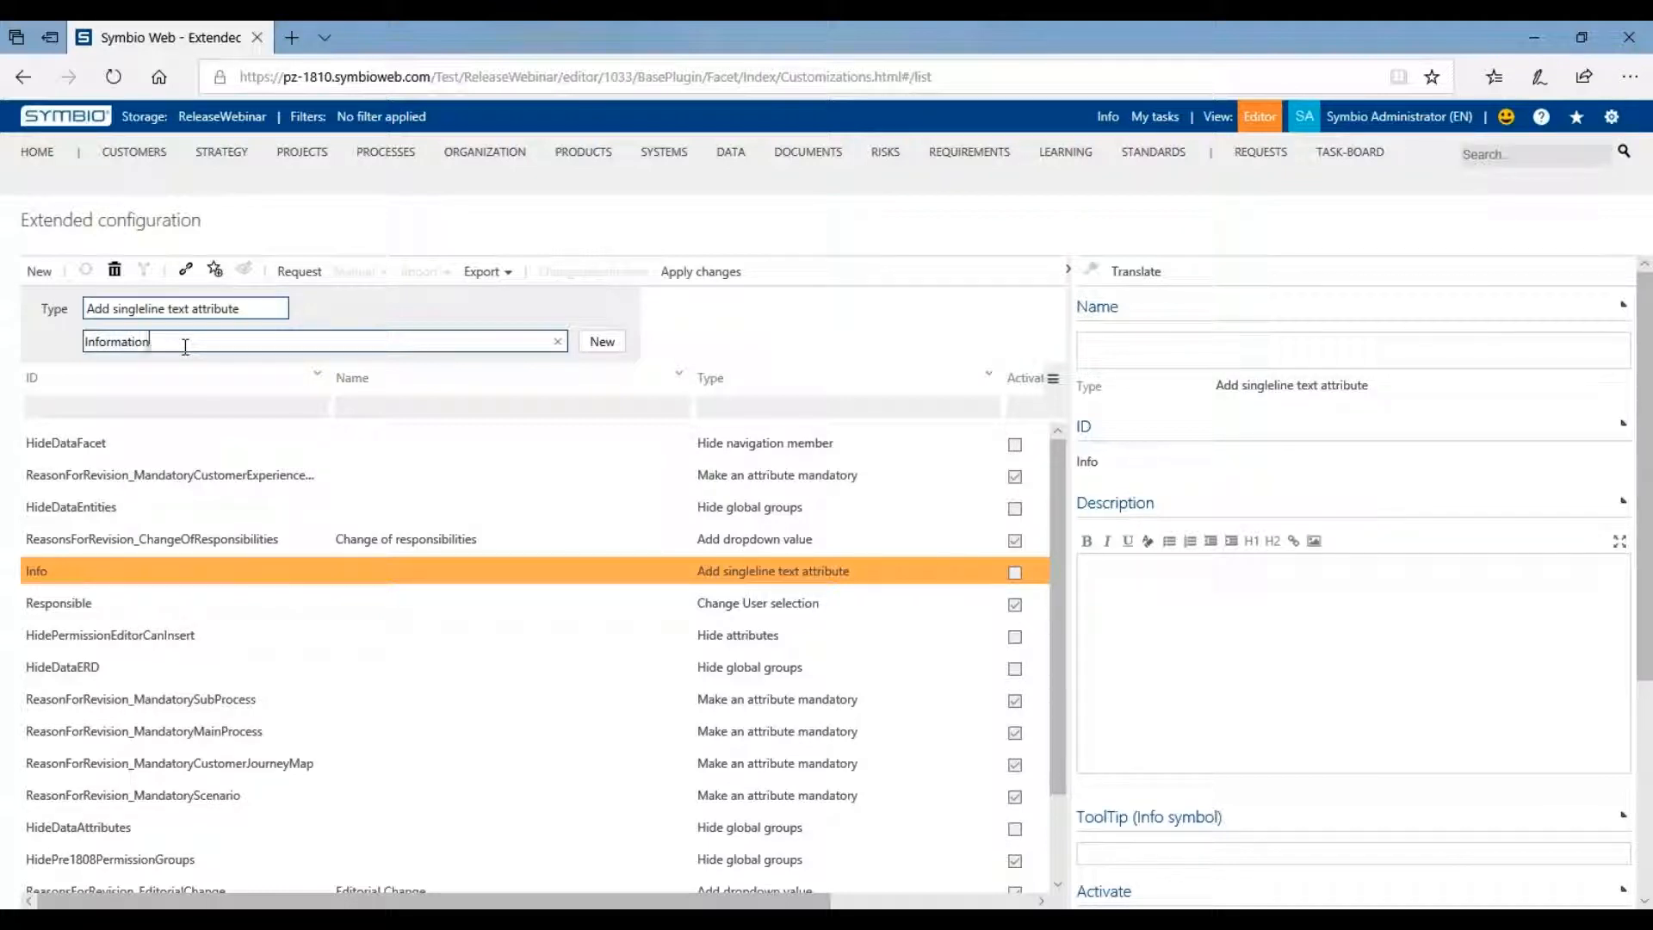
key(Return)
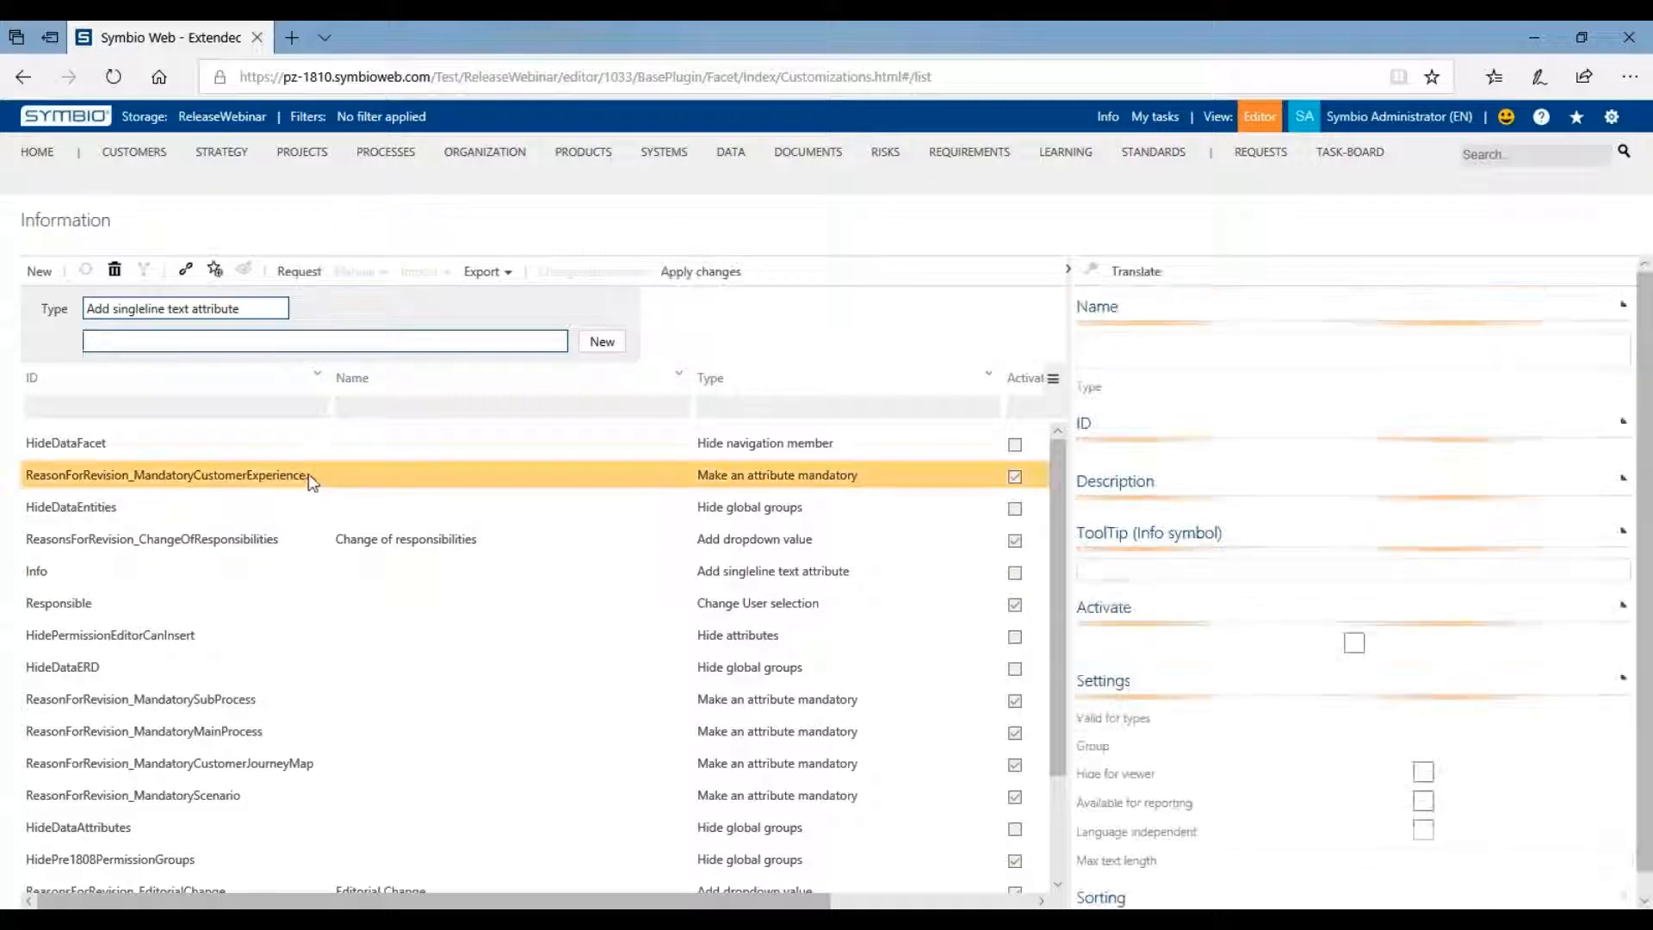
Make the Information attribute valid for the types Data -> Data and Strategy -> Category
scroll(405, 654, down, 1)
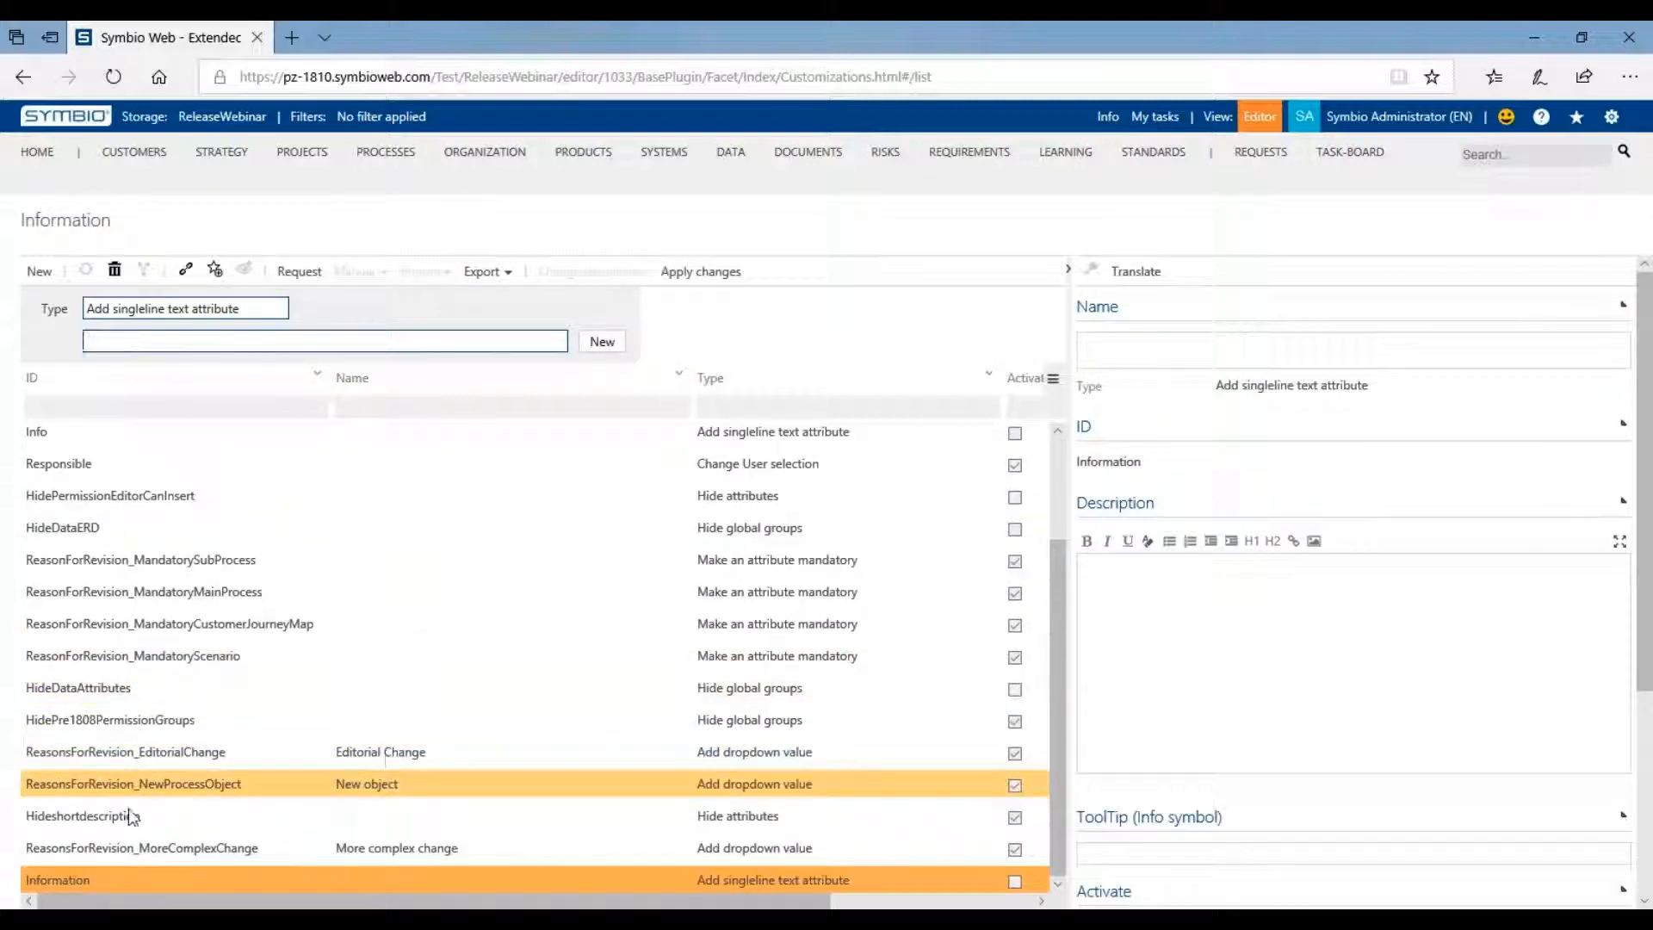
scroll(1469, 757, down, 4)
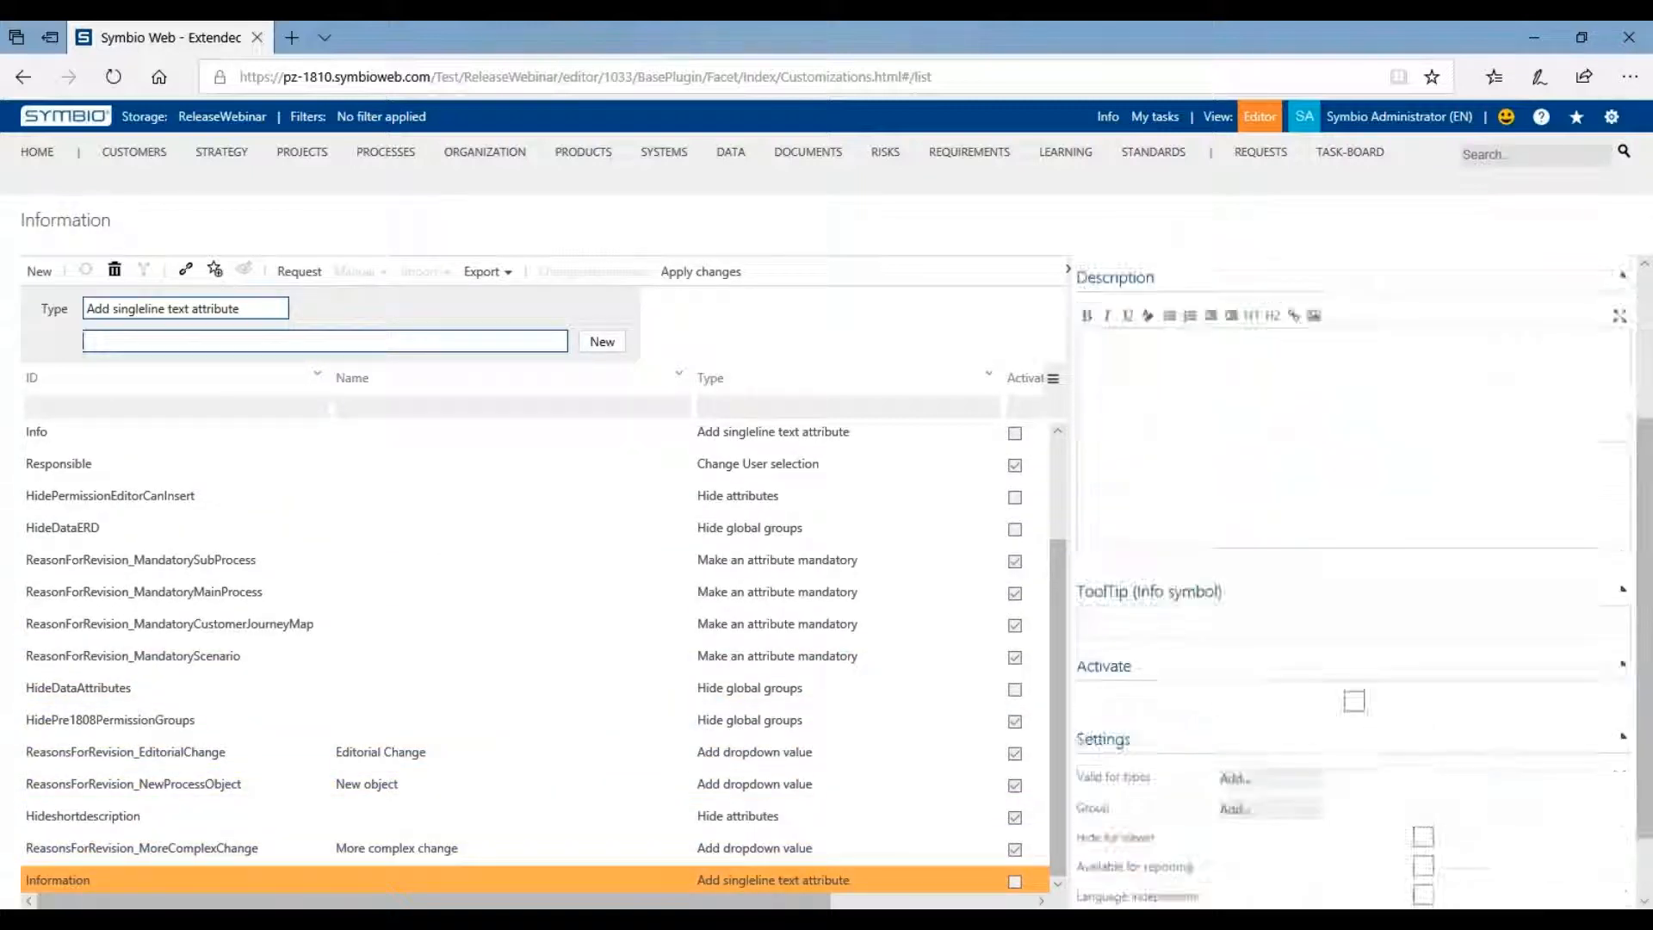
click(1244, 711)
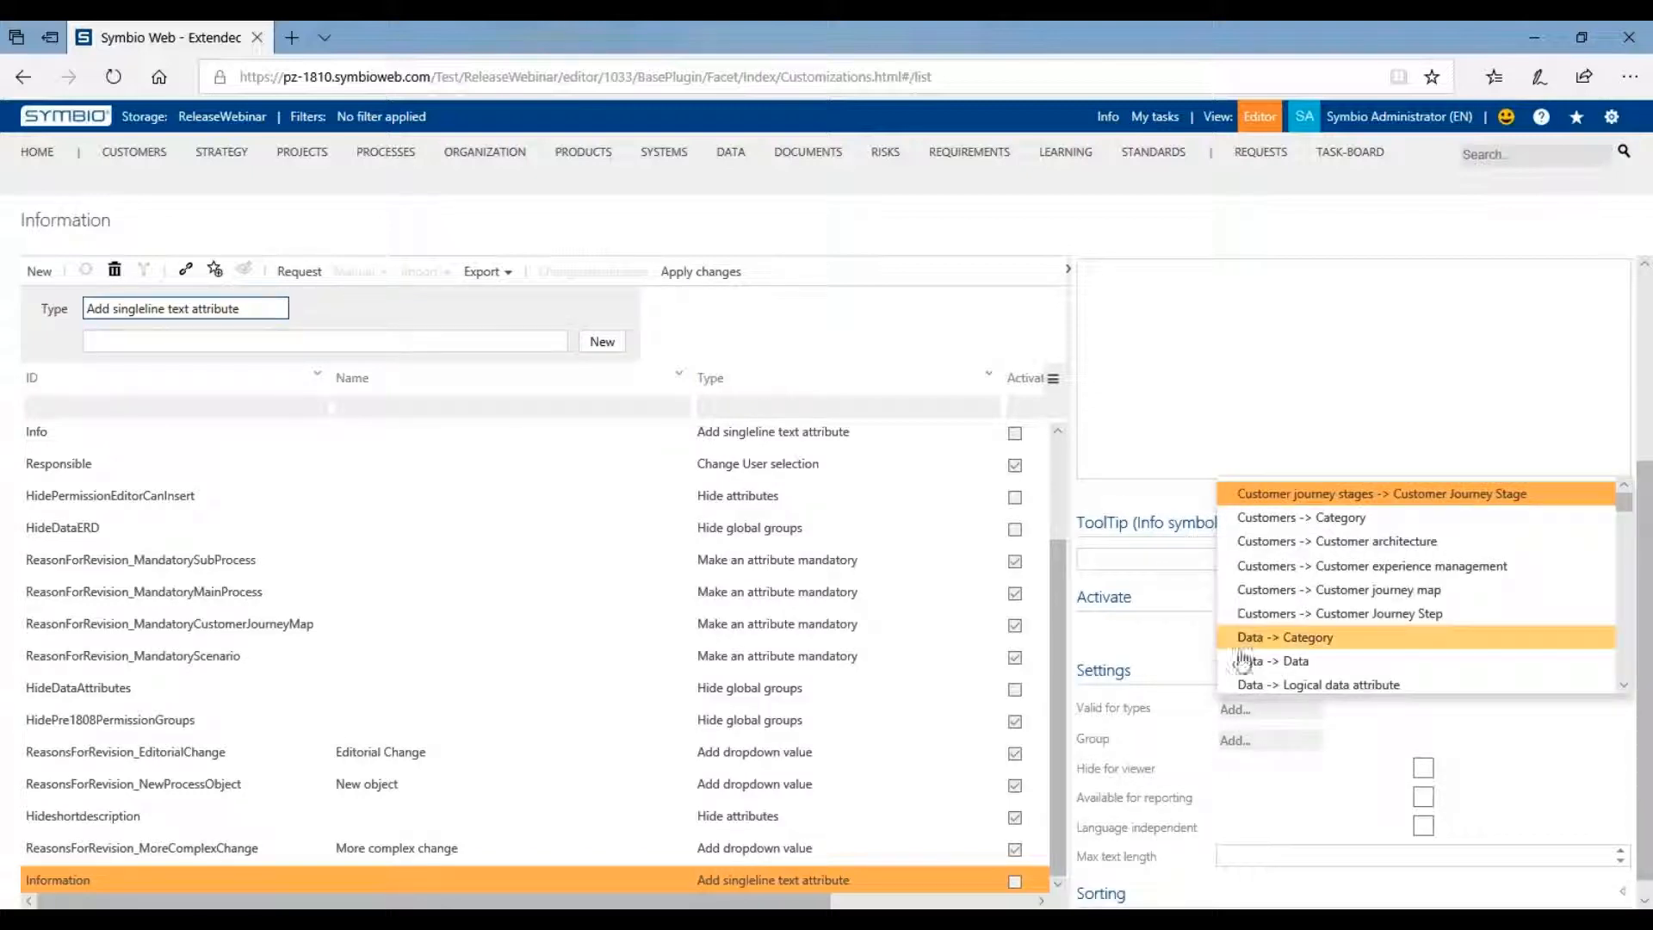
click(1309, 660)
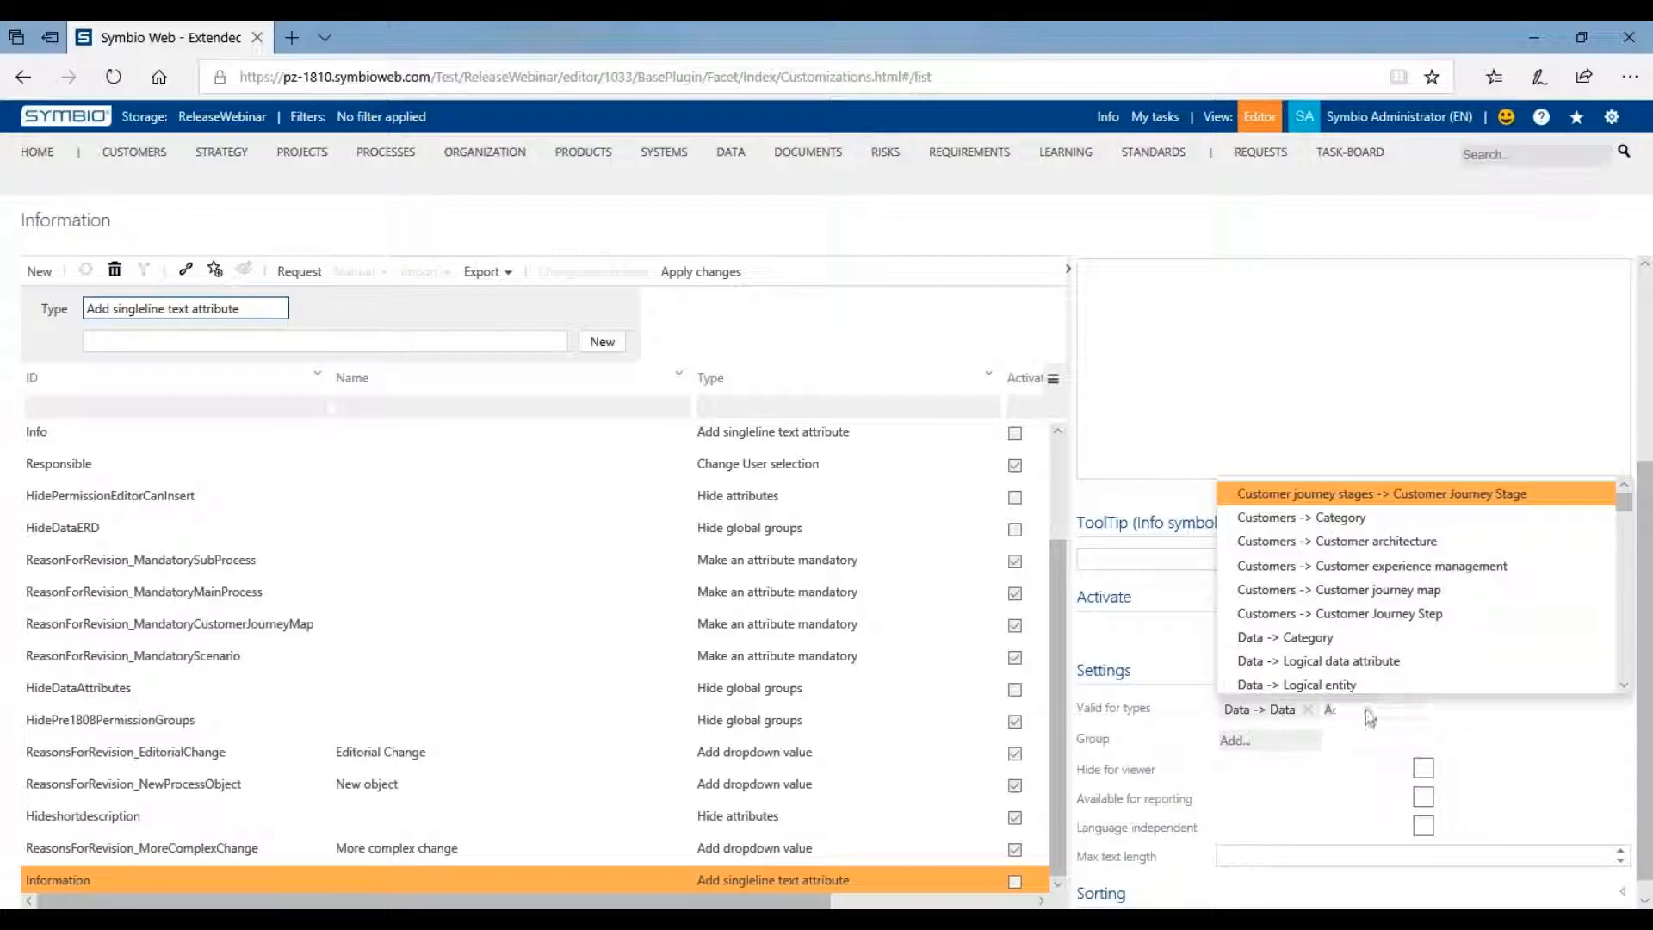
scroll(1369, 637, down, 15)
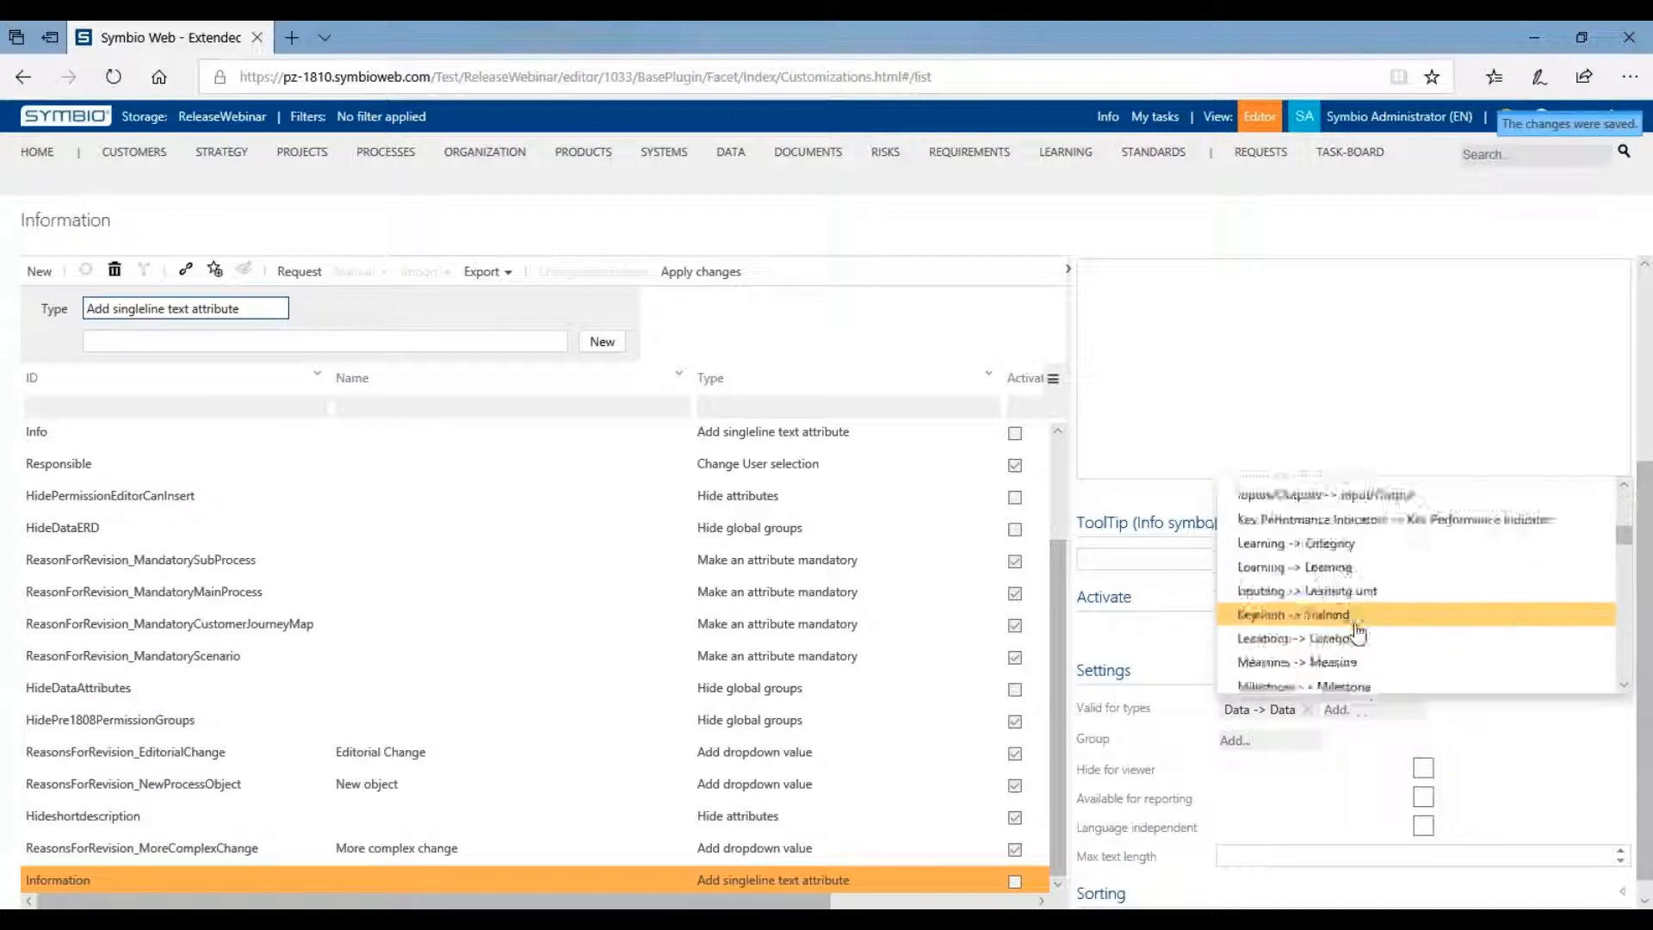
scroll(1342, 637, down, 15)
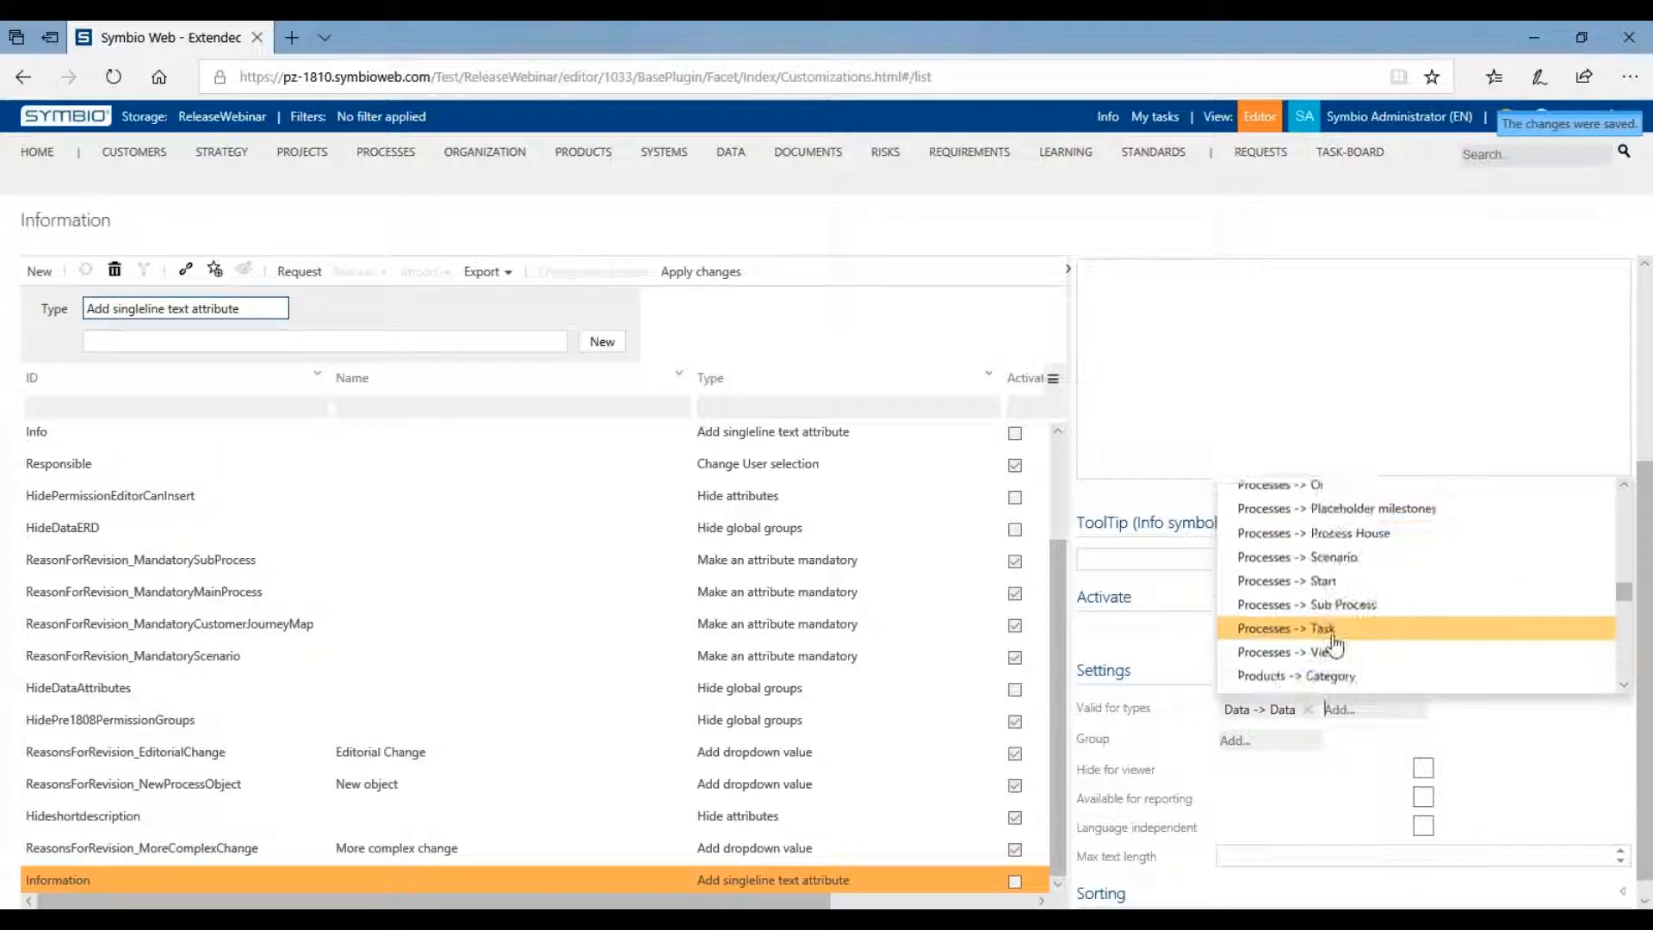
scroll(1357, 646, down, 5)
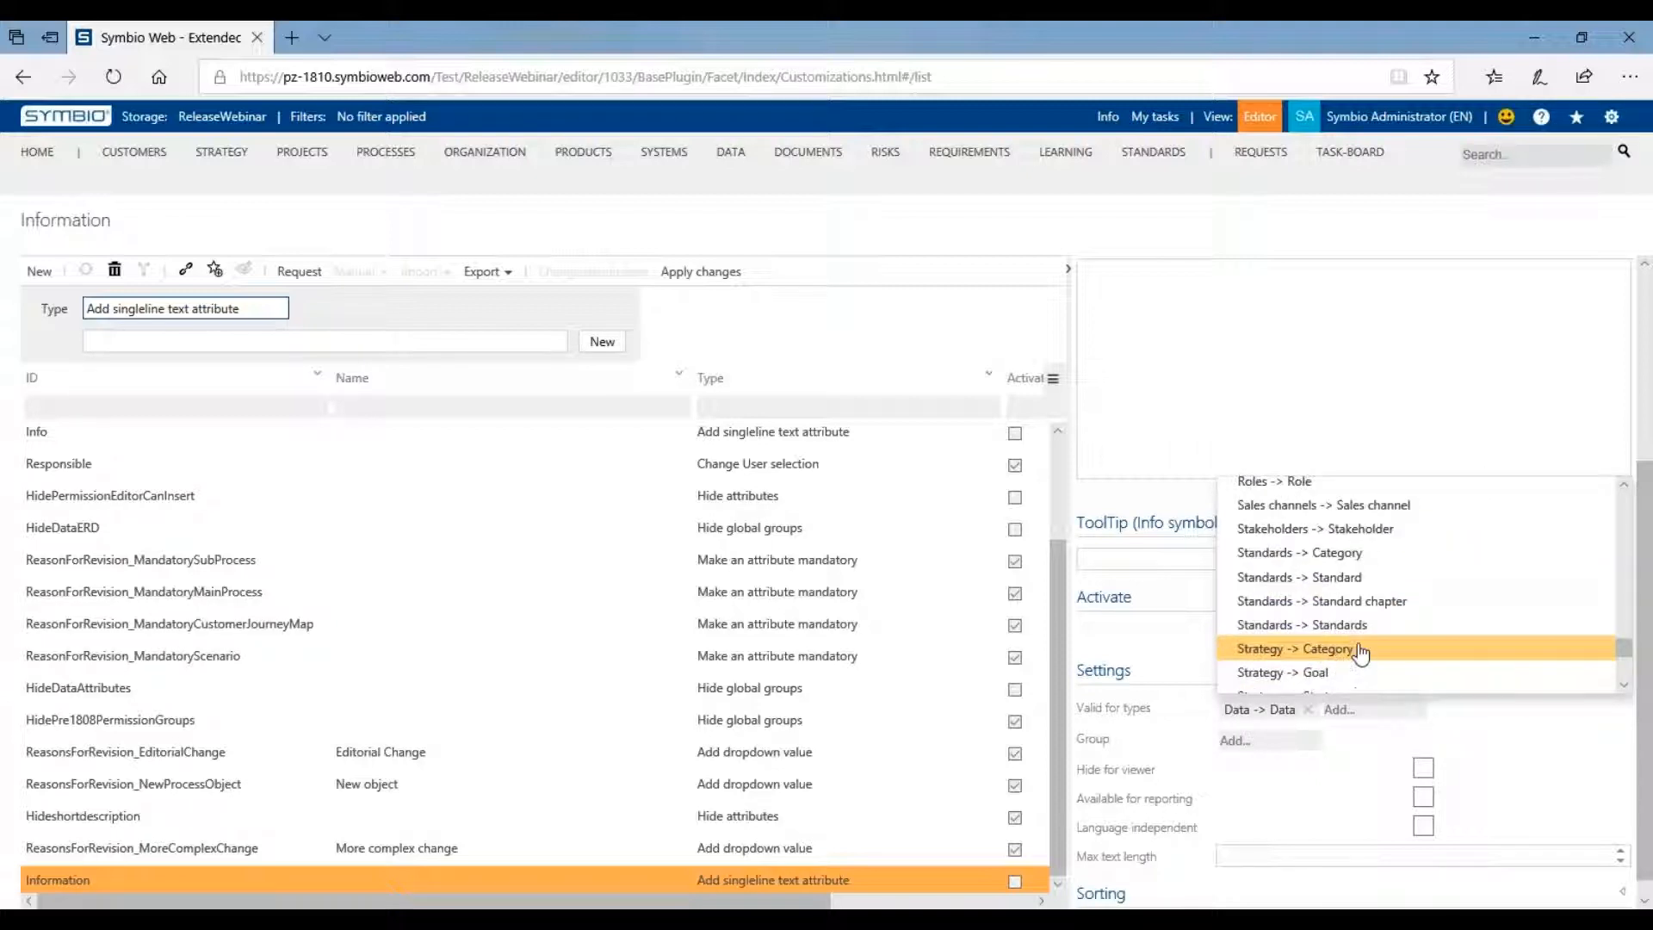
scroll(1356, 669, down, 1)
scroll(1356, 654, down, 2)
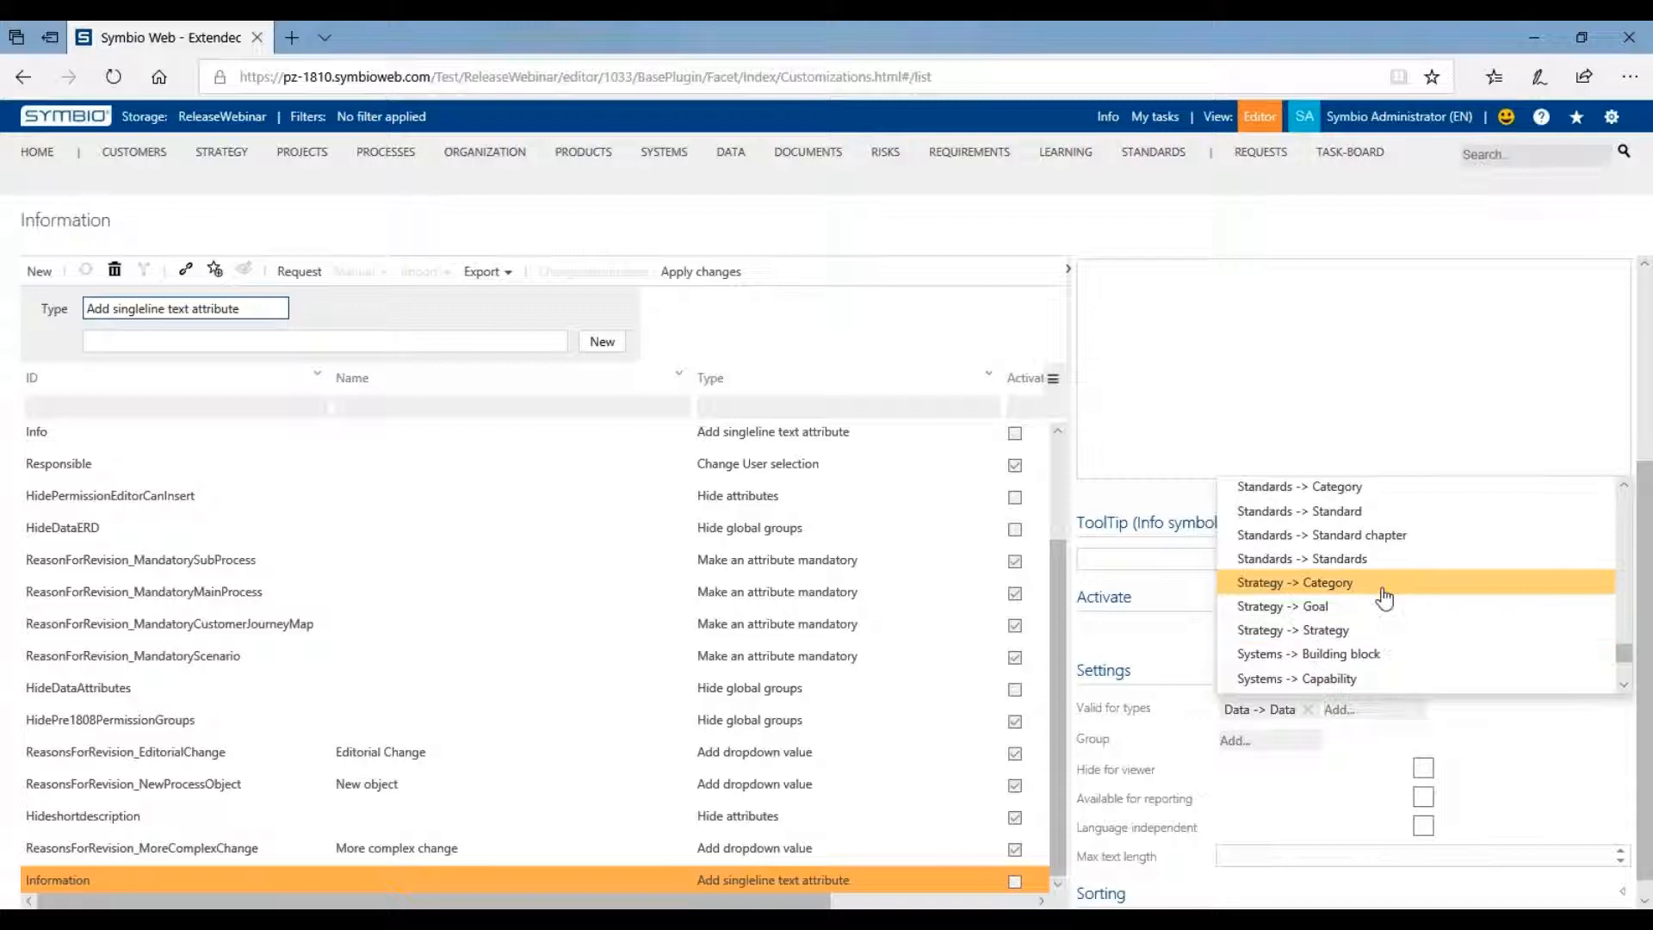
click(1343, 580)
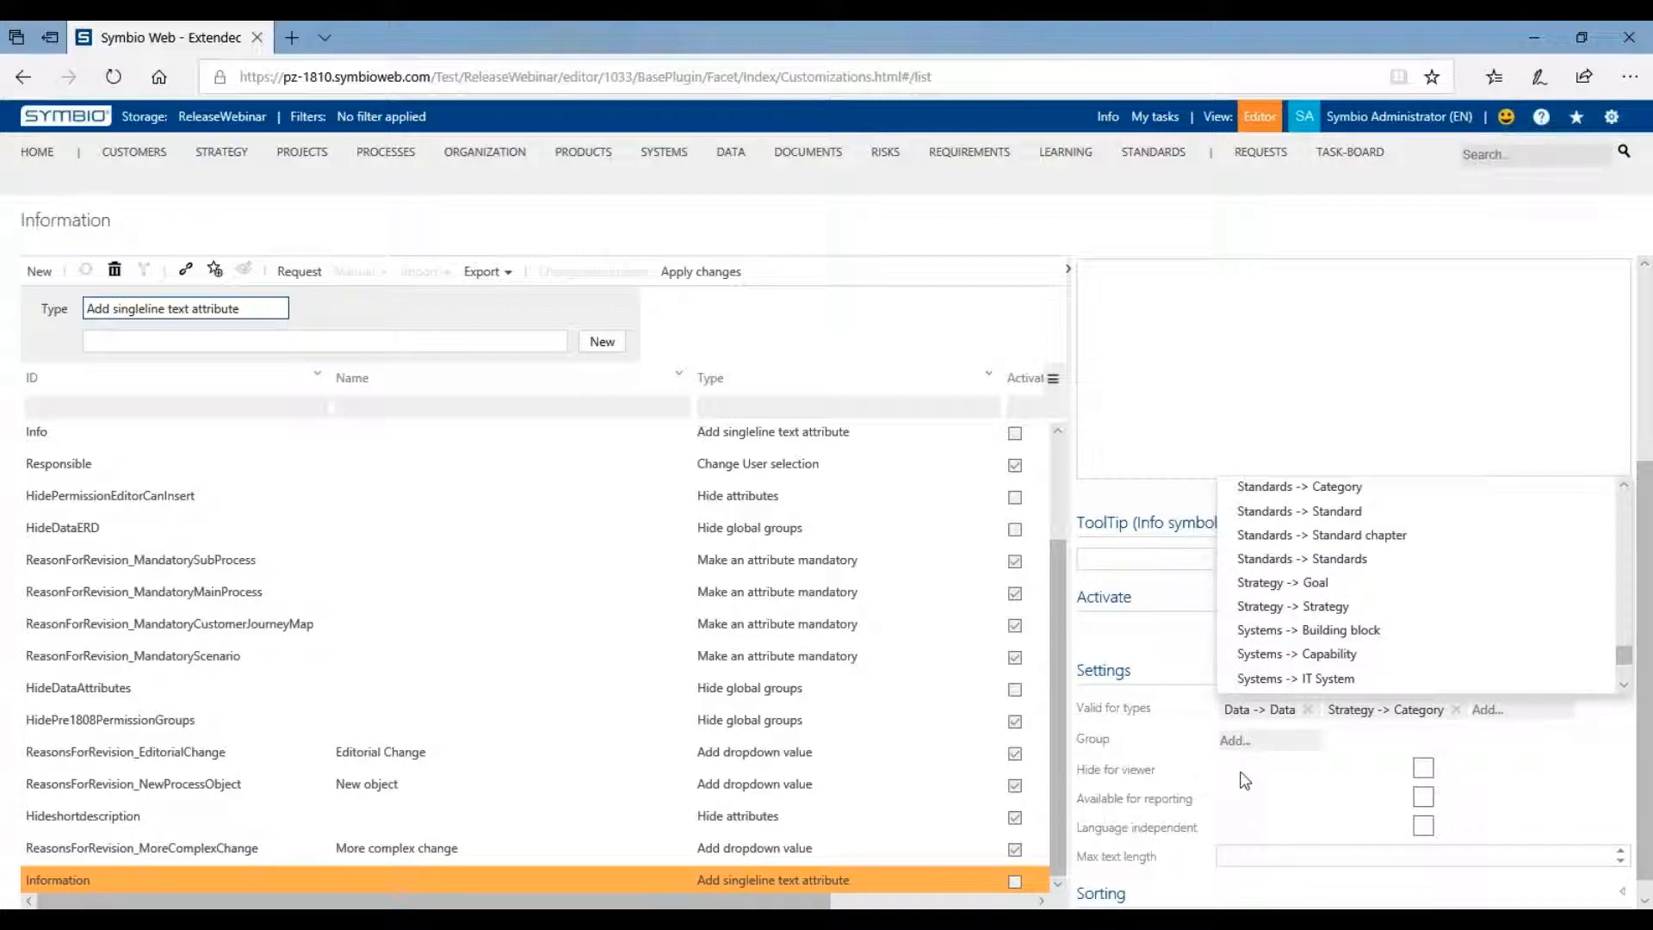
scroll(1366, 634, down, 3)
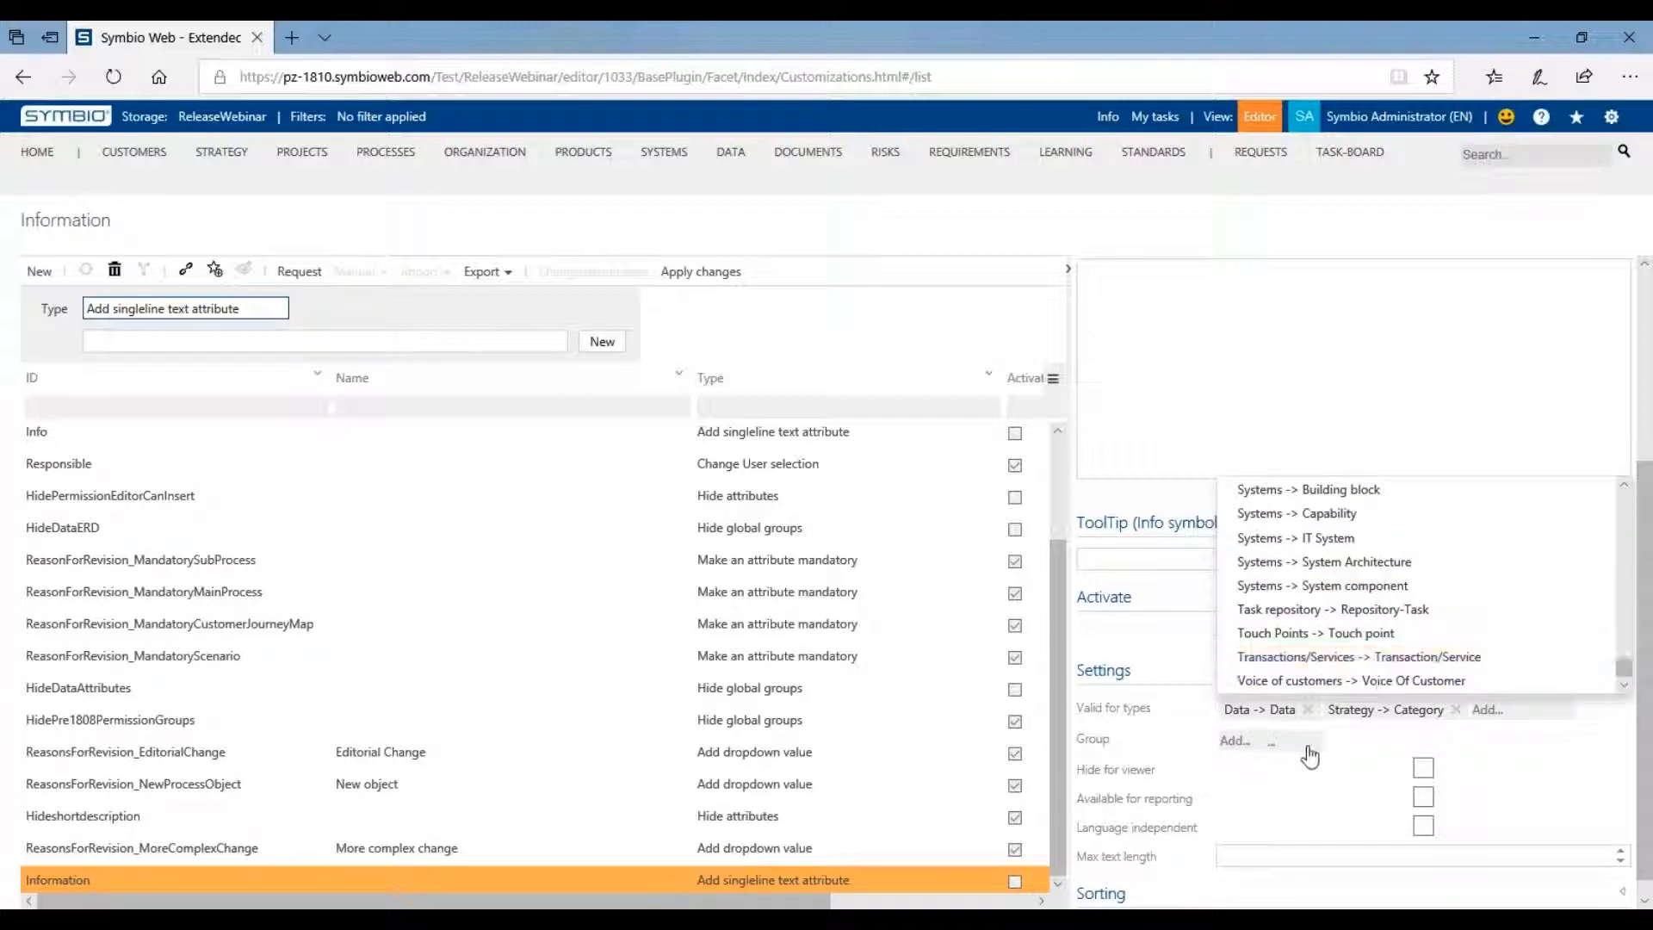
Assign the Information attribute to the group Edit custom attributes (dialog)
click(1282, 746)
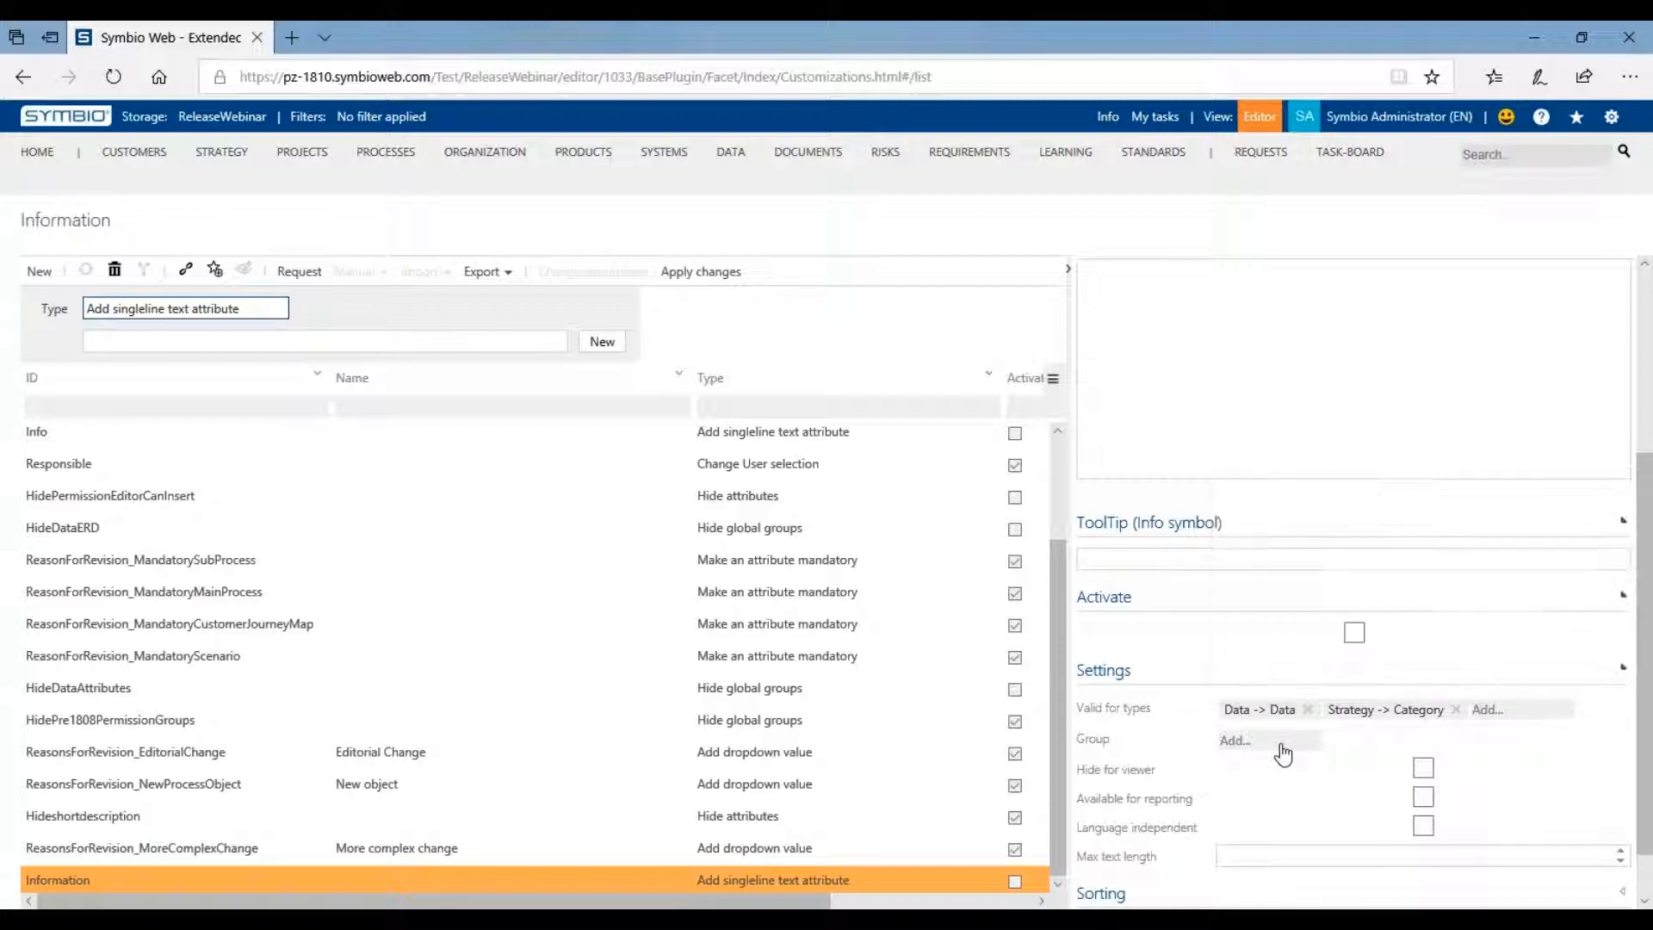
scroll(1289, 701, down, 4)
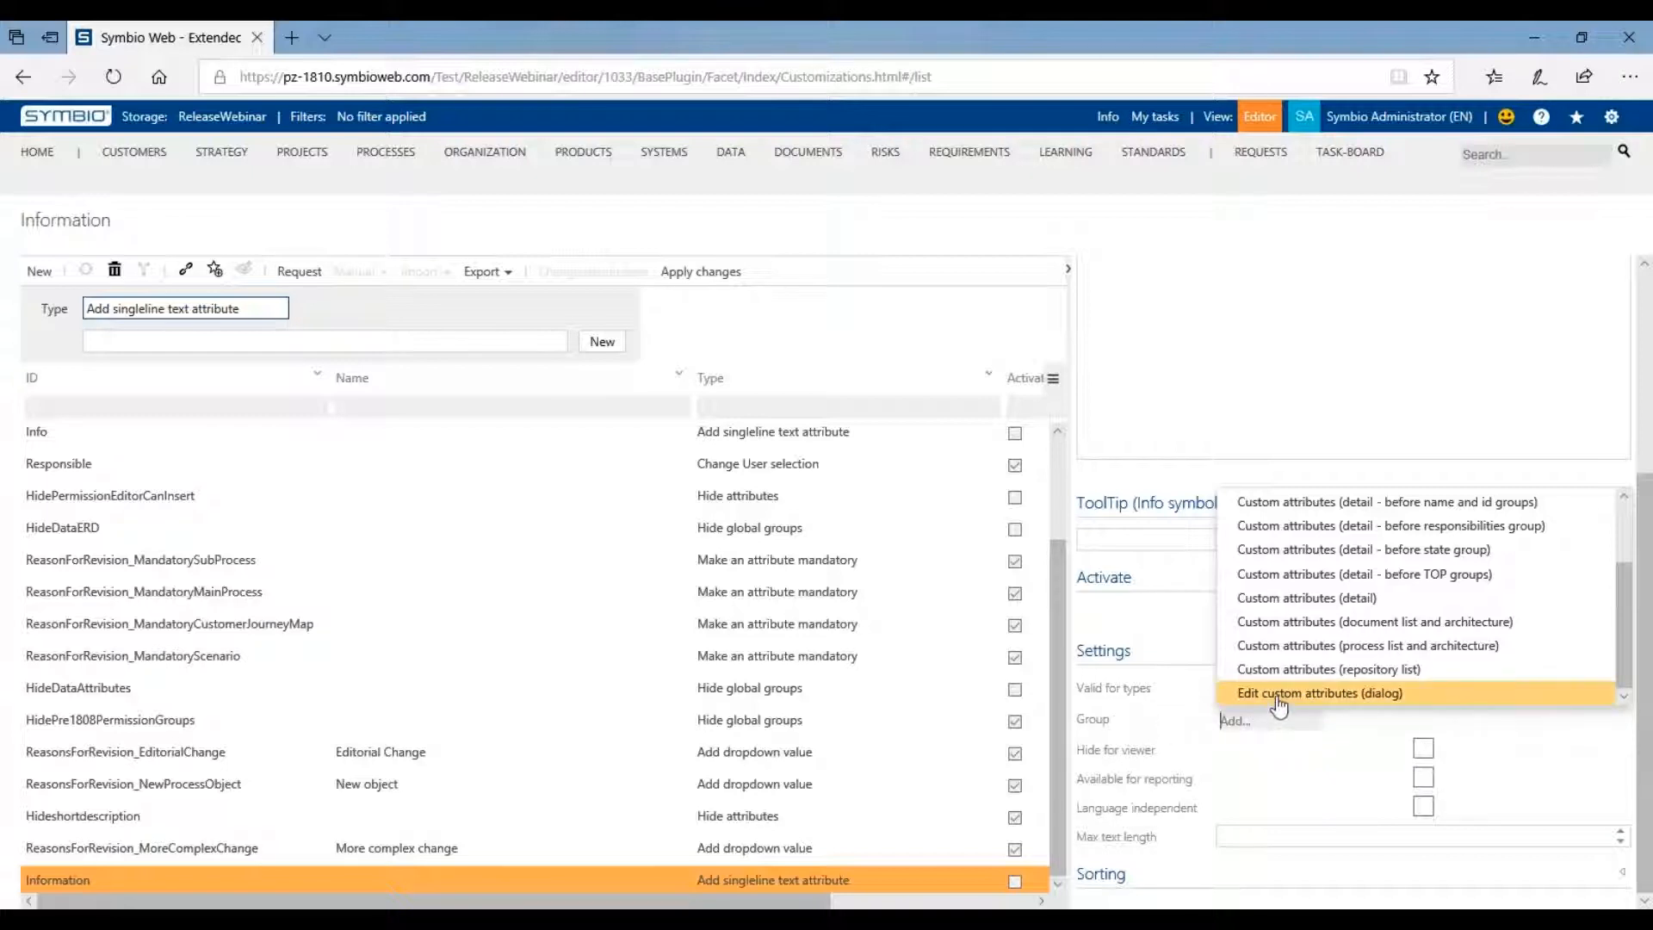
click(1282, 703)
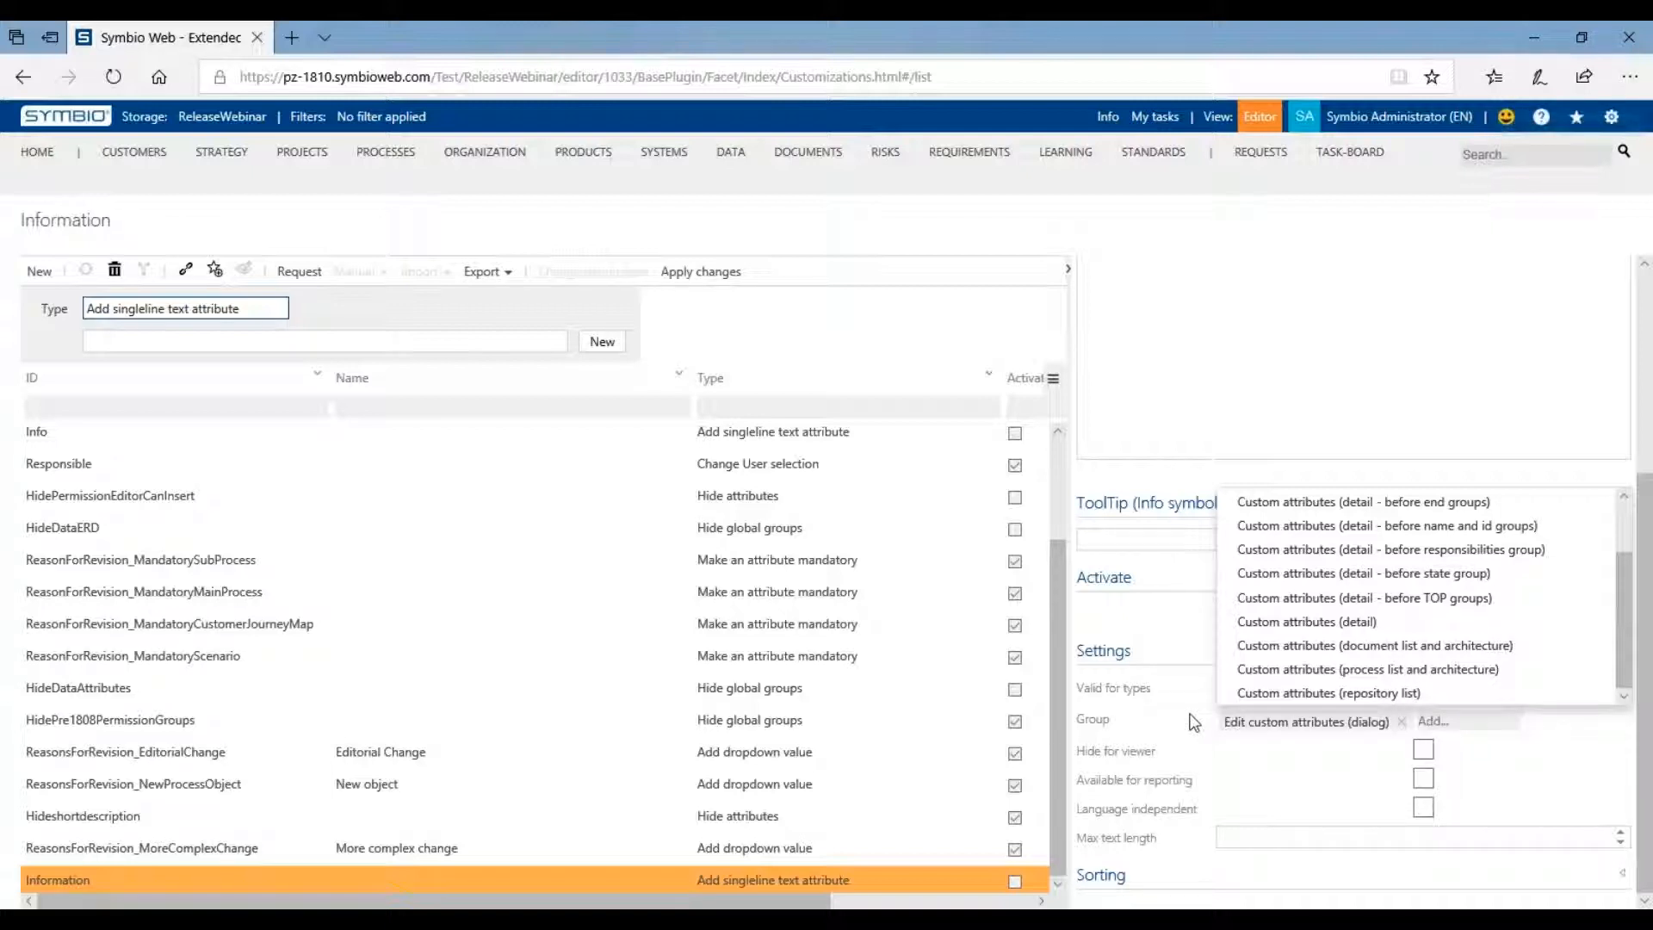
scroll(1182, 706, up, 3)
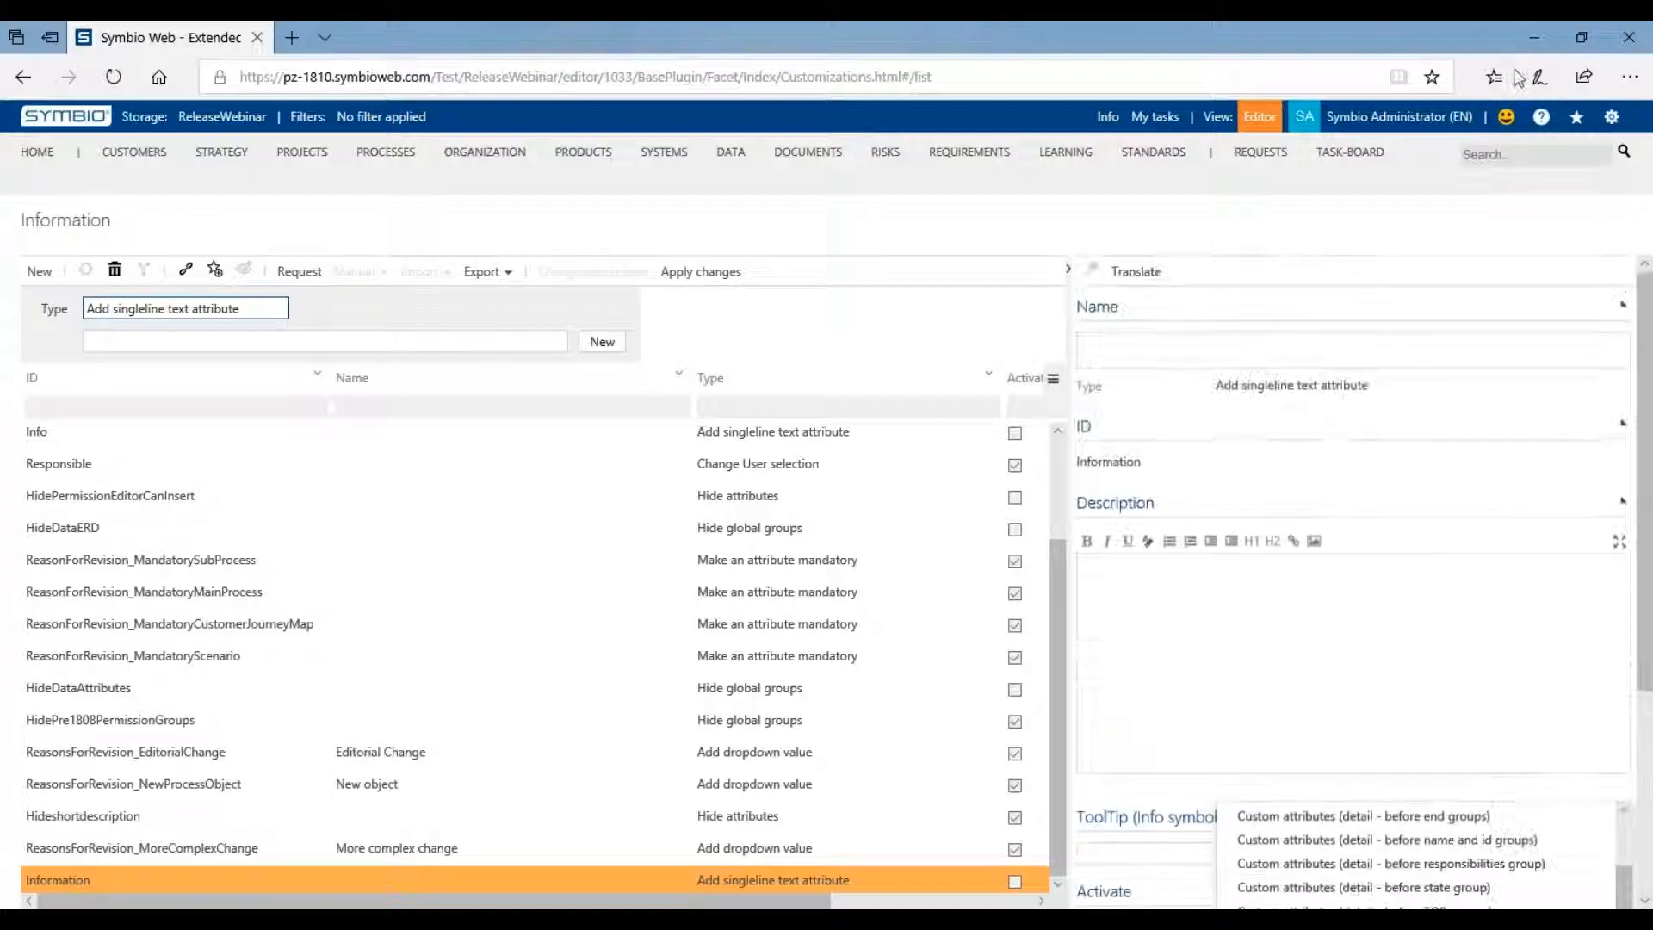
In the administration's system settings, enable Show Layouted Diagram for the Graphical Editor
click(1607, 126)
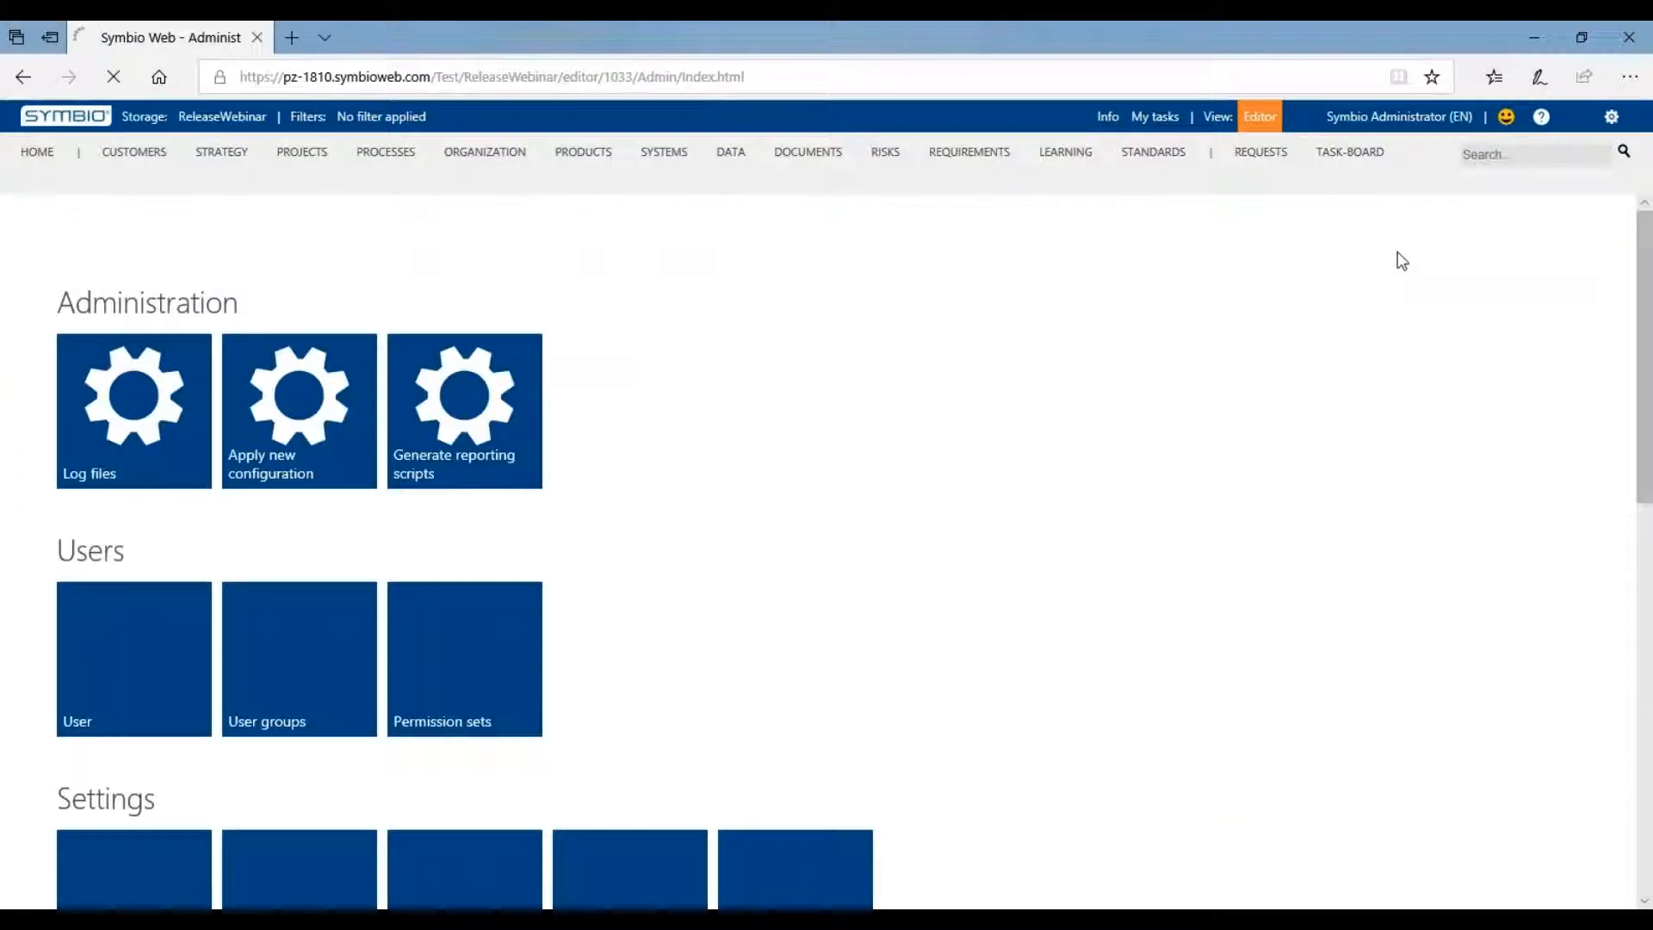
scroll(1148, 620, down, 4)
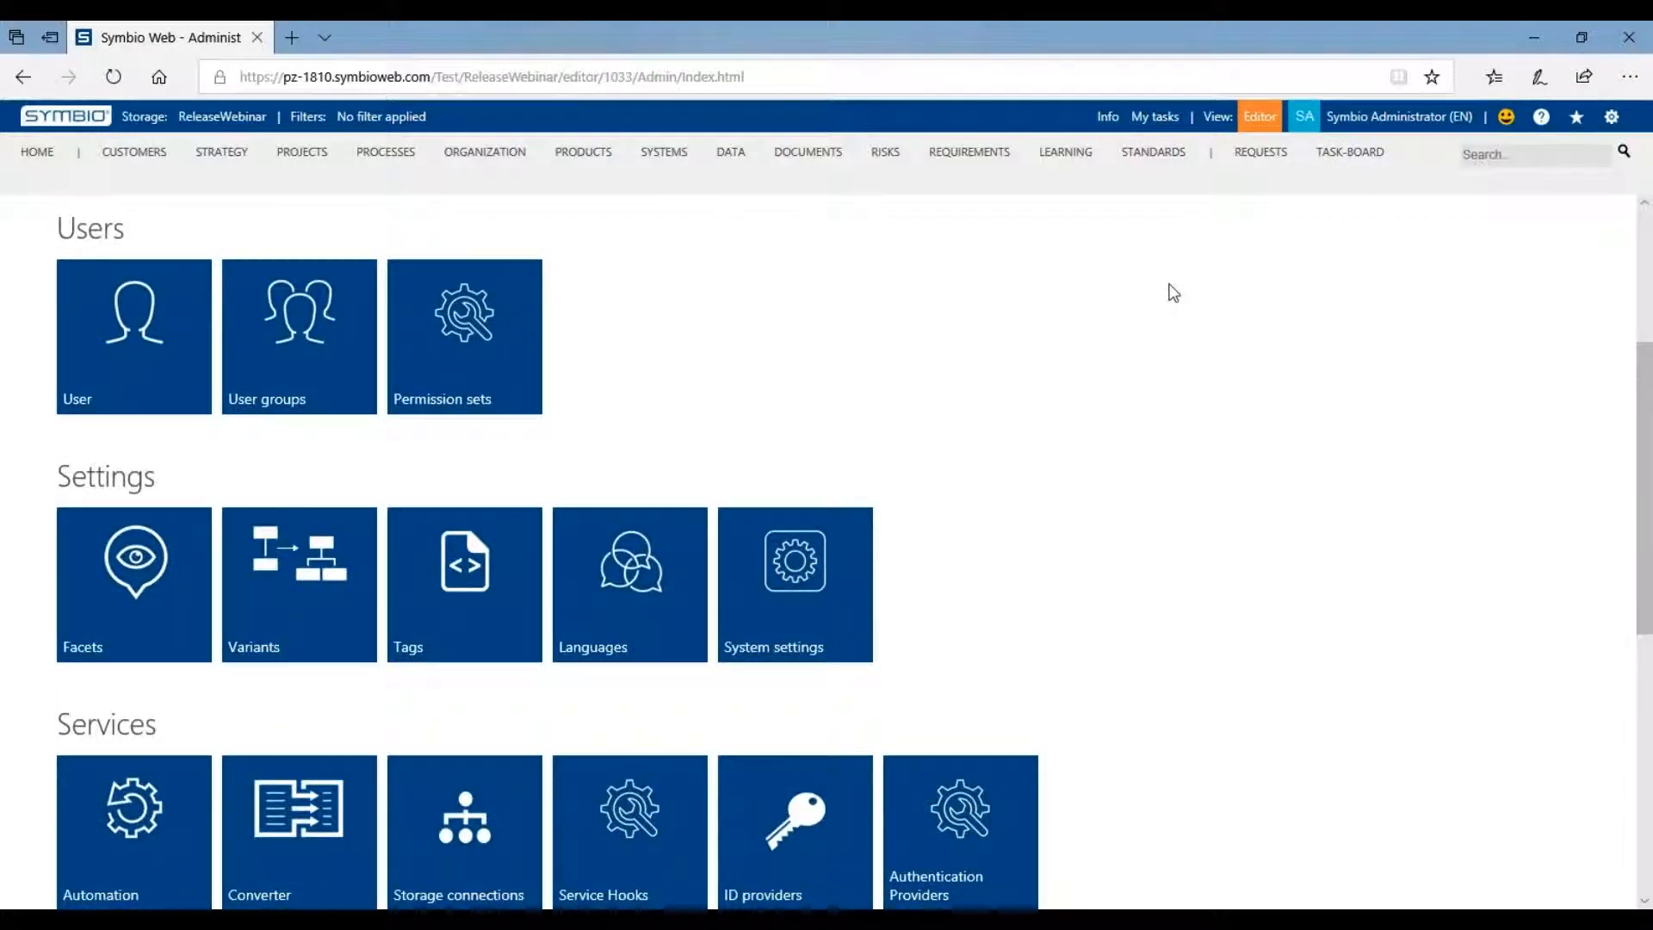
scroll(1026, 303, down, 1)
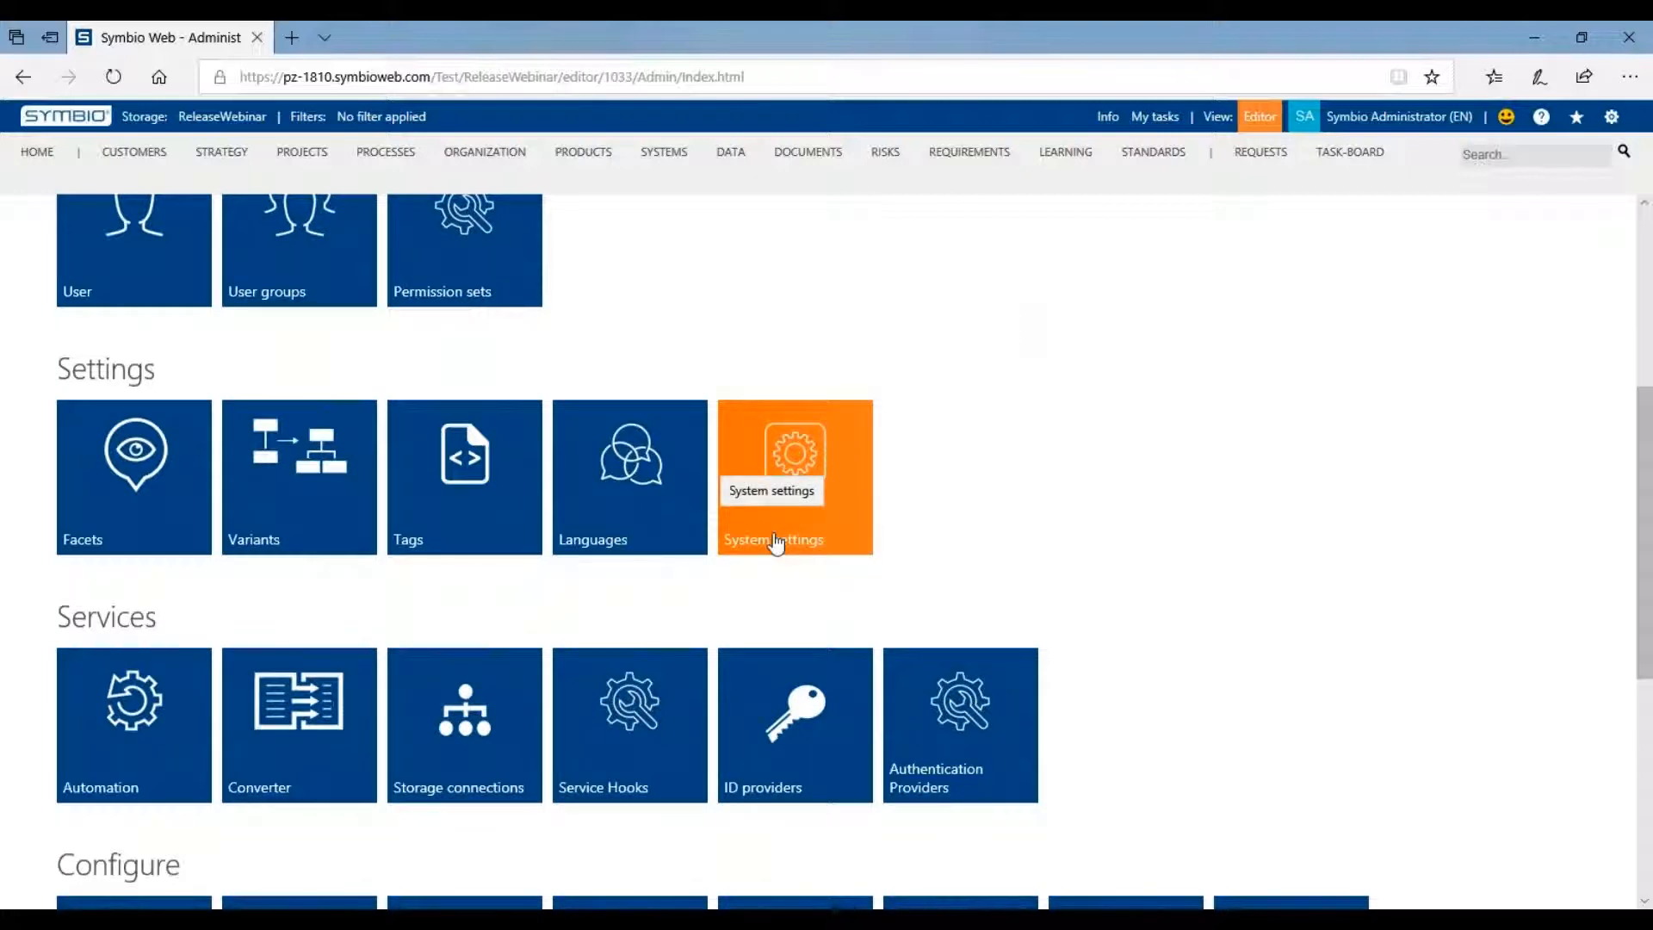
click(777, 542)
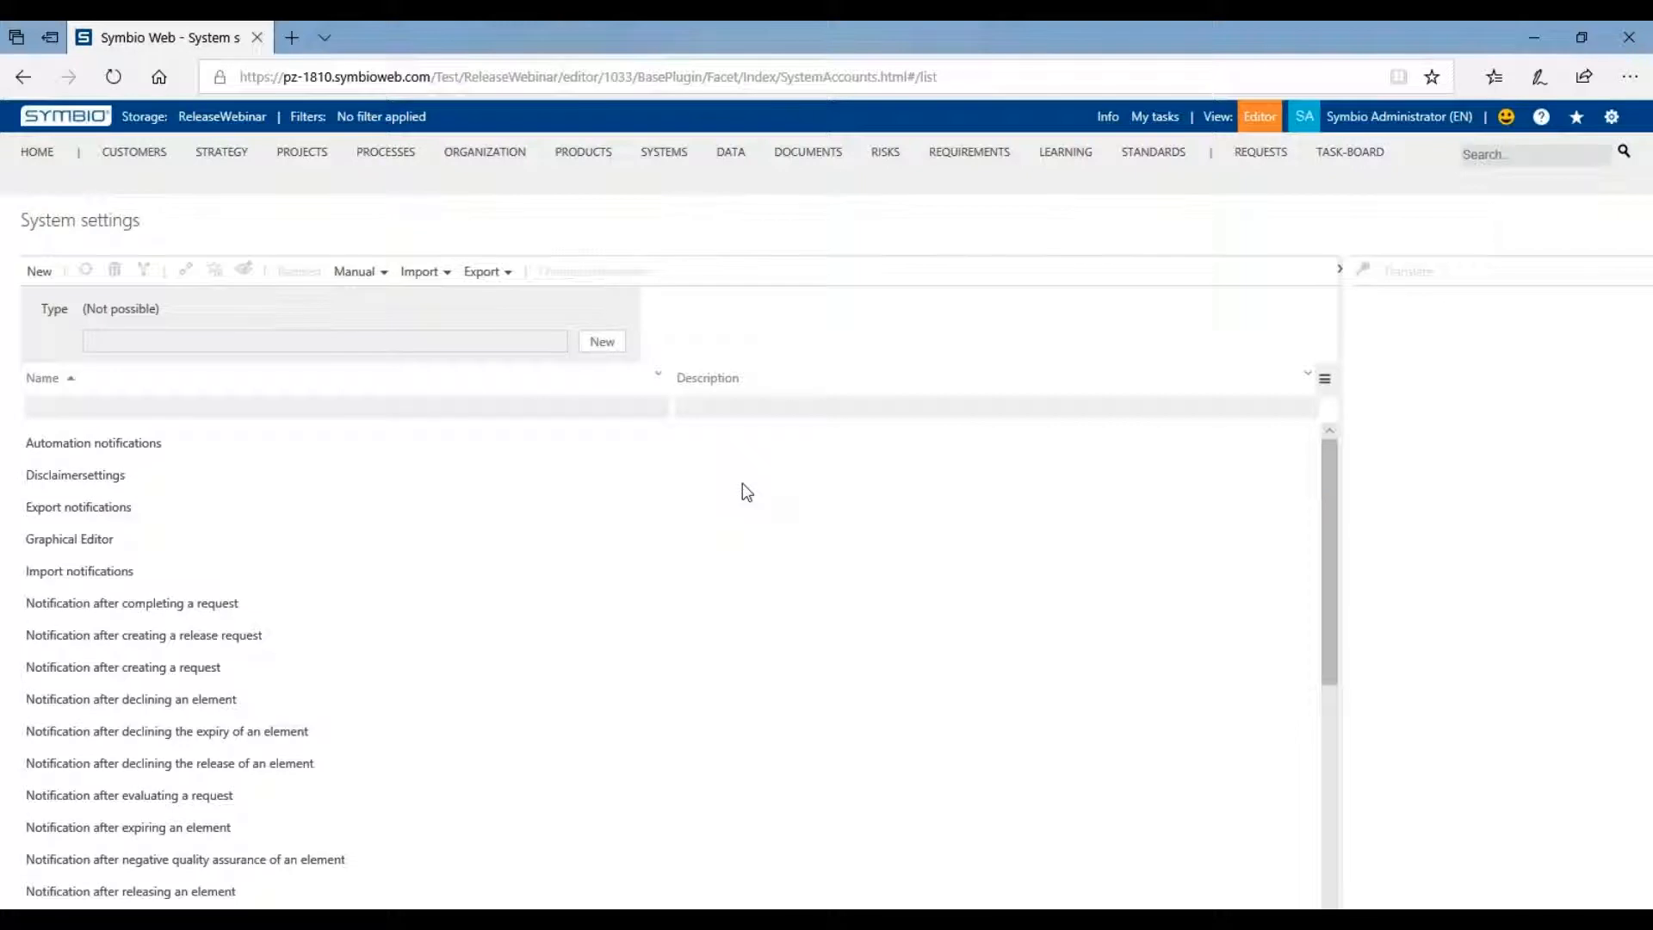
click(272, 541)
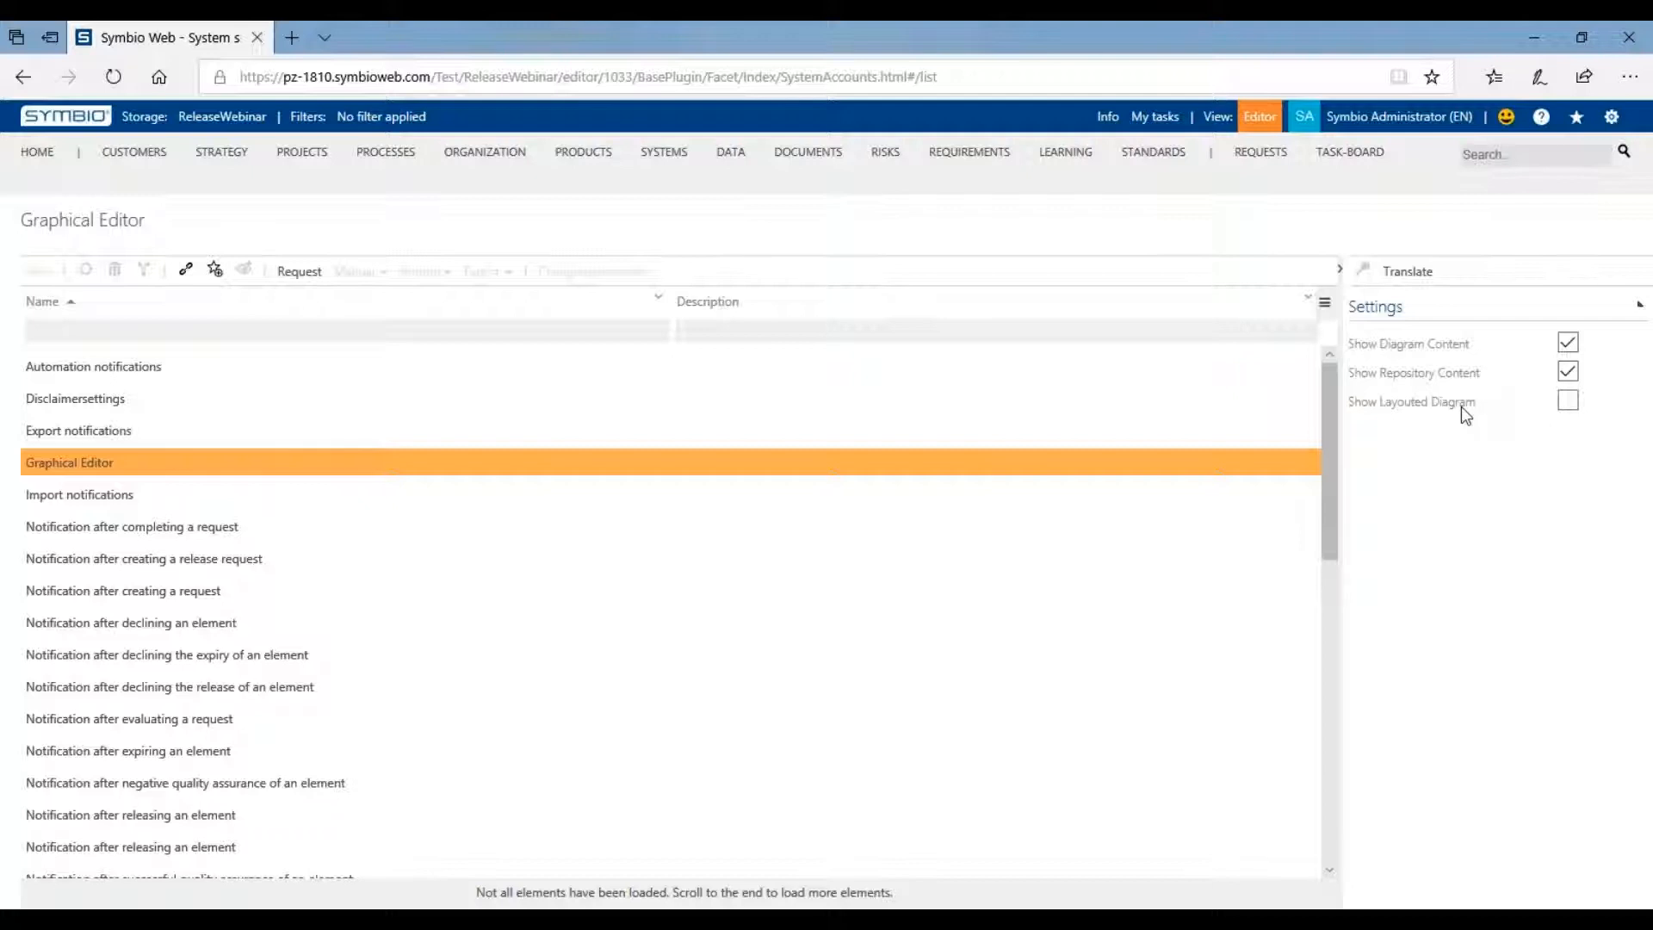
click(1567, 406)
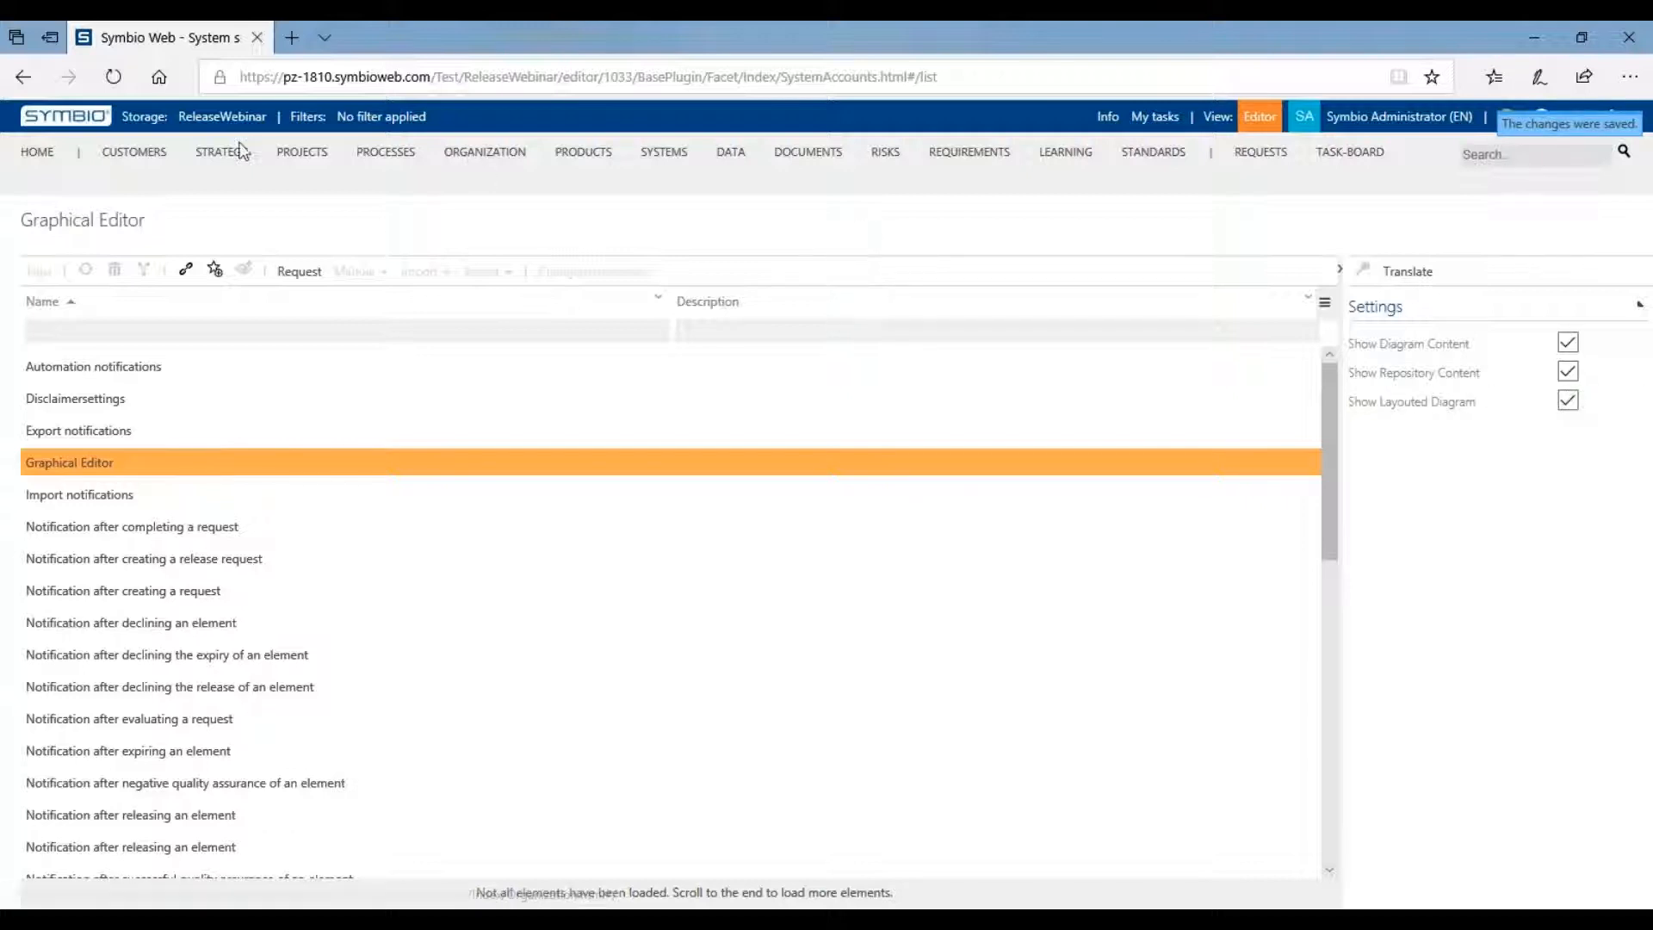
Open Example 3 in the Processes diagram editor and look through the shape library down to the Complete diagram section
click(376, 155)
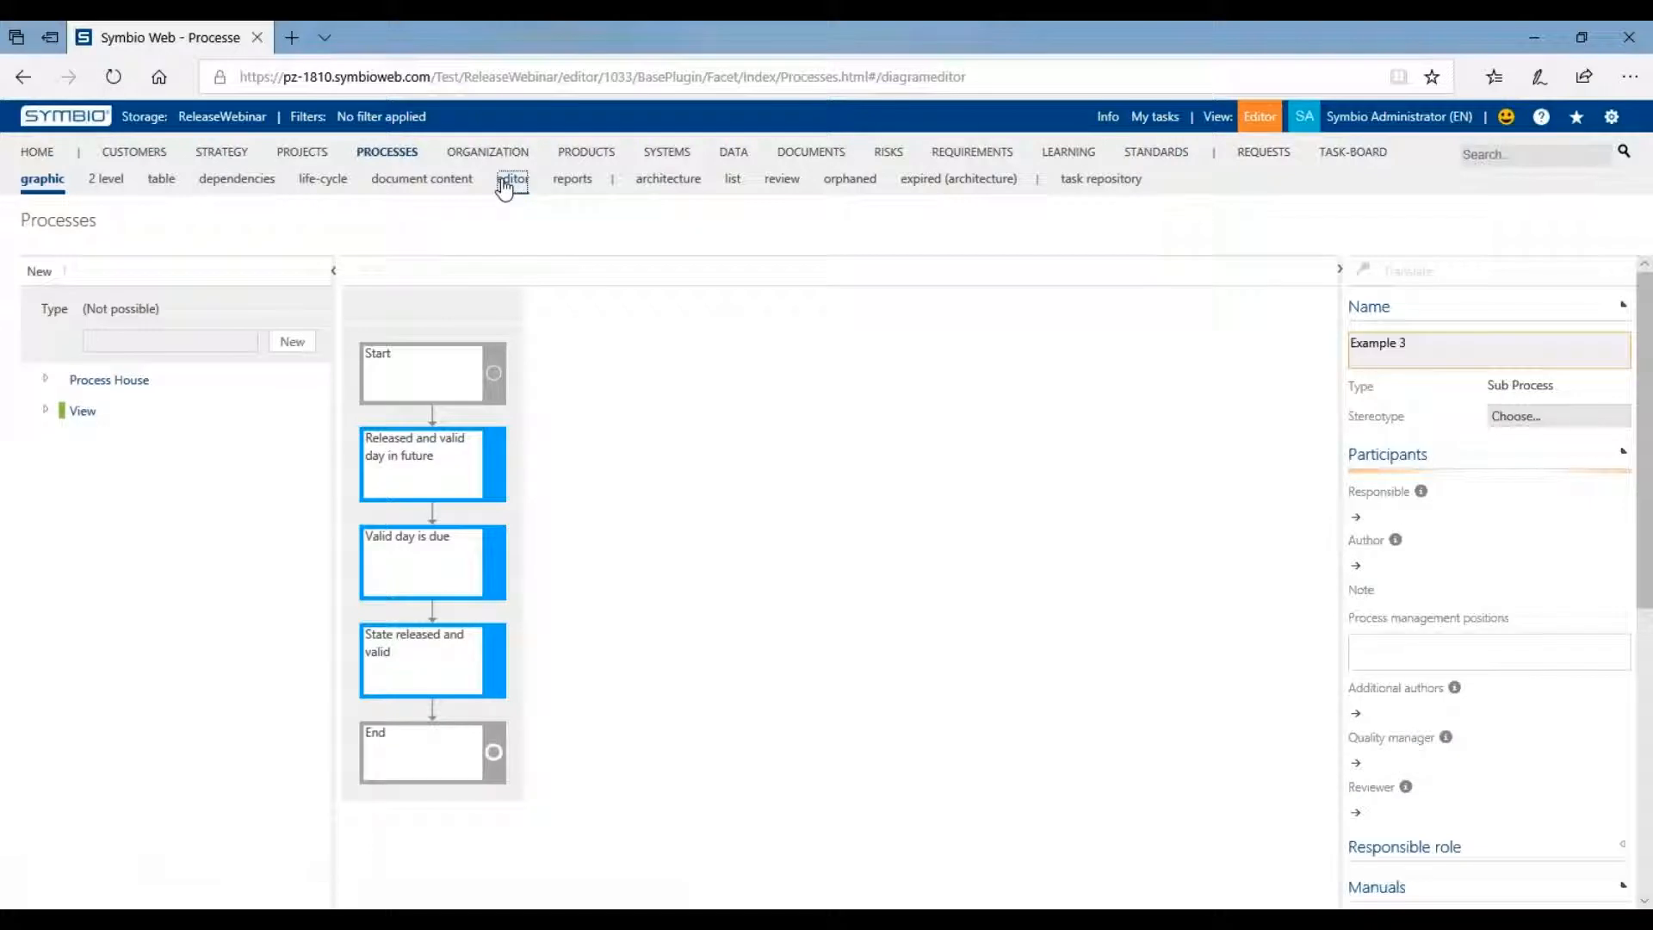
click(507, 182)
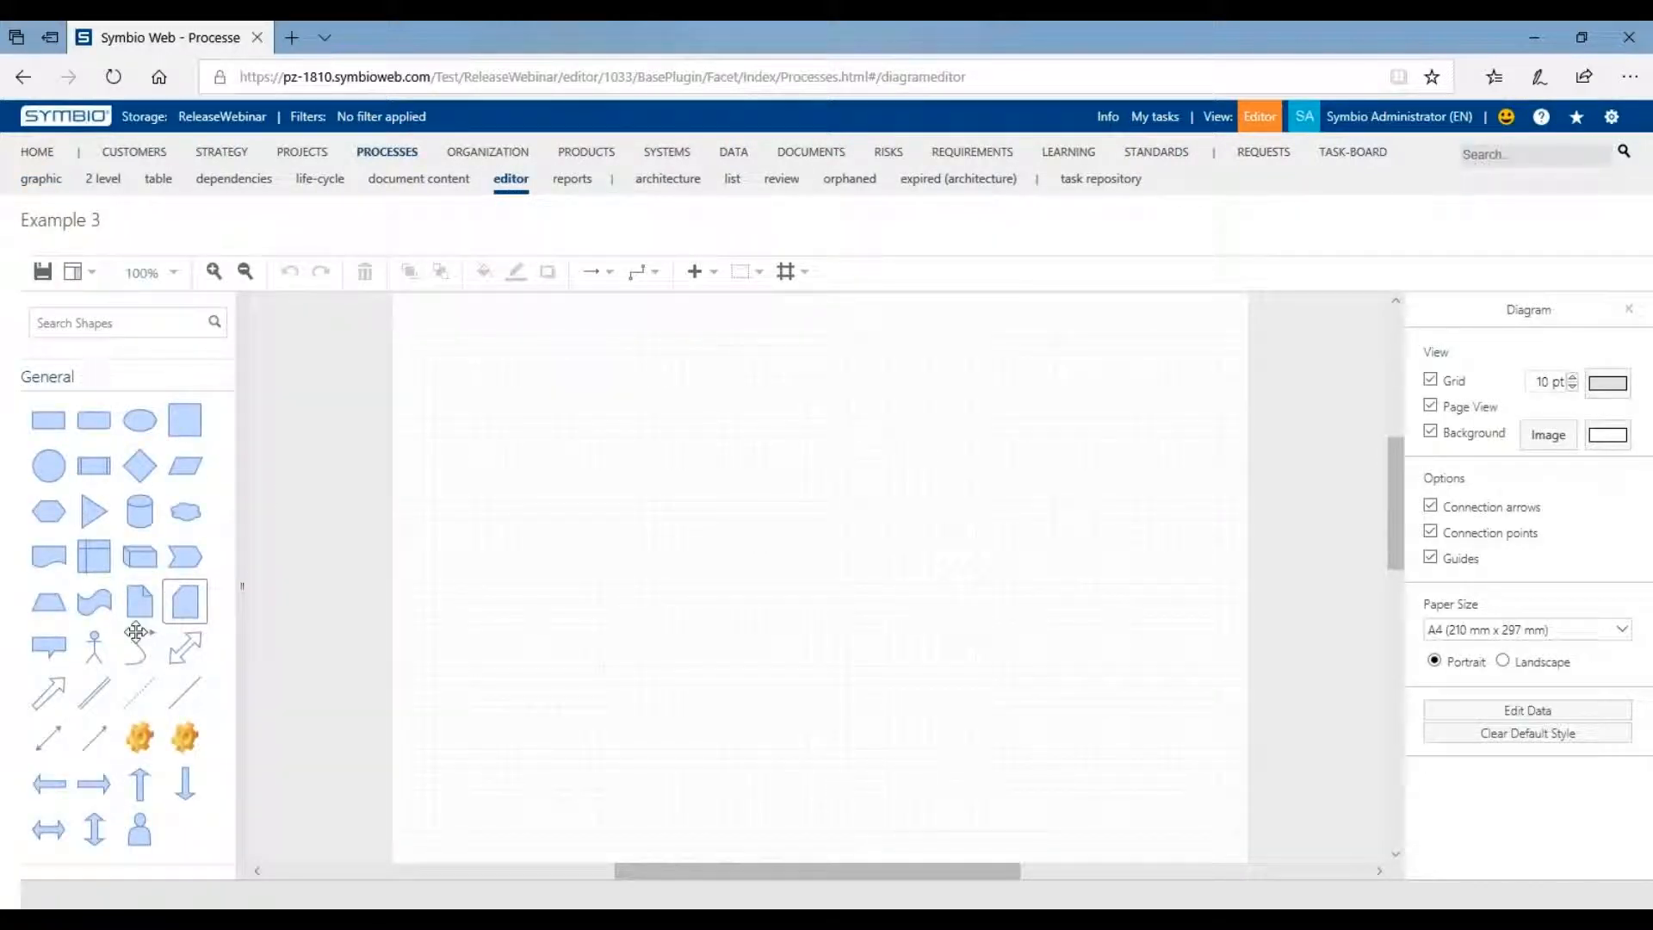
scroll(143, 517, down, 5)
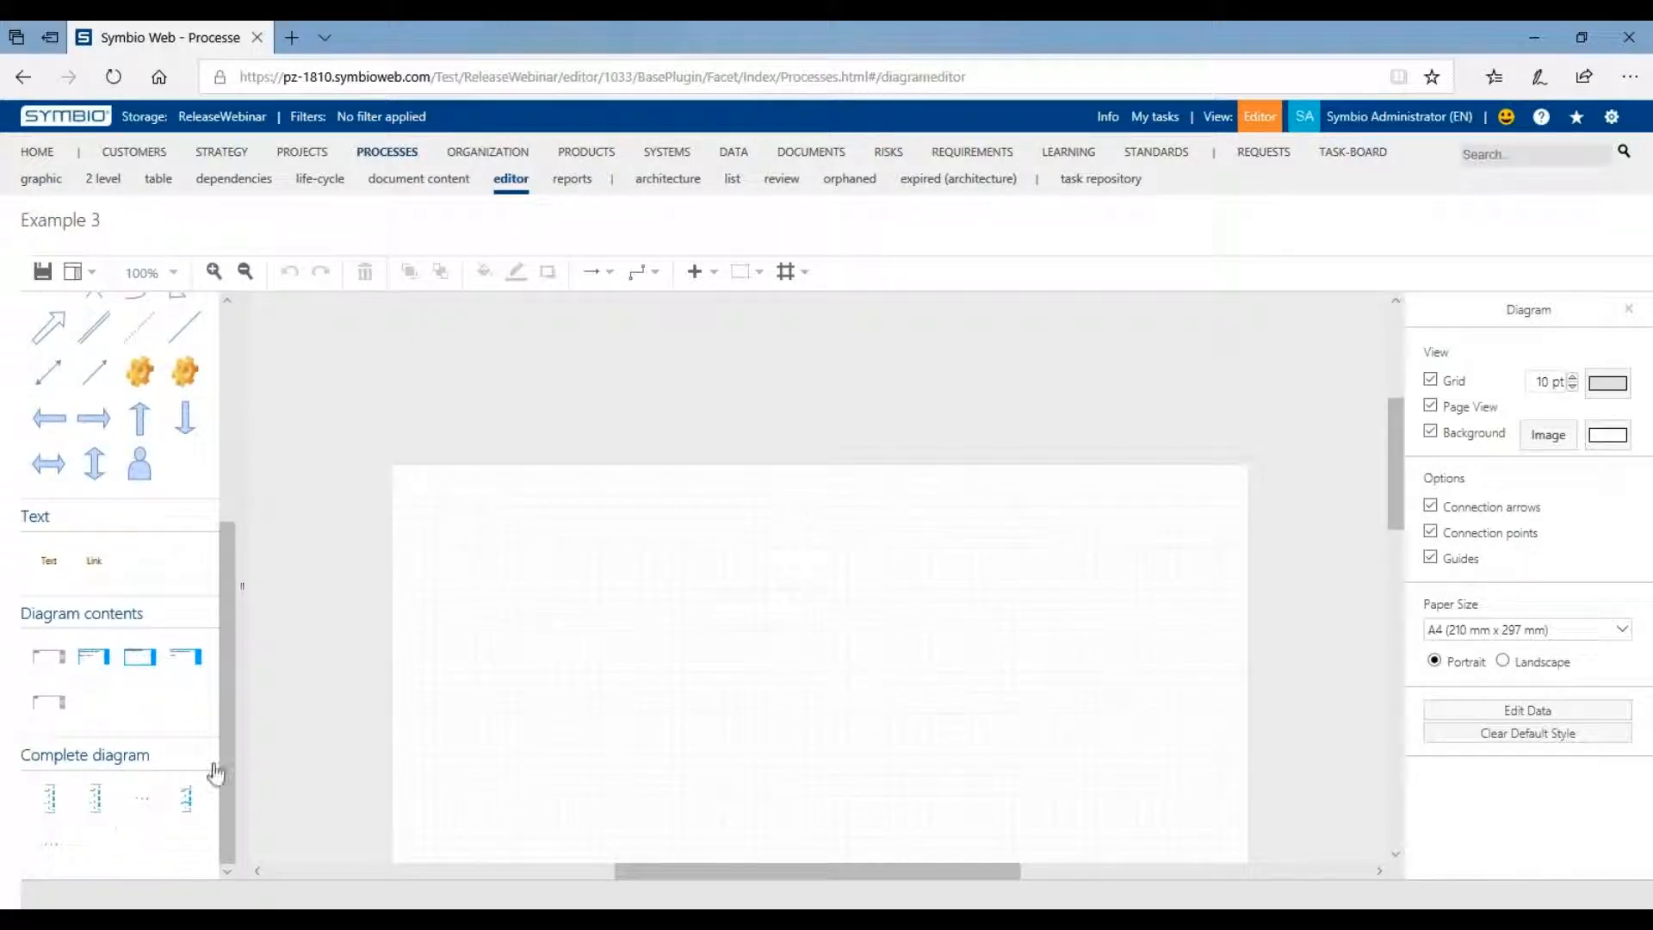
Insert a Link element from the Text shapes into the Example 3 diagram
drag(95, 794, 119, 783)
mouse_move(75, 811)
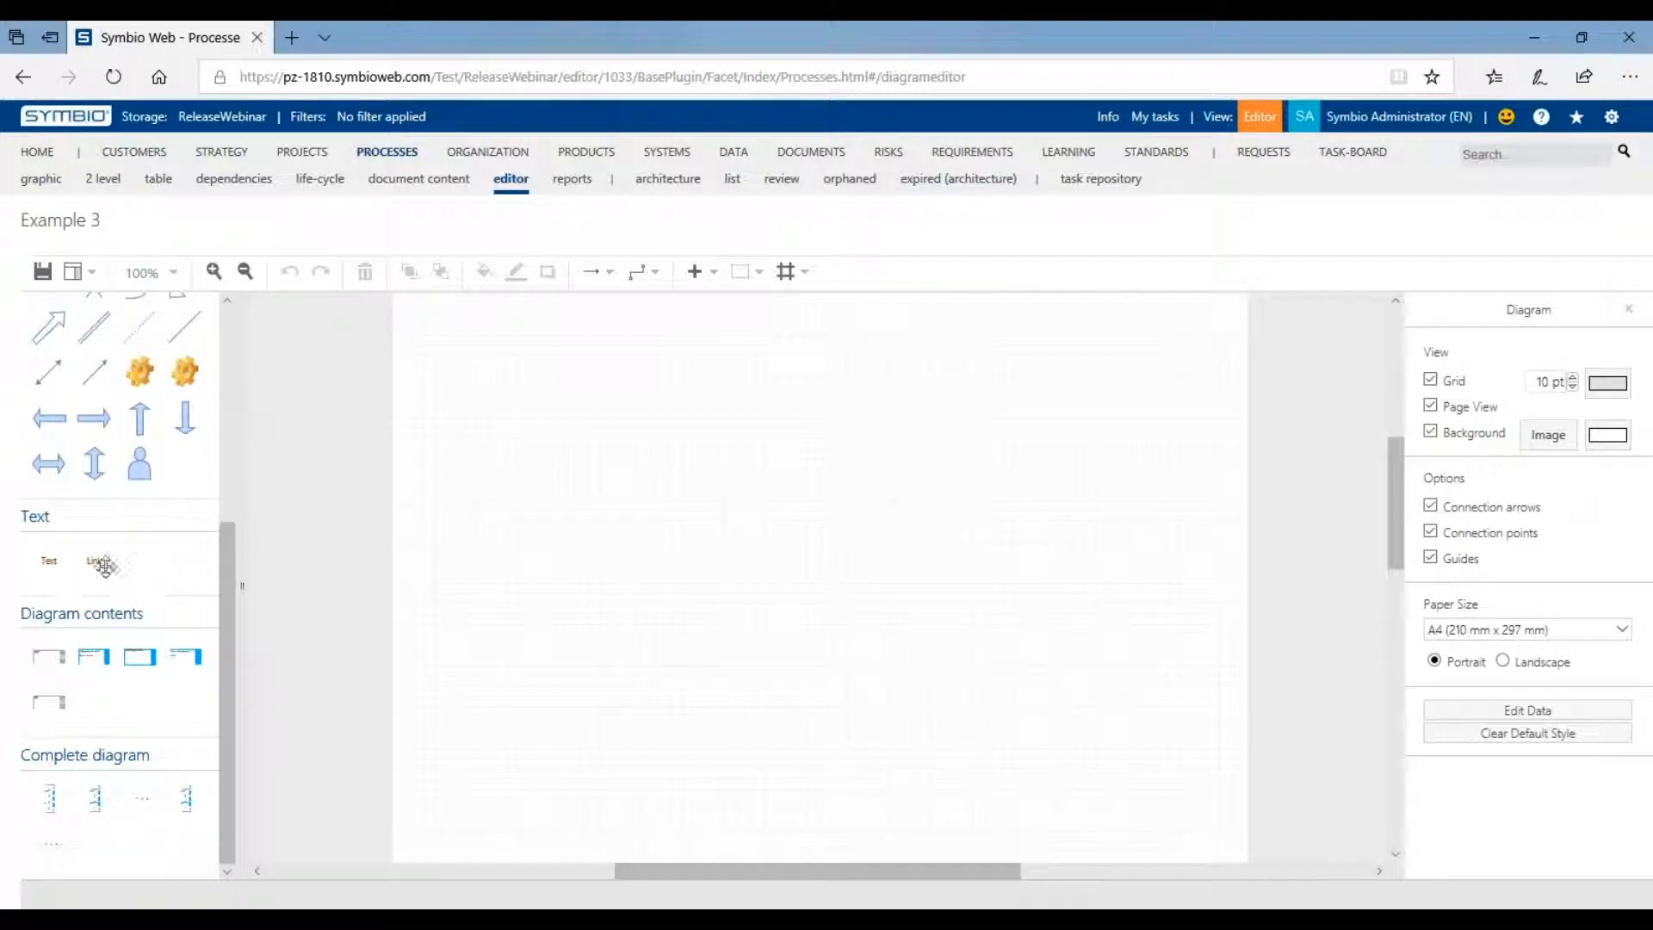
mouse_move(96, 559)
click(96, 568)
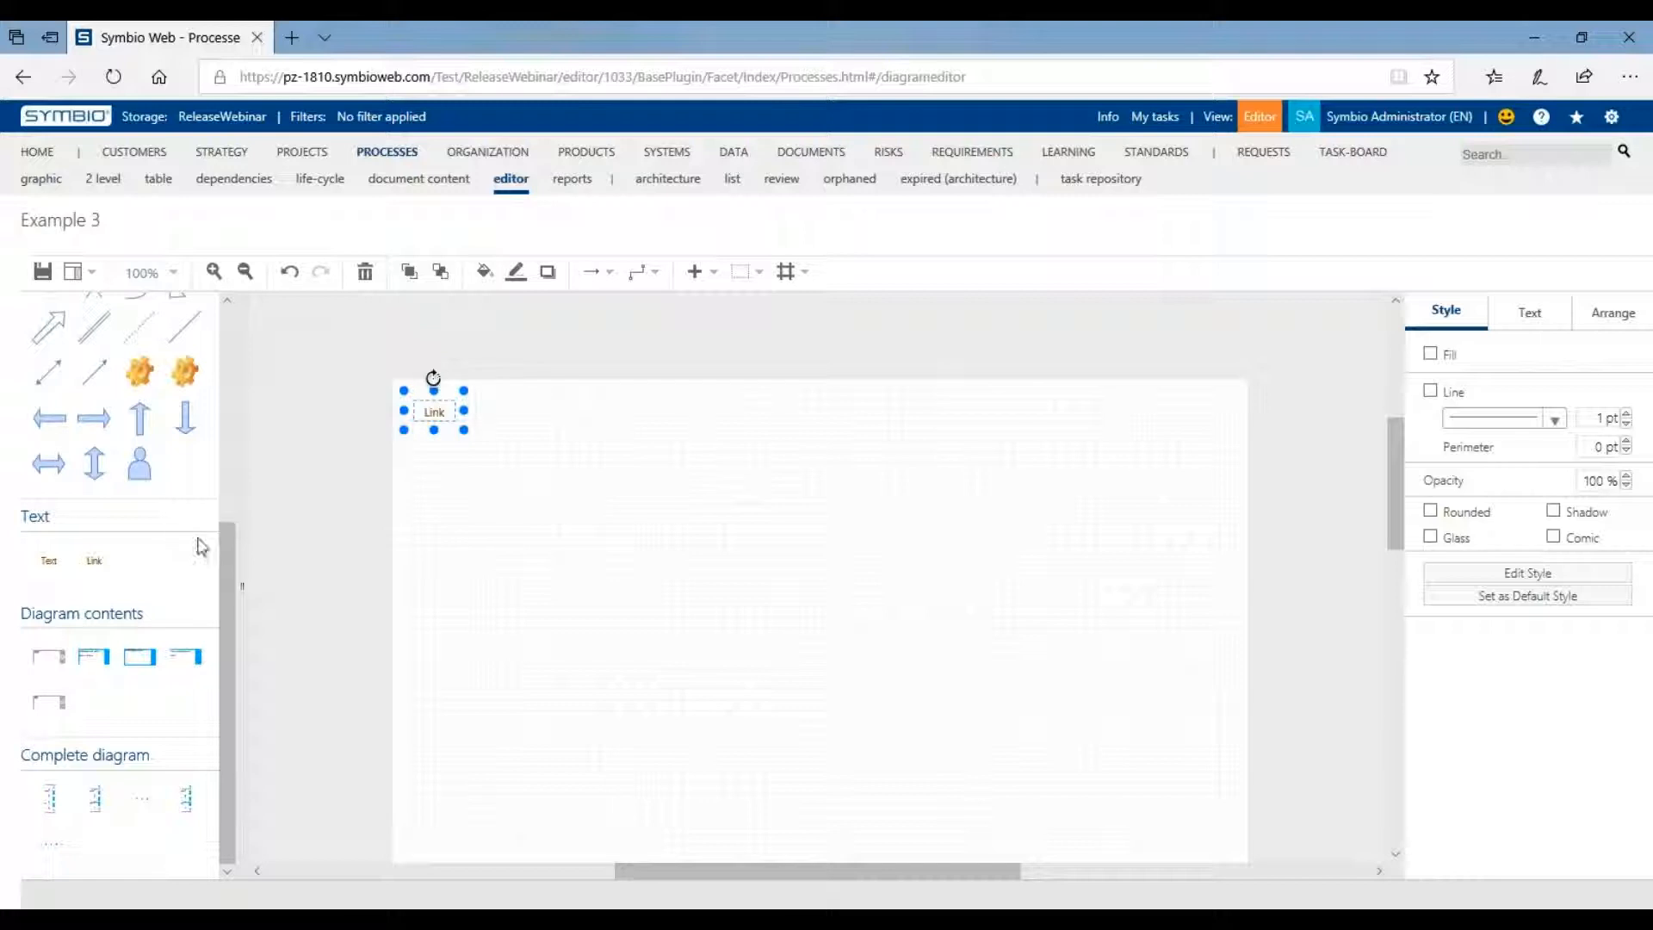
Open the reference selection for the Link element, examine the Process House tree and the connected items table, and close it without assigning anything
right_click(445, 419)
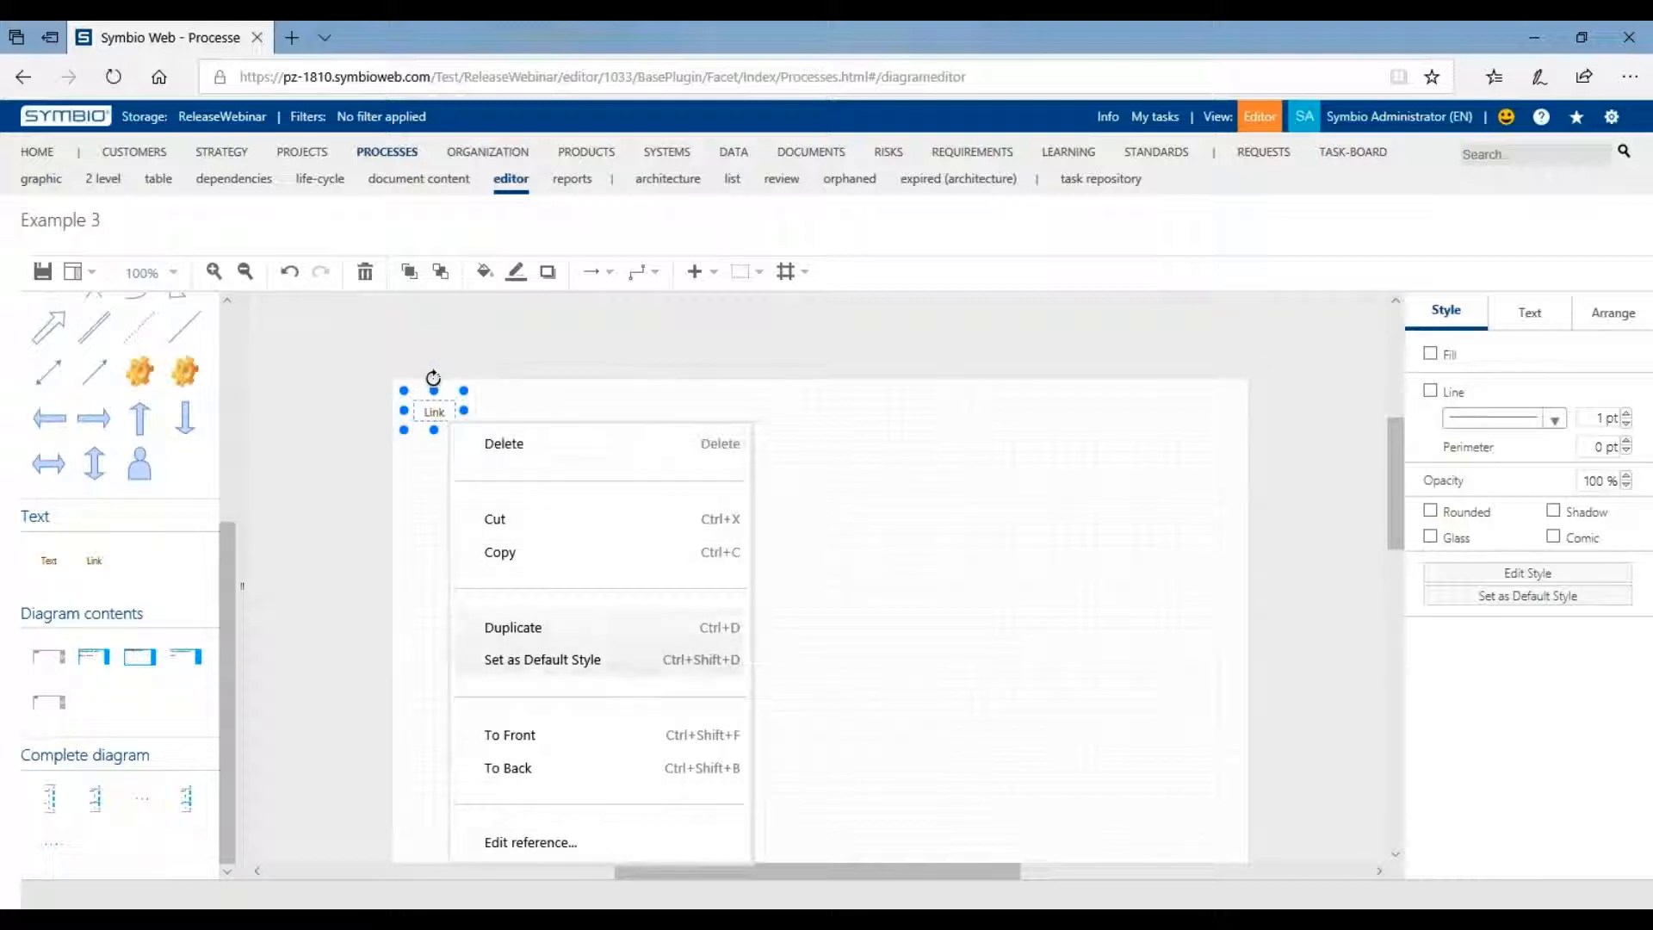
click(571, 853)
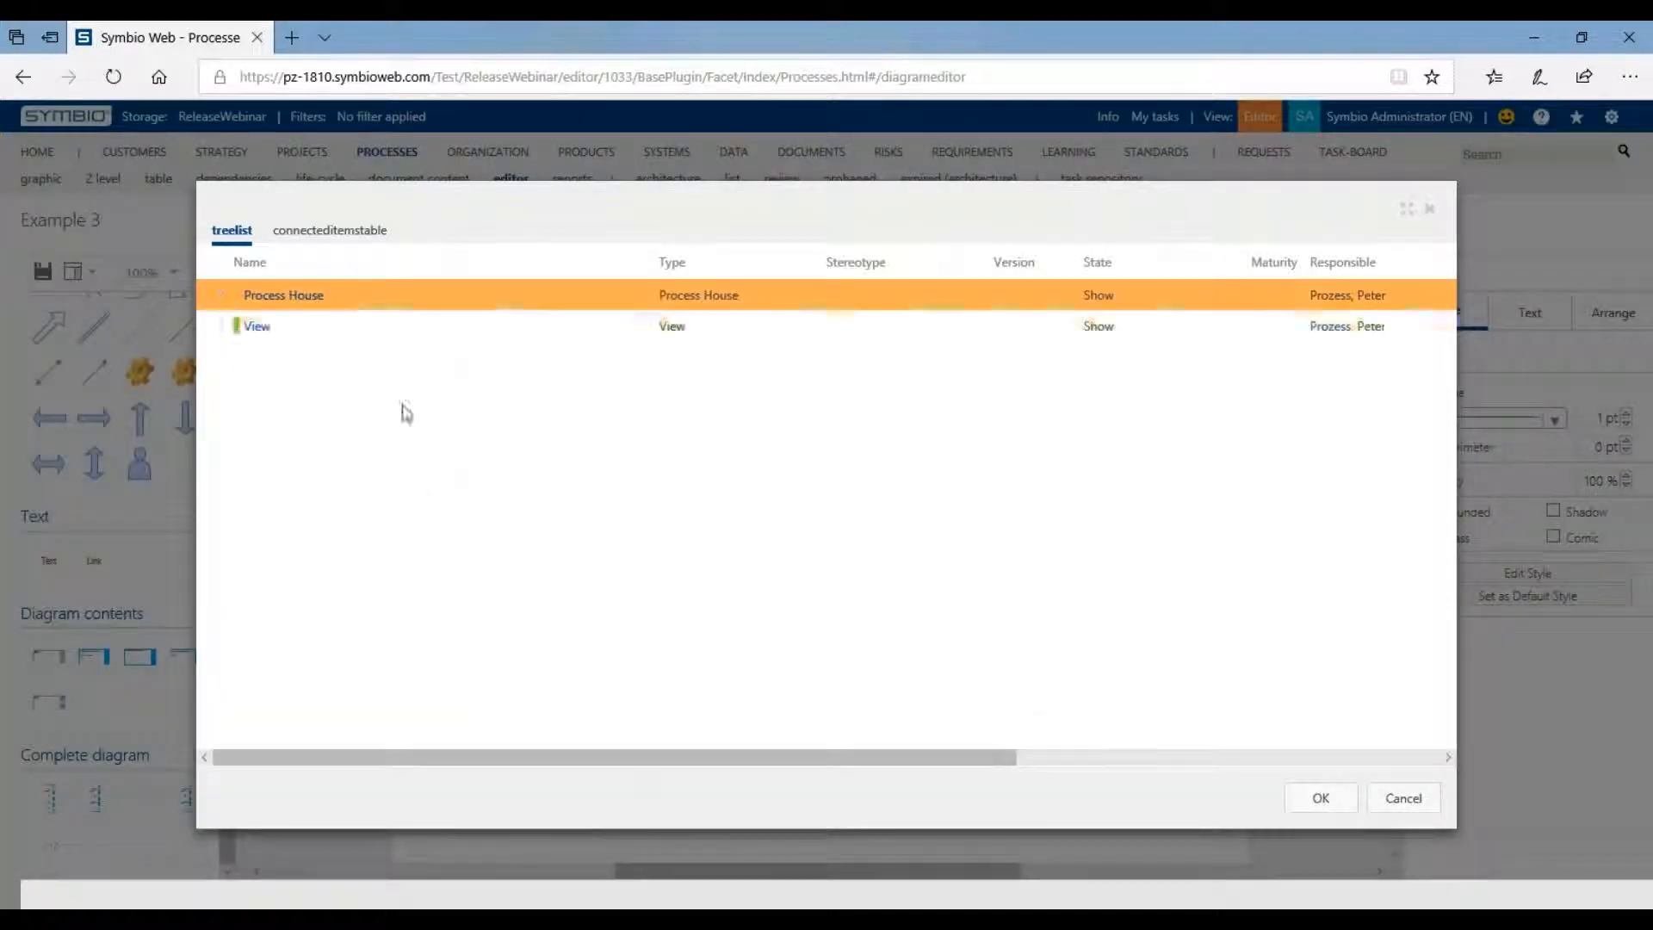
double_click(310, 301)
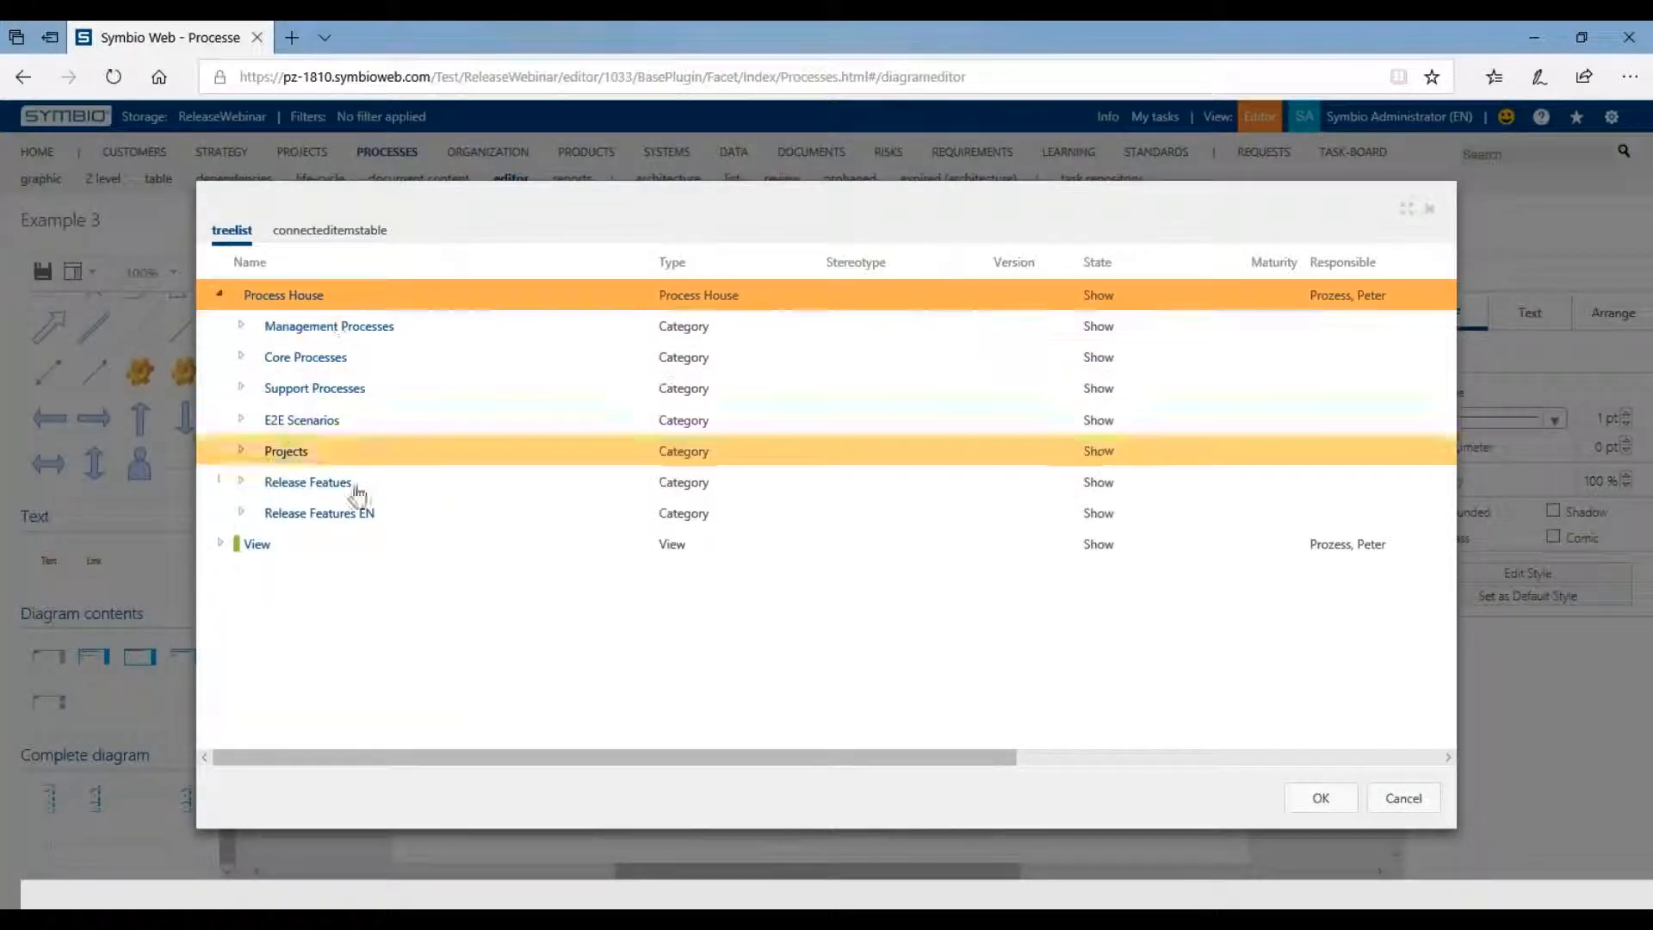
click(315, 233)
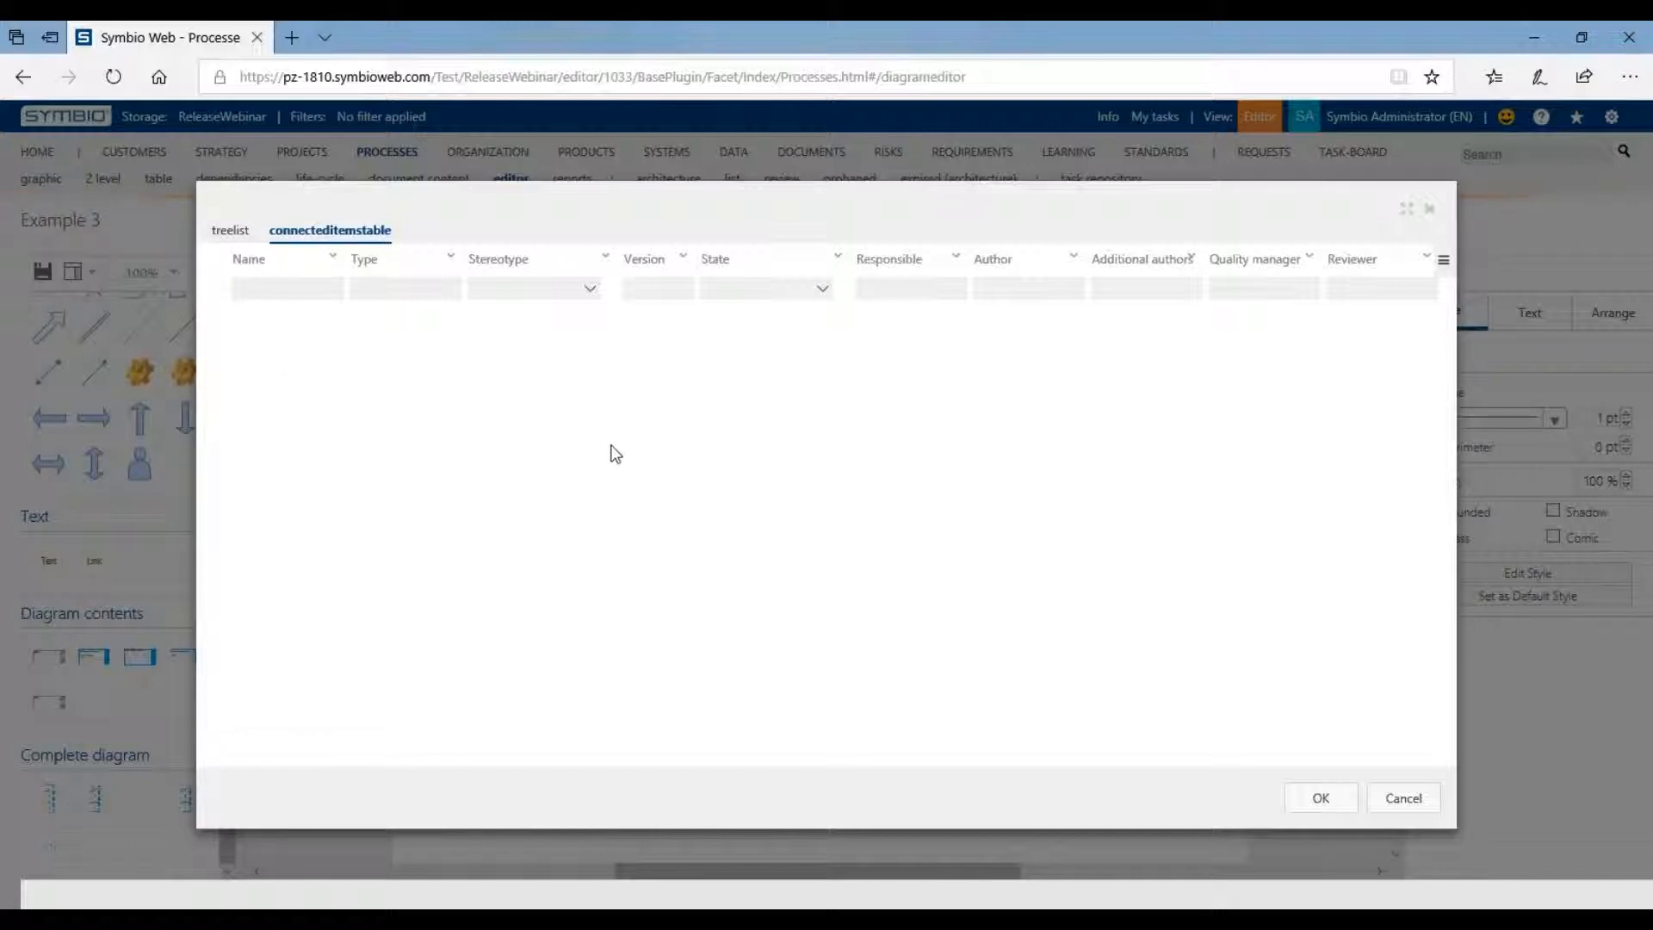
click(1424, 800)
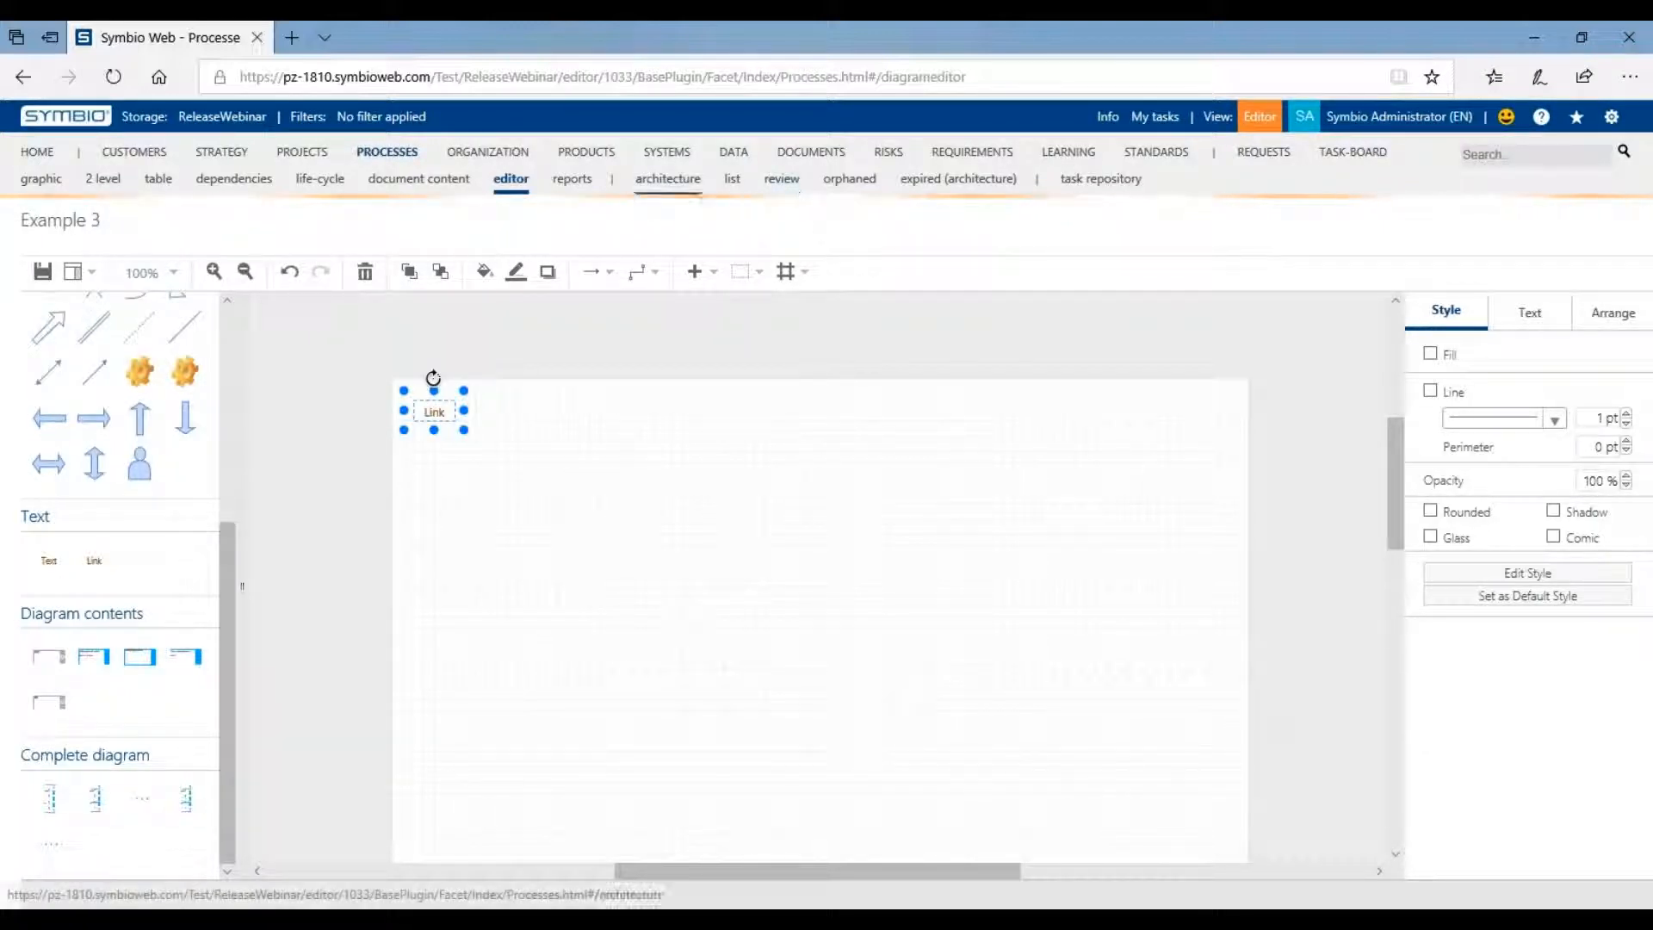
Go to the Data area, select the Symbio.DB physical entity relationship diagram and open it in the diagram editor
click(726, 160)
click(778, 548)
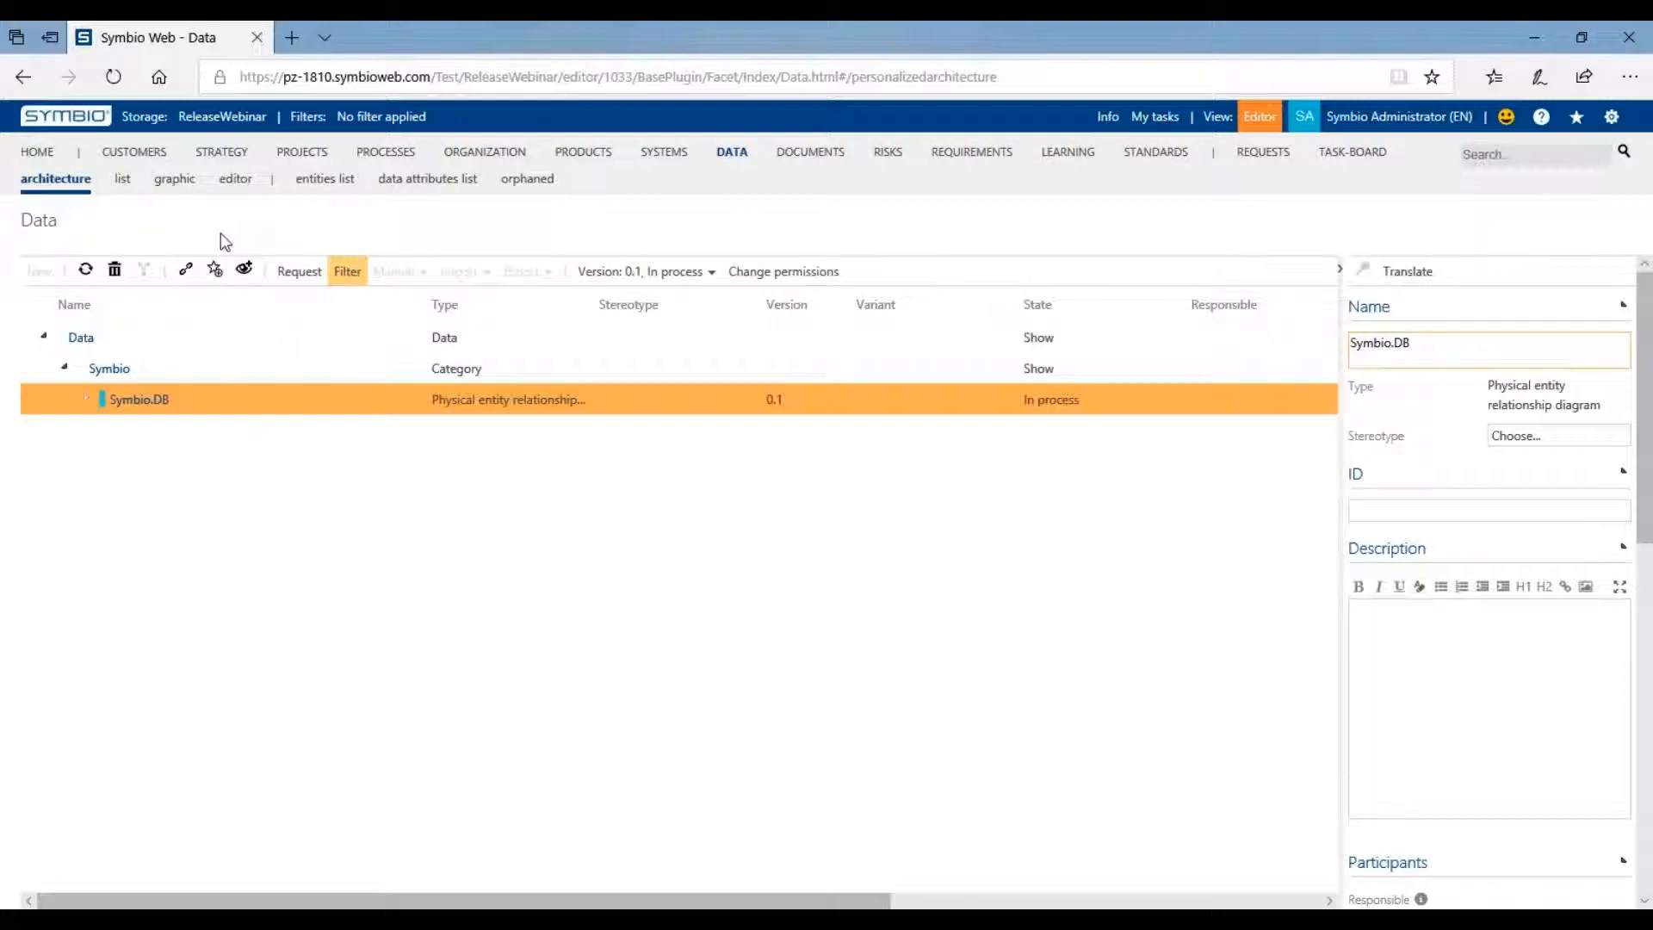
click(237, 185)
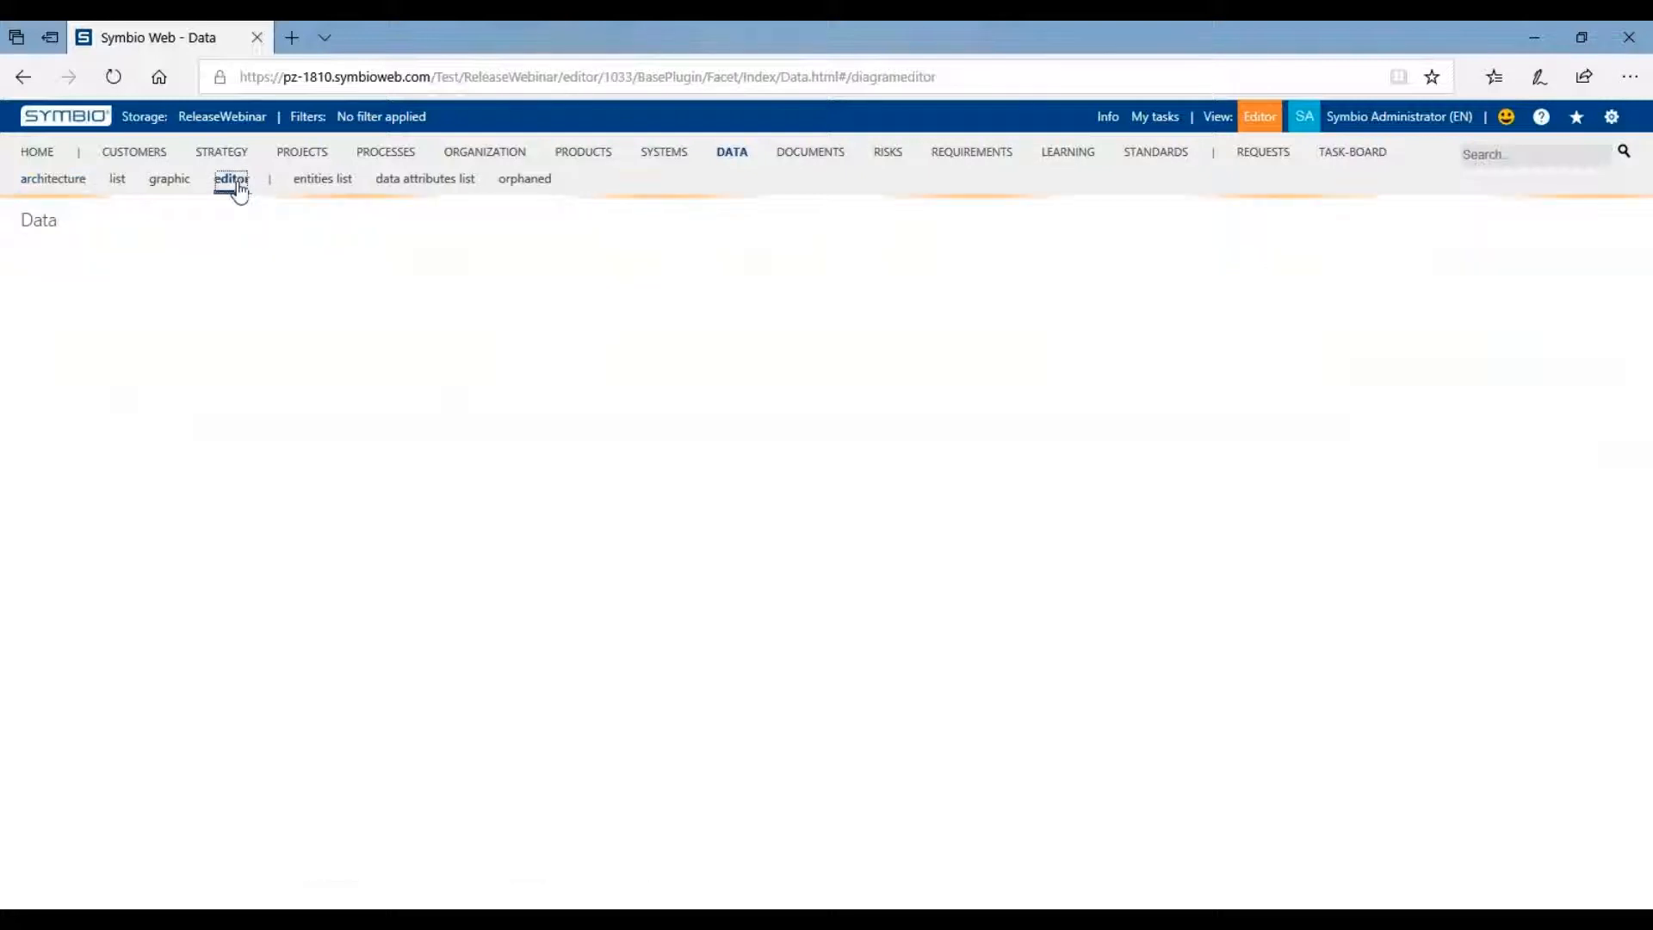
Display the Symbio.DB graphic in the Entity relationship layout
click(158, 188)
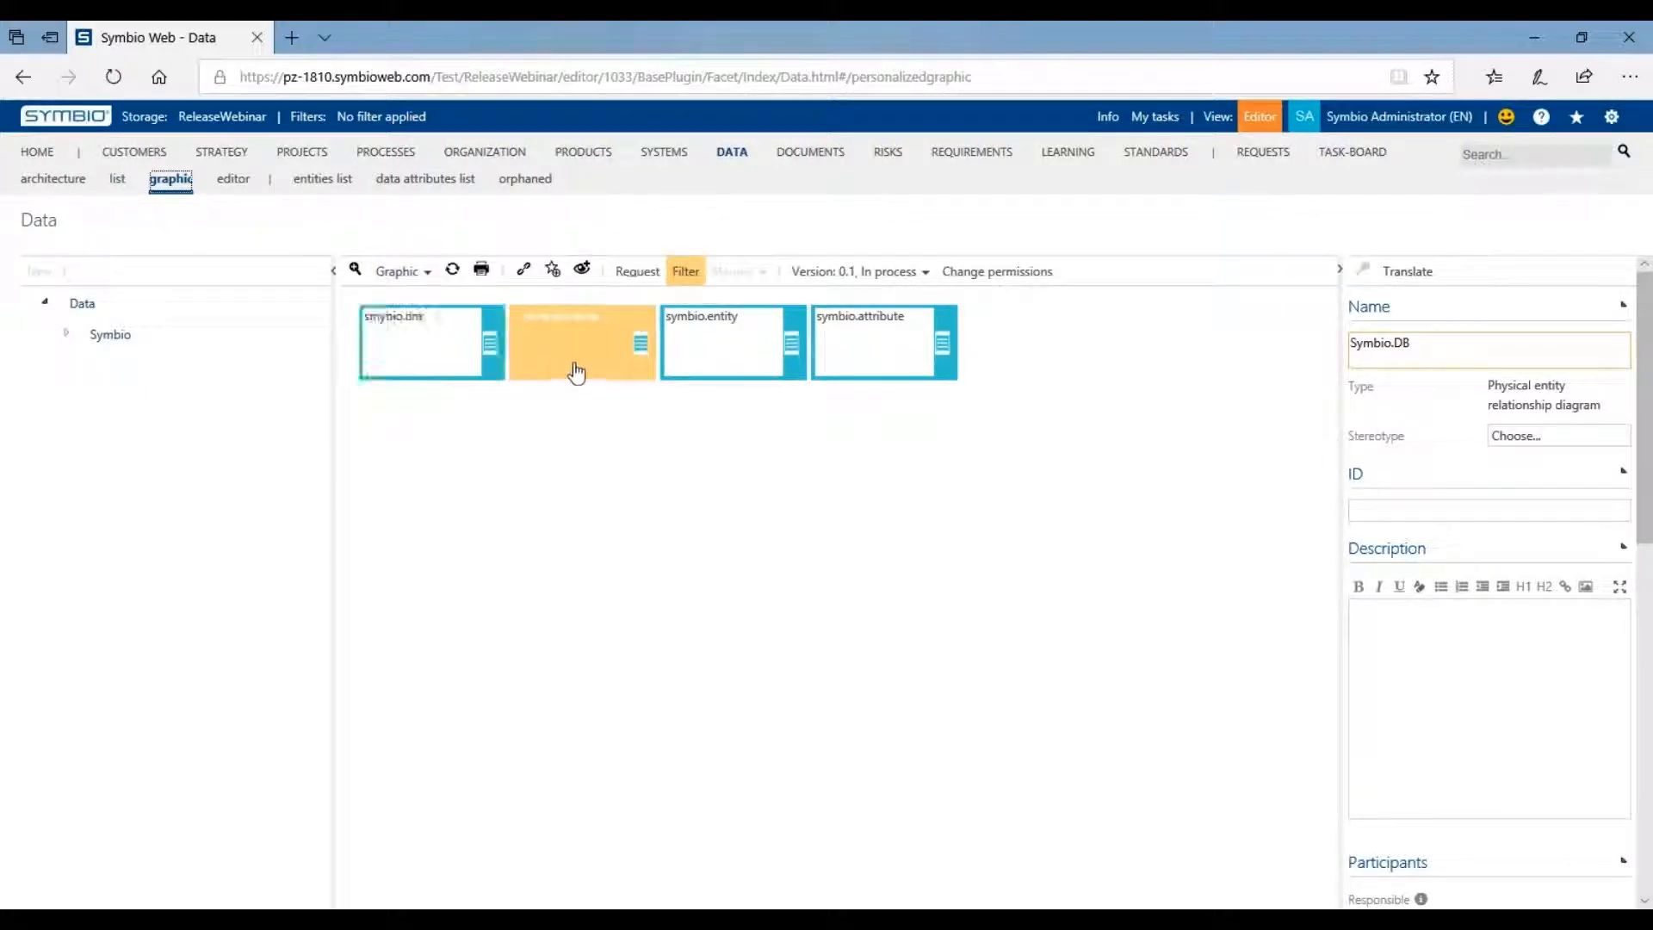
click(400, 272)
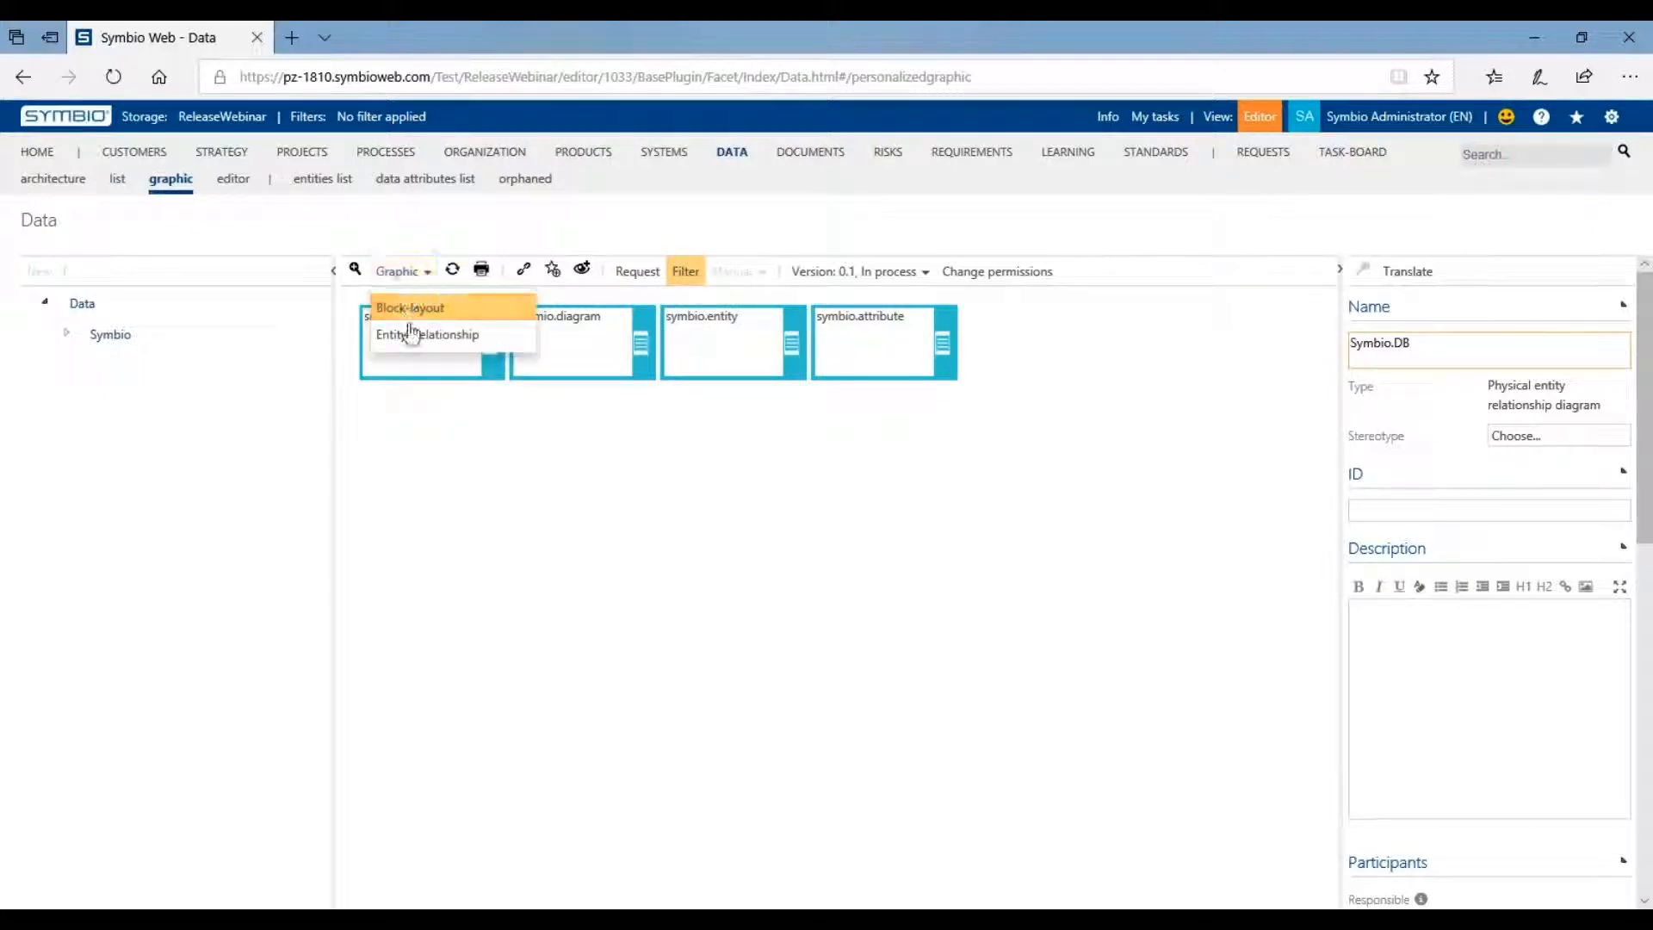
click(413, 336)
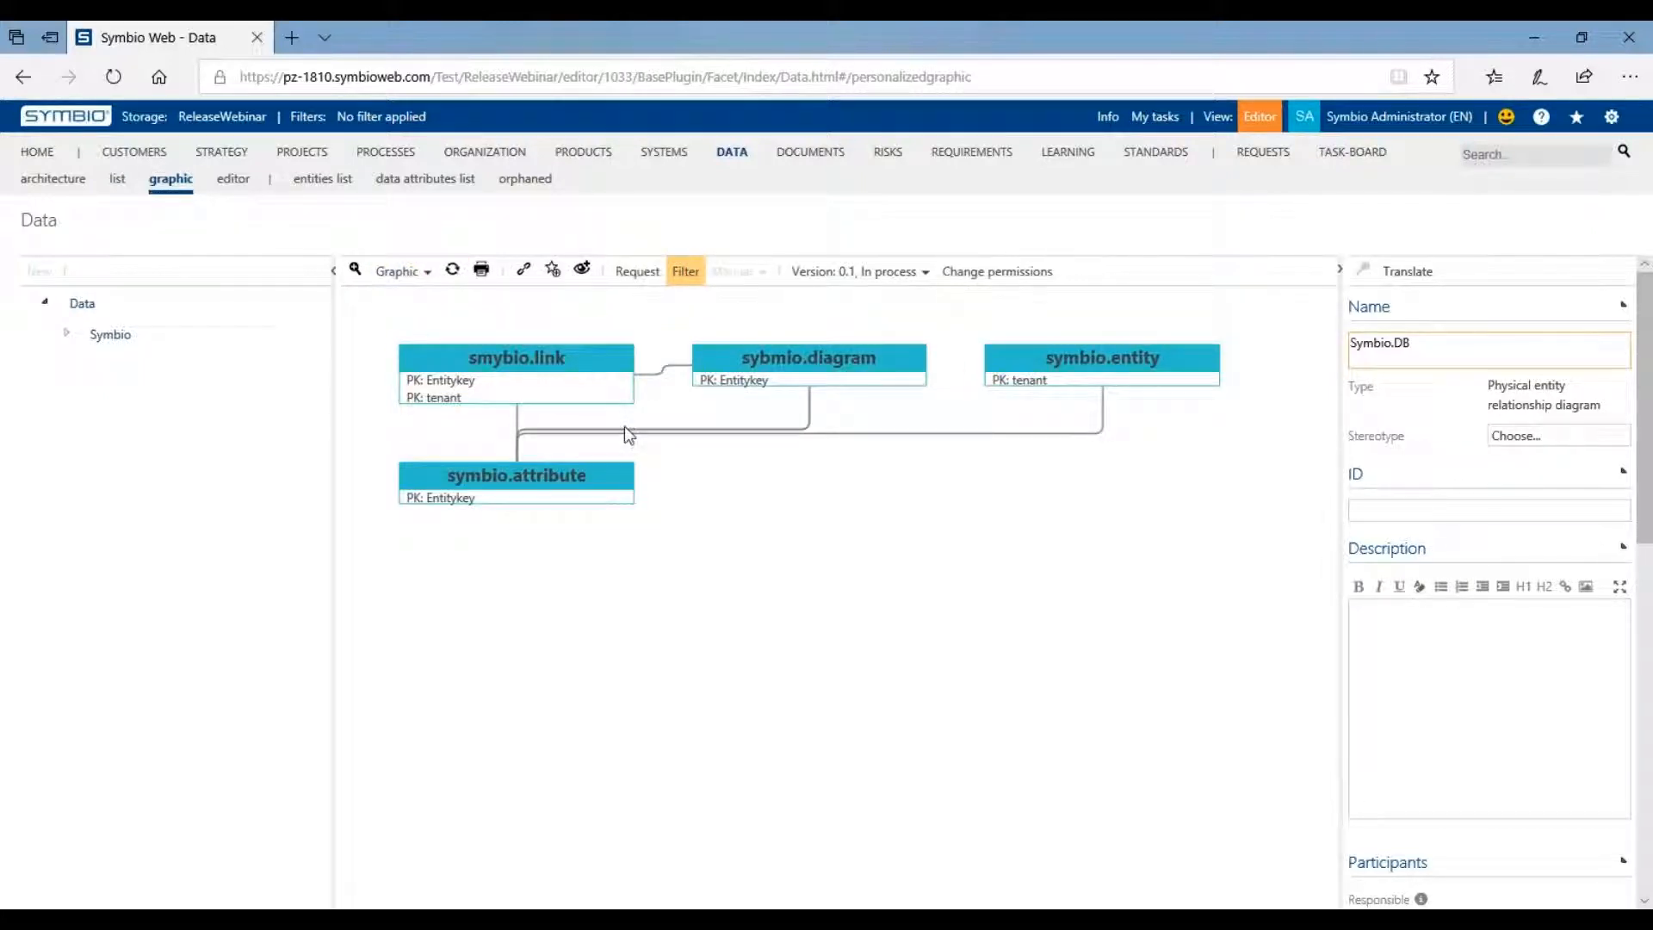